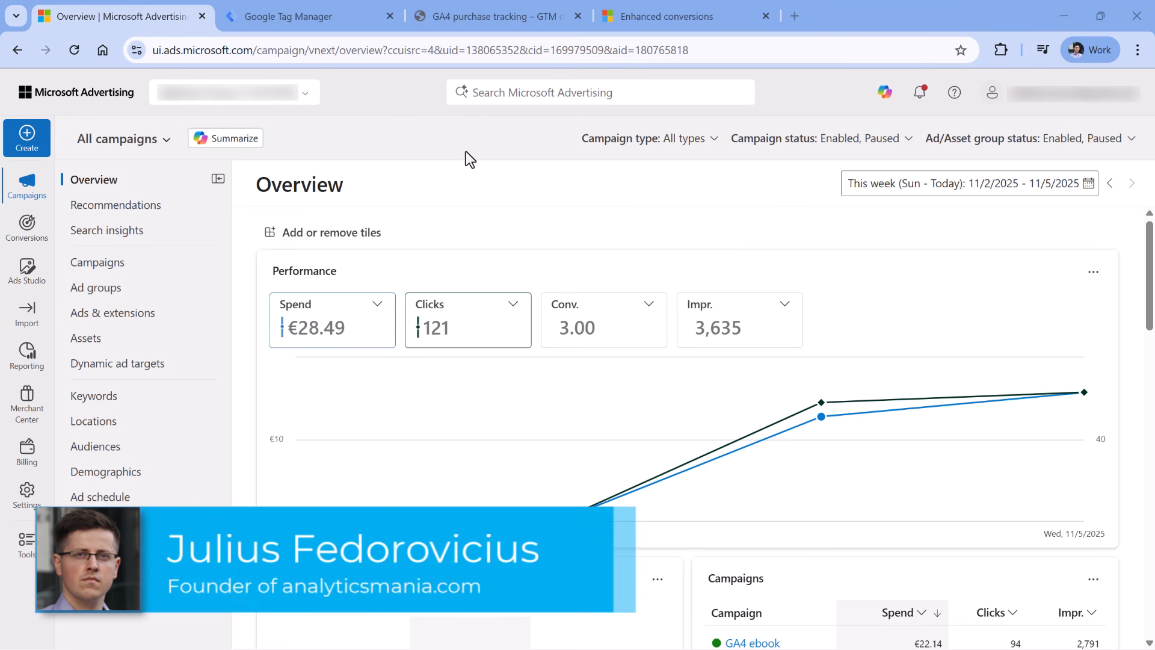
# - Create another UET tag named "Test UET tag" with the Entertainment industry, accept the usage policy and save its details
pyautogui.moveTo(38, 240)
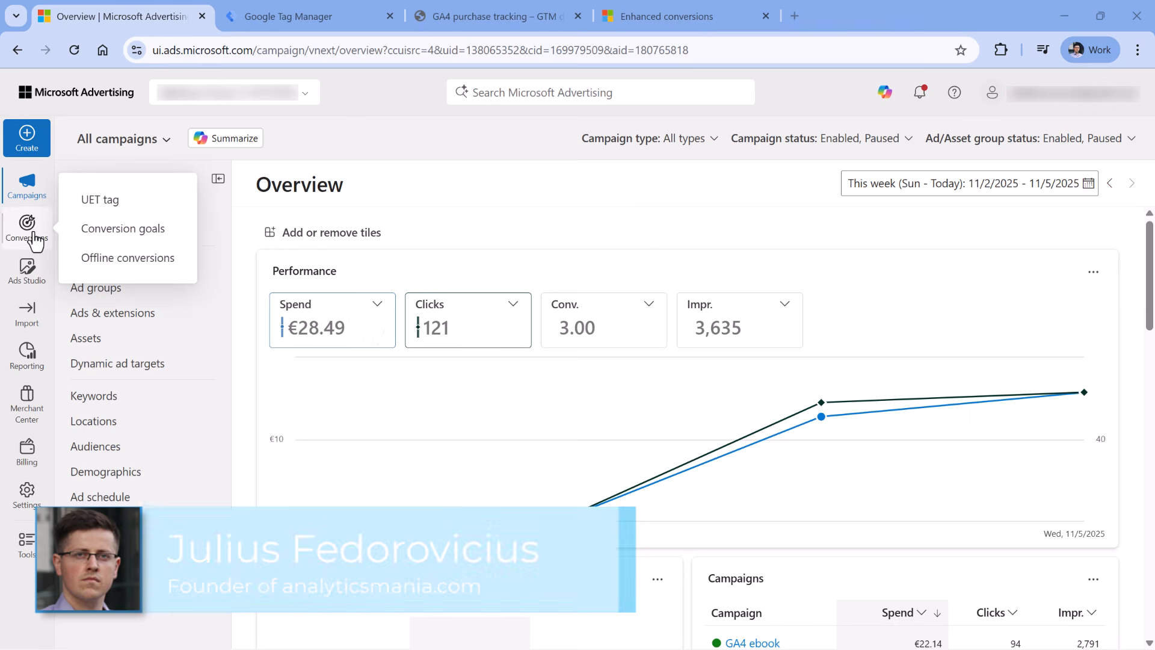
pyautogui.click(99, 202)
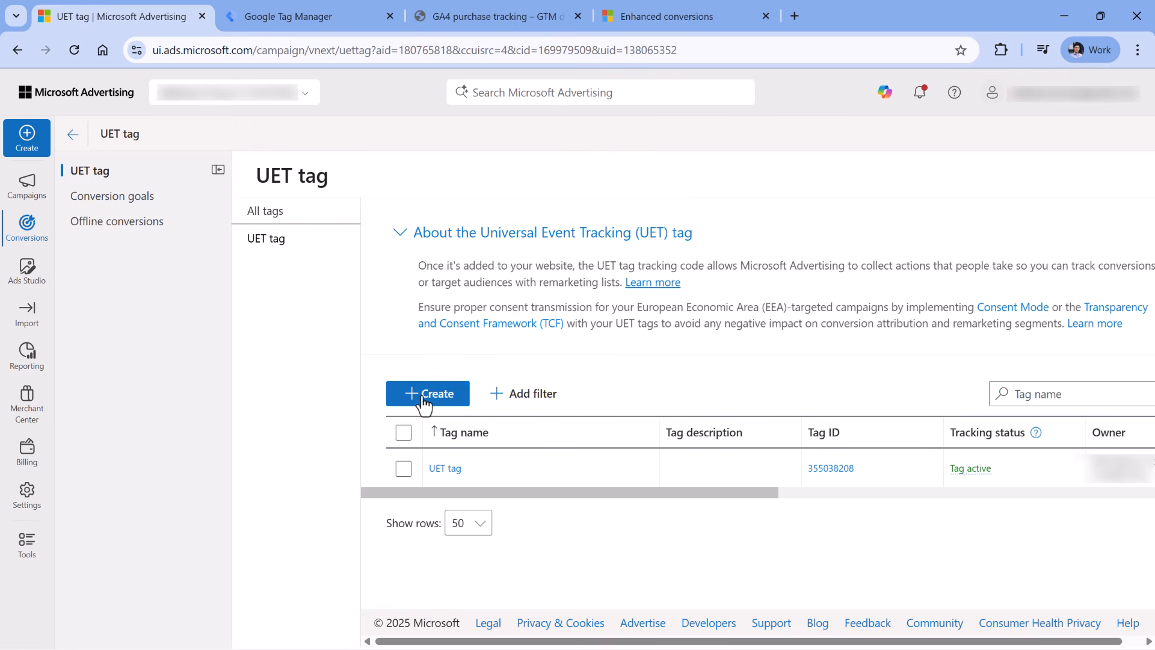
pyautogui.click(459, 402)
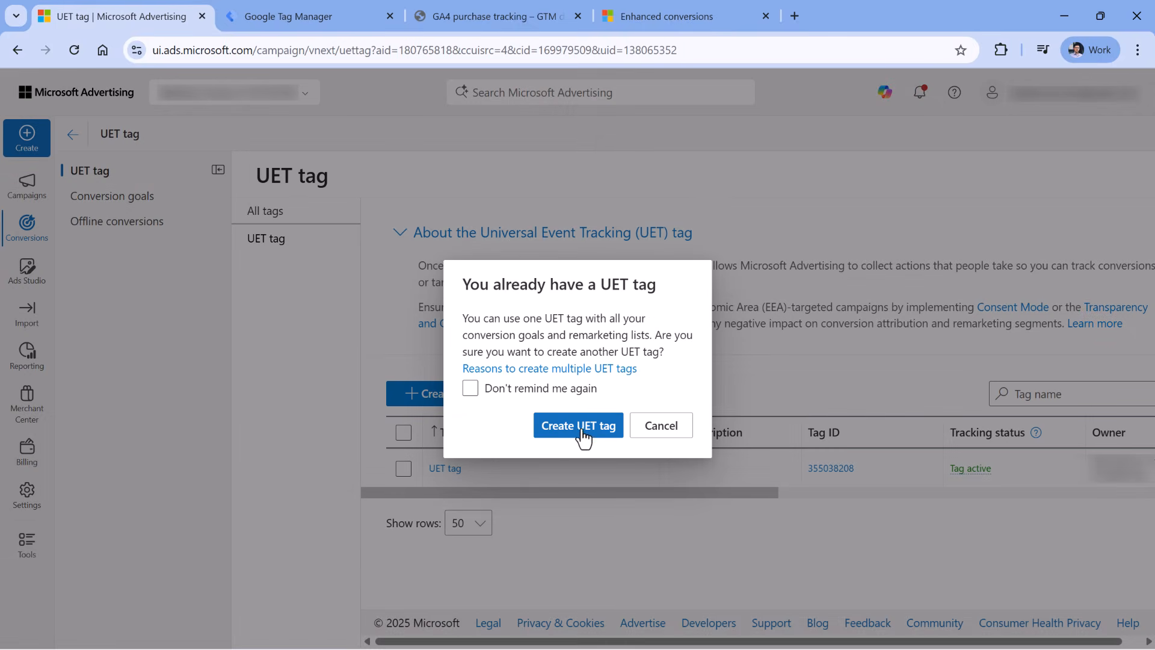
pyautogui.click(559, 421)
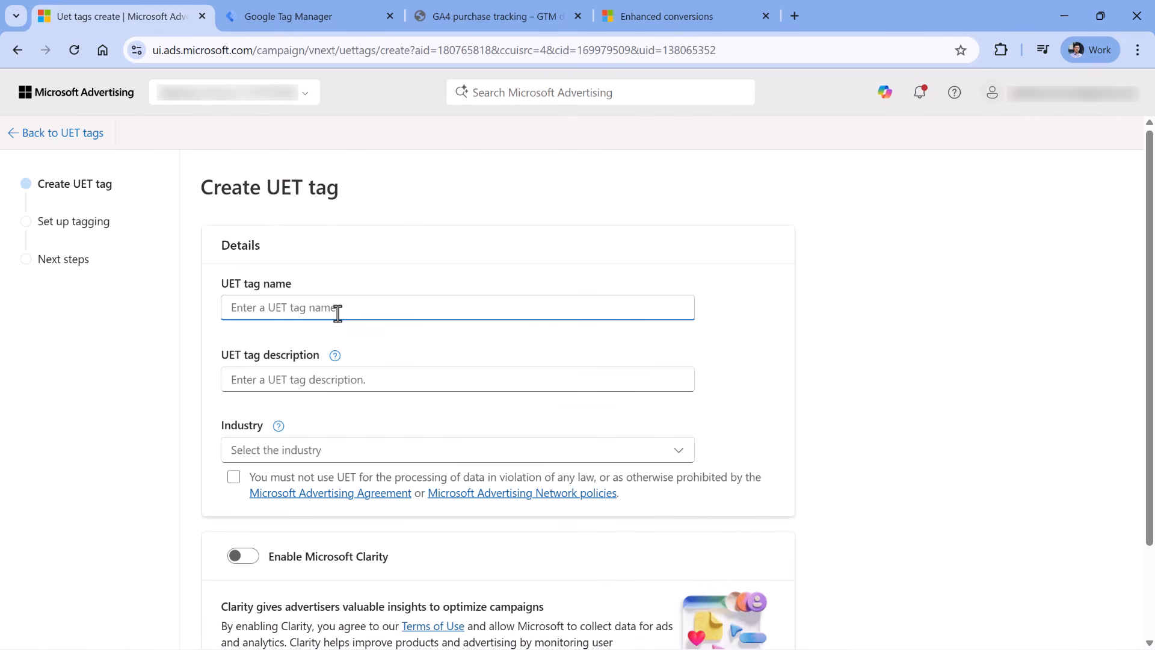
pyautogui.write('Test UET tag')
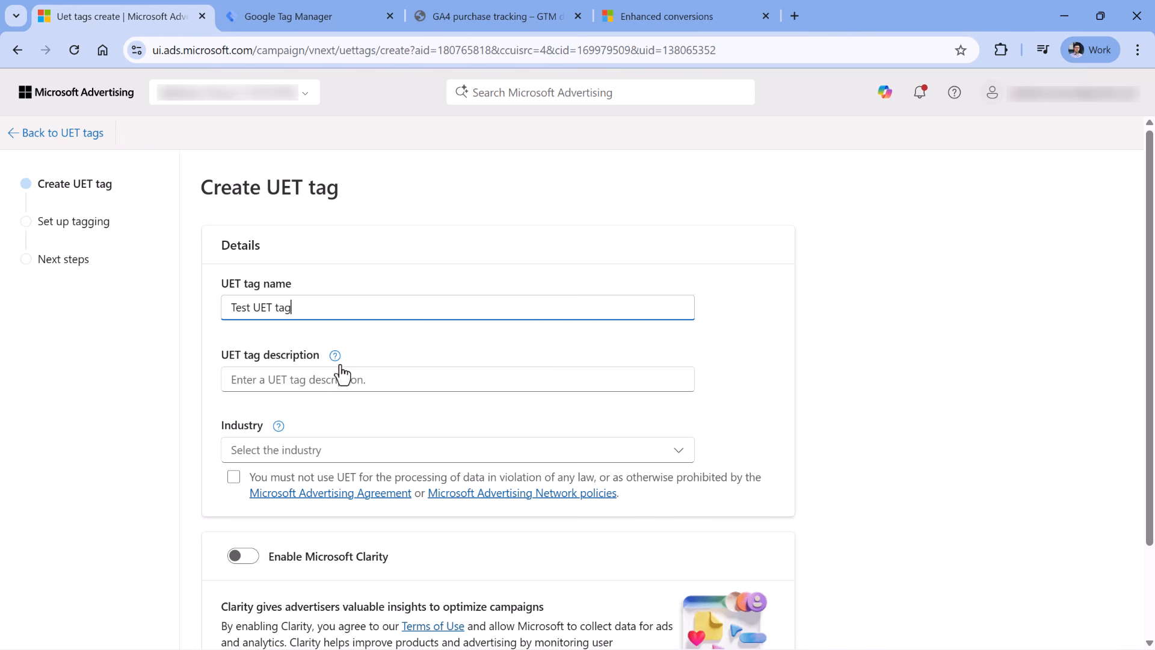
pyautogui.click(375, 373)
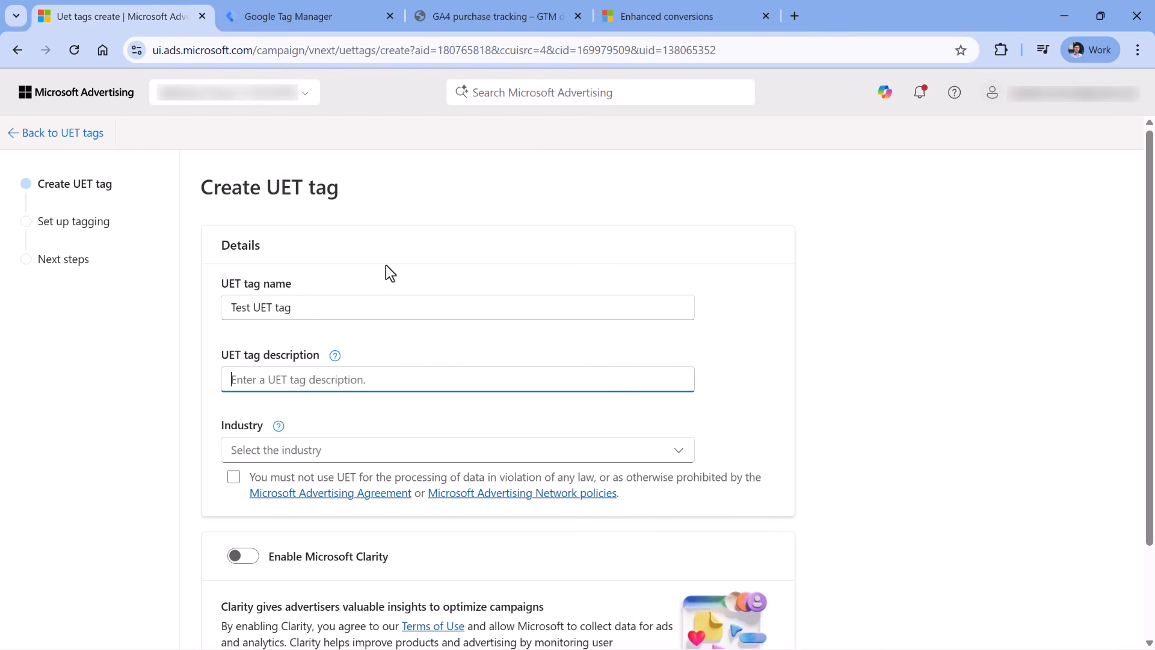
pyautogui.click(349, 454)
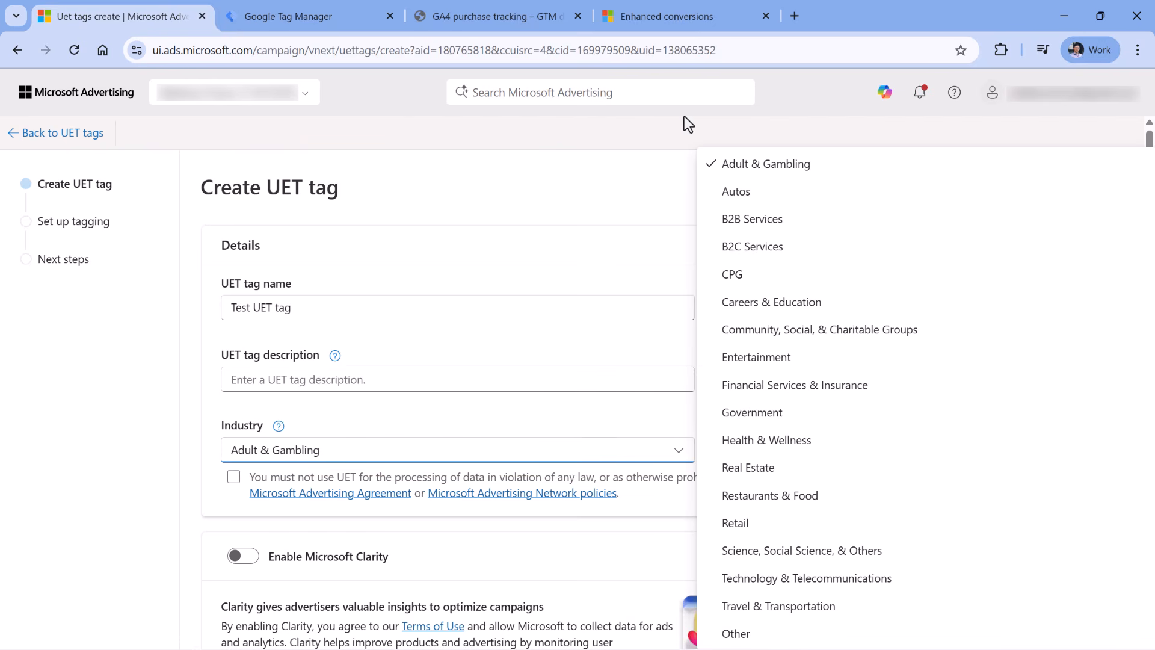
pyautogui.click(757, 357)
pyautogui.scroll(-3, 361, 301)
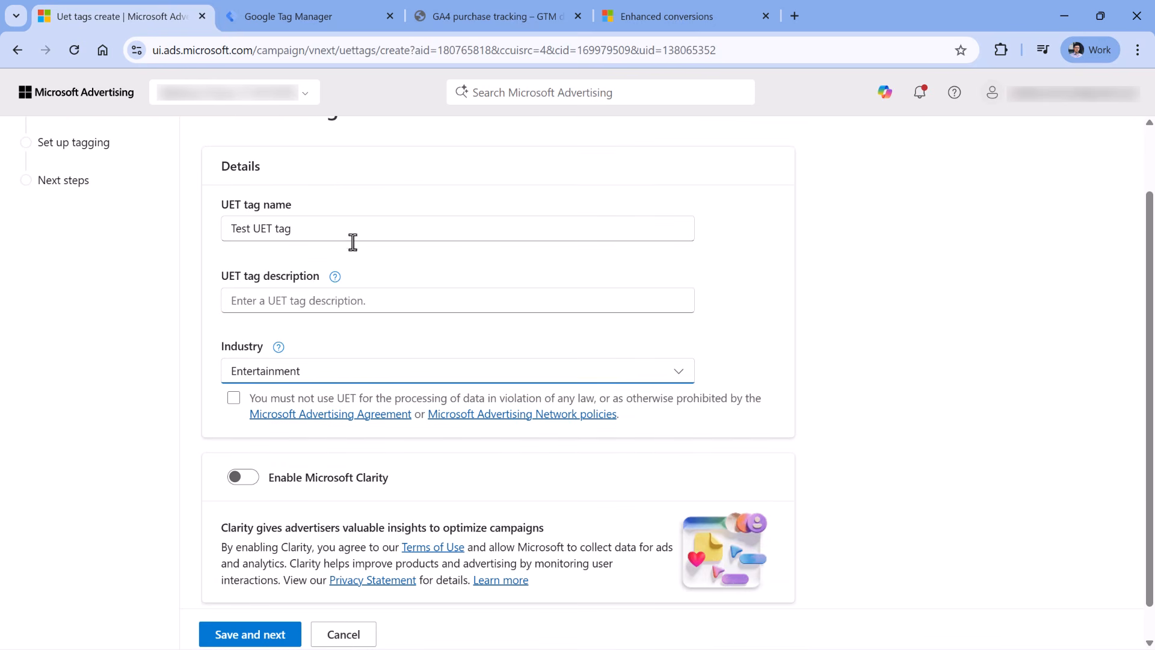
pyautogui.click(233, 361)
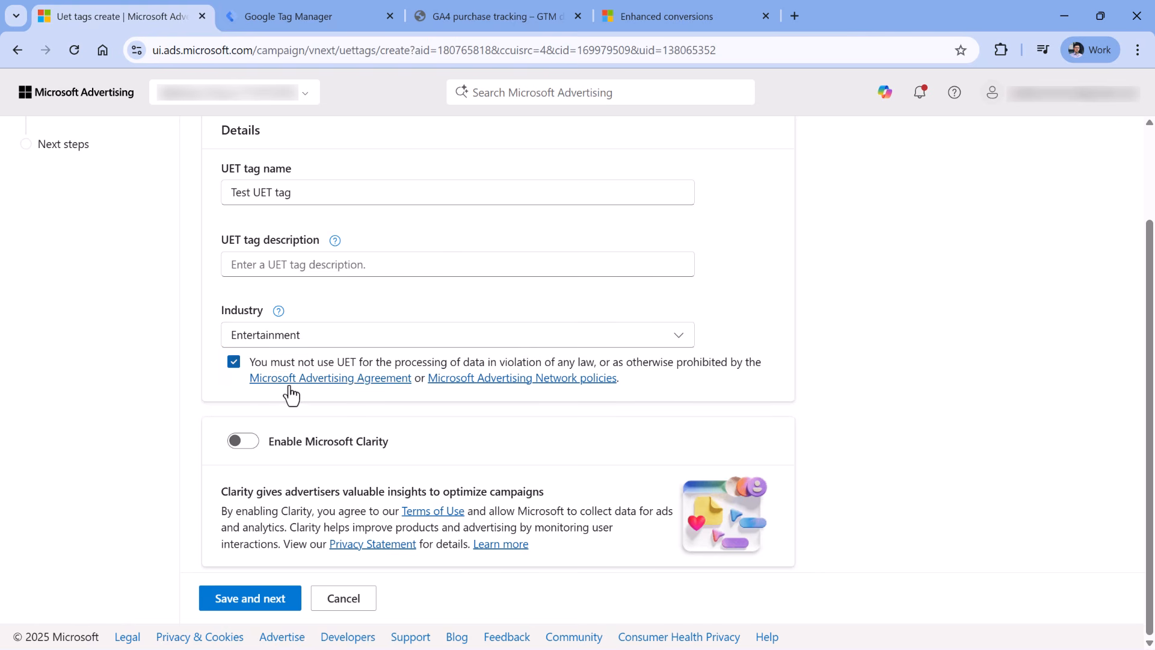
pyautogui.click(243, 611)
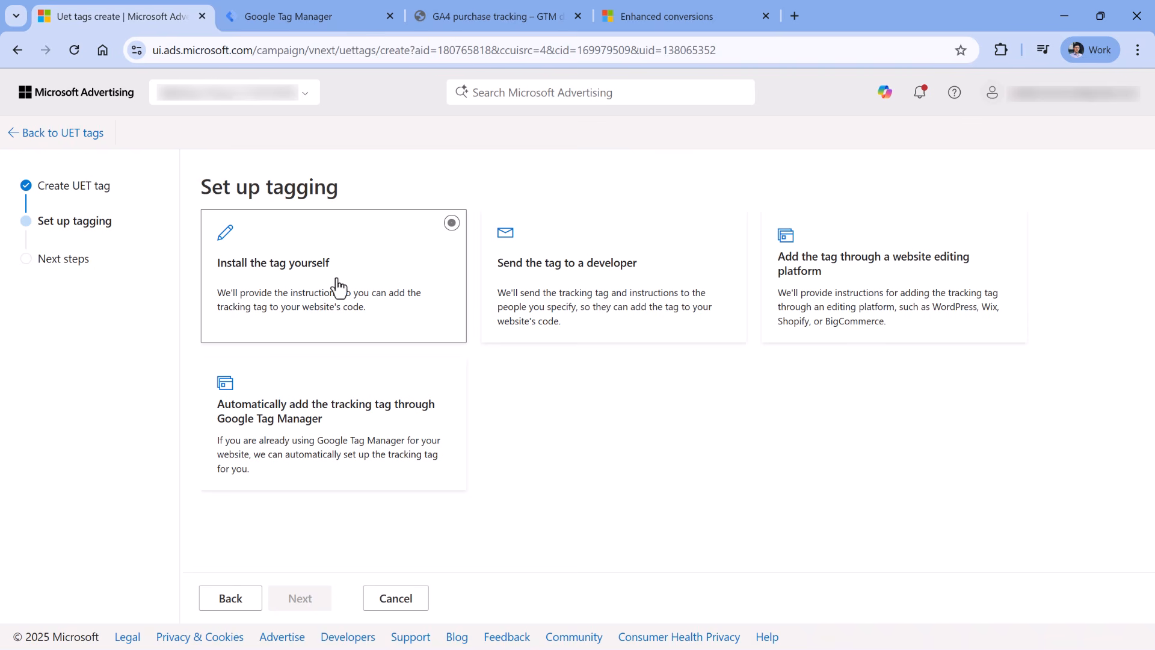
# - Choose to install the tag yourself, complete the tagging setup and open the details of Test UET tag
pyautogui.click(339, 287)
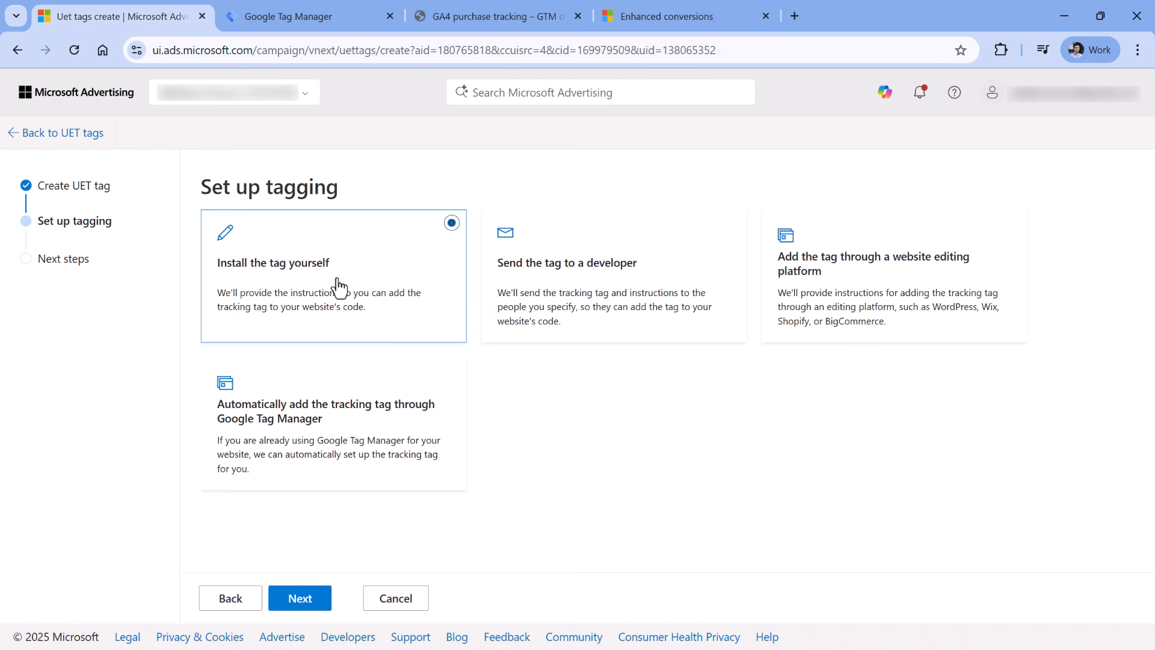
pyautogui.click(300, 600)
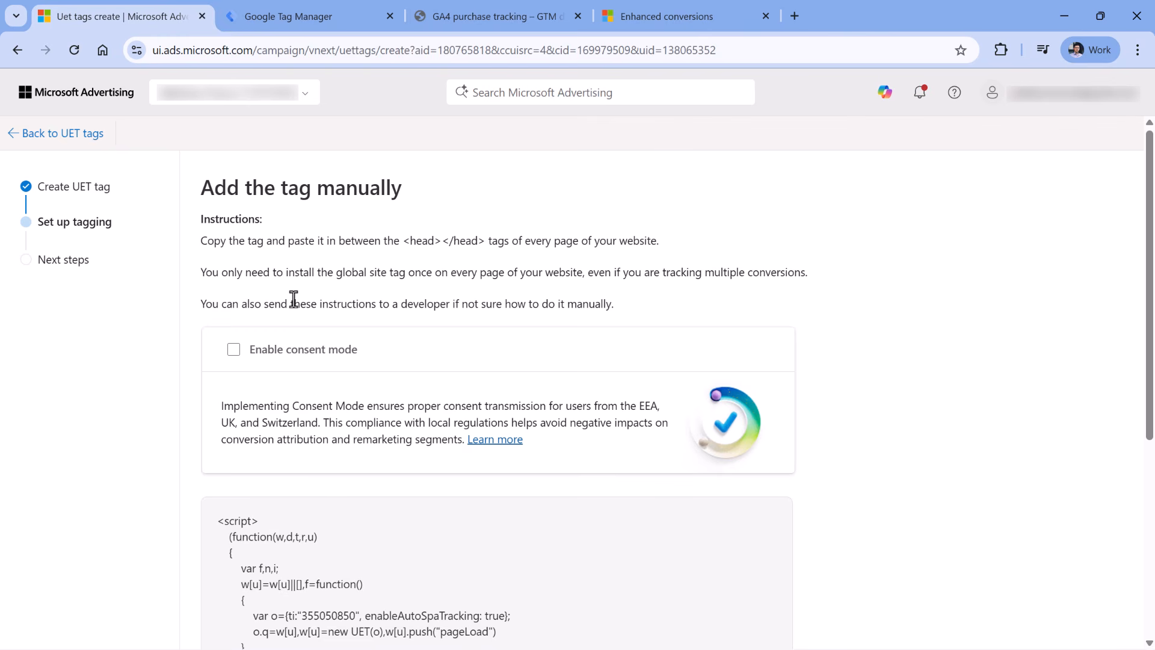
pyautogui.scroll(-1, 335, 319)
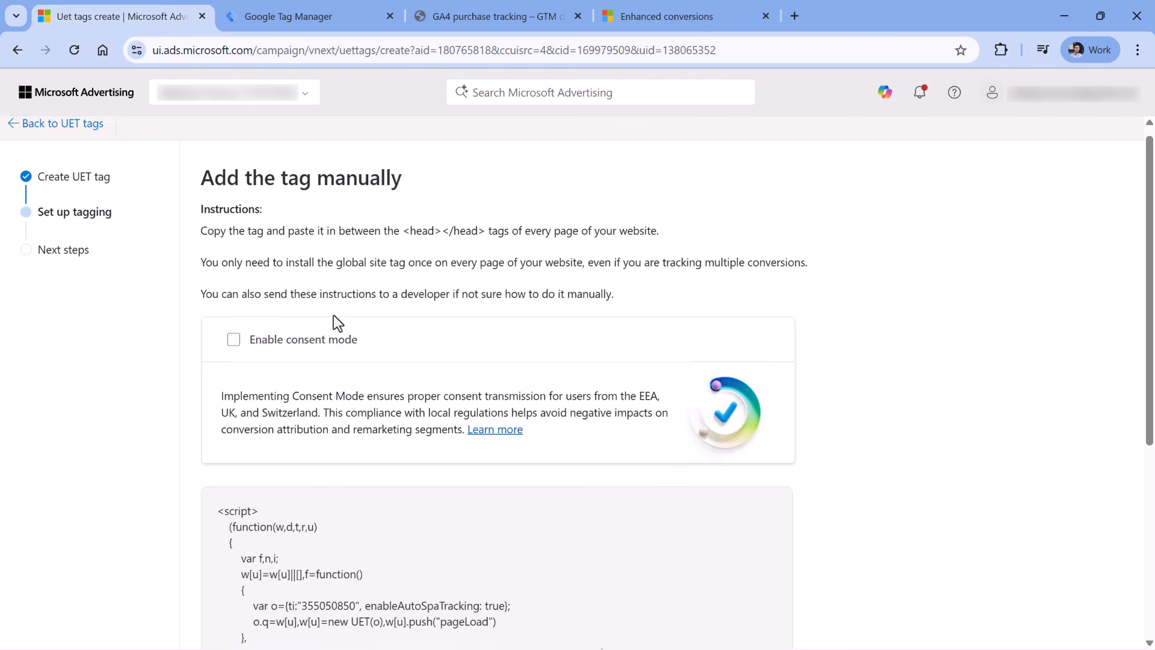
pyautogui.scroll(-5, 333, 316)
pyautogui.click(303, 609)
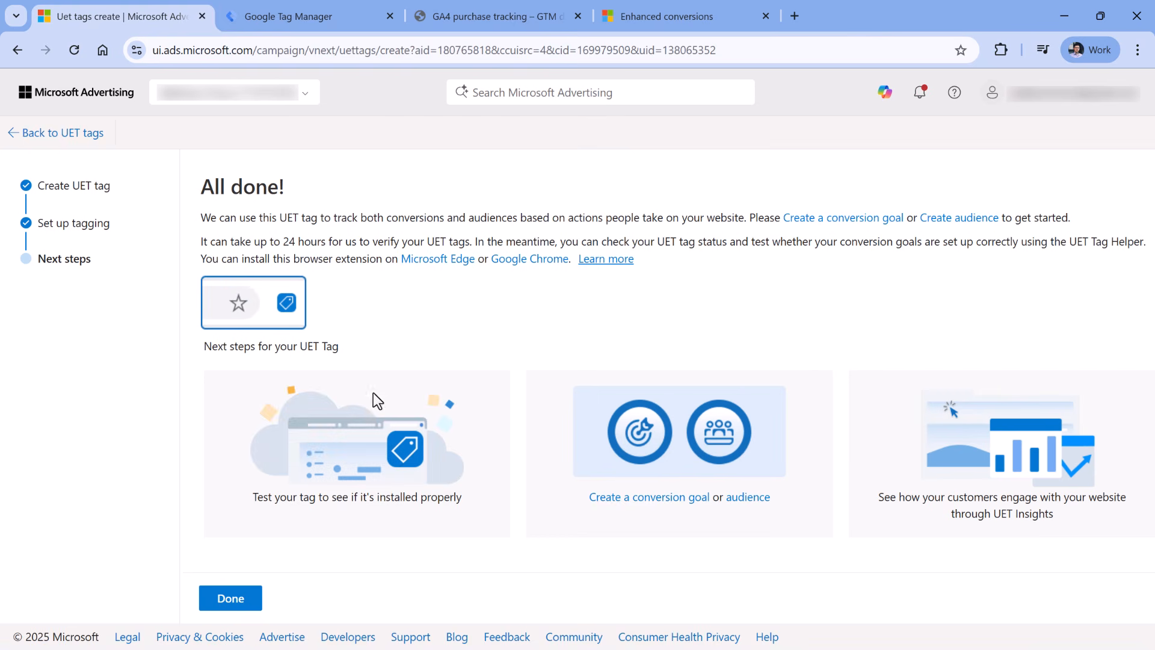
pyautogui.click(232, 600)
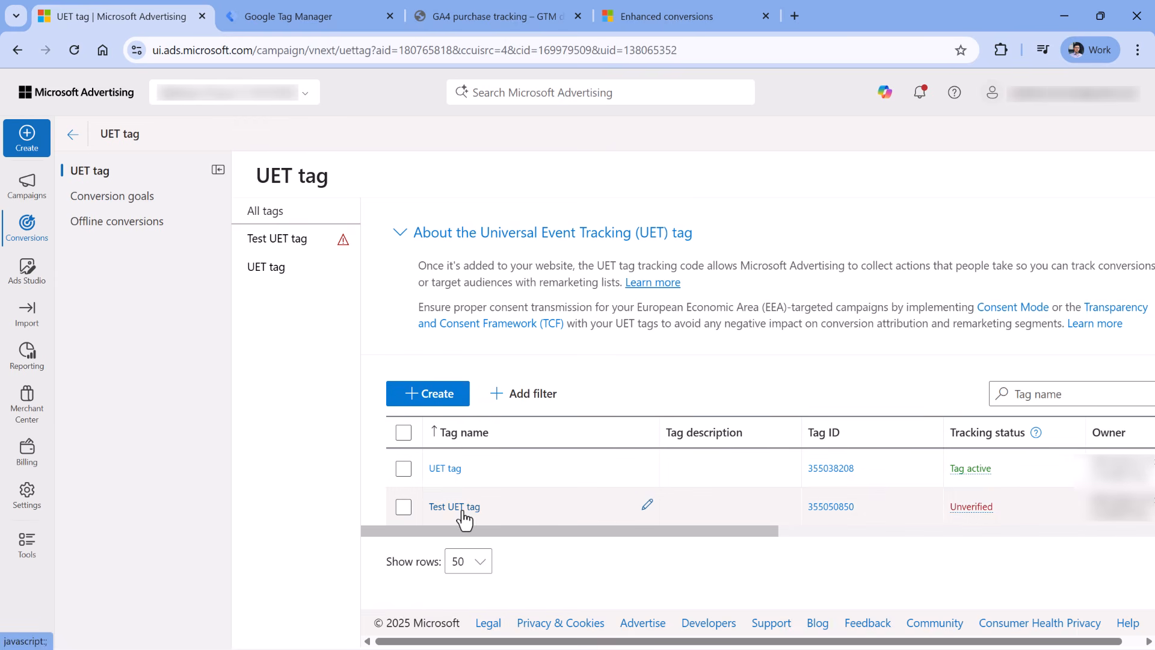
pyautogui.click(298, 241)
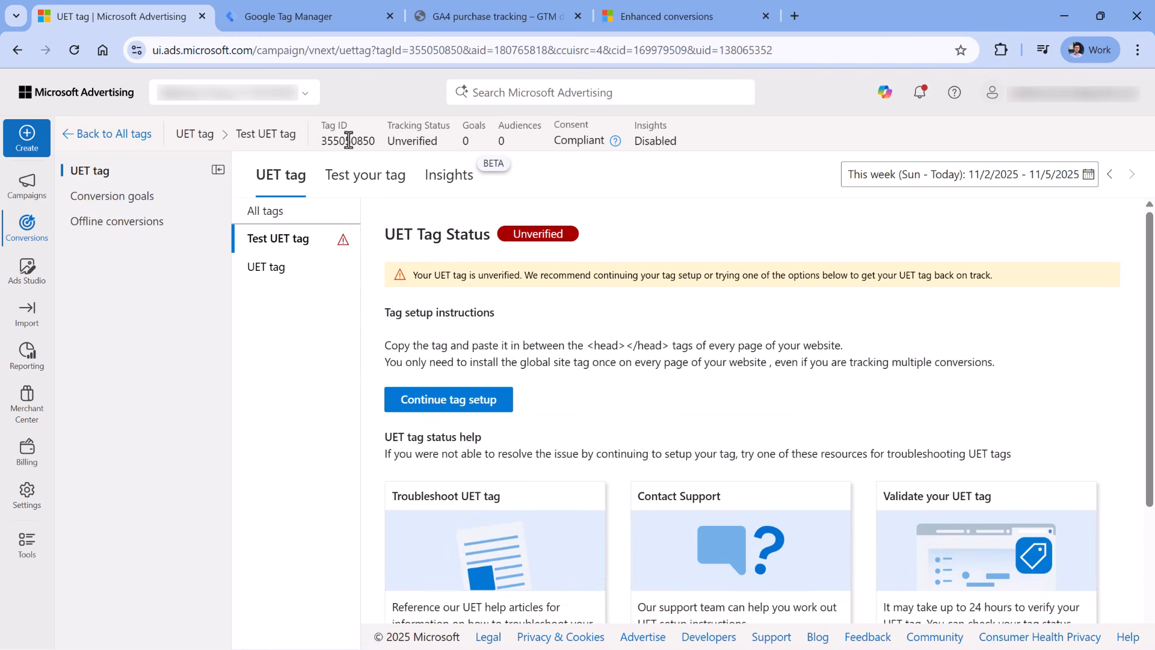
# - Look at the Google Tag Manager workspace and the GA4 purchase tracking demo page, ending in Google Tag Manager
pyautogui.click(325, 16)
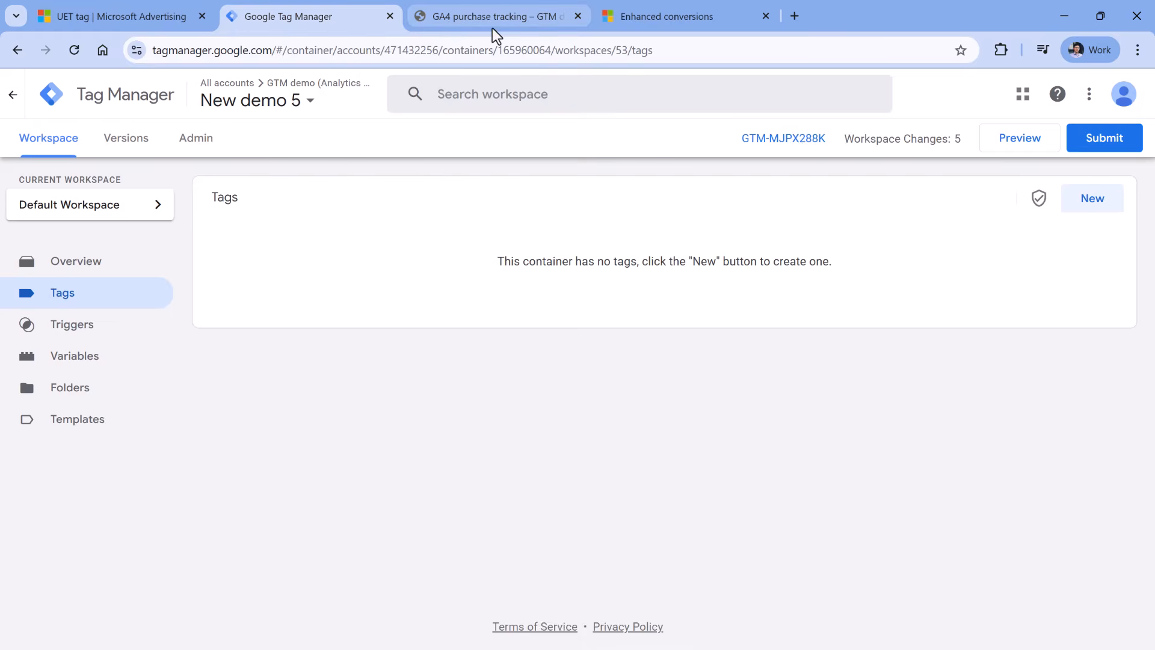
pyautogui.click(491, 28)
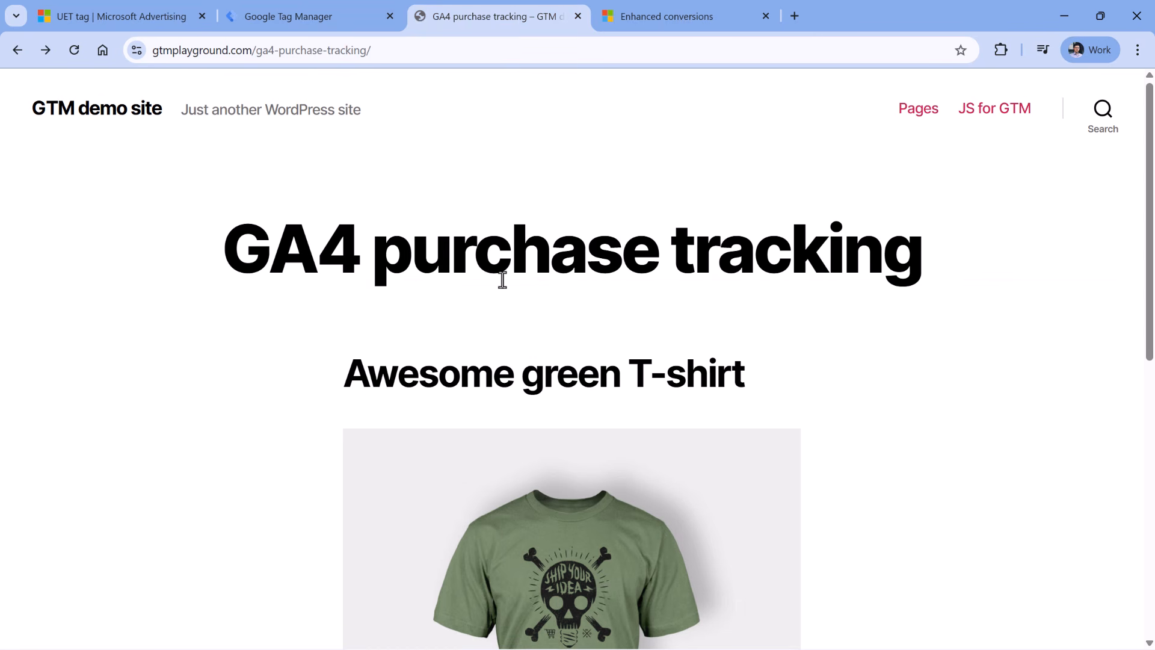
pyautogui.click(313, 18)
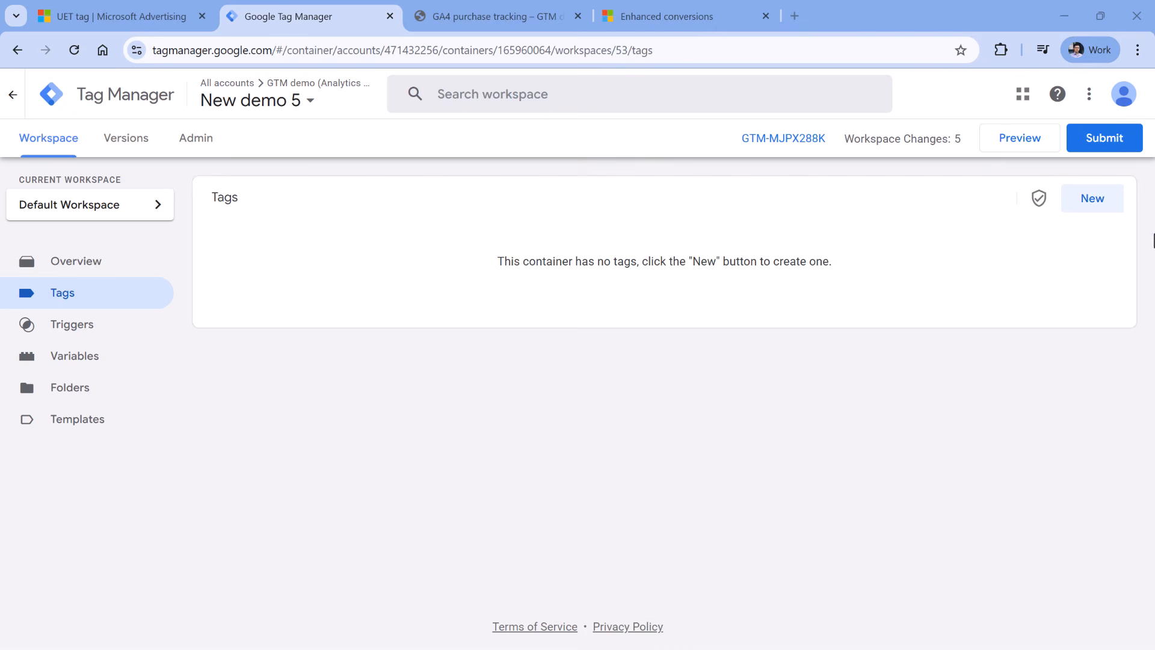
# - Start a new tag and set its type to Microsoft Advertising Universal Event Tracking
pyautogui.click(1095, 210)
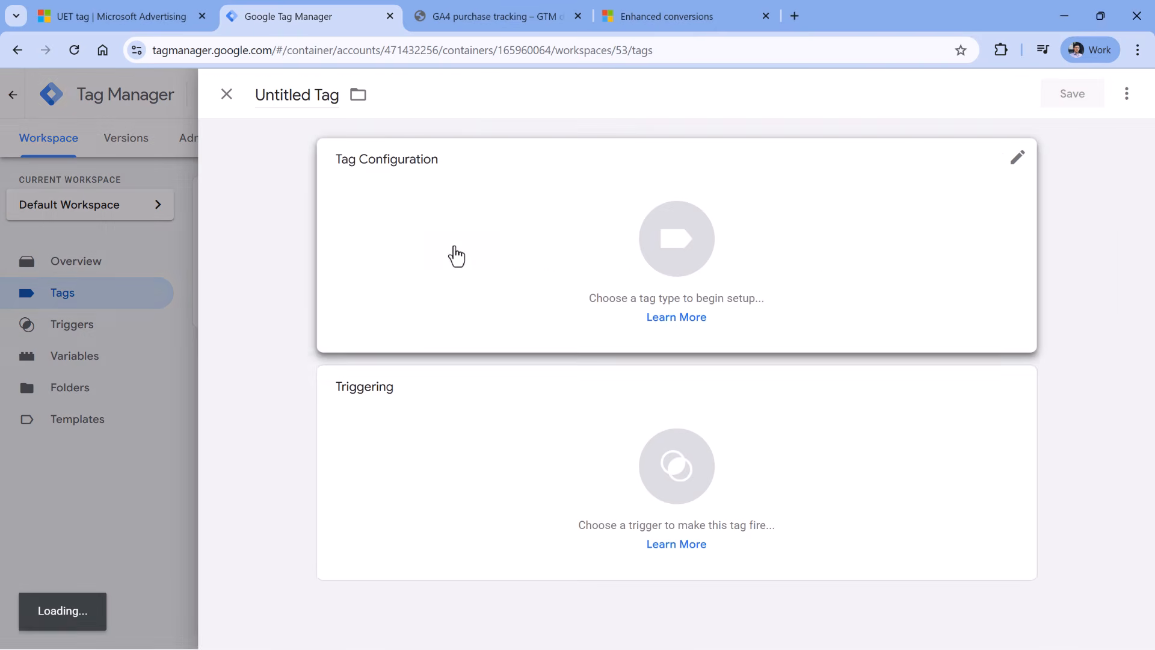
pyautogui.click(456, 254)
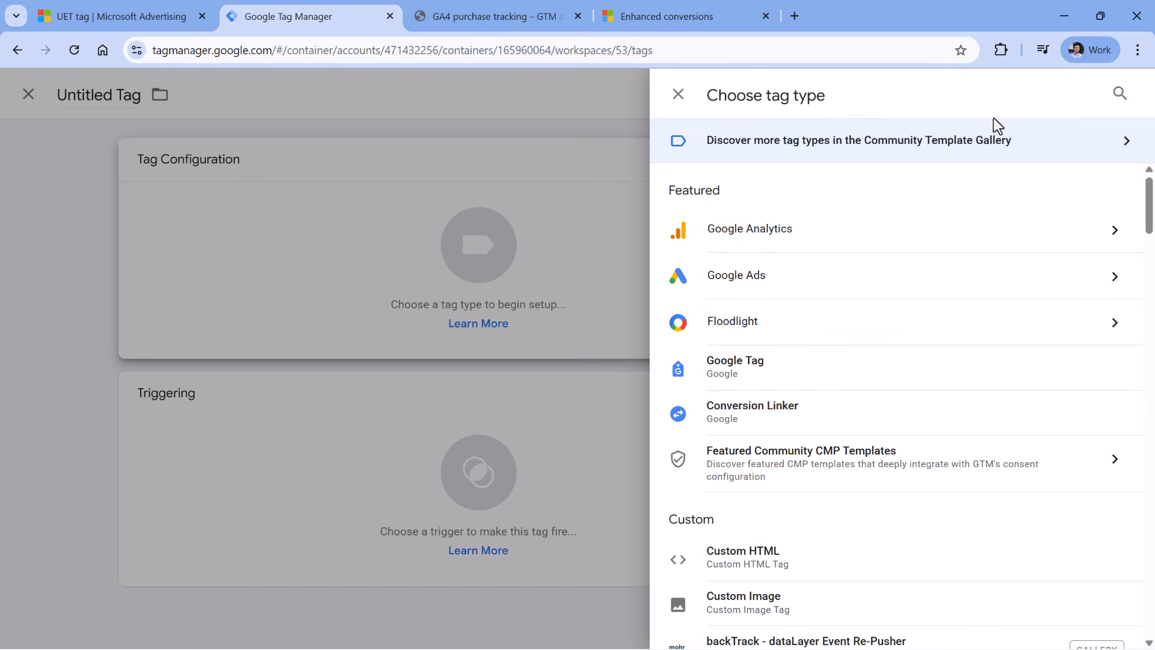
pyautogui.click(1118, 96)
pyautogui.write('micro')
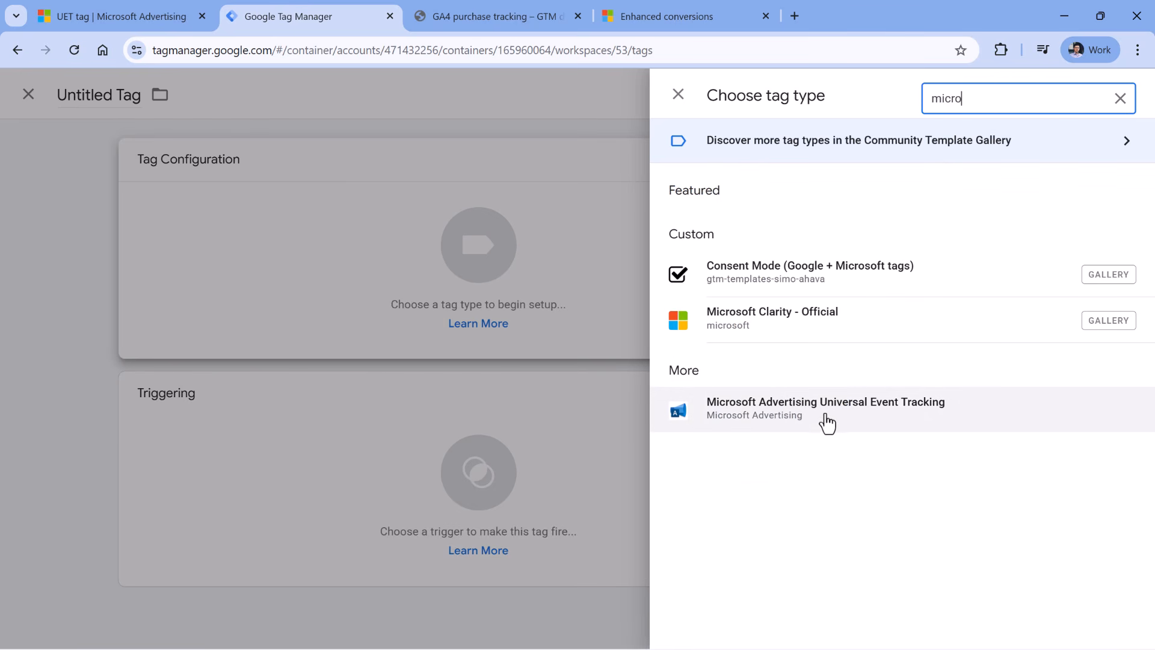
pyautogui.click(802, 421)
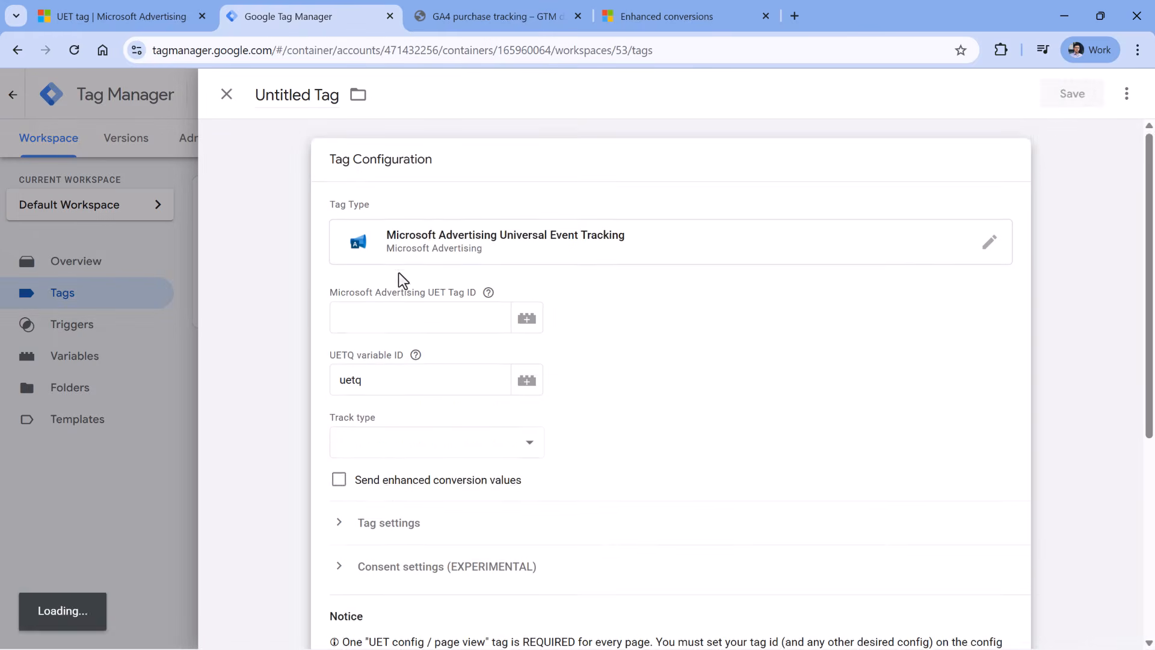
# - Copy the Test UET tag's ID 355050850 from Microsoft Advertising and paste it as the new tag's UET Tag ID in Google Tag Manager
pyautogui.click(424, 298)
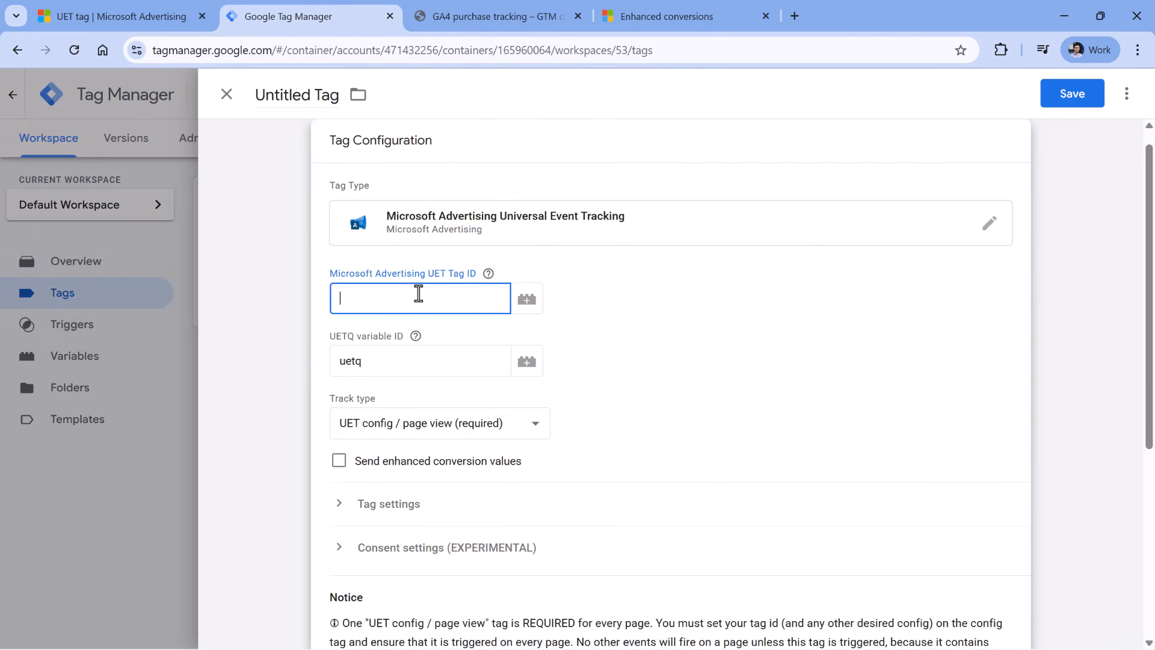
pyautogui.click(156, 22)
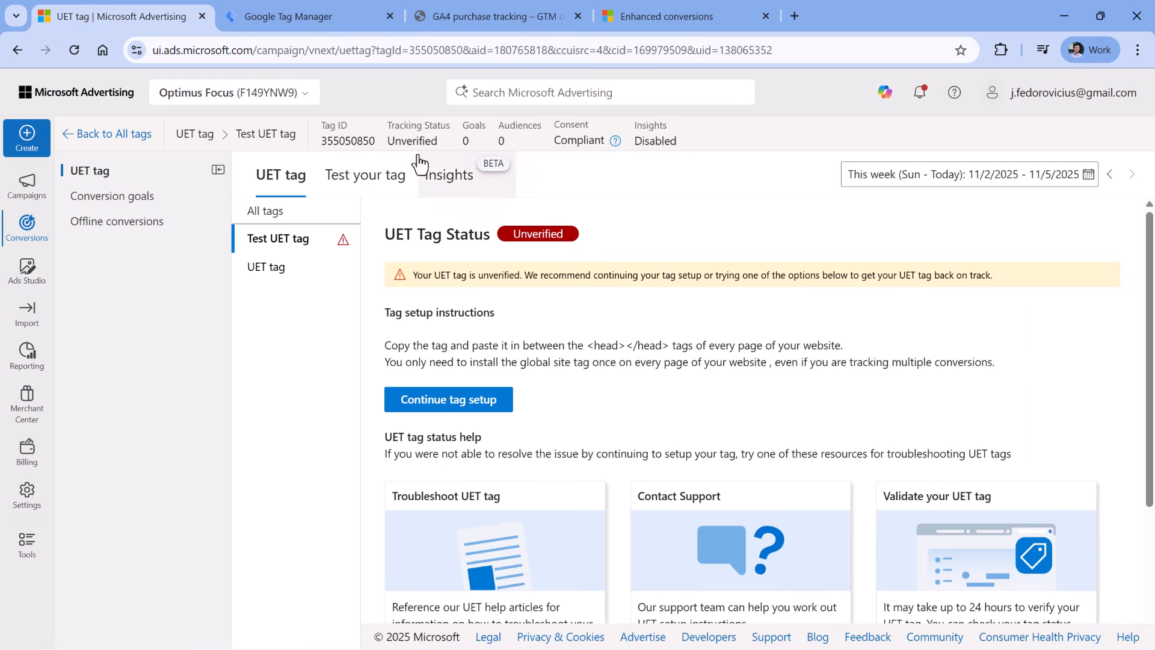
pyautogui.doubleClick(346, 139)
pyautogui.rightClick(348, 141)
pyautogui.click(373, 160)
pyautogui.hotkey('ctrl', 'Tab')
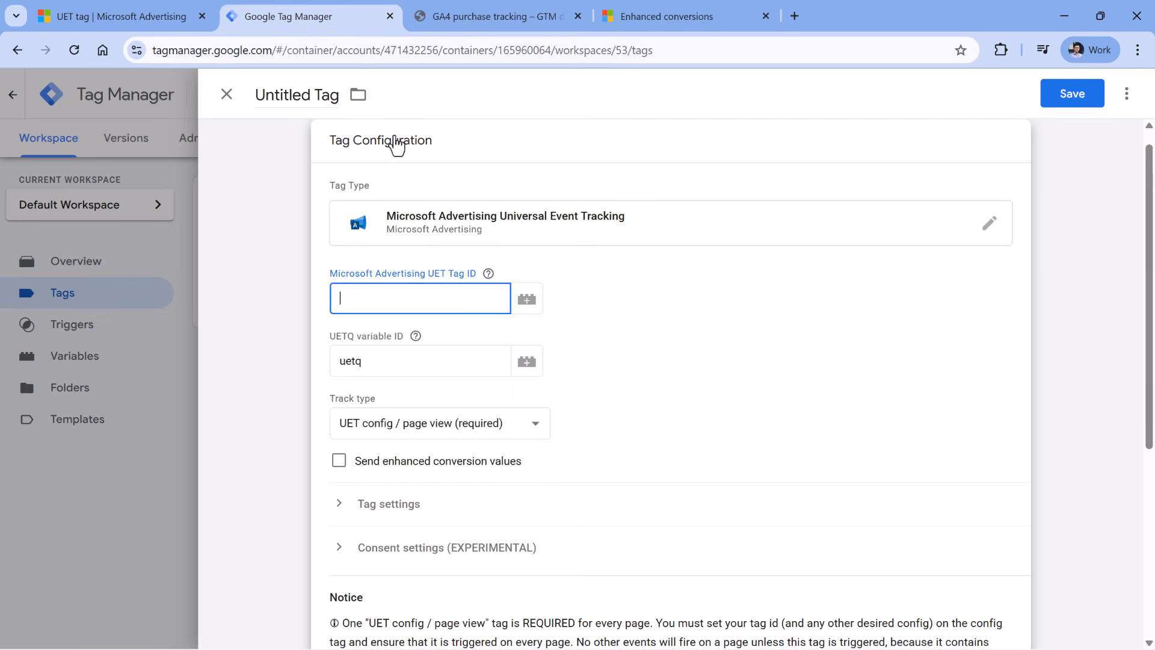
pyautogui.hotkey('ctrl', 'v')
# - Assign the Initialization - All Pages trigger to the Microsoft Advertising tag
pyautogui.scroll(-1, 617, 283)
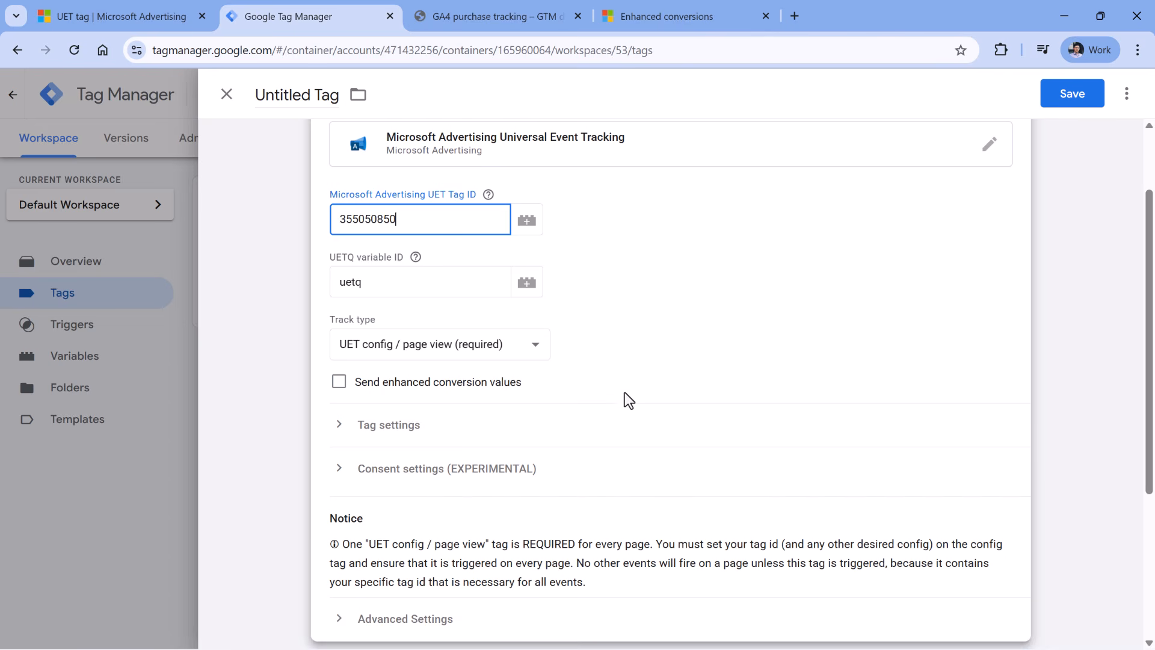
pyautogui.scroll(-4, 595, 309)
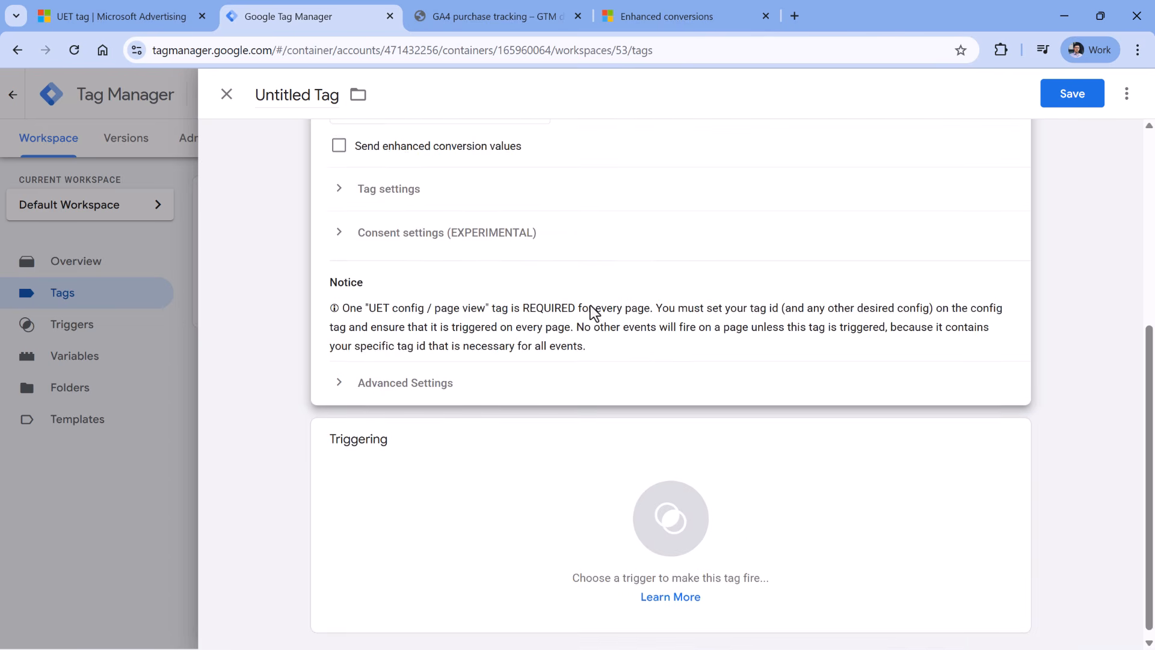
pyautogui.scroll(4, 577, 276)
pyautogui.scroll(-4, 555, 278)
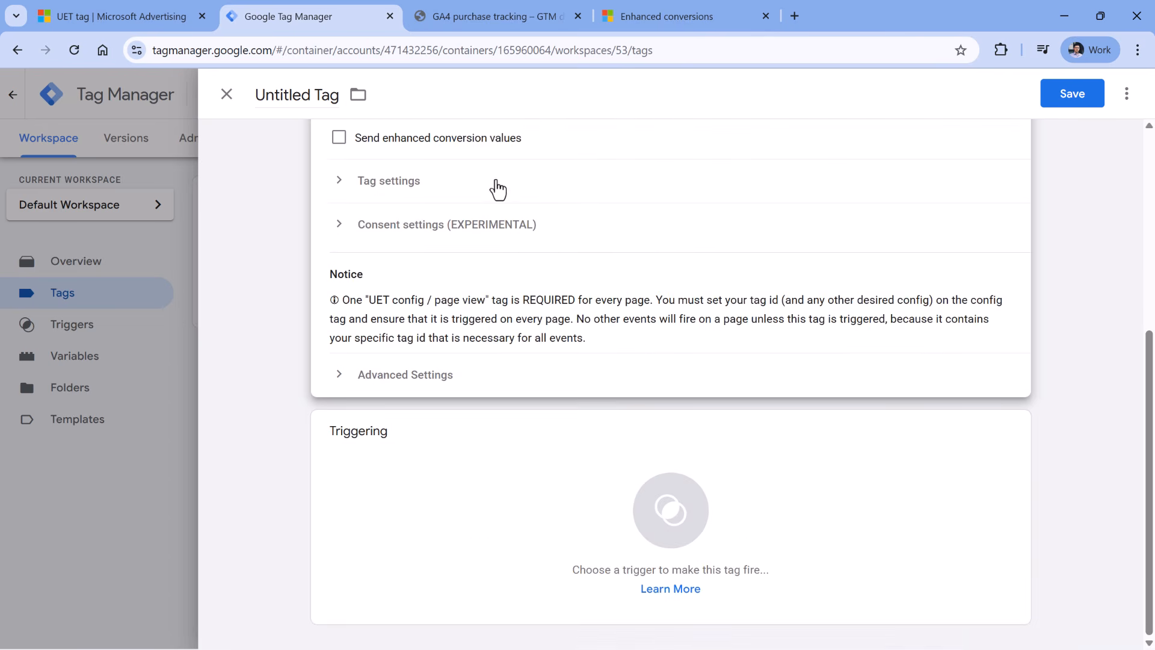
pyautogui.click(454, 488)
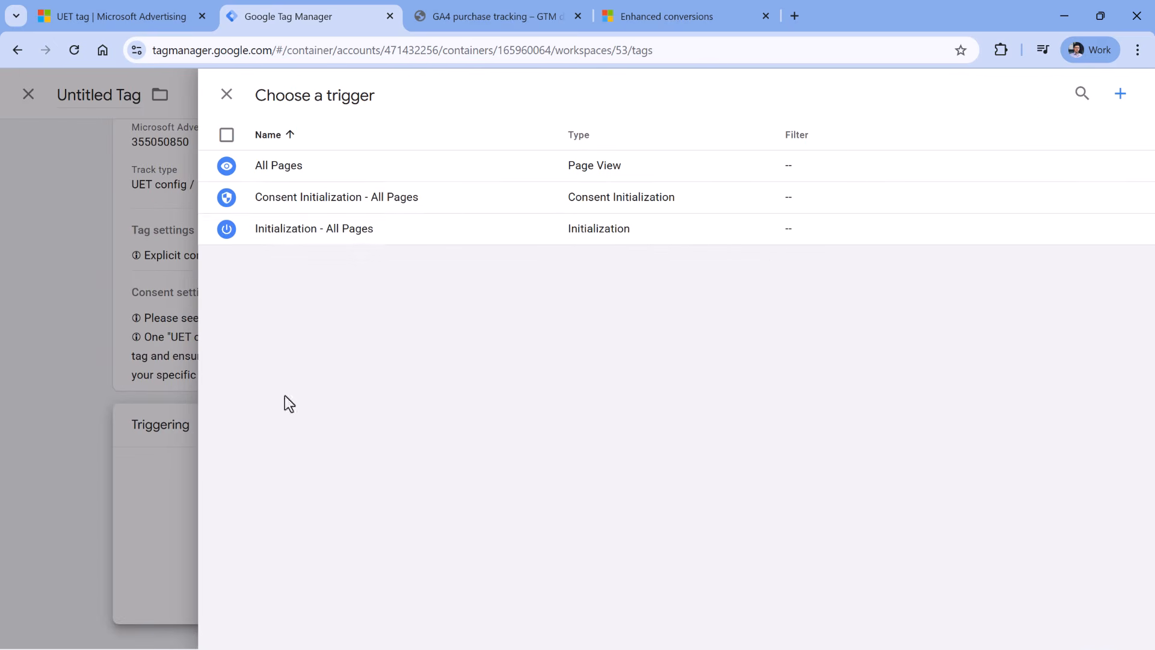
pyautogui.click(309, 232)
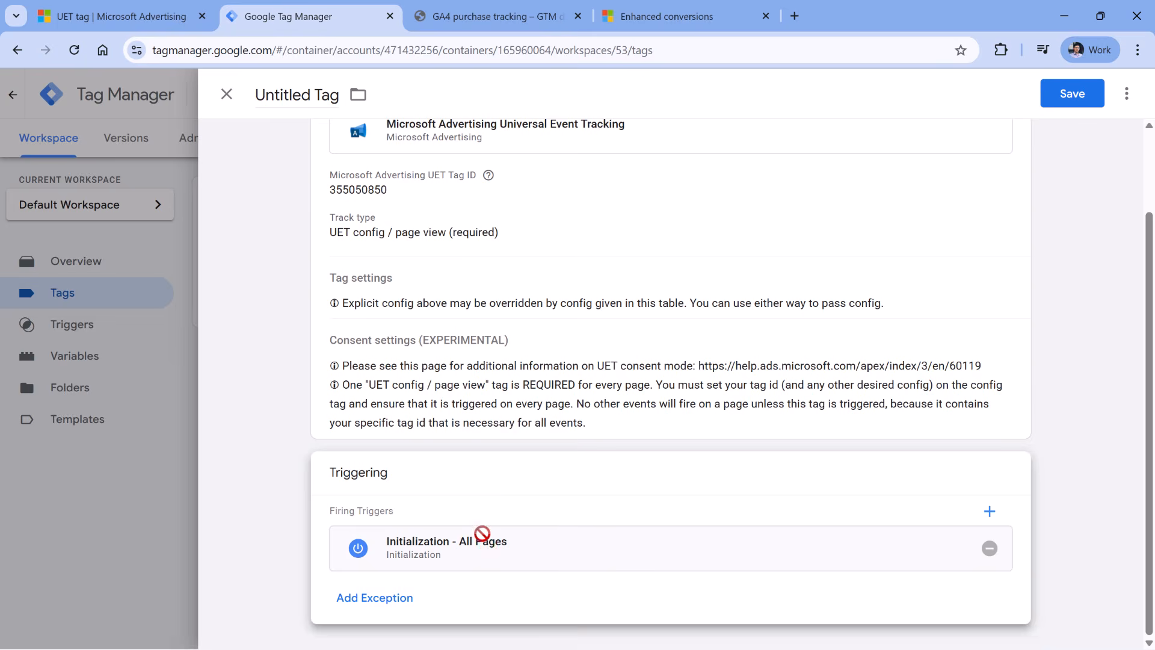
# - Name the tag "Microsoft Ads - Pageview", check its configuration and save it
pyautogui.scroll(2, 479, 529)
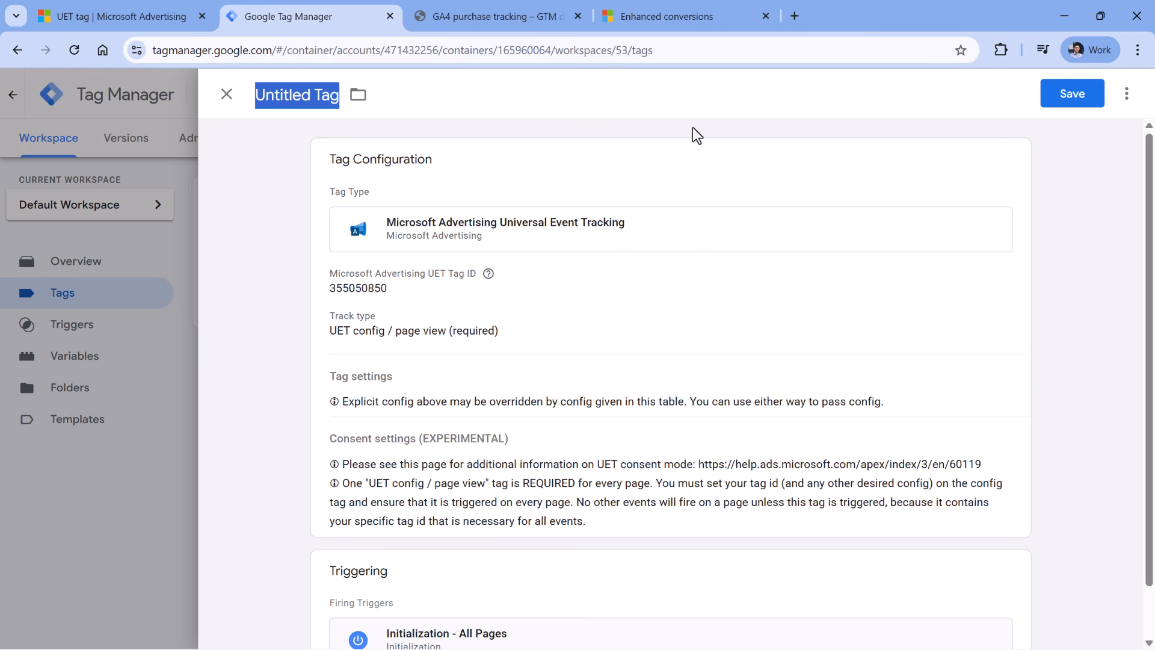
pyautogui.write('Microsoft Ads - Pageview')
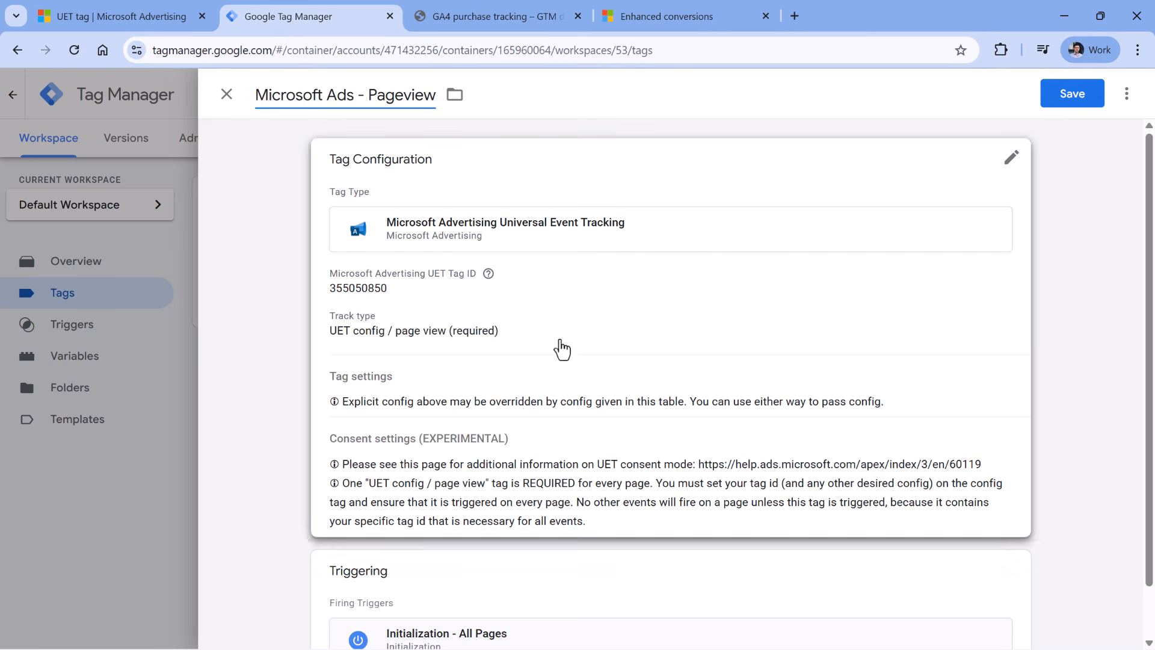
pyautogui.click(562, 349)
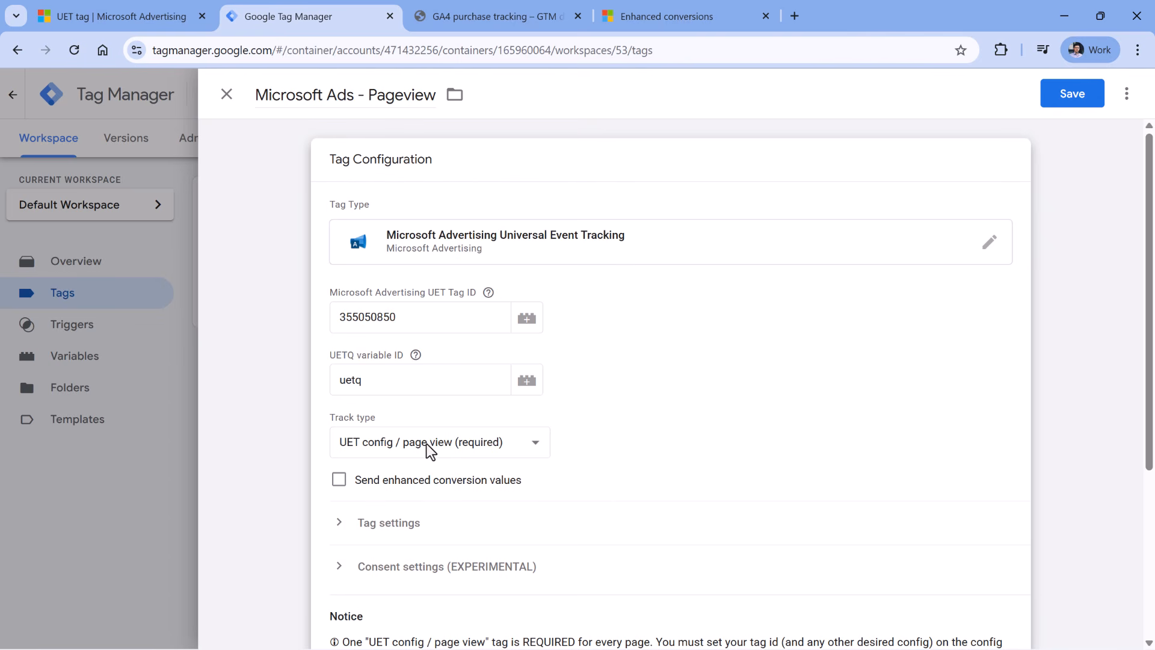
pyautogui.click(1076, 103)
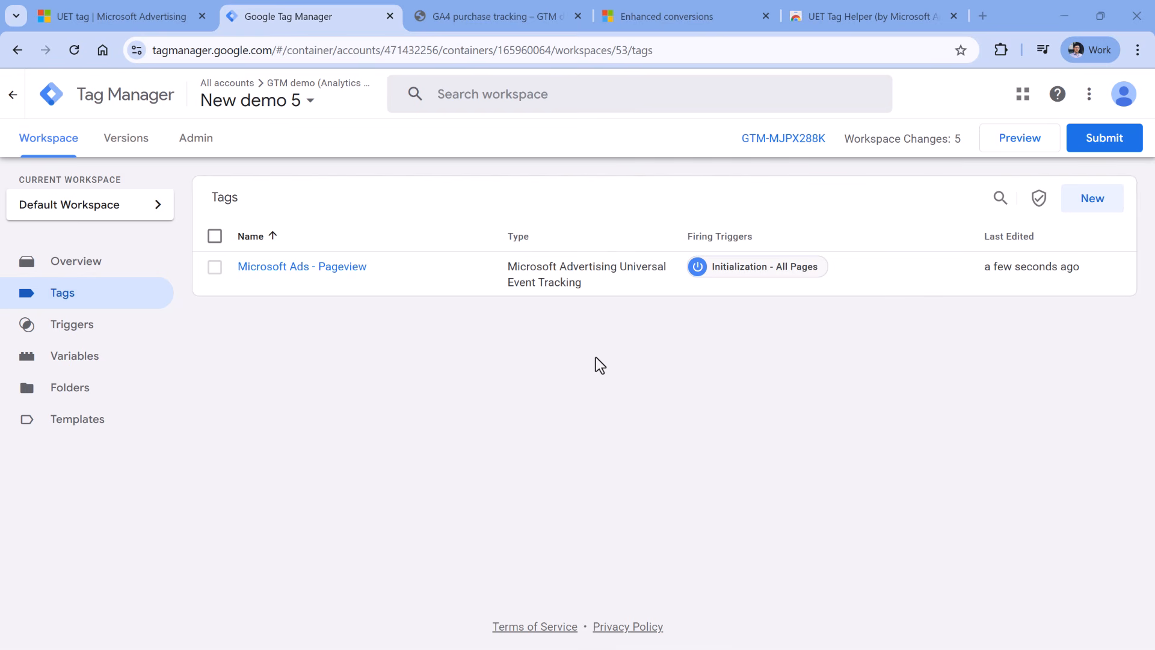
# - Check the UET Tag Helper's Chrome Web Store page and find the extension among the installed ones
pyautogui.click(870, 23)
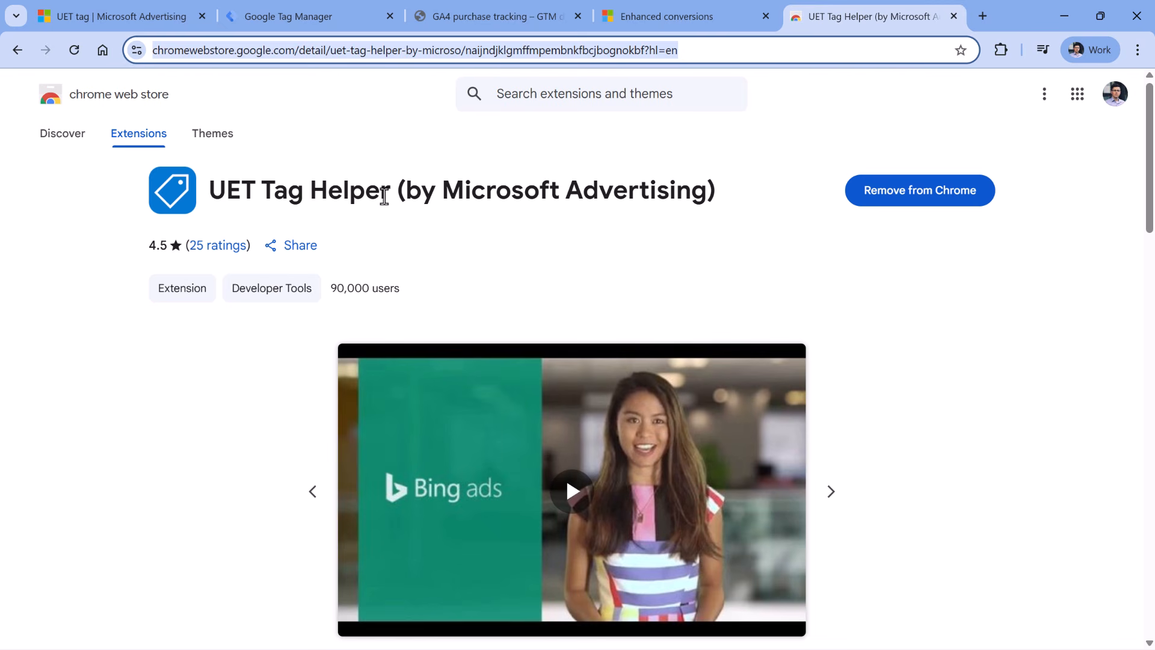
pyautogui.click(1001, 50)
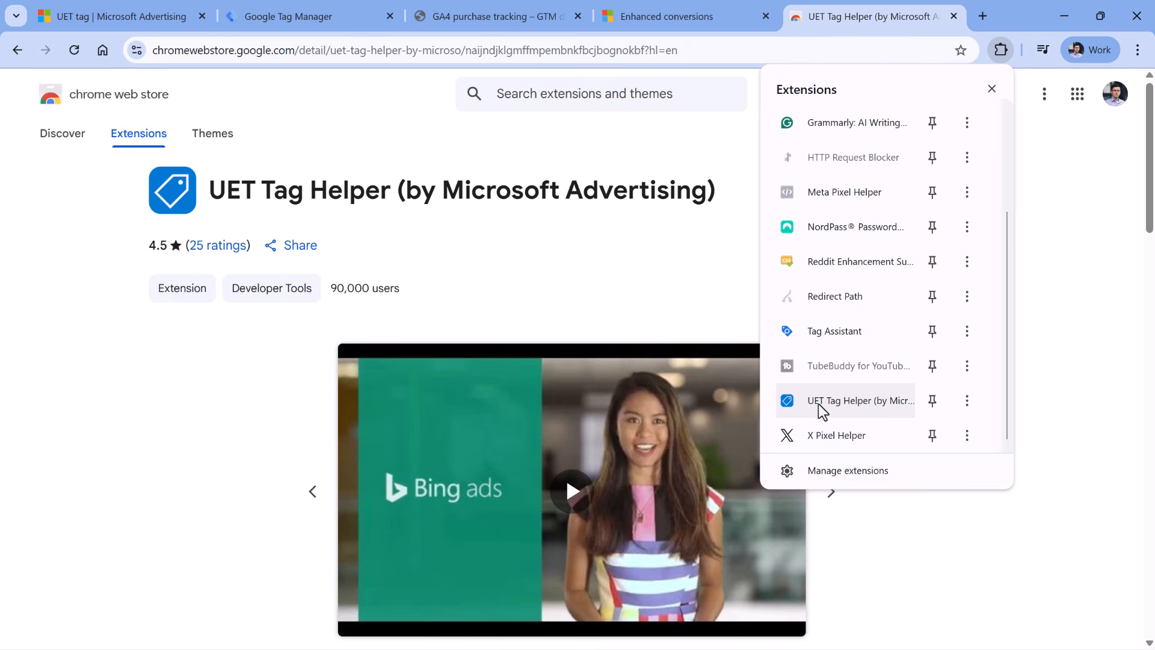
pyautogui.click(315, 20)
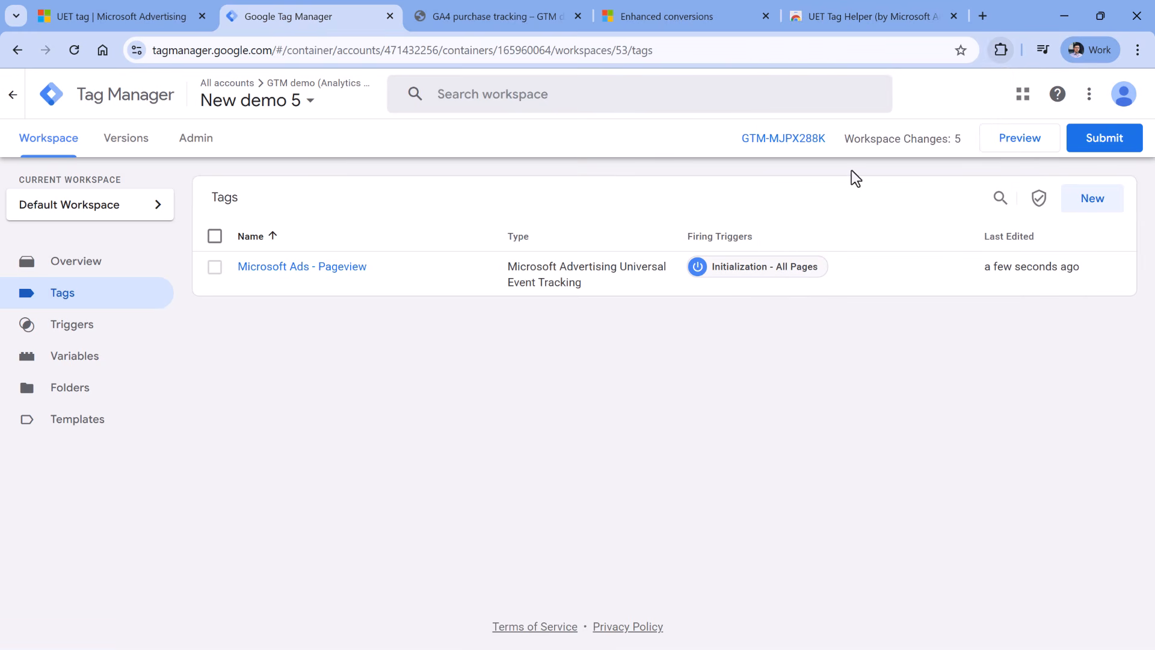
pyautogui.click(1030, 150)
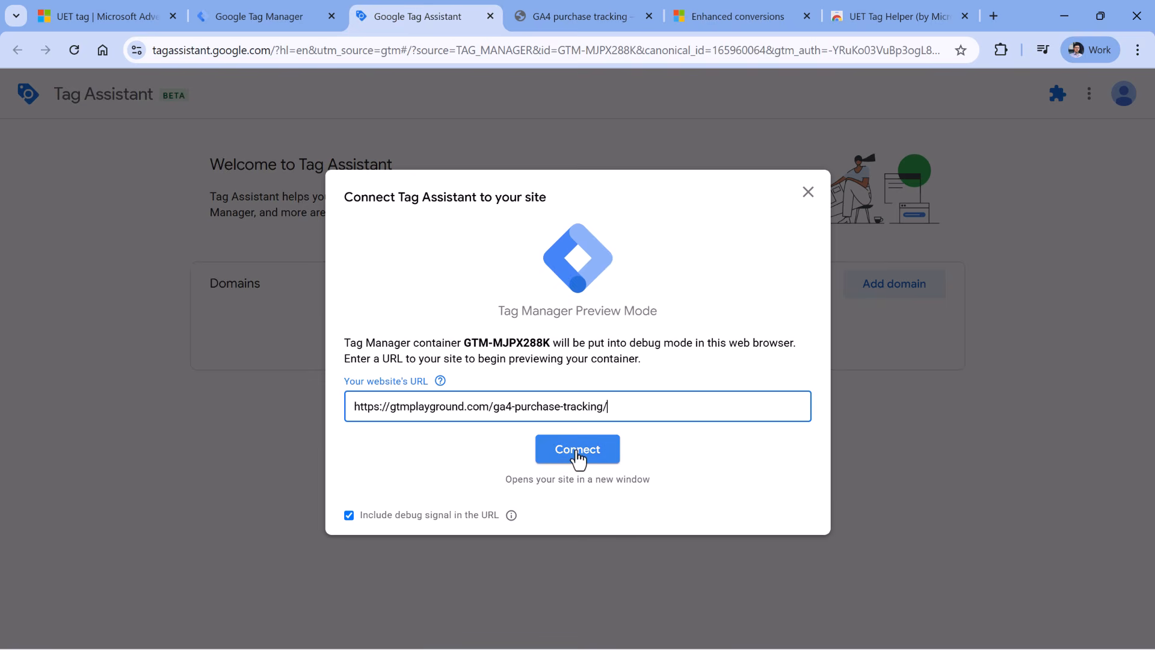
pyautogui.click(576, 459)
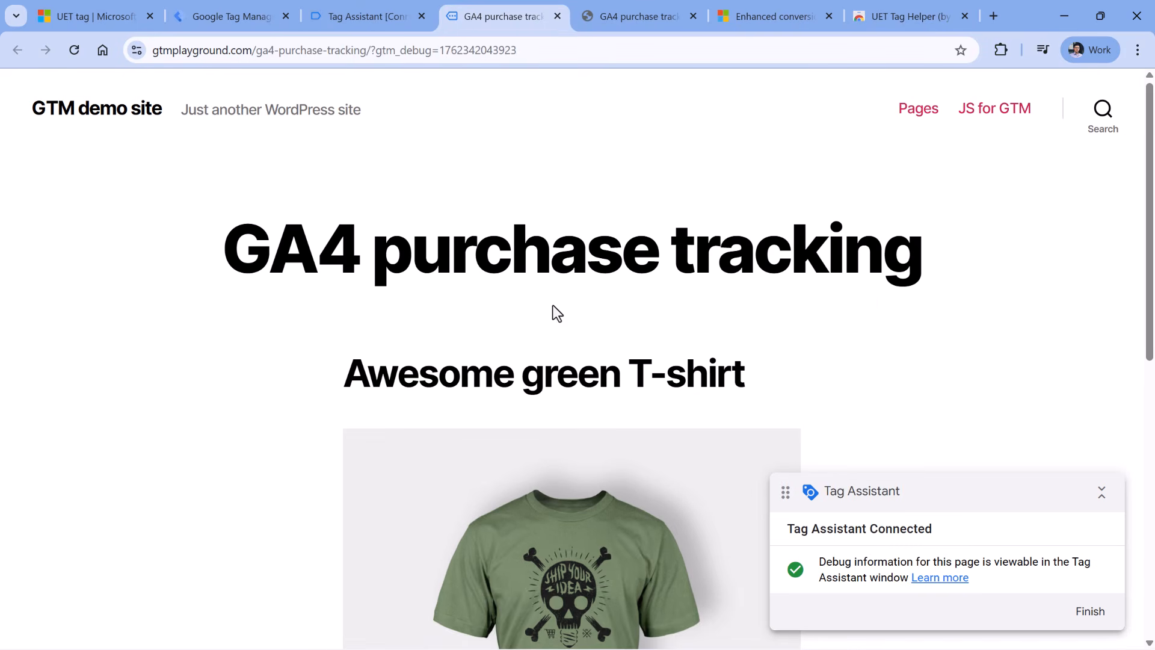
# - Turn on the UET Tag Helper extension on the GA4 purchase tracking page and reload that page
pyautogui.click(1001, 50)
pyautogui.scroll(-2, 836, 312)
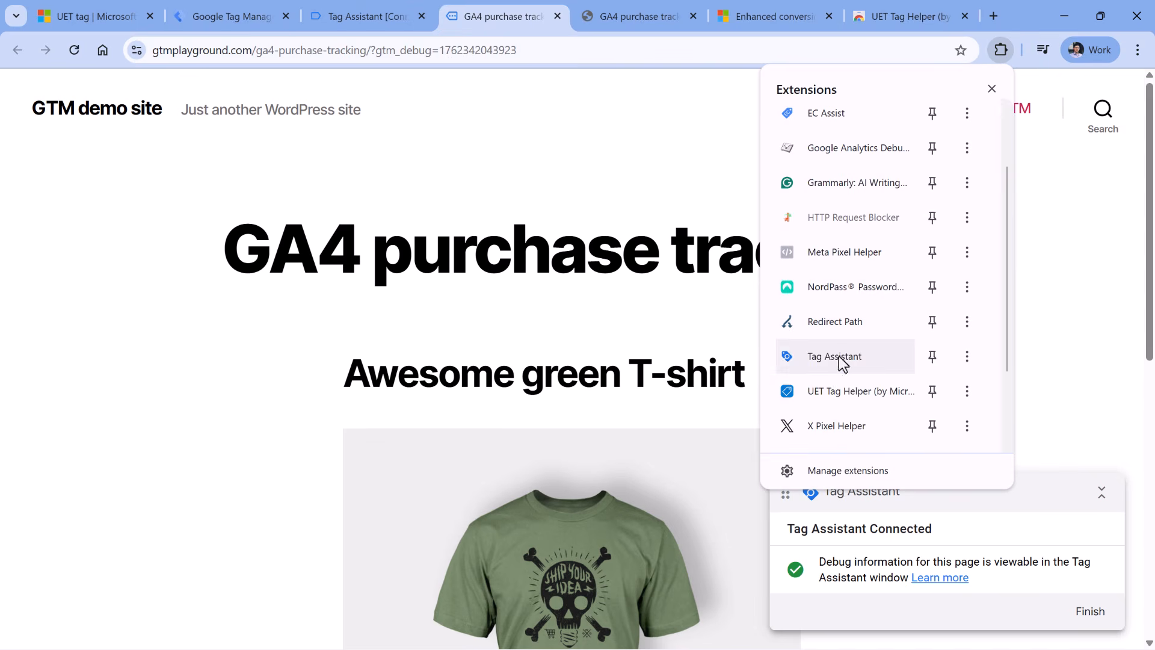
pyautogui.click(839, 397)
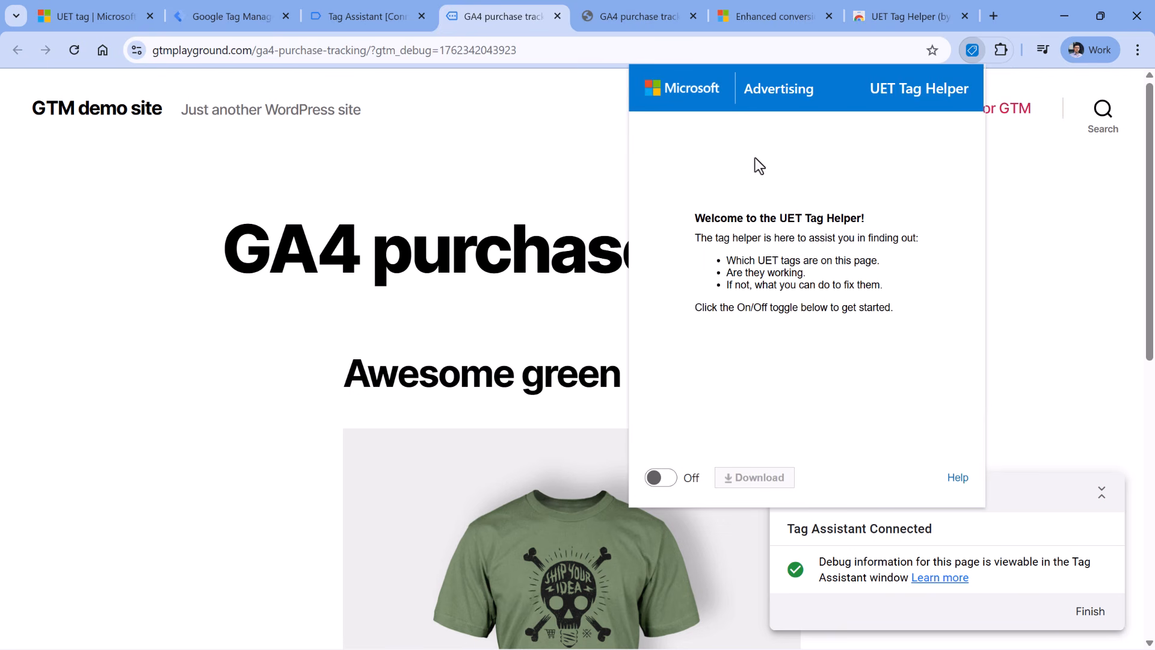
pyautogui.click(661, 478)
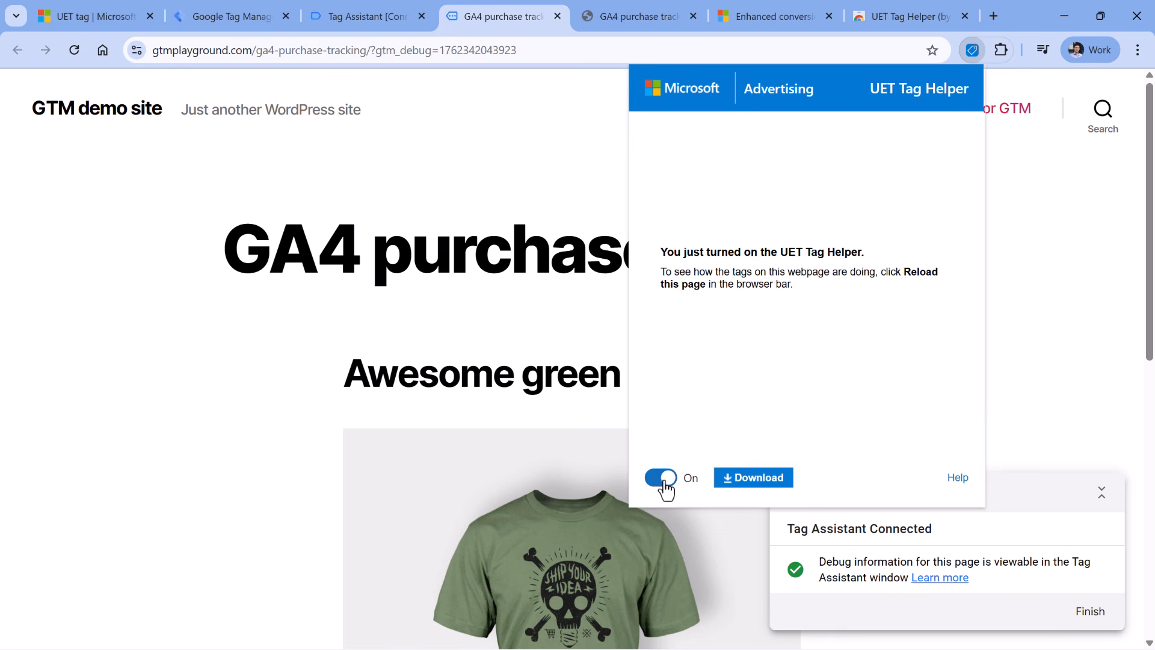
pyautogui.click(425, 179)
pyautogui.click(73, 50)
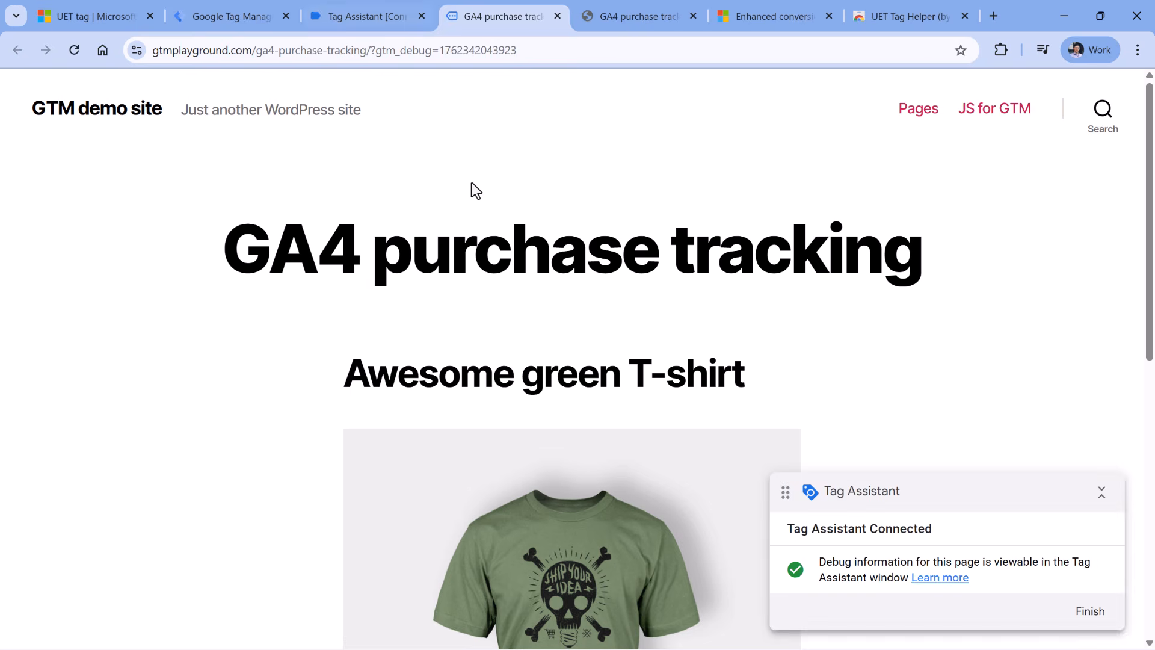
# - In Tag Assistant, check whether the Microsoft Ads - Pageview tag fired on the reloaded page's Initialization event
pyautogui.click(361, 16)
pyautogui.click(575, 369)
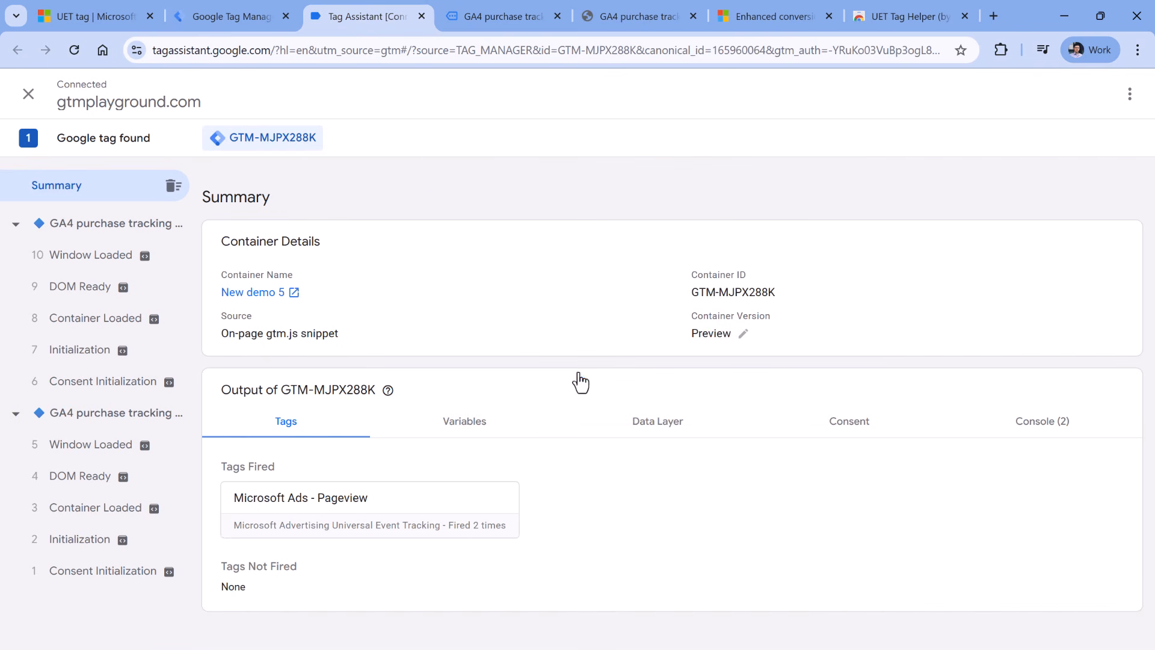
pyautogui.click(81, 349)
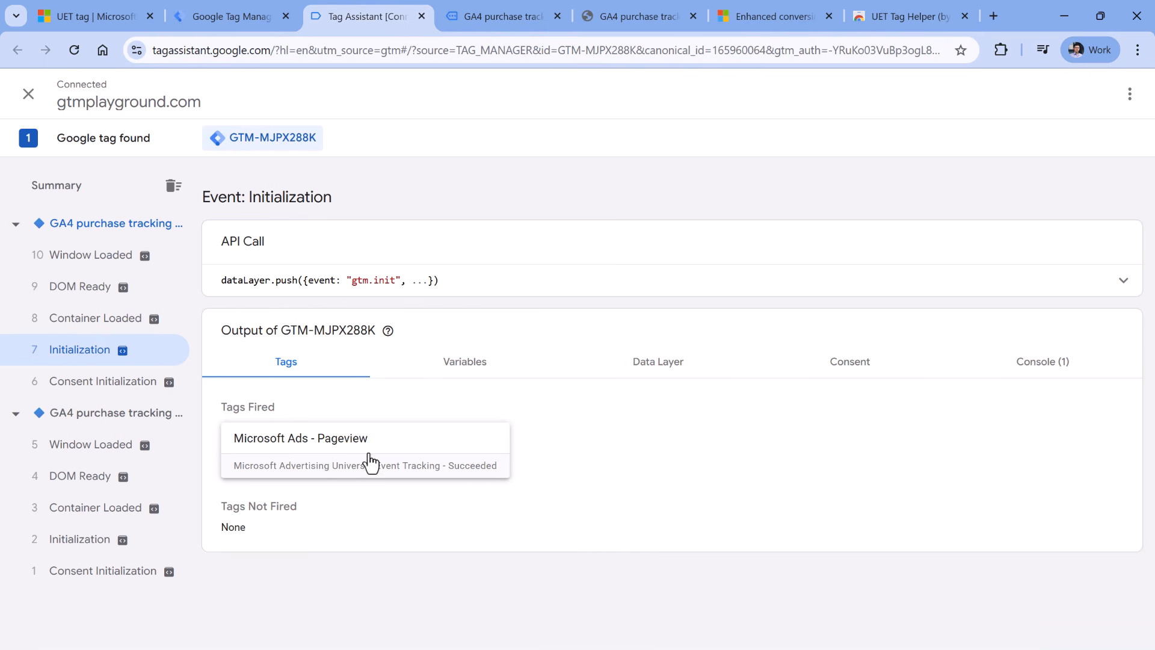
# - On the demo page, inspect the Page Load Event and its parameter details in the UET Tag Helper
pyautogui.hotkey('ctrl', 'Tab')
pyautogui.click(1001, 50)
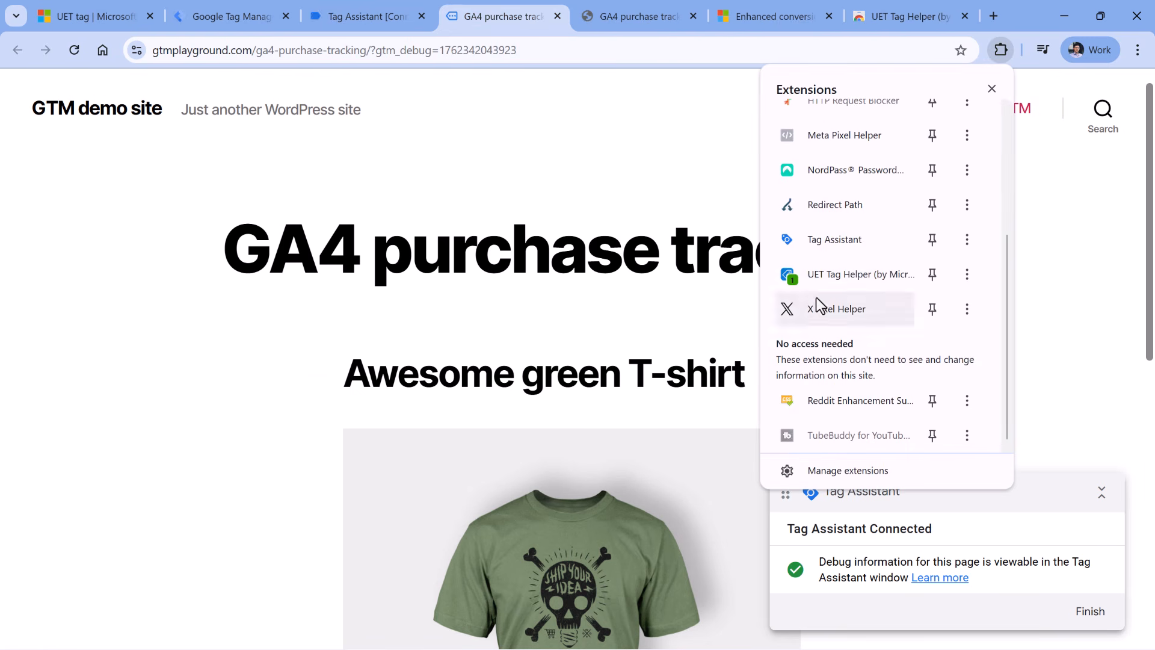
pyautogui.click(842, 274)
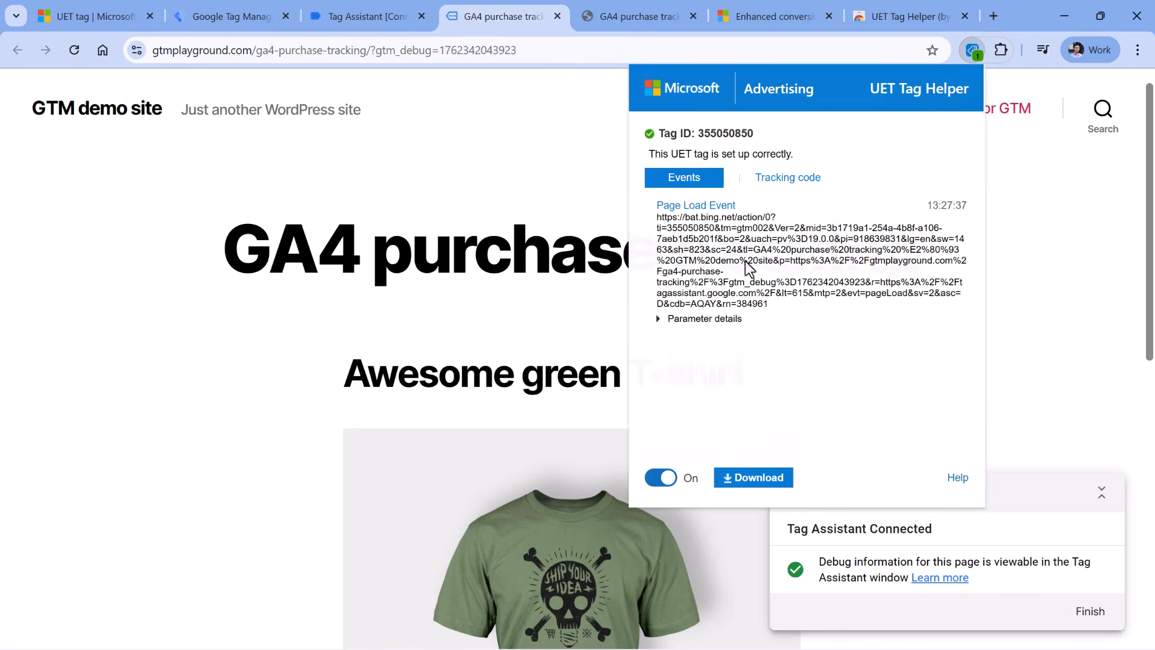
pyautogui.moveTo(656, 205); pyautogui.dragTo(745, 212)
pyautogui.click(695, 209)
pyautogui.click(659, 320)
pyautogui.scroll(-1, 753, 287)
pyautogui.scroll(-8, 753, 287)
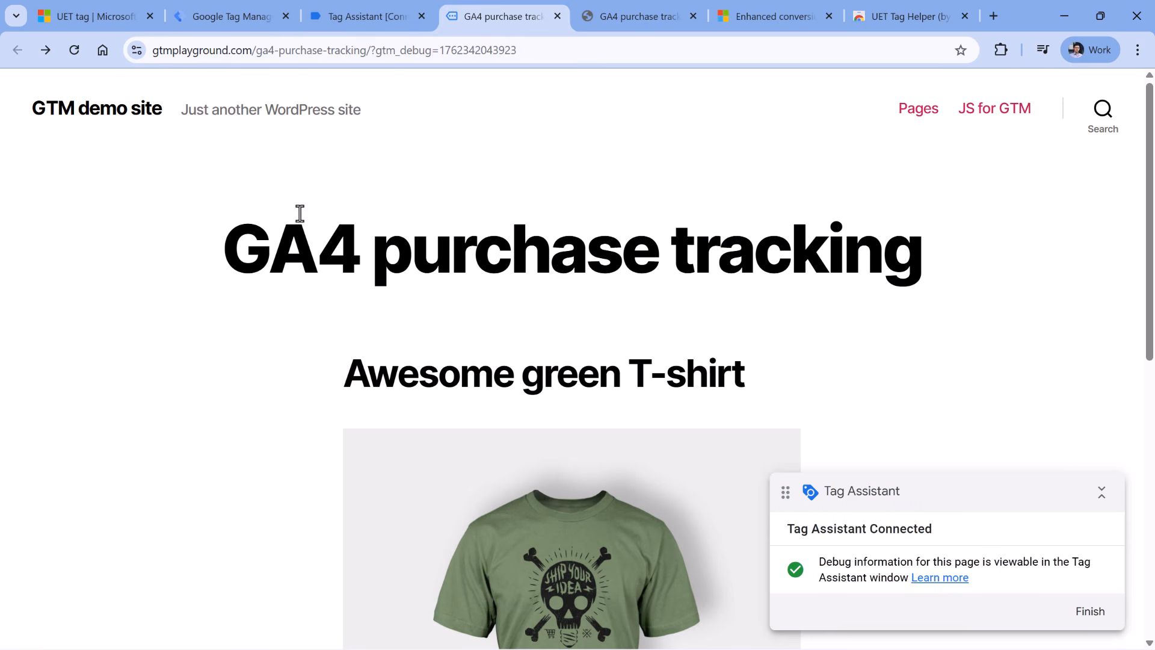
# - Make a test purchase of the green T-shirt and expand the purchase event's API call in Tag Assistant
pyautogui.scroll(-9, 301, 216)
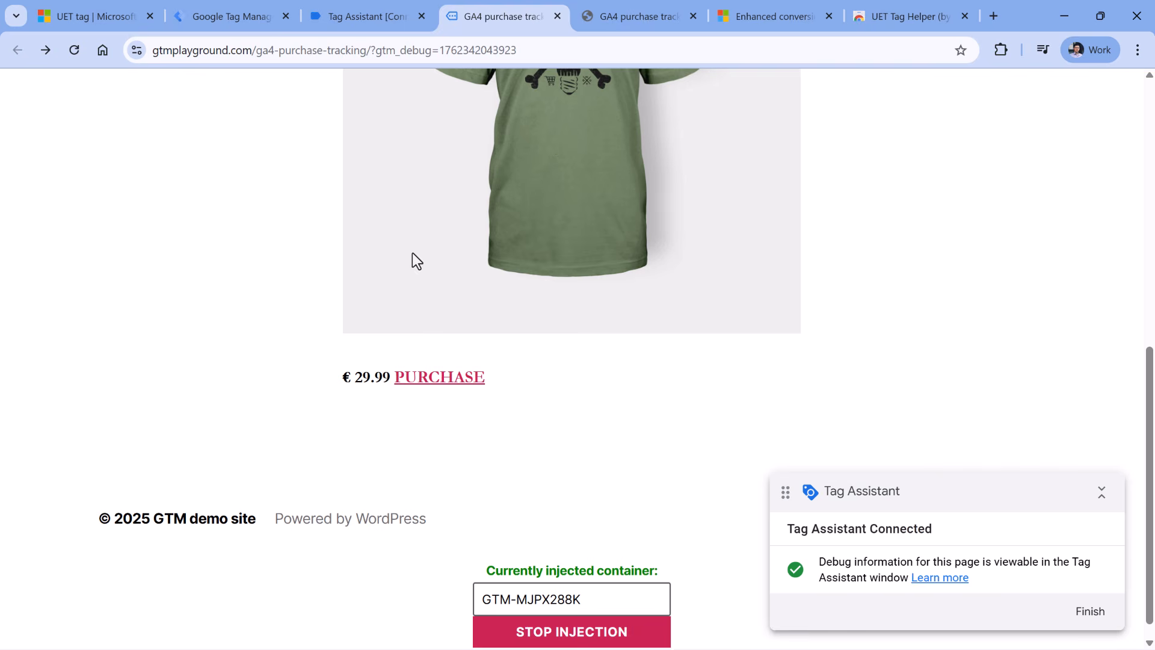
pyautogui.click(438, 379)
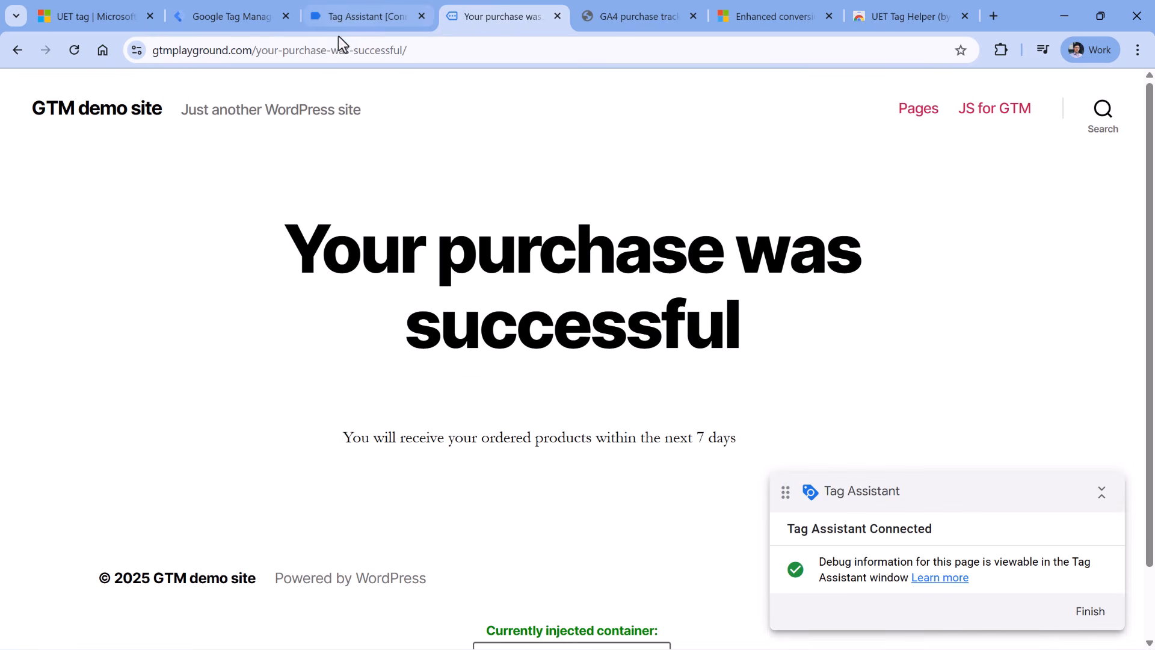
pyautogui.click(364, 17)
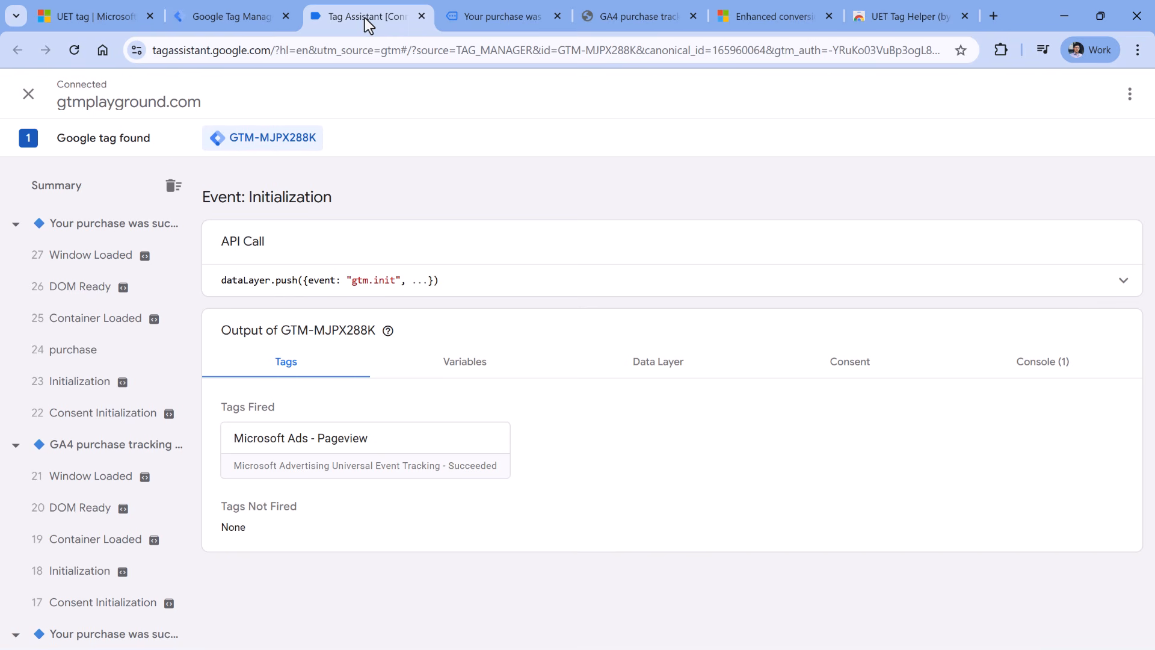
pyautogui.click(93, 359)
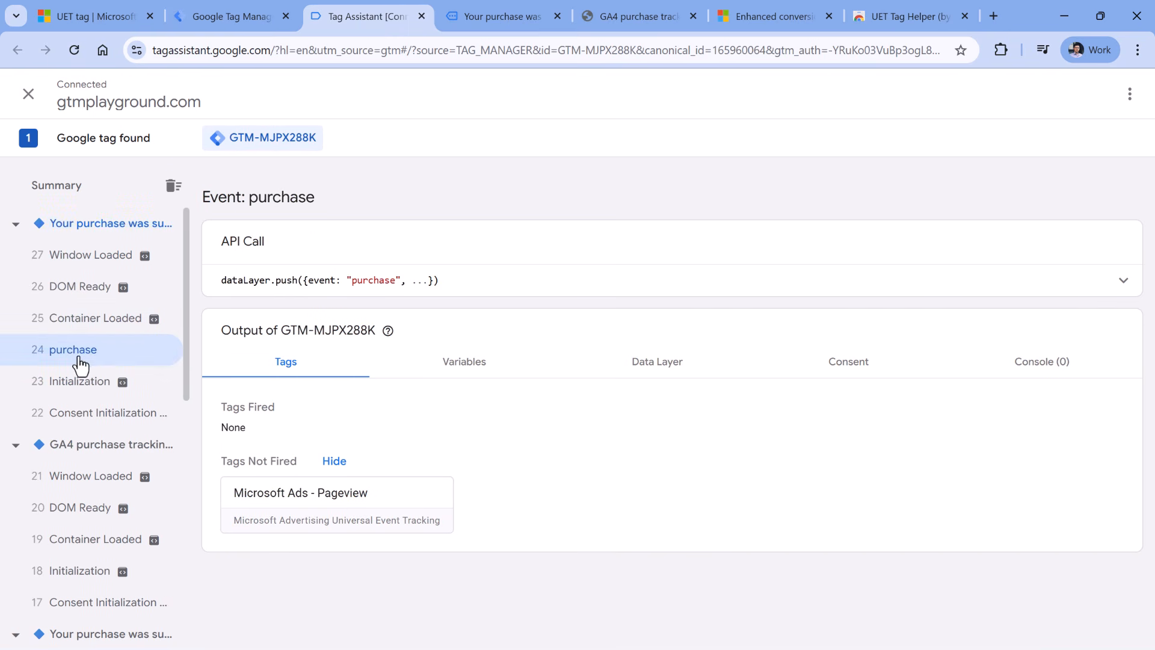
pyautogui.click(532, 283)
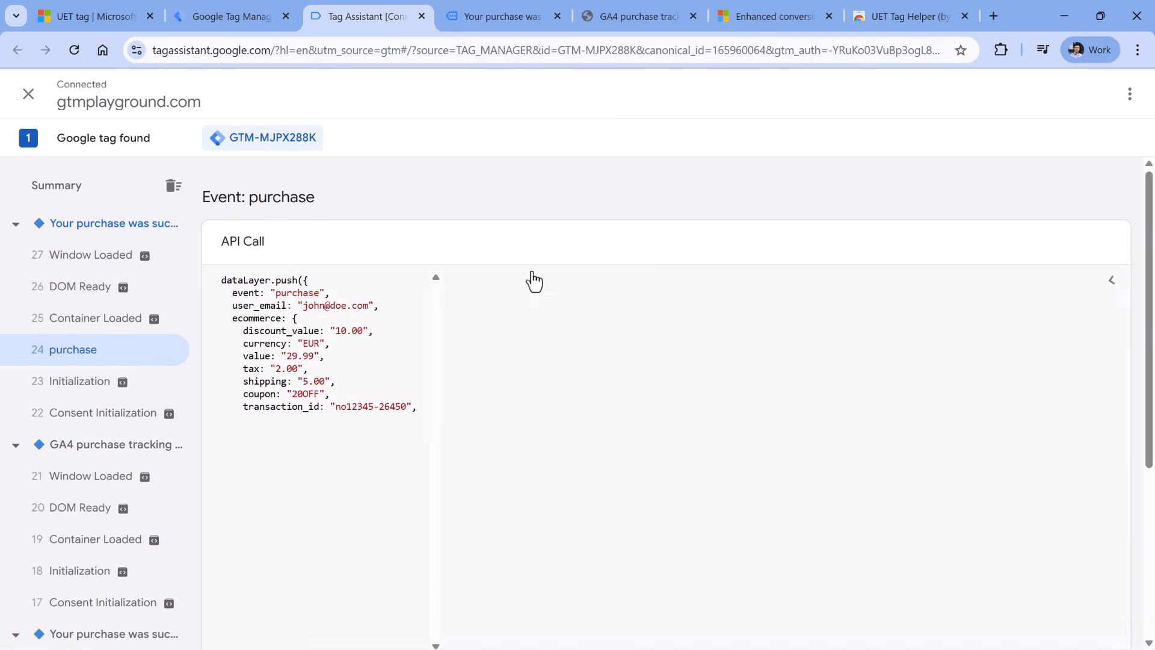
# - Examine the purchase event's data layer push, focusing on user_email, transaction_id, currency and value
pyautogui.scroll(-3, 282, 355)
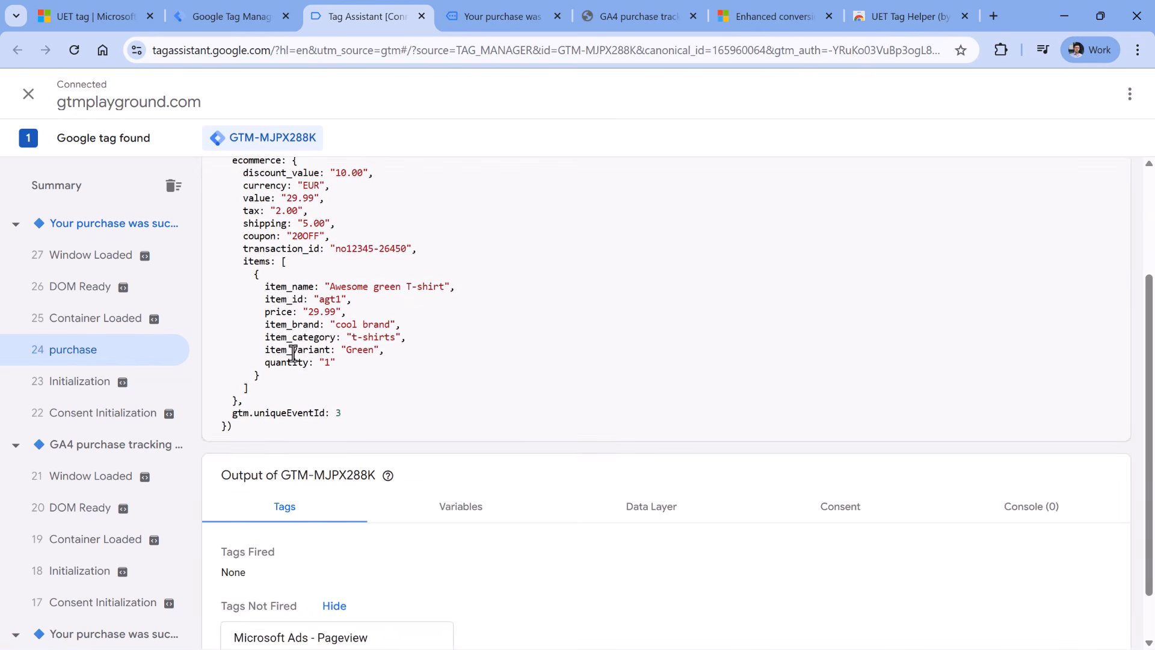
pyautogui.scroll(3, 253, 361)
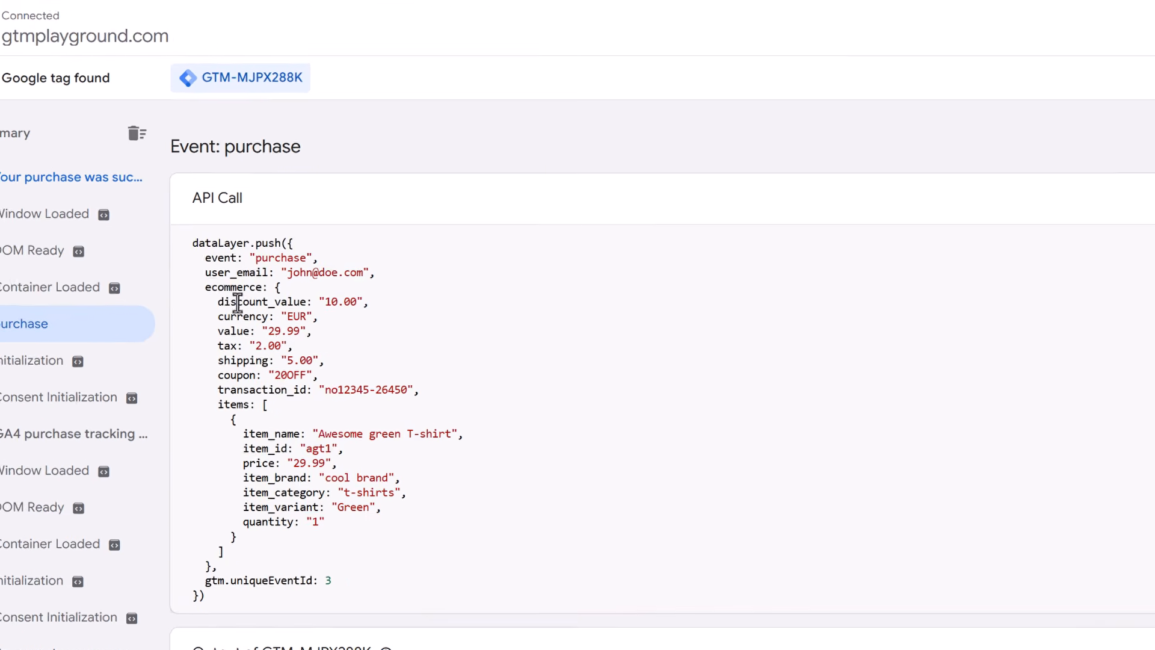
pyautogui.moveTo(205, 272); pyautogui.dragTo(382, 280)
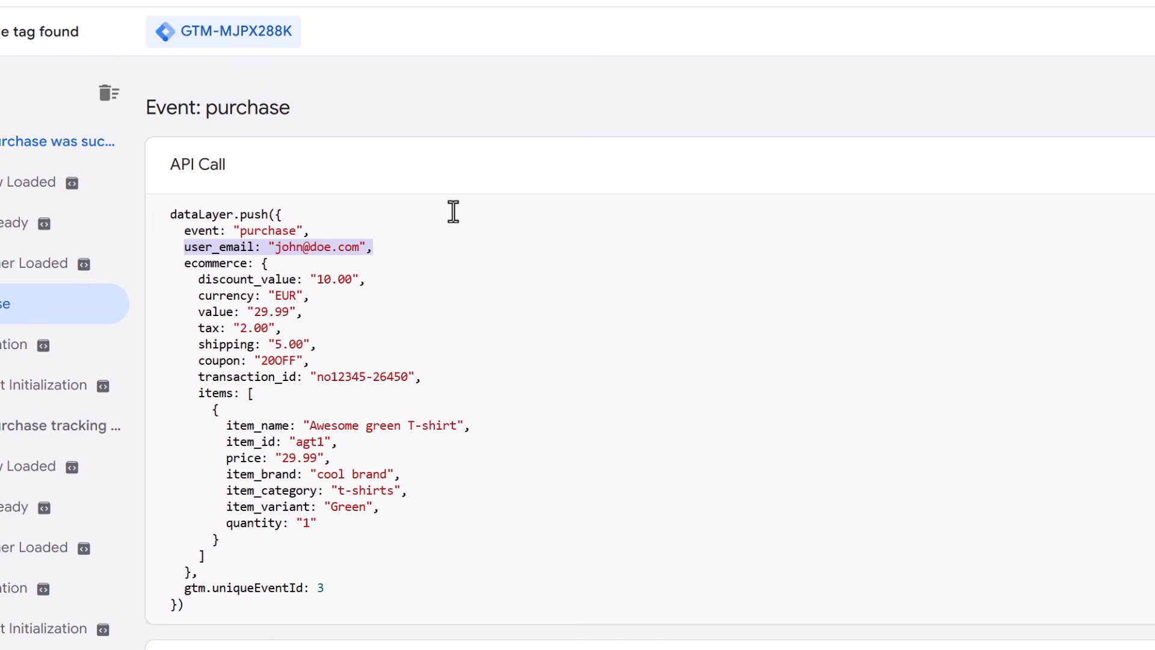
pyautogui.moveTo(194, 377); pyautogui.dragTo(444, 374)
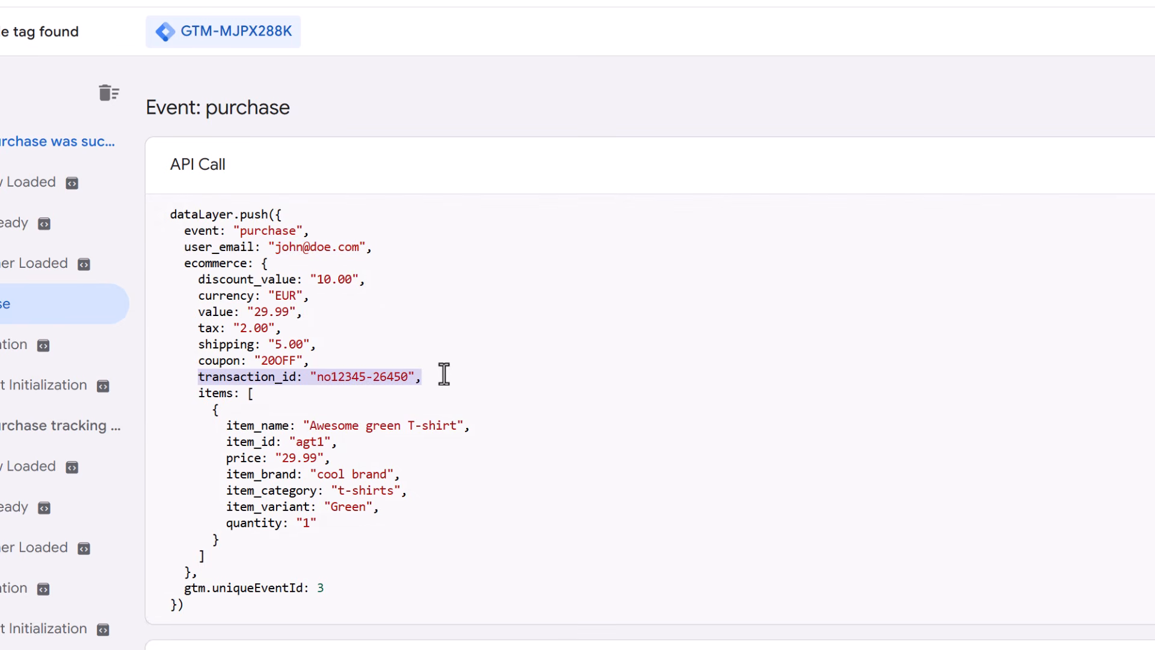
pyautogui.click(443, 374)
pyautogui.moveTo(195, 298); pyautogui.dragTo(327, 298)
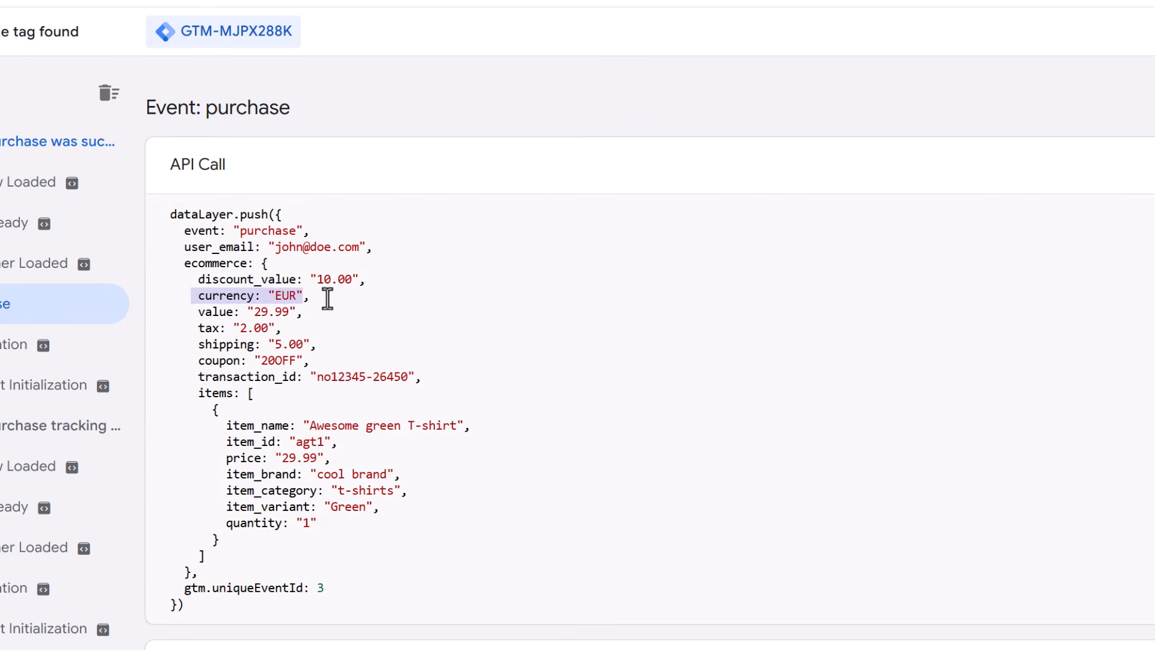
pyautogui.click(327, 298)
pyautogui.moveTo(198, 311); pyautogui.dragTo(302, 312)
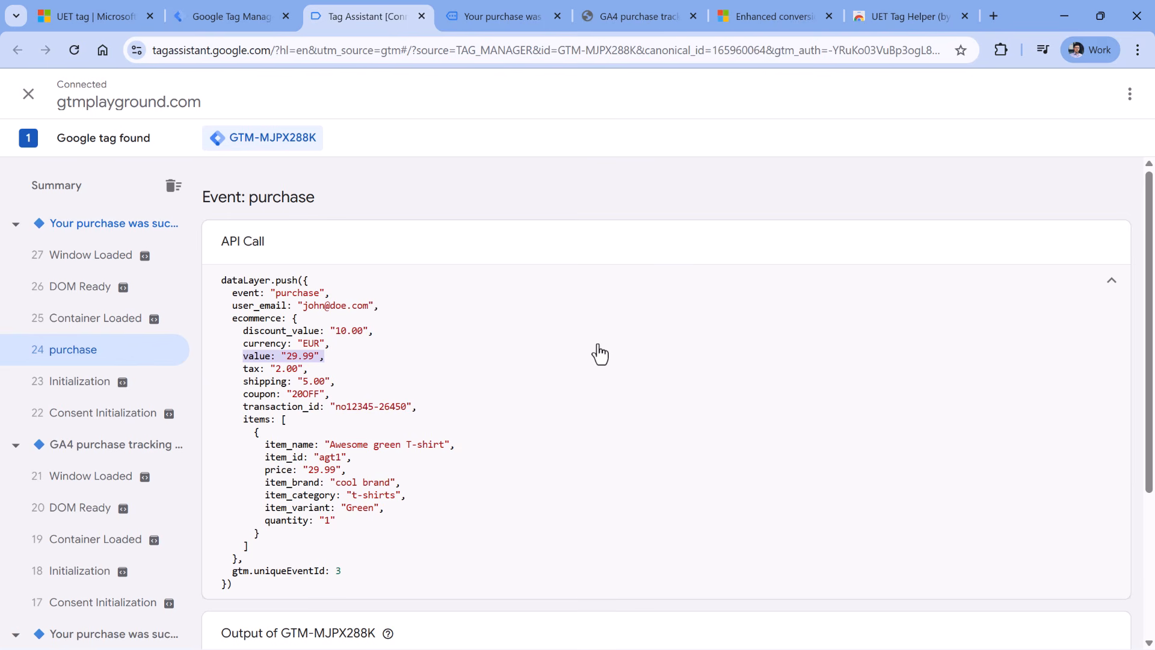
# - In Microsoft Advertising's conversion goals, start a new goal for the business website with manual setup
pyautogui.click(252, 17)
pyautogui.click(88, 15)
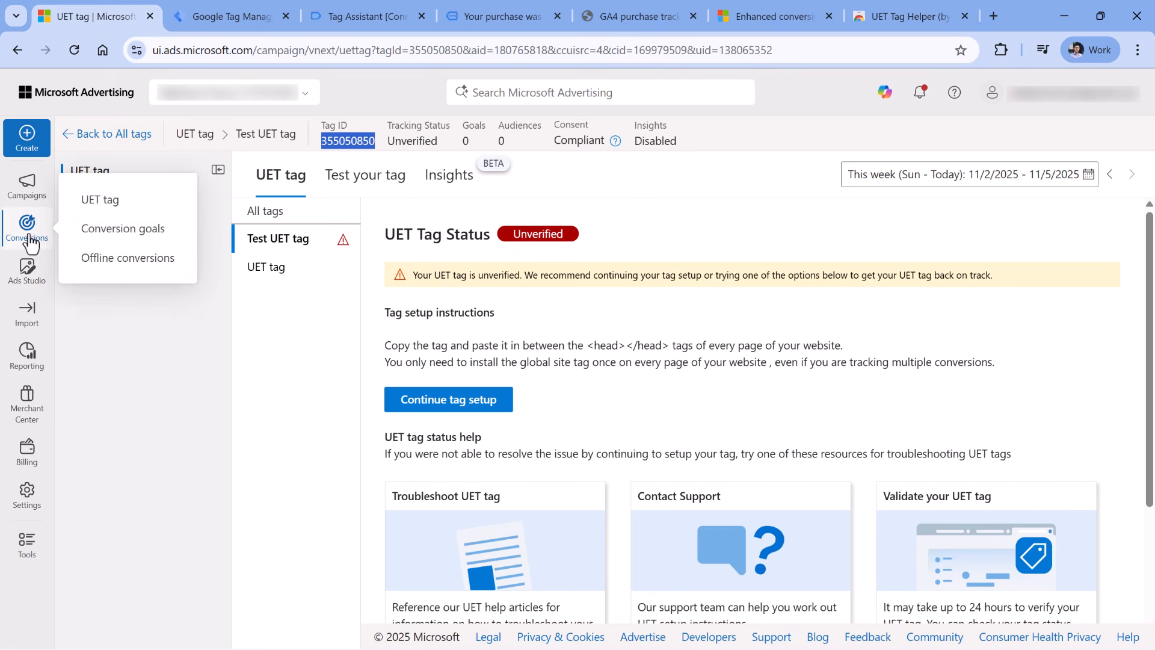
pyautogui.click(165, 329)
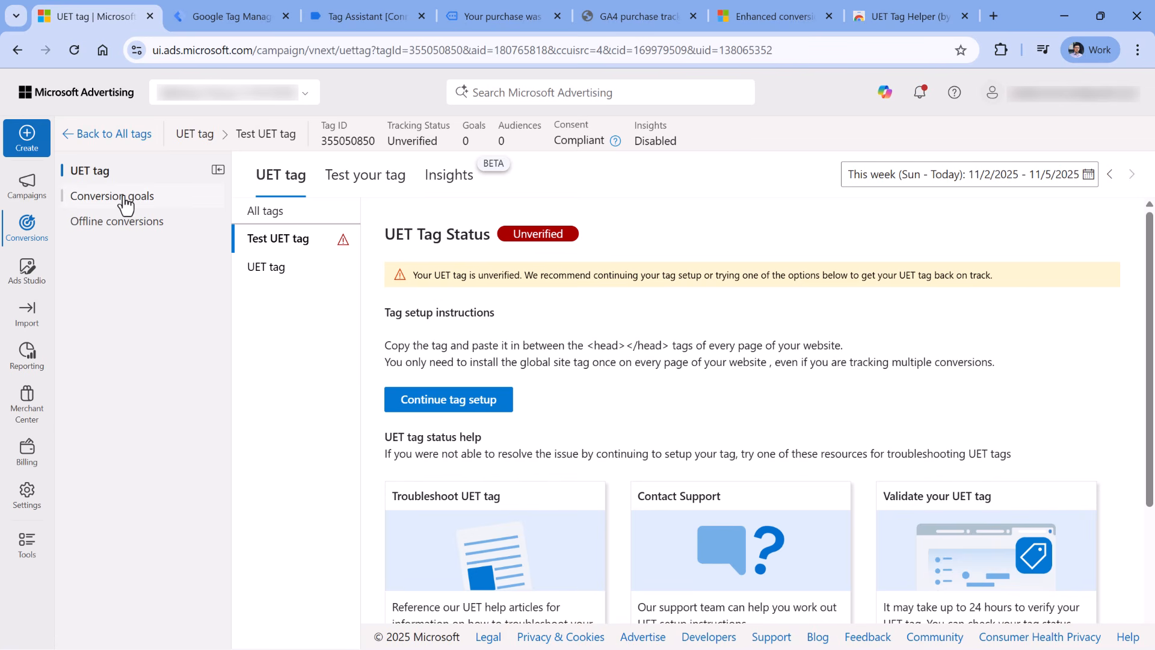
pyautogui.click(226, 206)
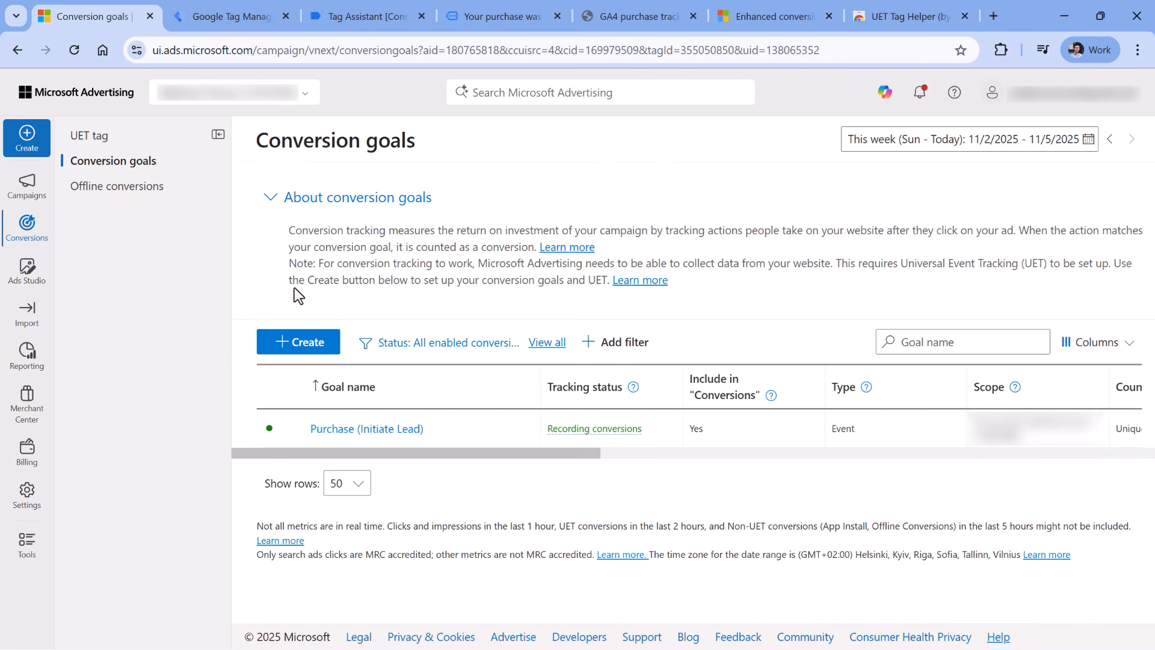
pyautogui.click(295, 344)
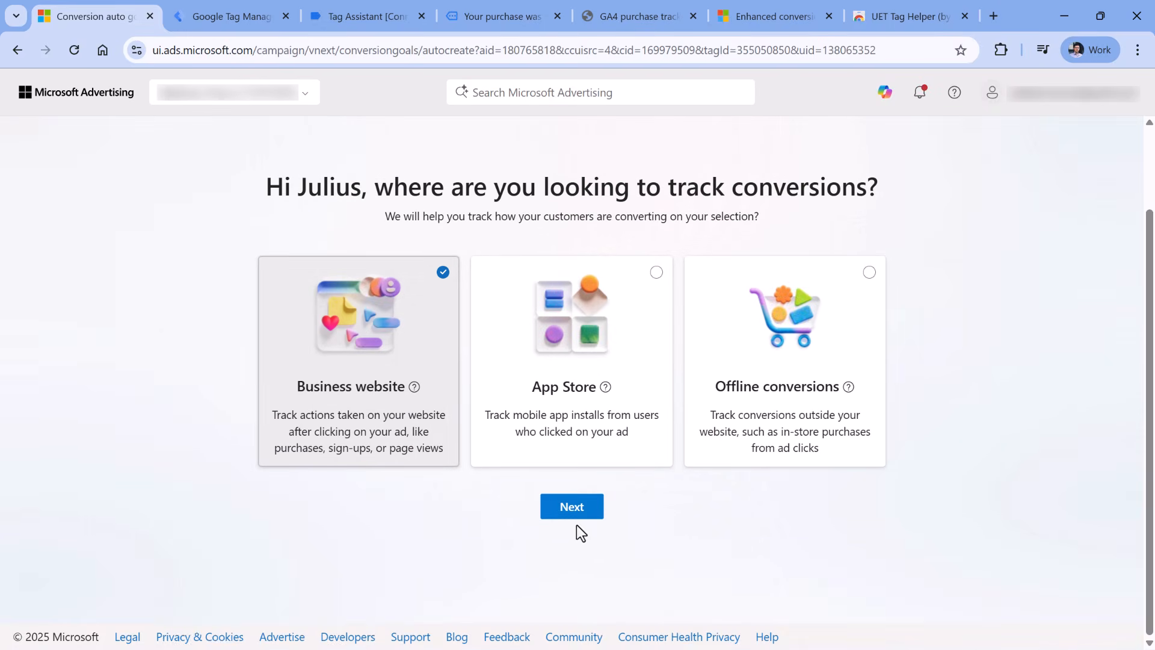
pyautogui.click(561, 499)
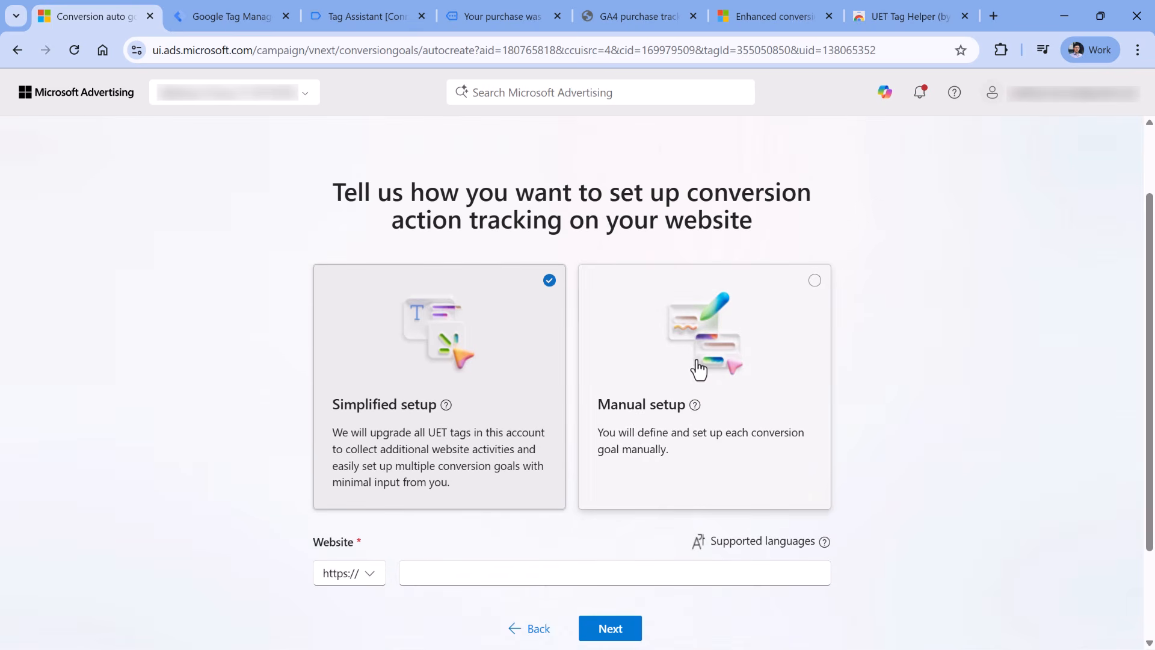
pyautogui.click(701, 364)
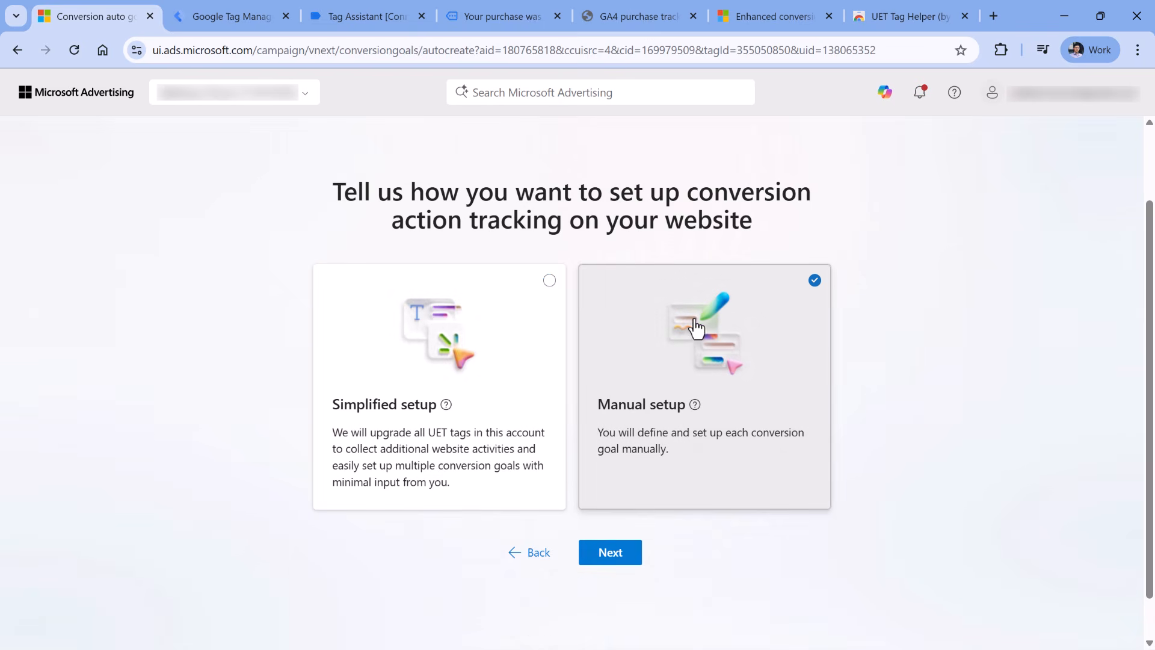
pyautogui.click(608, 557)
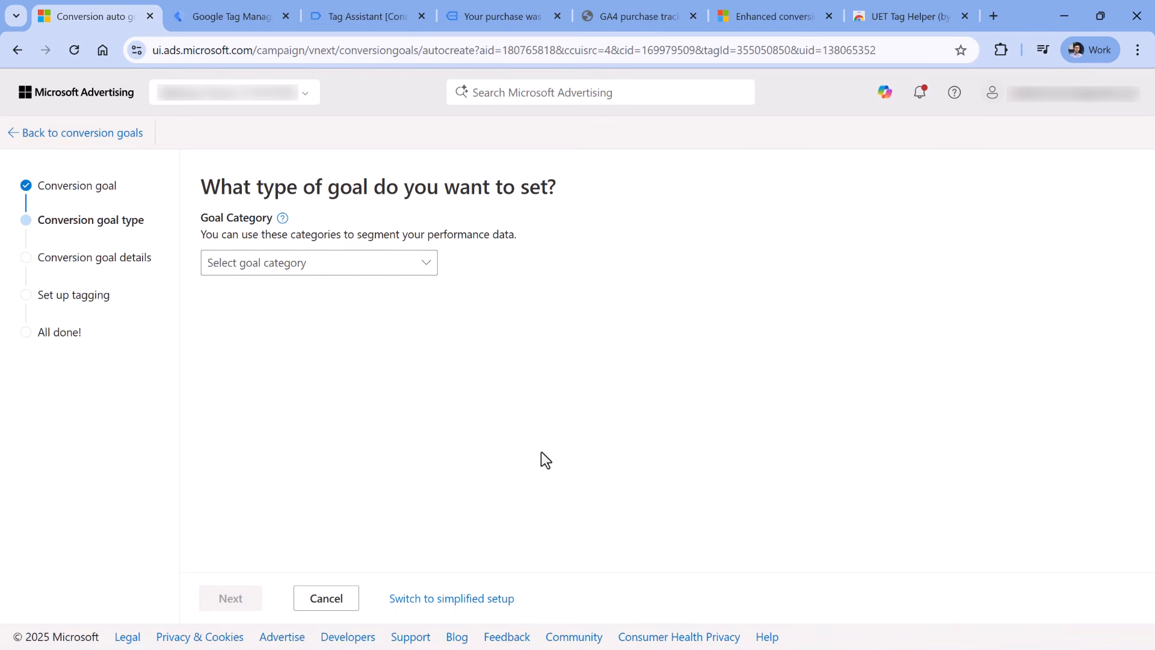
# - Set the new conversion goal's category to Purchase
pyautogui.click(335, 272)
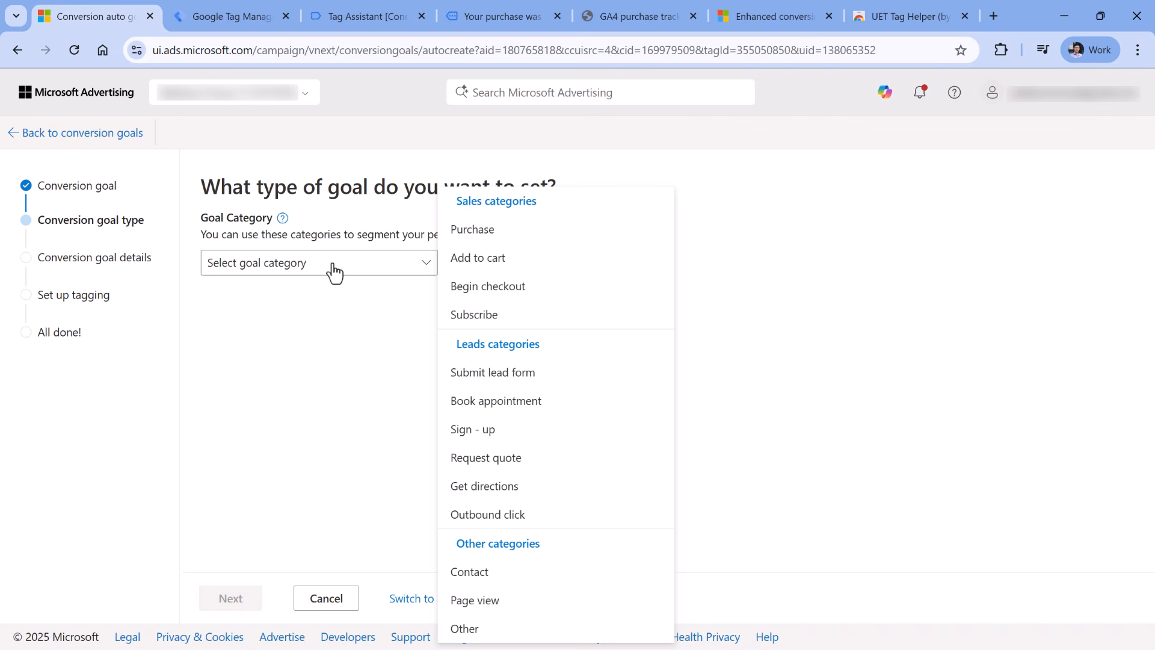
pyautogui.click(482, 230)
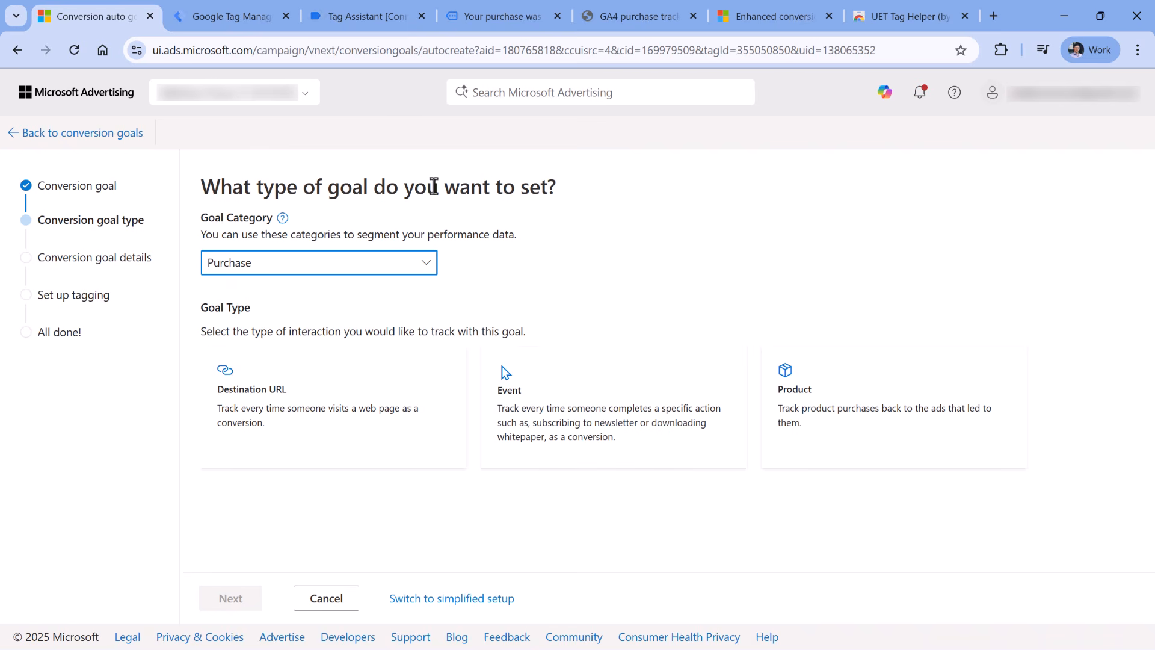
# - Check the purchase event in Tag Assistant, and choose Event as the goal type in Microsoft Advertising
pyautogui.click(373, 16)
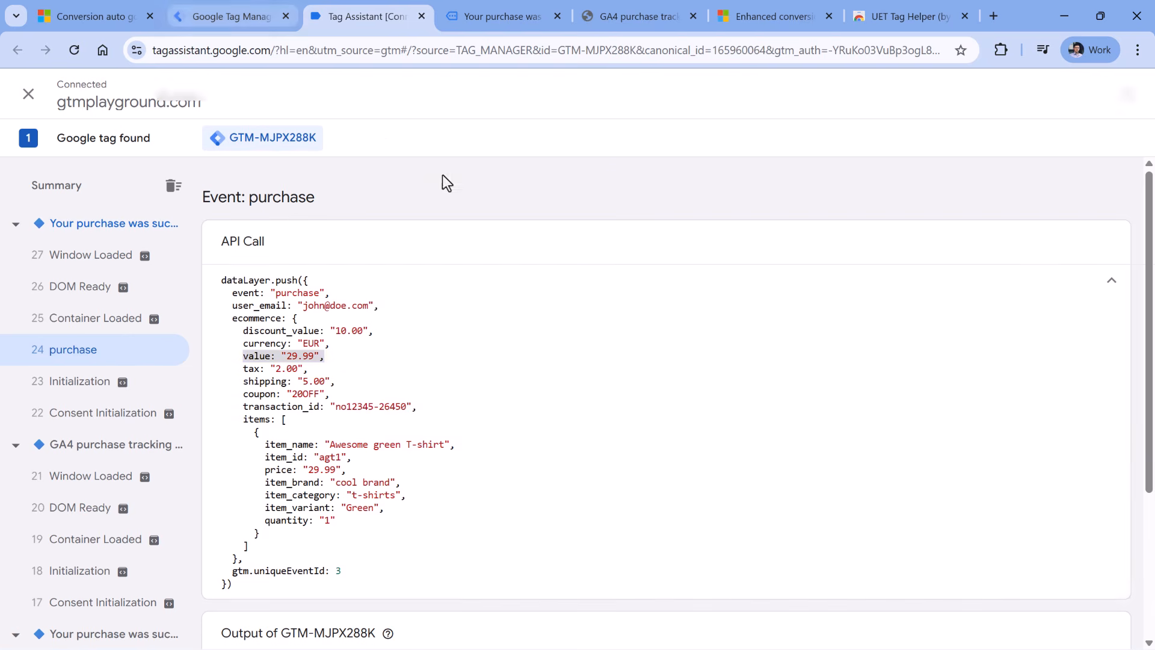
pyautogui.hotkey('ctrl', '1')
pyautogui.click(623, 412)
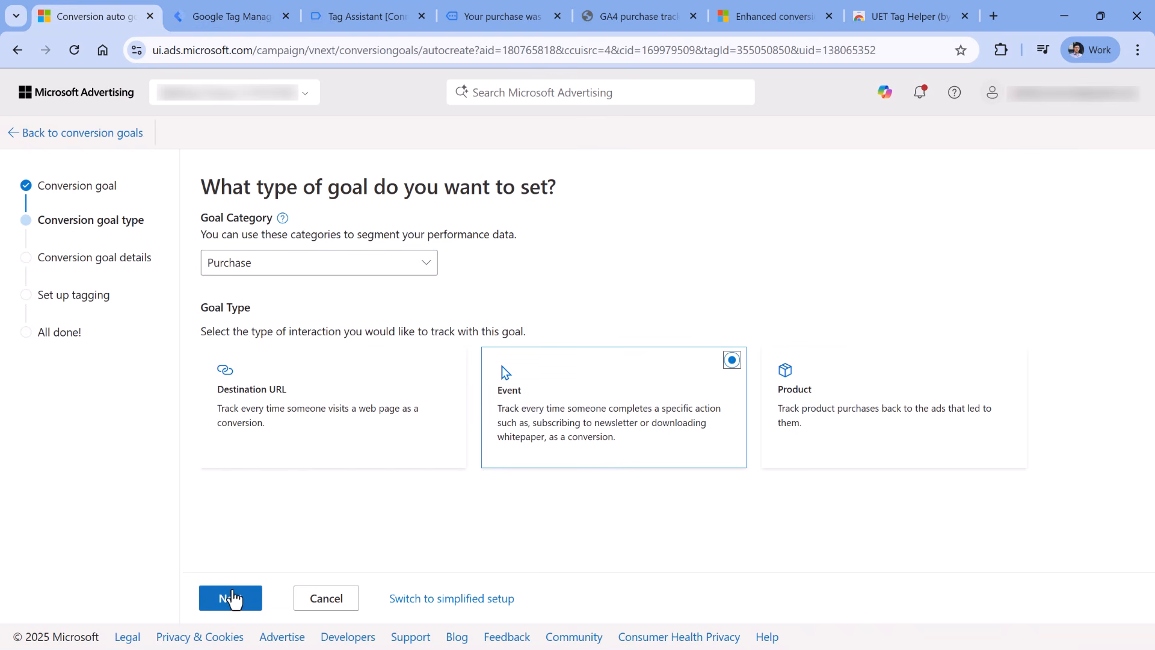
pyautogui.click(233, 598)
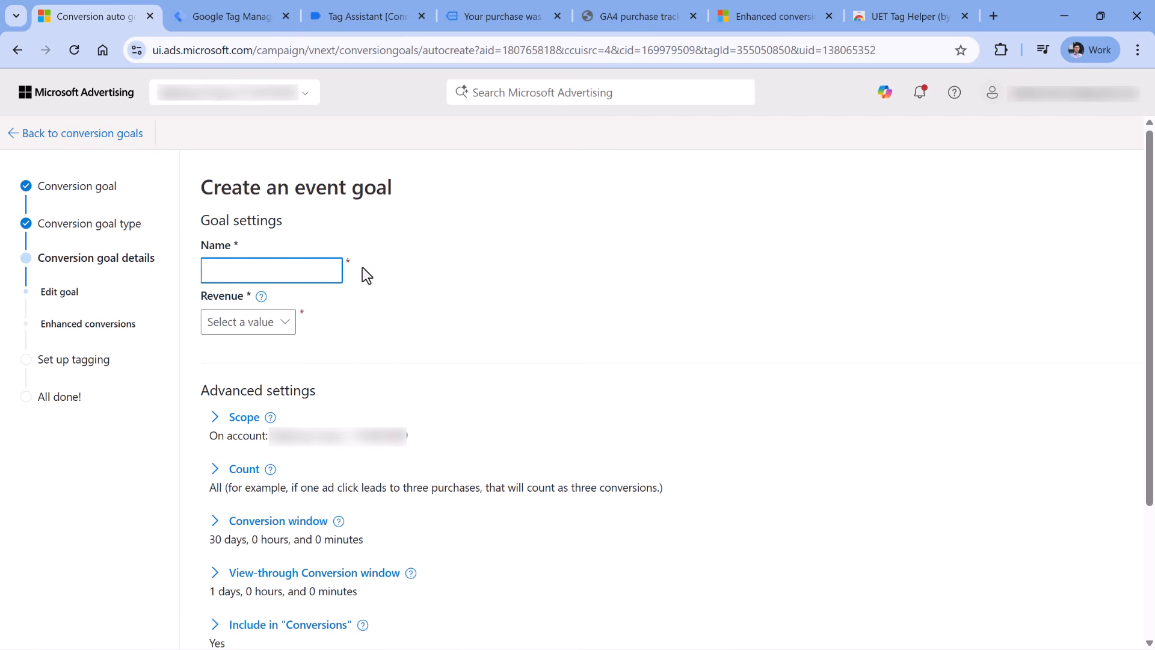
# - Name the event goal Purchase and set its revenue so that the conversion action value may vary
pyautogui.write('Purchase')
pyautogui.click(264, 323)
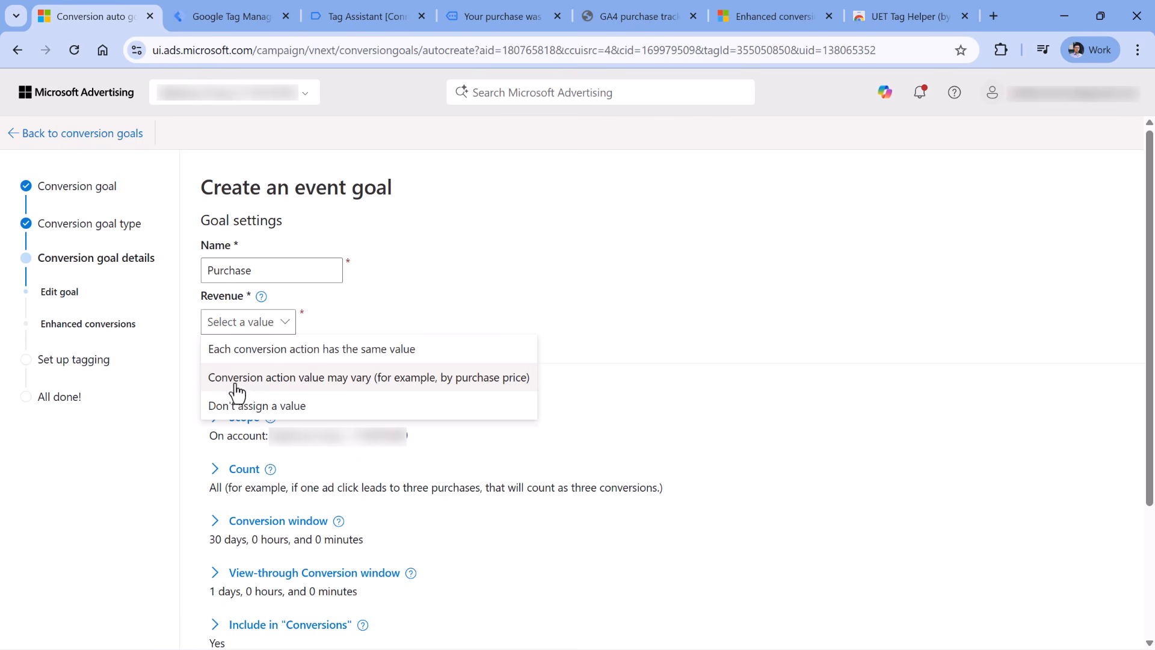
pyautogui.click(335, 385)
# - Set the goal's revenue currency to Euro (EUR), checking it against the purchase event in Tag Assistant
pyautogui.click(455, 361)
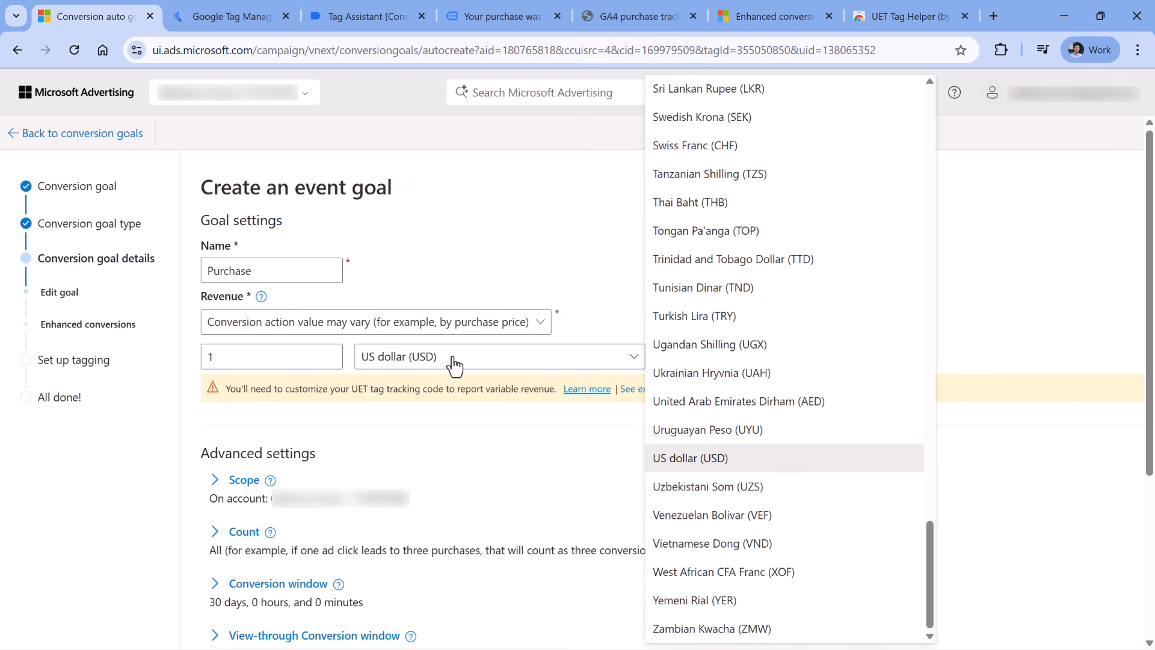
pyautogui.scroll(15, 794, 337)
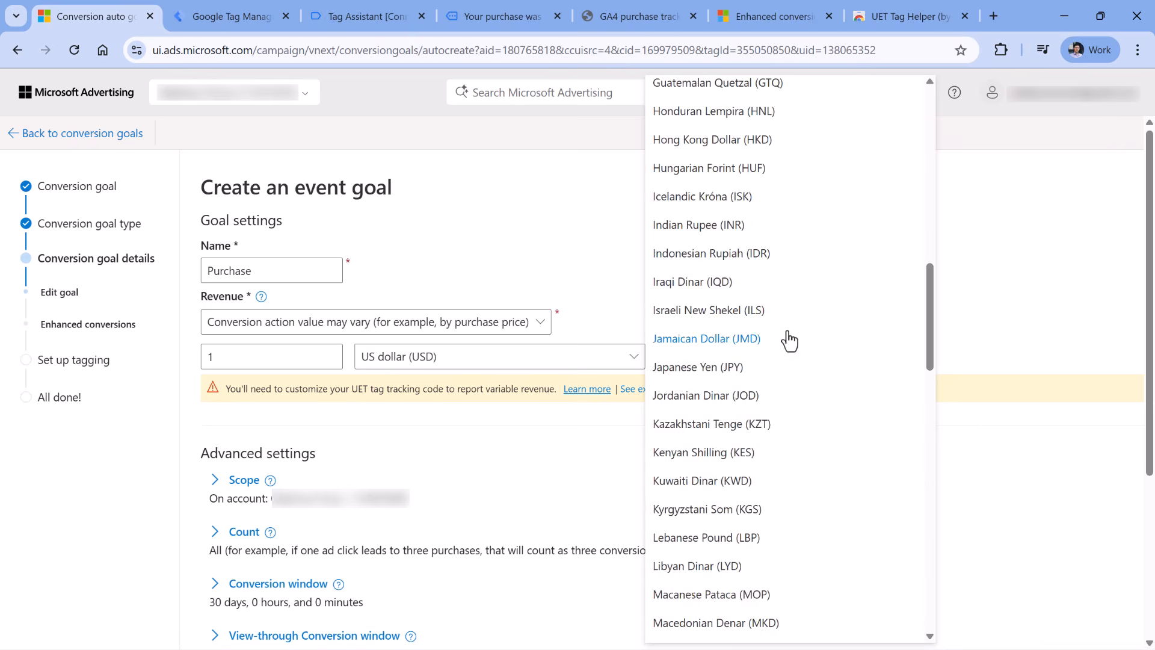
pyautogui.click(338, 14)
pyautogui.click(485, 18)
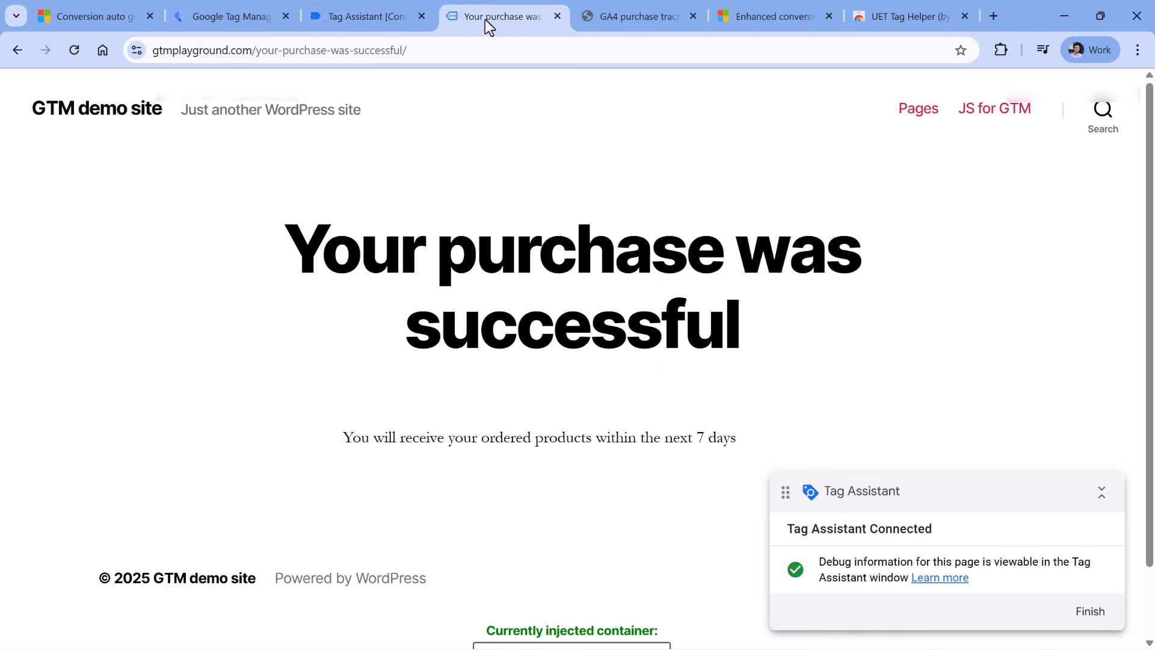
pyautogui.click(356, 18)
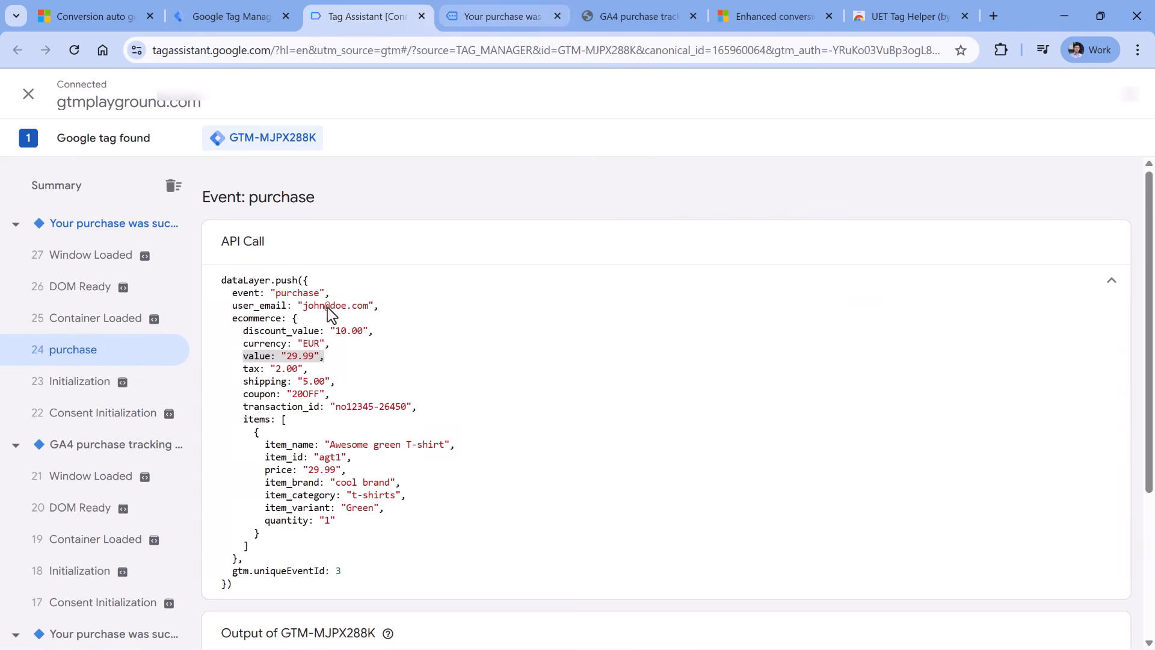
pyautogui.click(111, 21)
pyautogui.scroll(1, 707, 219)
pyautogui.scroll(-1, 702, 193)
pyautogui.click(680, 110)
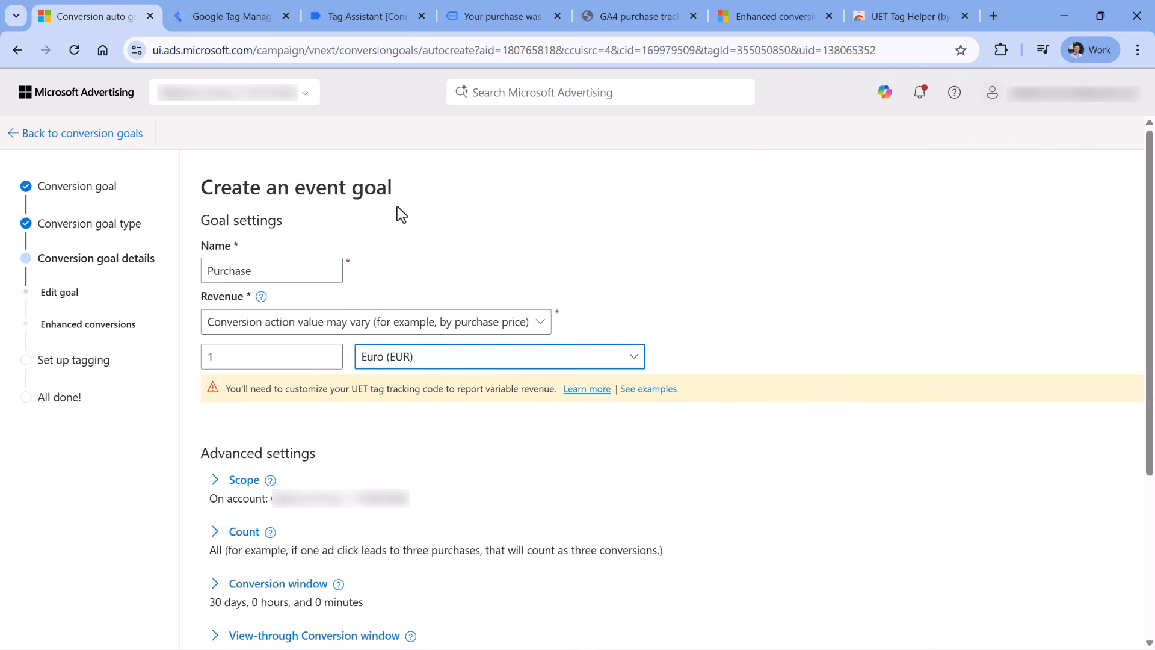
# - Set the goal to count all conversions and opt out of enhanced conversions
pyautogui.click(238, 359)
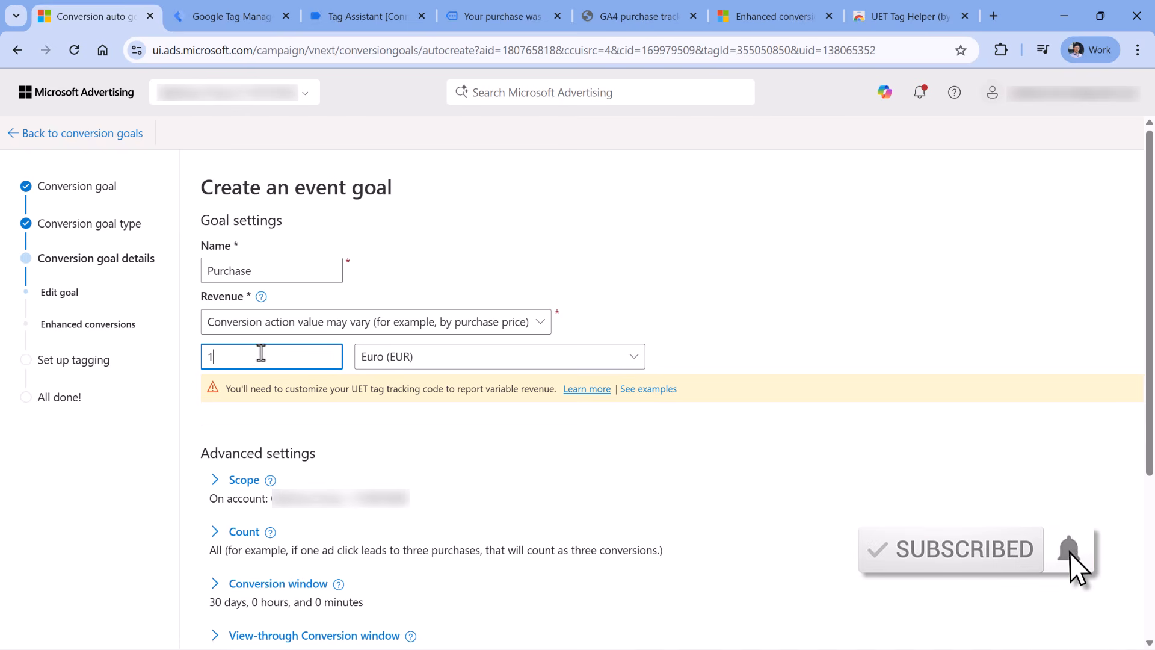
pyautogui.scroll(-4, 224, 358)
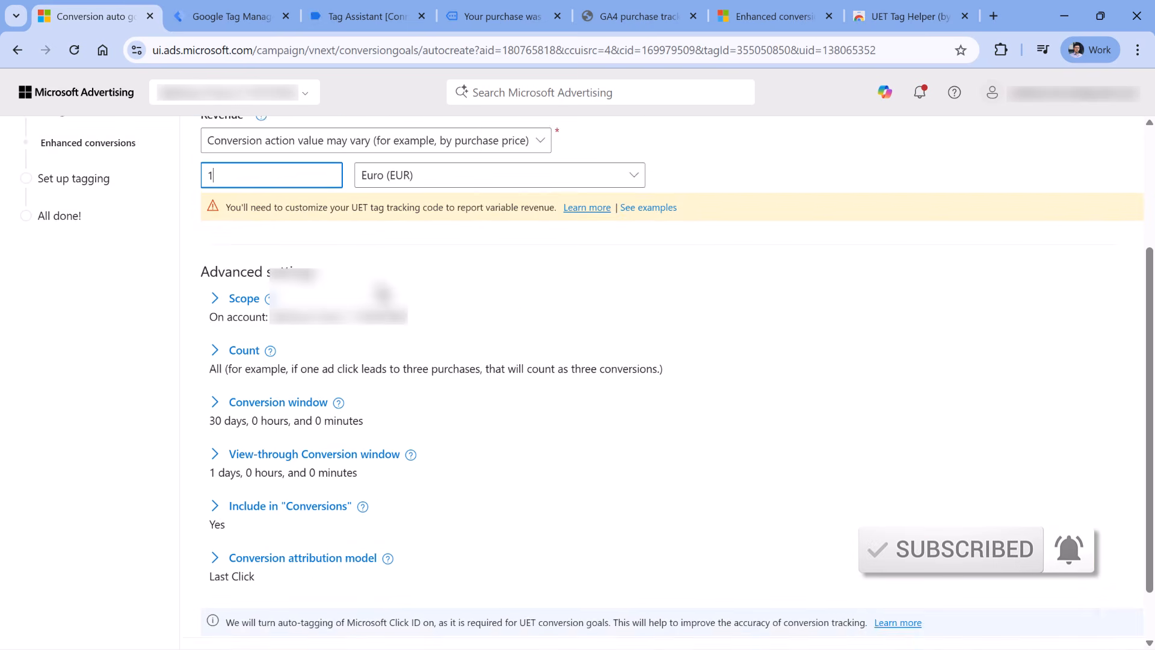
pyautogui.click(215, 300)
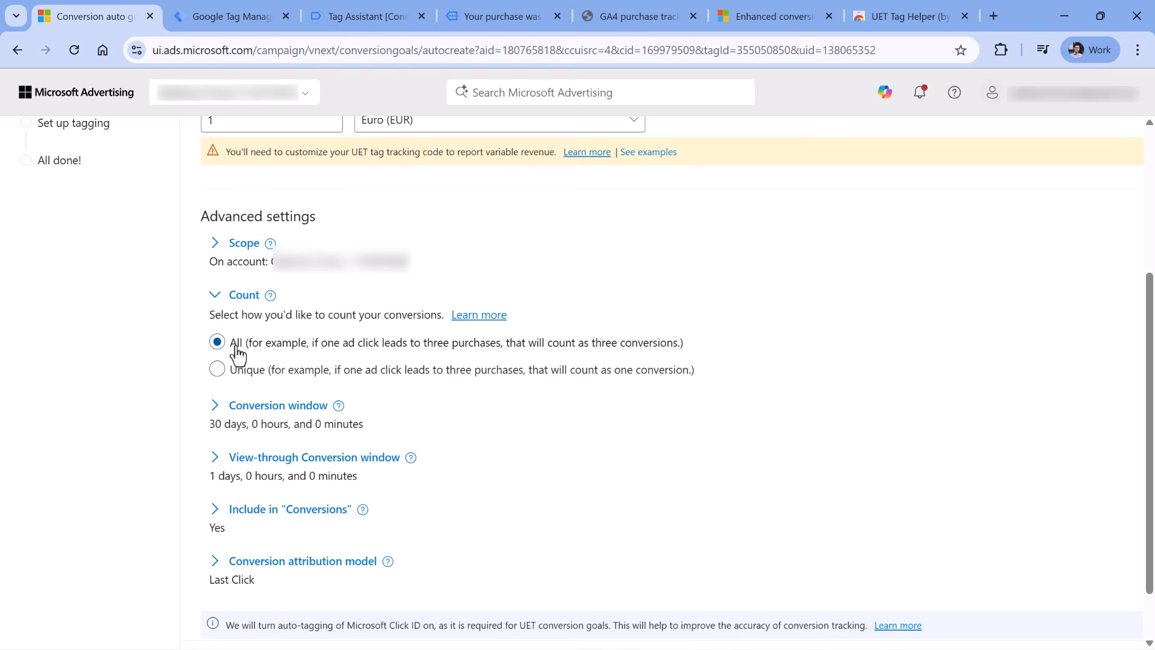
pyautogui.click(217, 369)
pyautogui.click(218, 348)
pyautogui.scroll(-1, 258, 289)
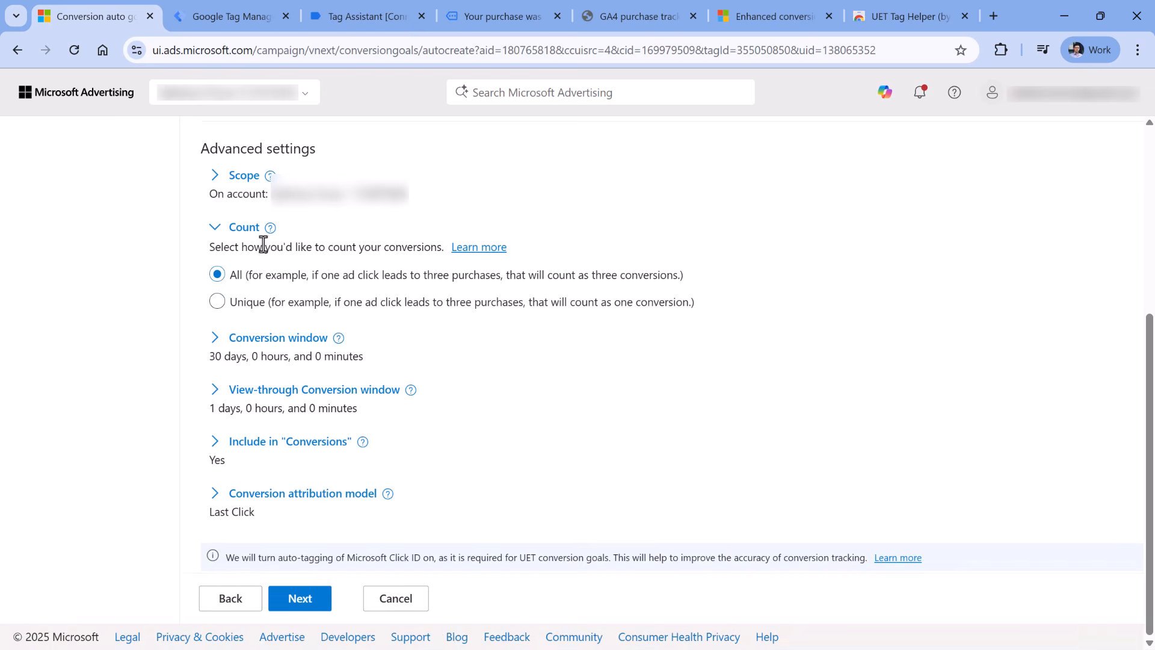
pyautogui.click(299, 602)
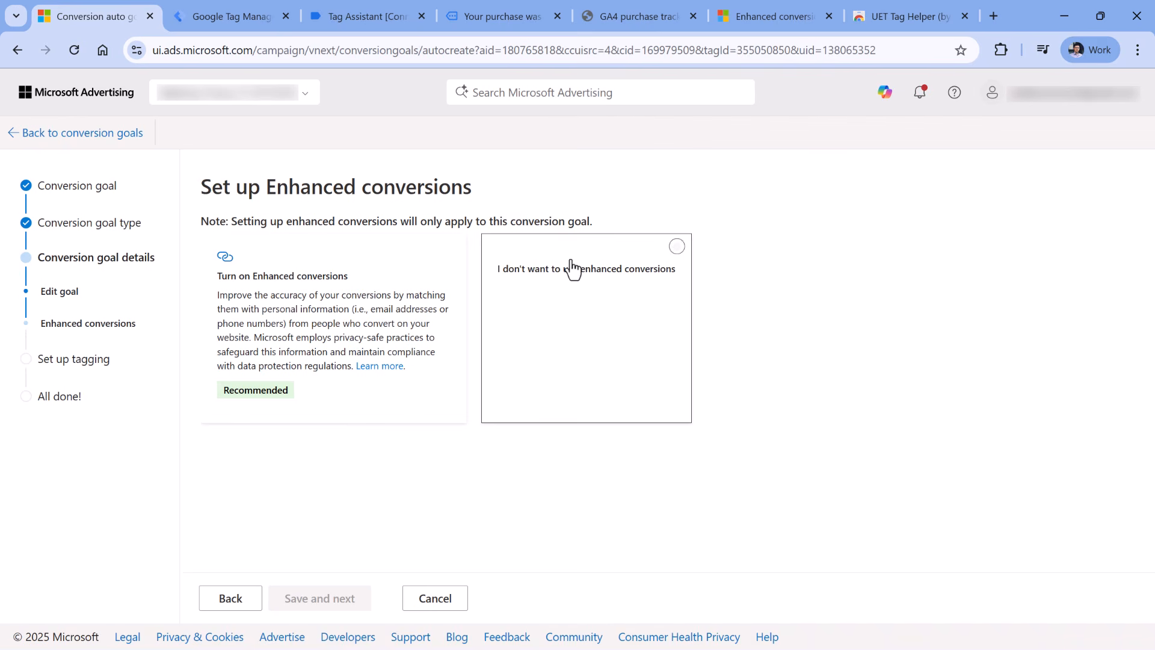
pyautogui.click(579, 332)
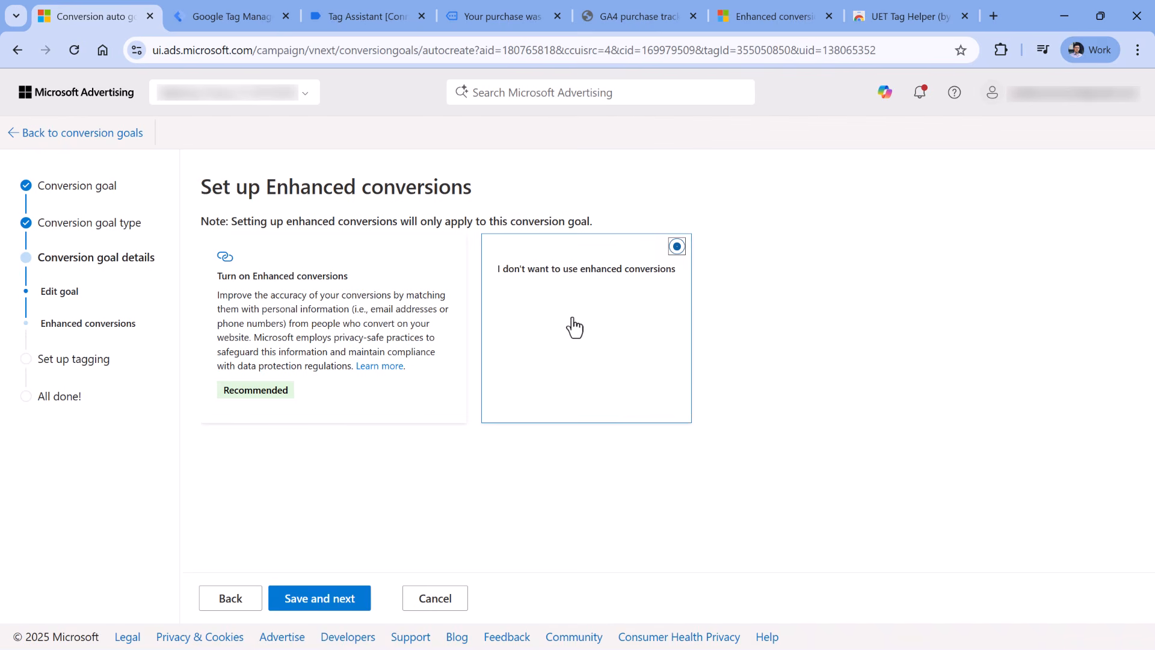
pyautogui.click(323, 597)
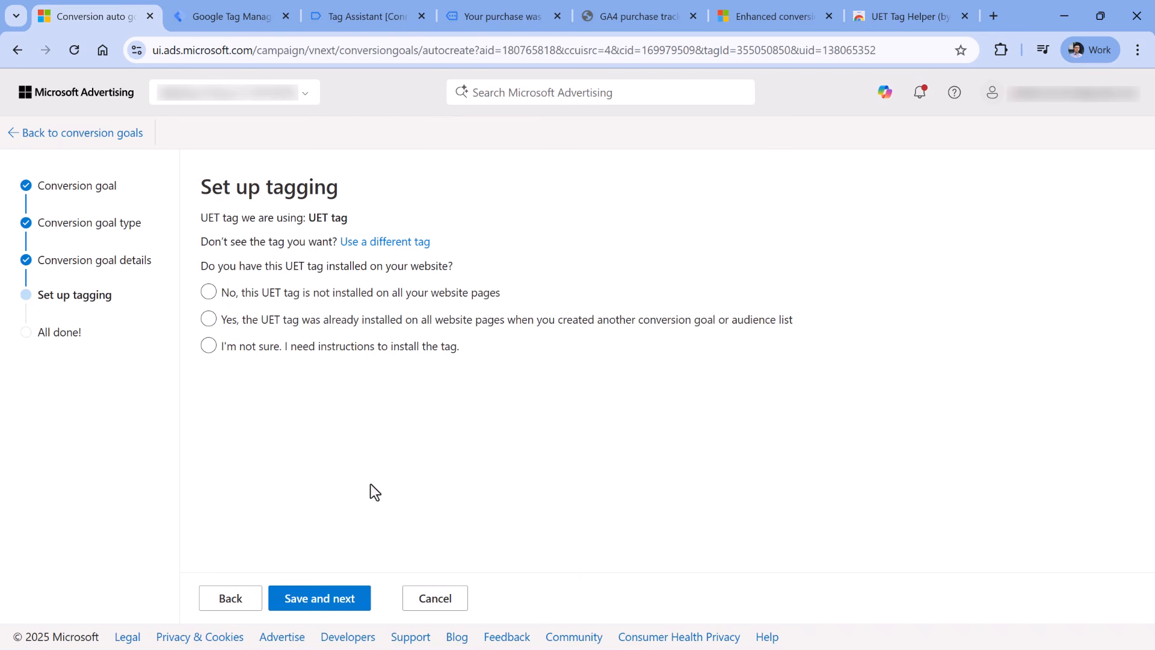
# - Declare the UET tag as already installed on all website pages and choose manual installation for the event tag
pyautogui.click(246, 327)
pyautogui.click(236, 16)
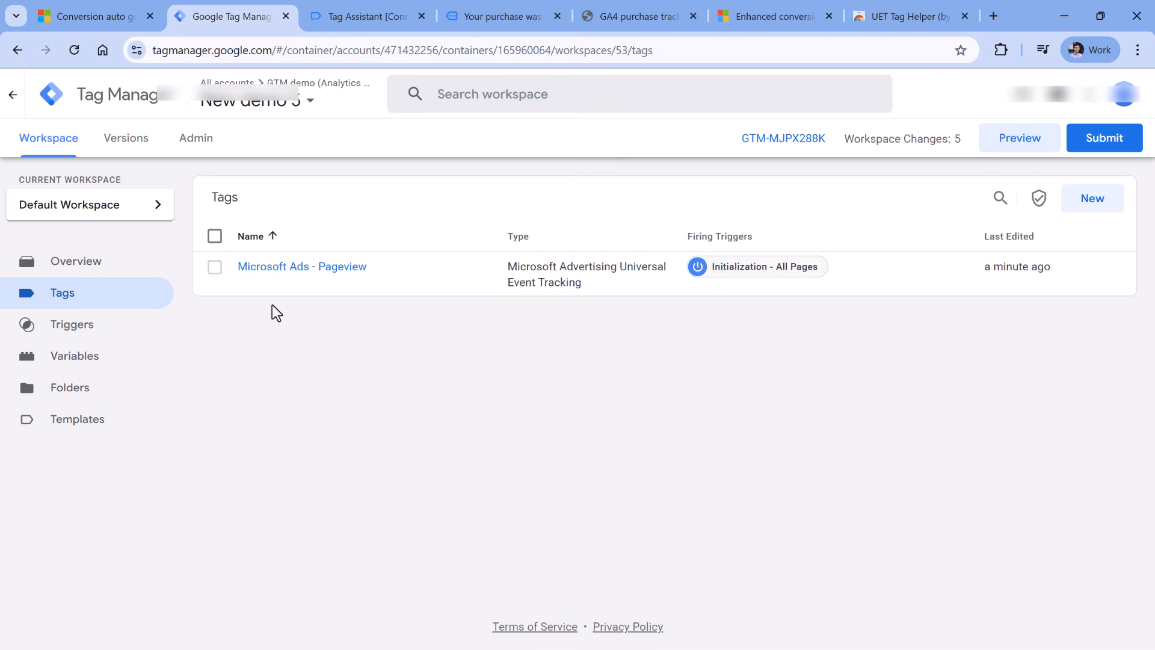
pyautogui.click(96, 22)
pyautogui.click(208, 317)
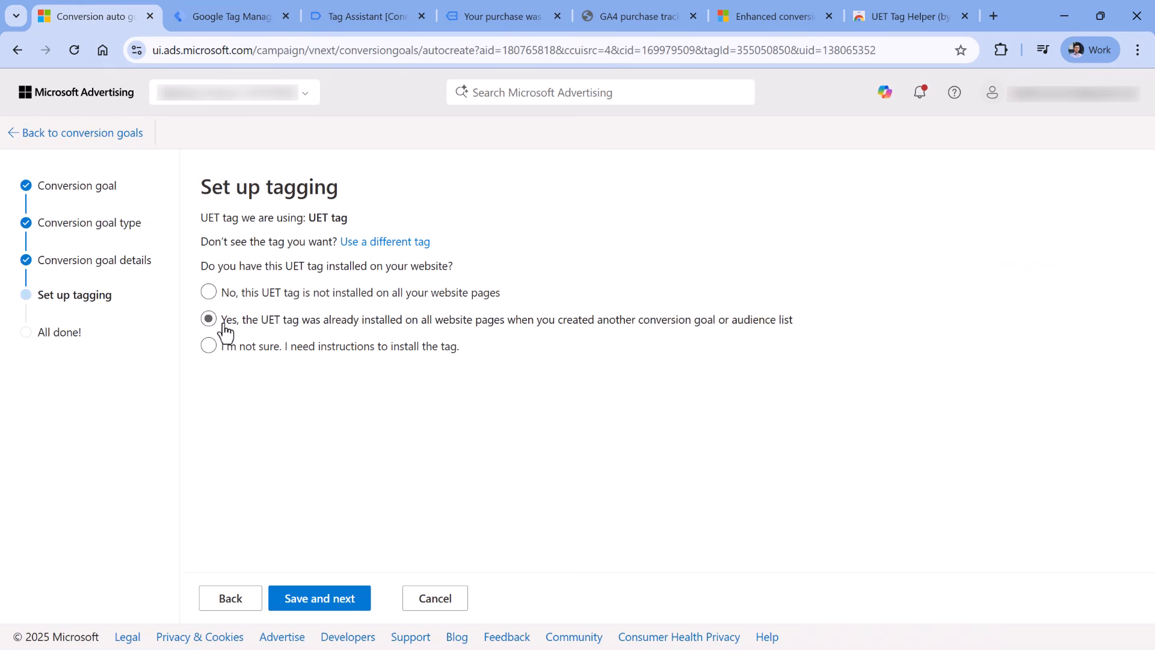
pyautogui.click(322, 598)
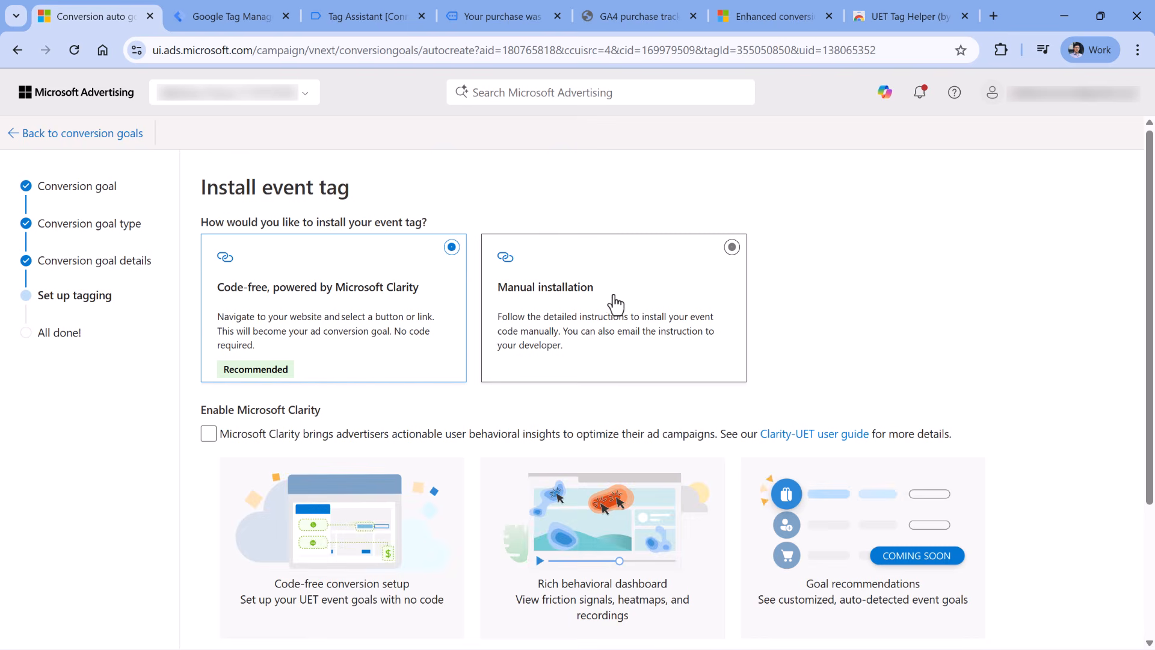
pyautogui.click(617, 317)
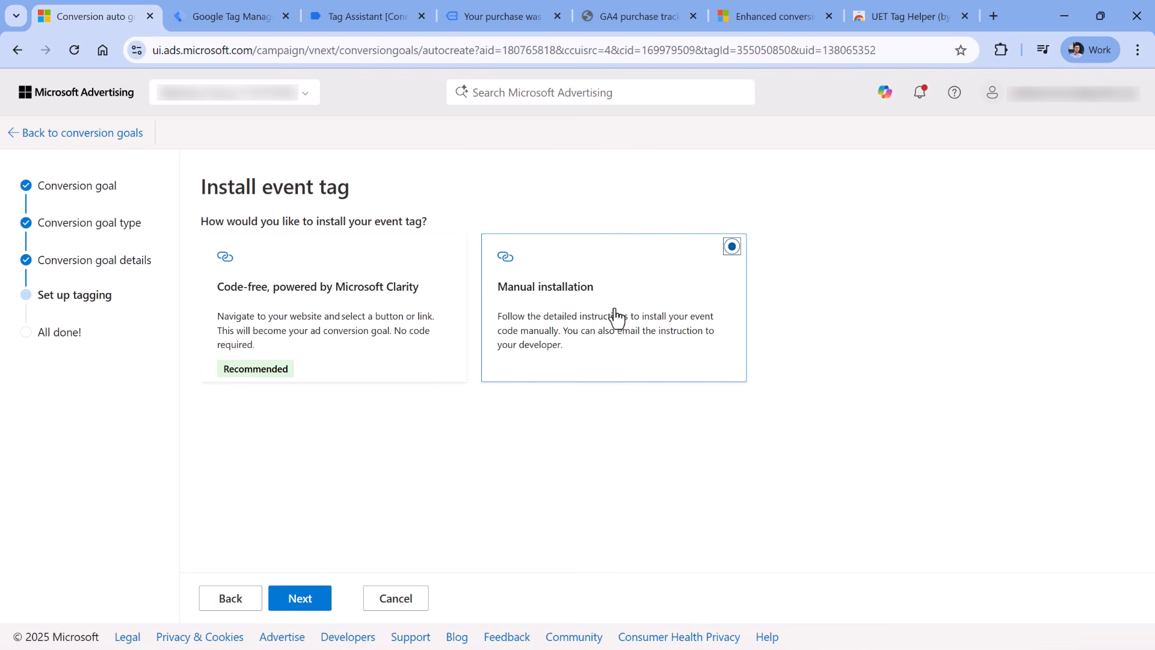
pyautogui.click(302, 608)
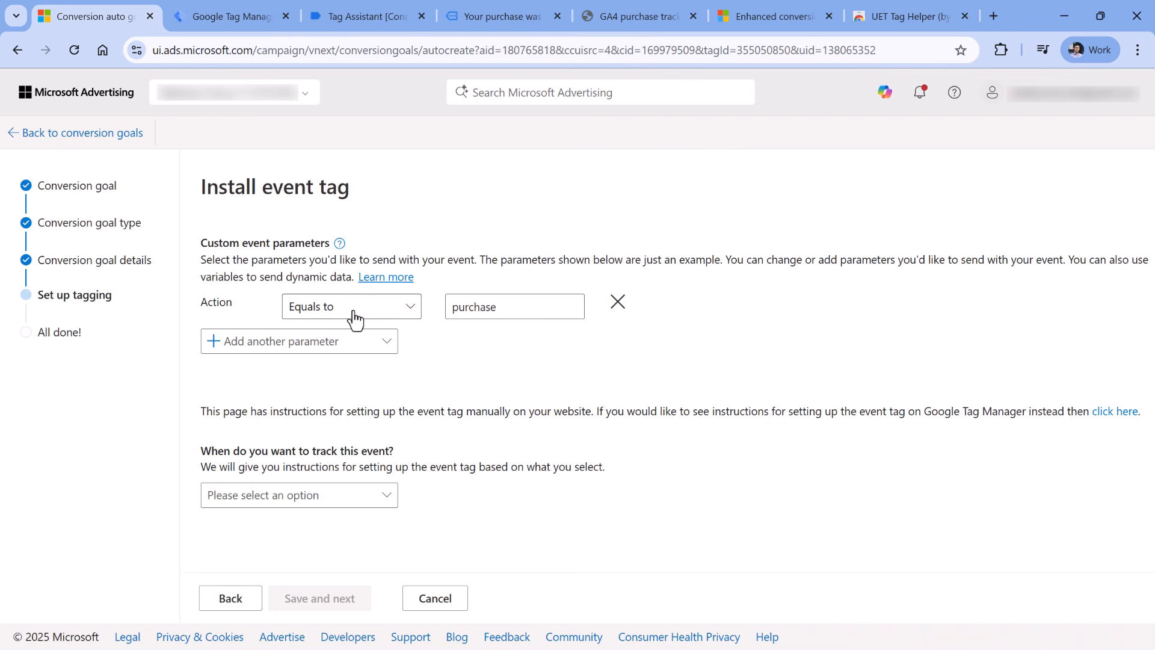
# - Try form_submission as the event action with an added Label parameter equal to lead_magnet
pyautogui.doubleClick(504, 308)
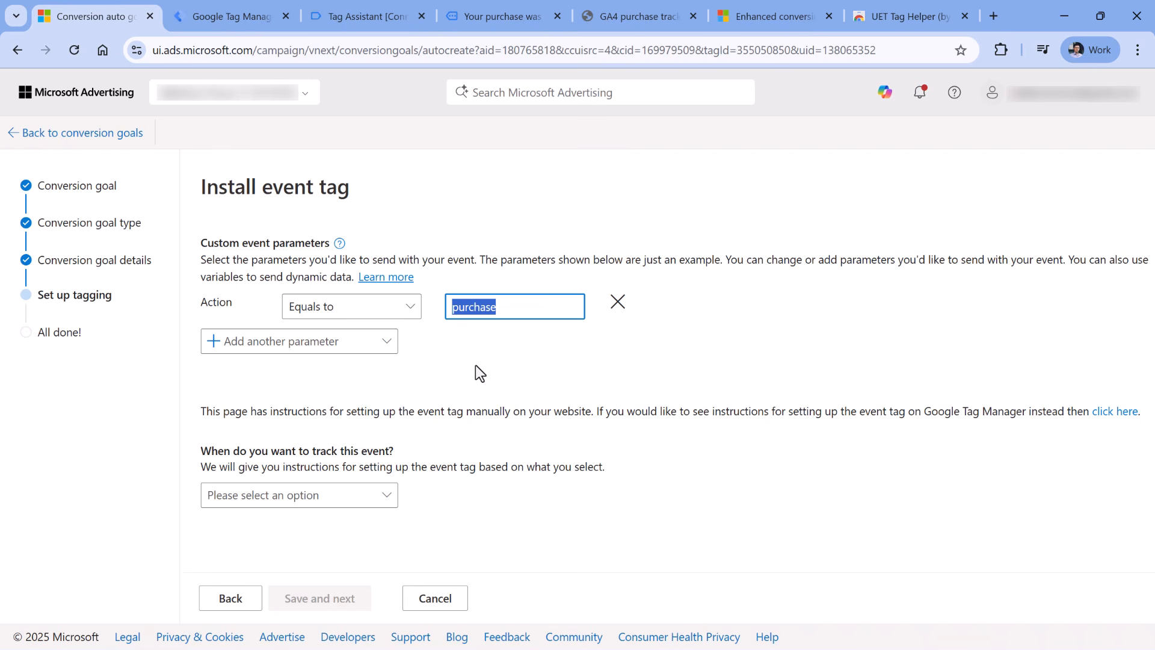
pyautogui.write('form_submission')
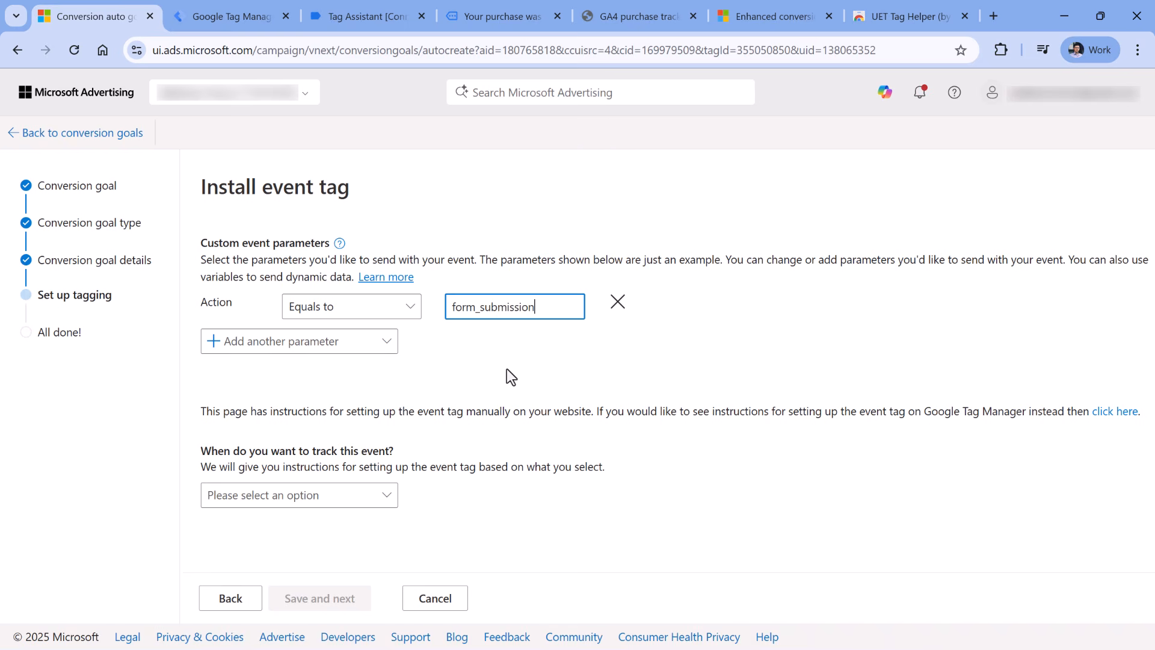
pyautogui.click(305, 346)
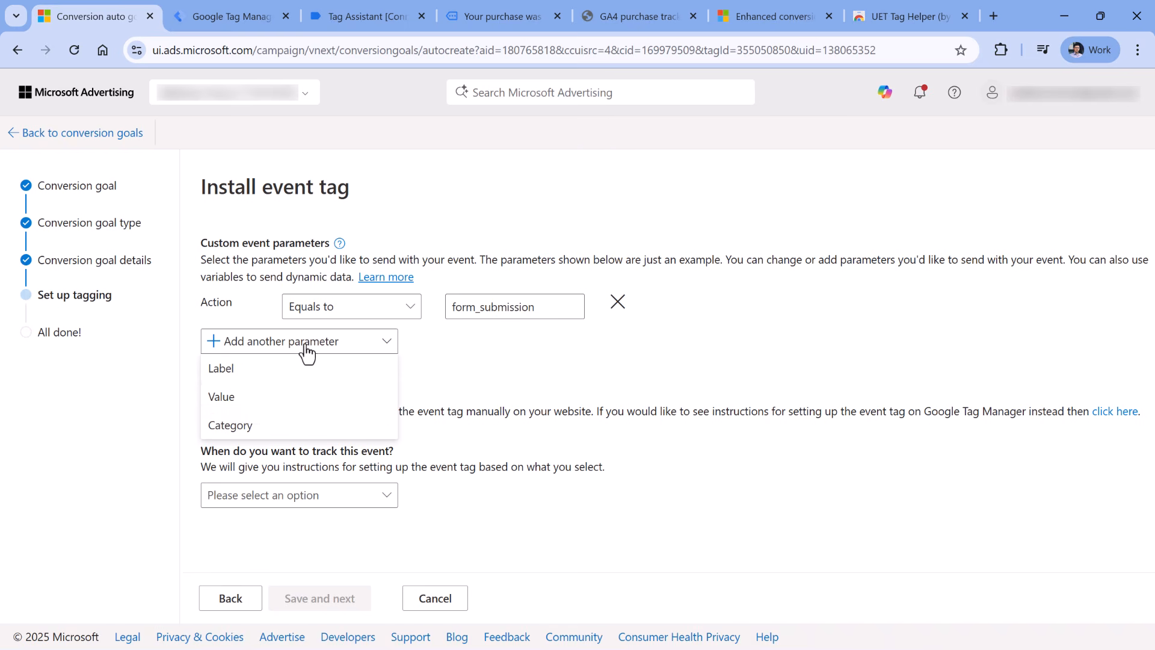
pyautogui.click(246, 369)
pyautogui.click(471, 340)
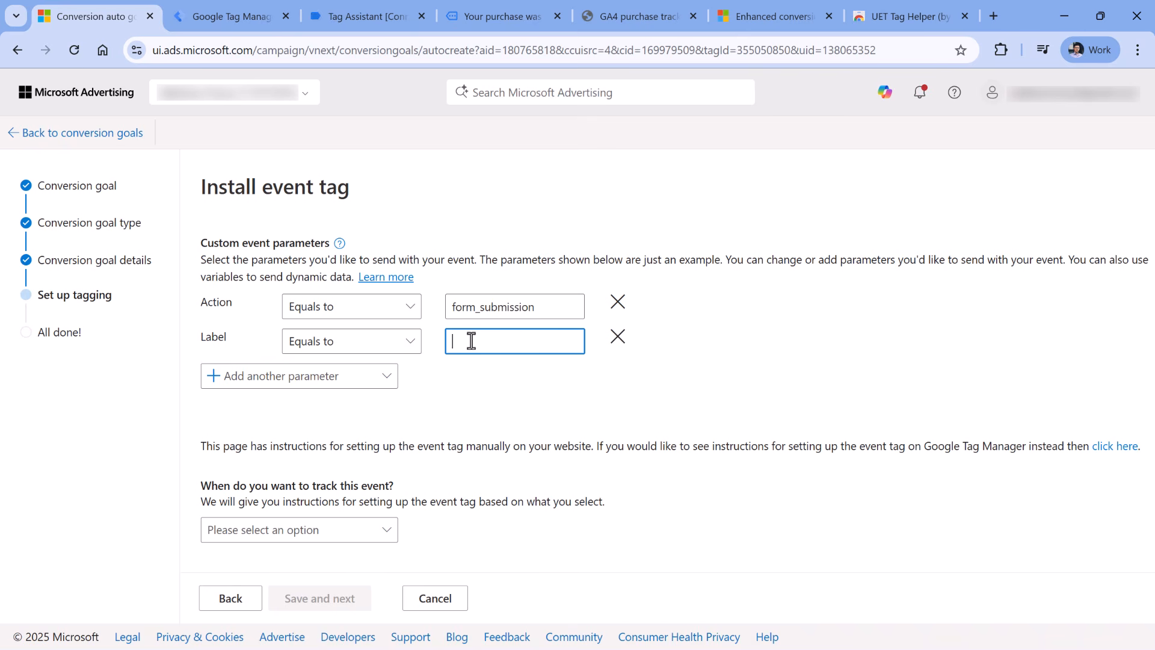
pyautogui.write('lead_magnet')
pyautogui.doubleClick(484, 342)
# - Set the event action back to purchase and remove the Label parameter
pyautogui.click(490, 304)
pyautogui.doubleClick(508, 302)
pyautogui.write('purchase')
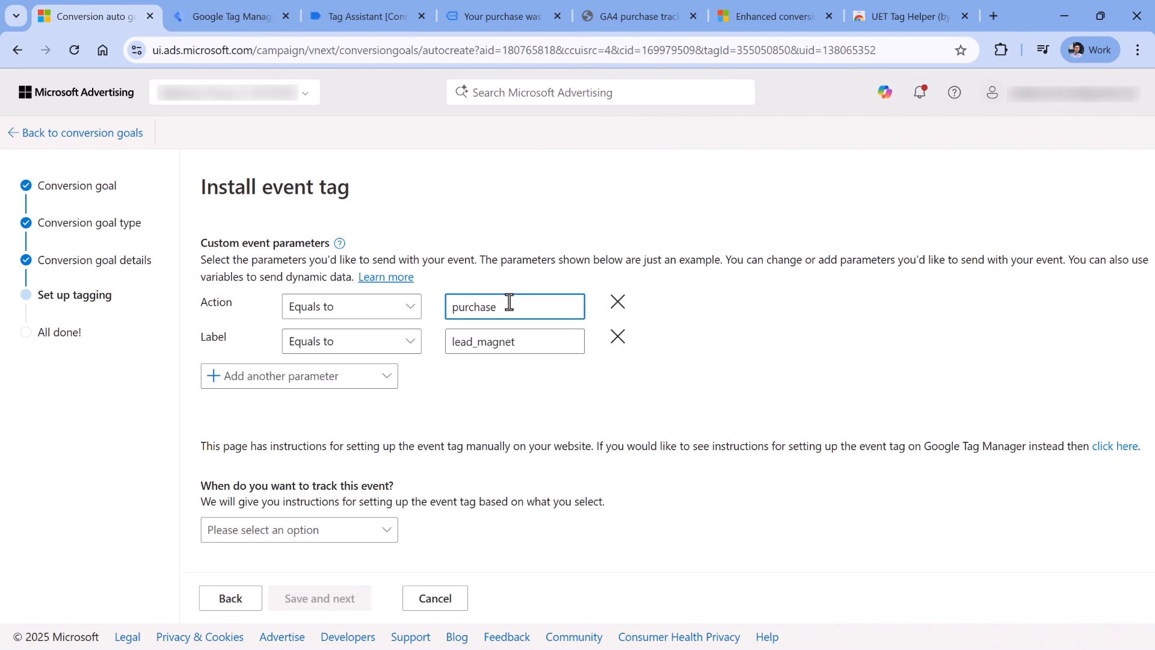
pyautogui.click(618, 337)
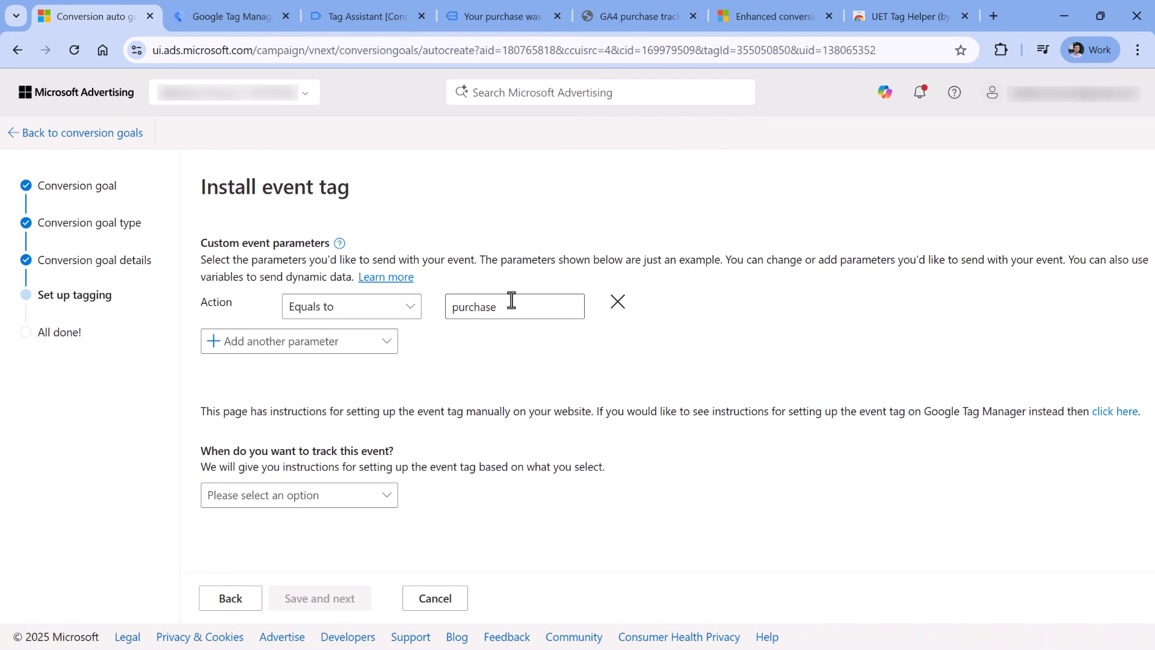
# - Set the purchase event to be tracked on inline action and bring up its installation instructions
pyautogui.click(320, 503)
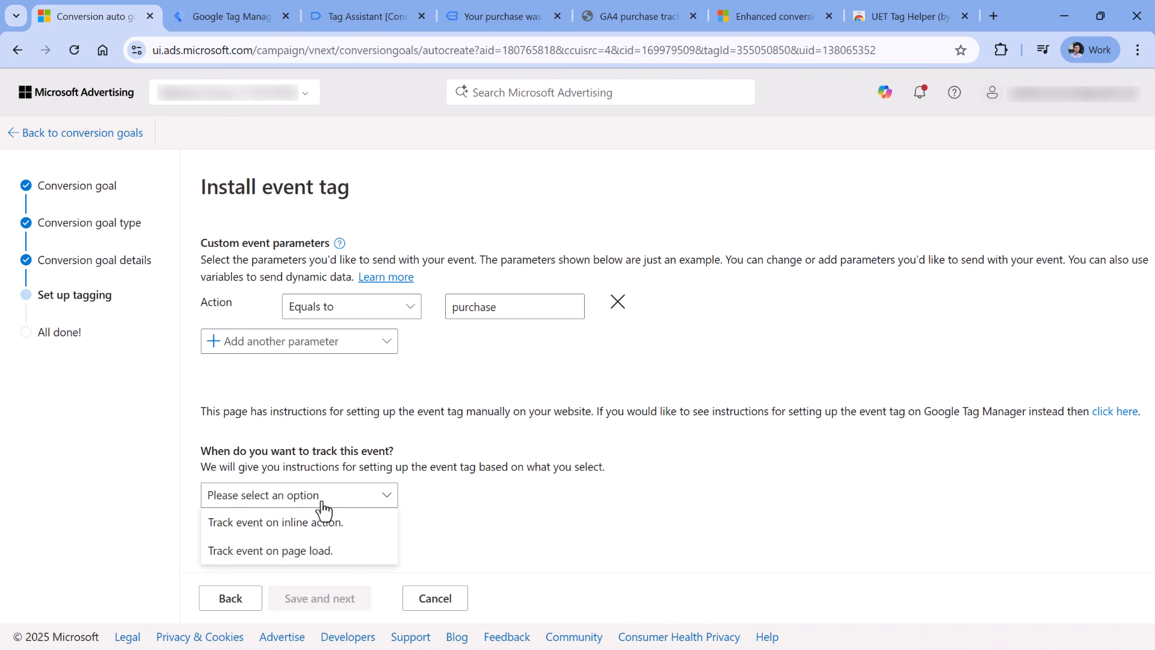
pyautogui.click(285, 526)
pyautogui.scroll(-6, 331, 367)
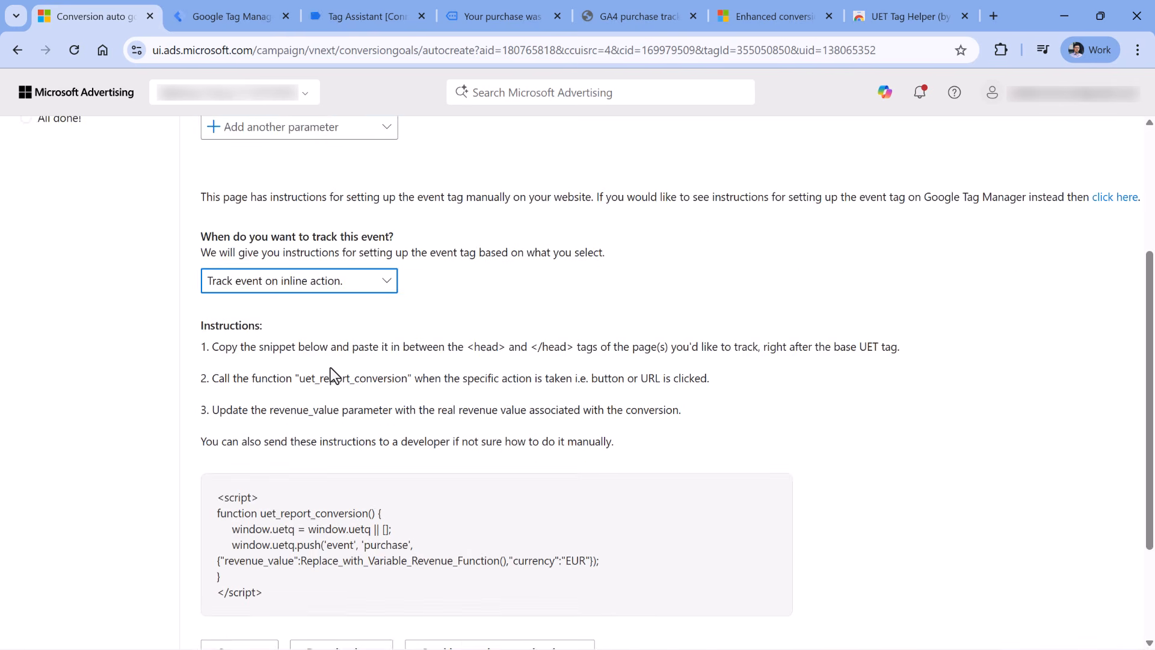
# - Examine the event snippet, focusing on the event name, the revenue_value placeholder and the currency parameter
pyautogui.moveTo(268, 441)
pyautogui.mouseDown()
pyautogui.moveTo(216, 348)
pyautogui.moveTo(270, 446)
pyautogui.mouseUp()
pyautogui.click(351, 399)
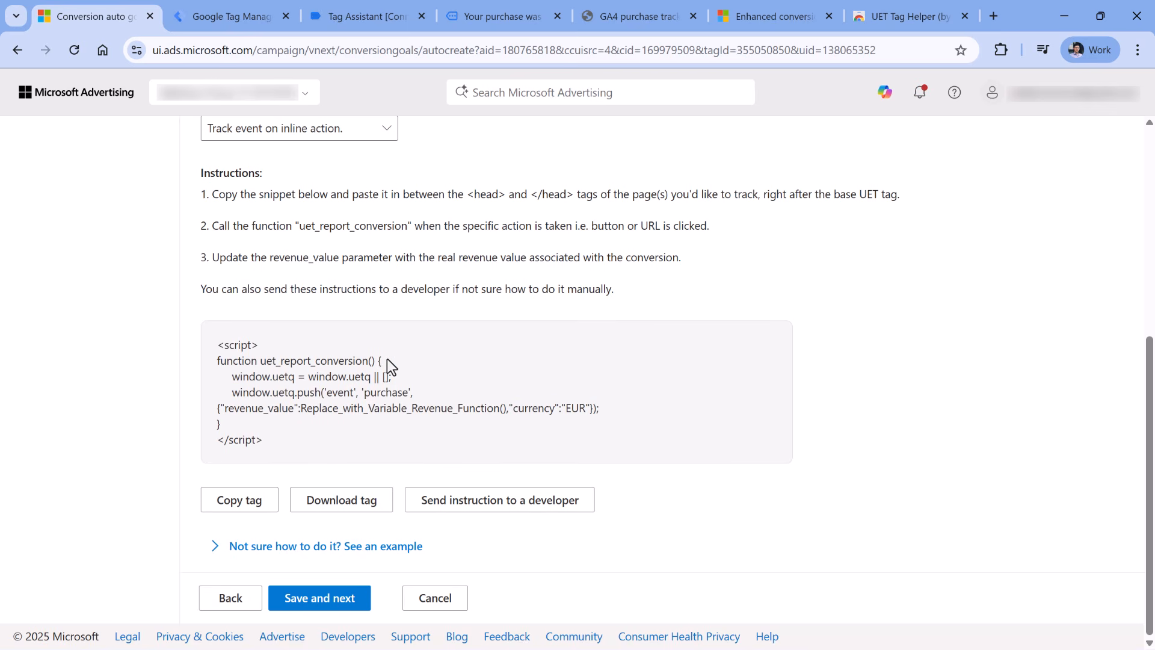
pyautogui.moveTo(291, 446); pyautogui.dragTo(215, 344)
pyautogui.click(326, 353)
pyautogui.doubleClick(387, 392)
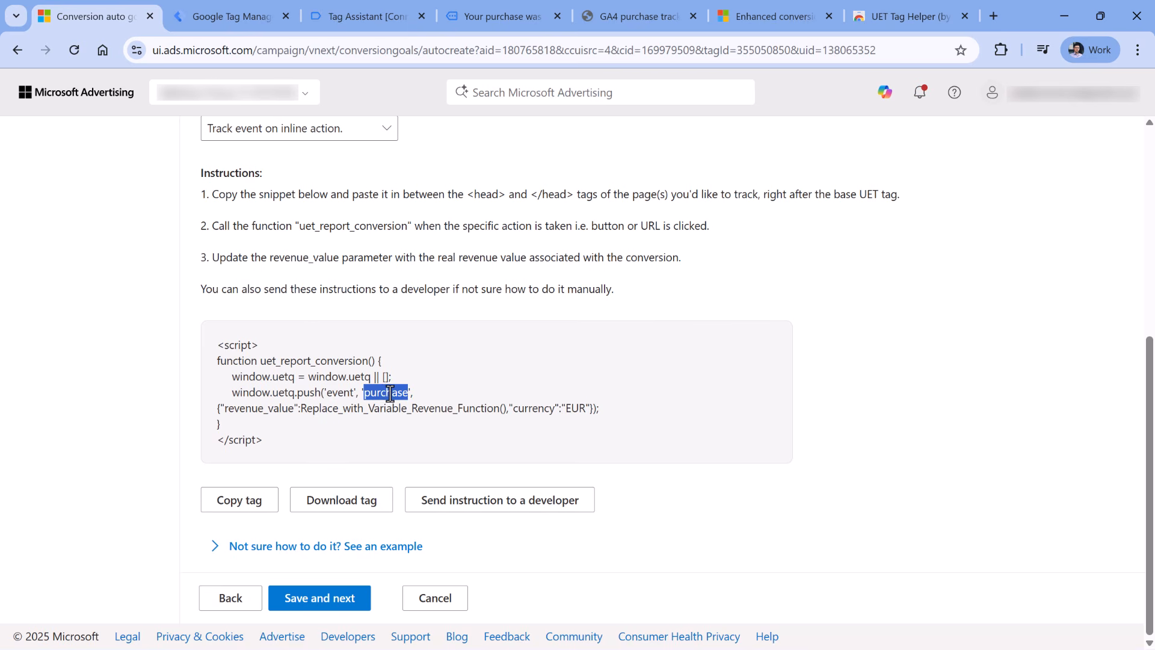
pyautogui.click(304, 421)
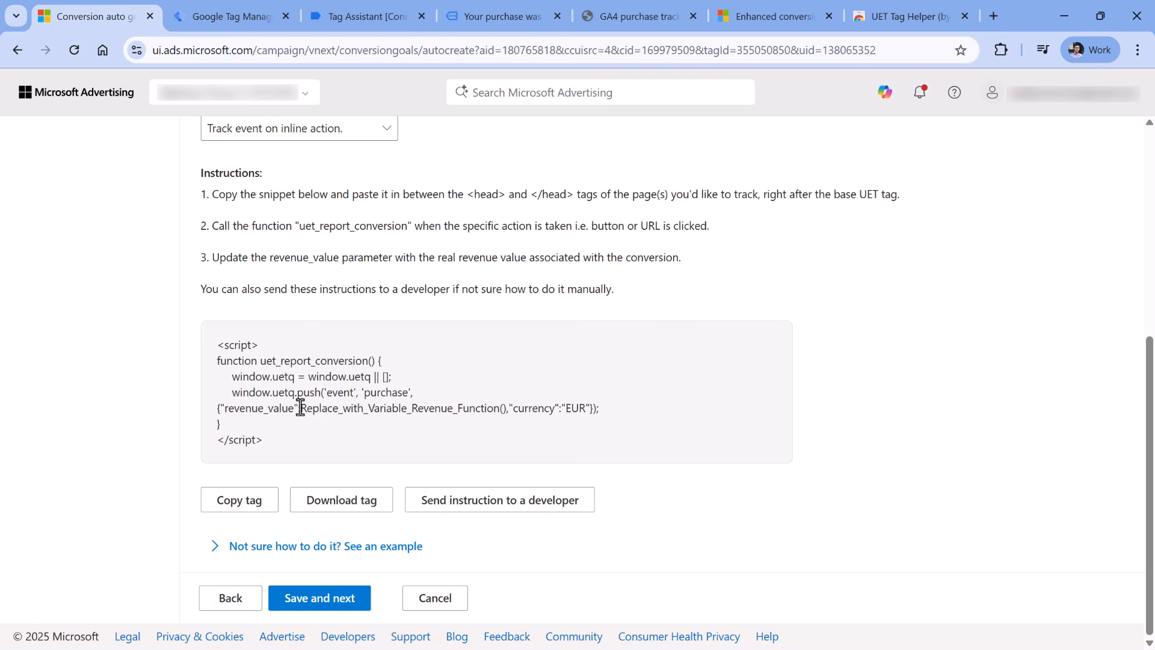
pyautogui.moveTo(301, 407); pyautogui.dragTo(507, 408)
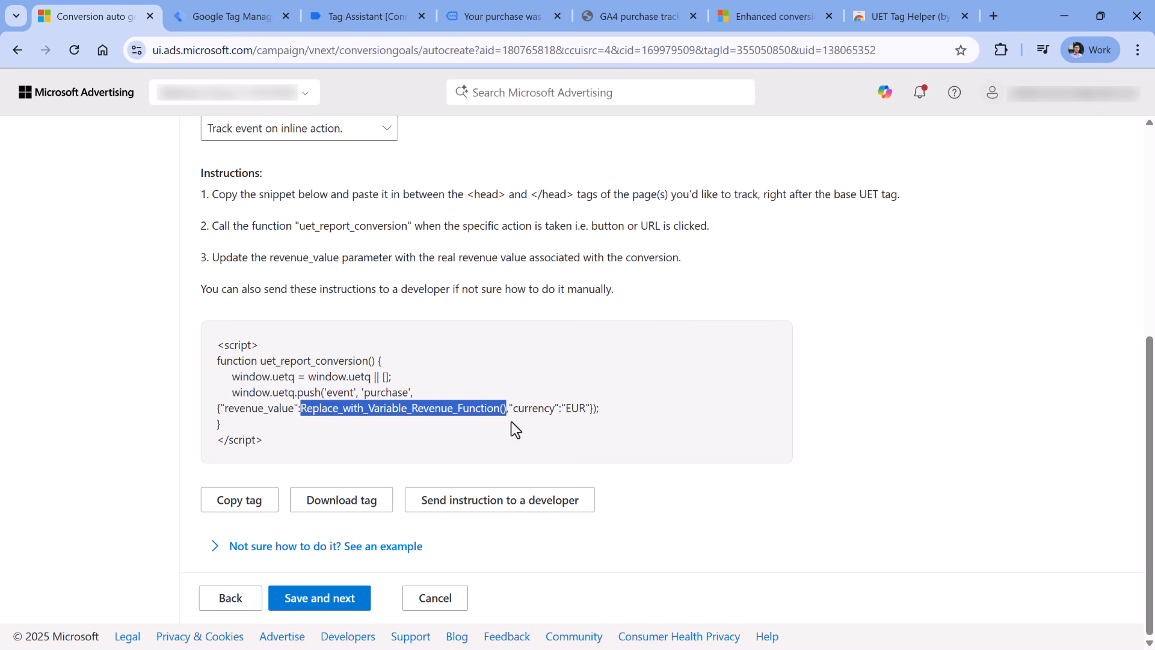
pyautogui.doubleClick(528, 408)
# - Save the event tag setup and finish creating the Purchase conversion goal
pyautogui.click(325, 605)
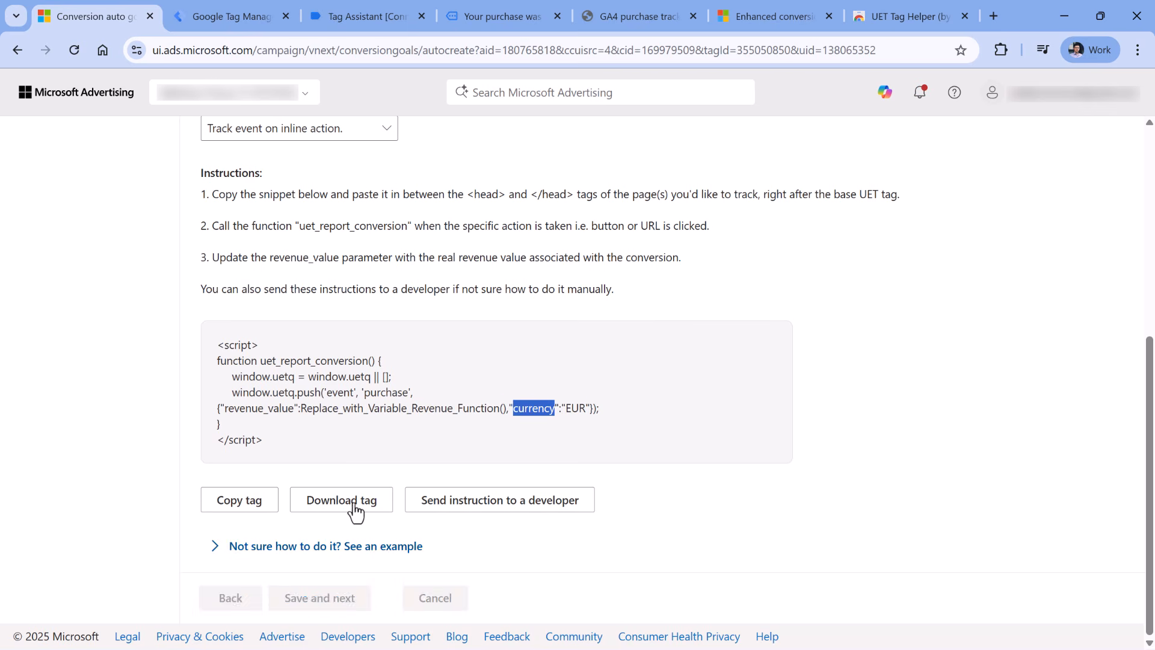
pyautogui.click(232, 607)
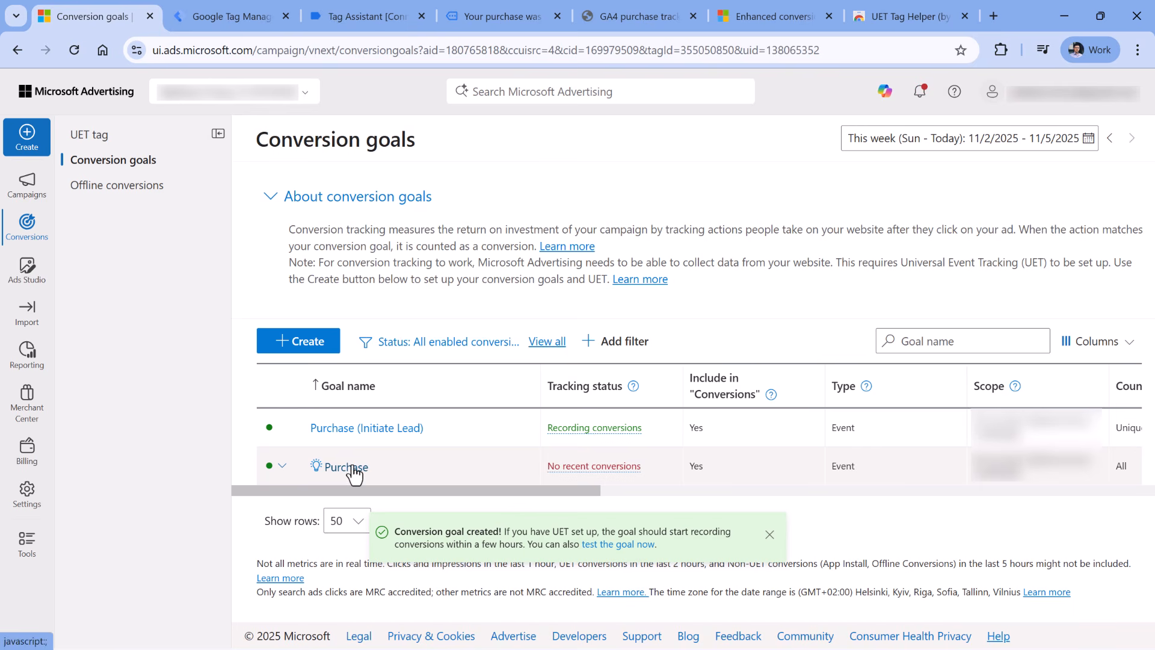
# - Switch to Google Tag Manager and make a copy of the Microsoft Ads - Pageview tag
pyautogui.click(228, 18)
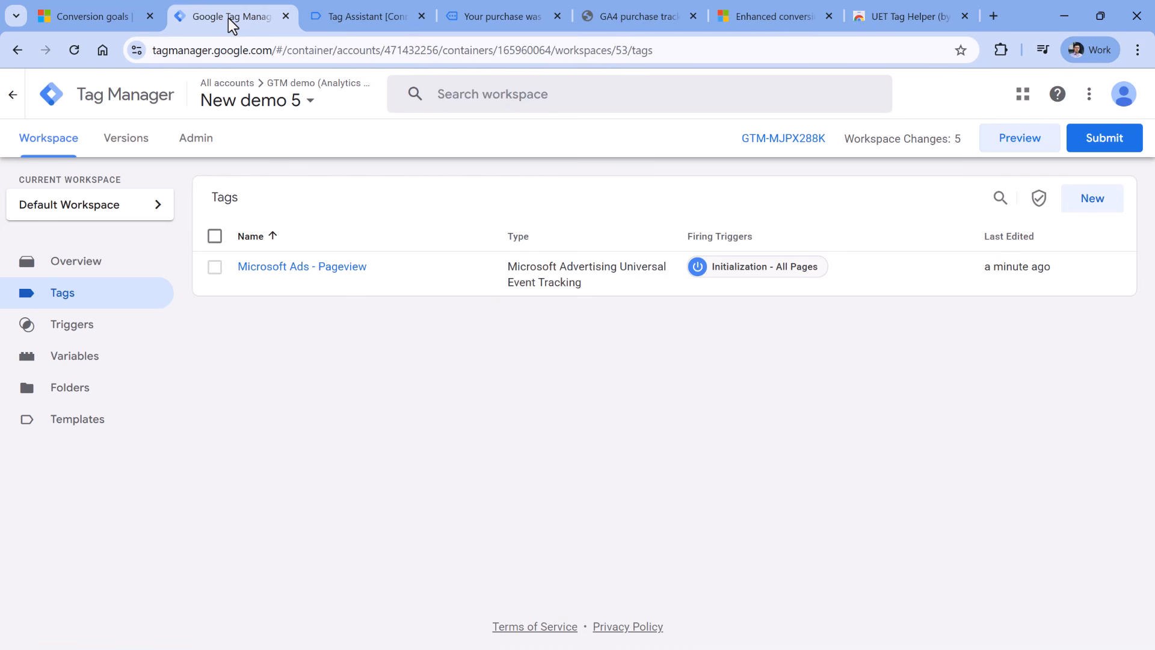
pyautogui.click(304, 280)
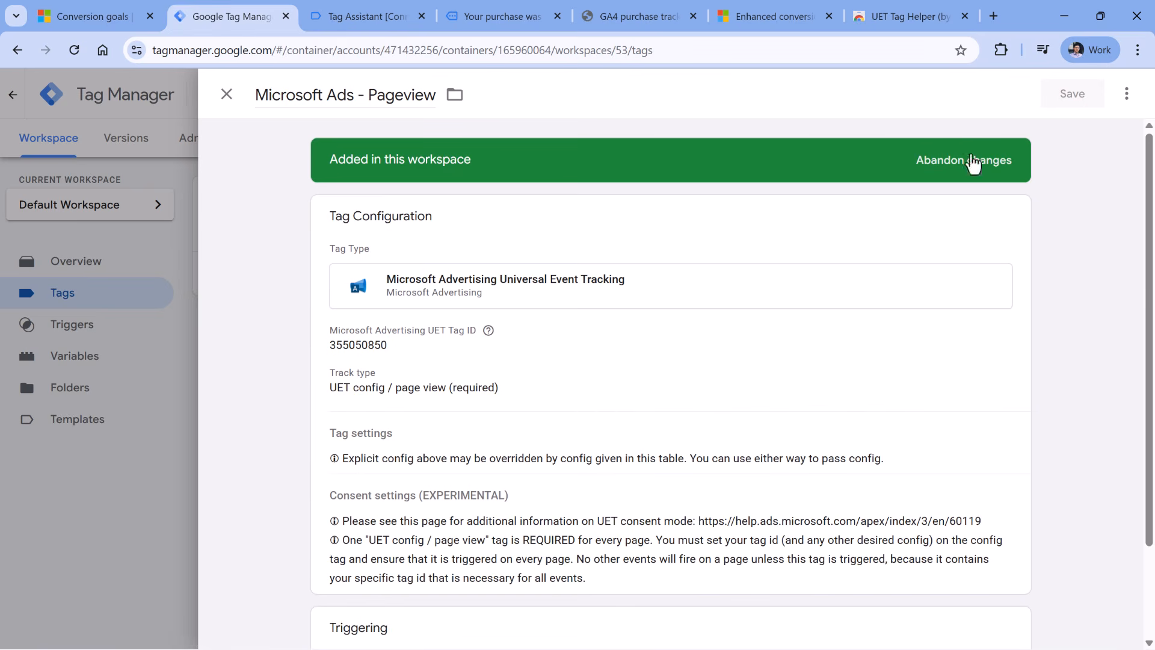
pyautogui.click(1126, 94)
pyautogui.click(1082, 137)
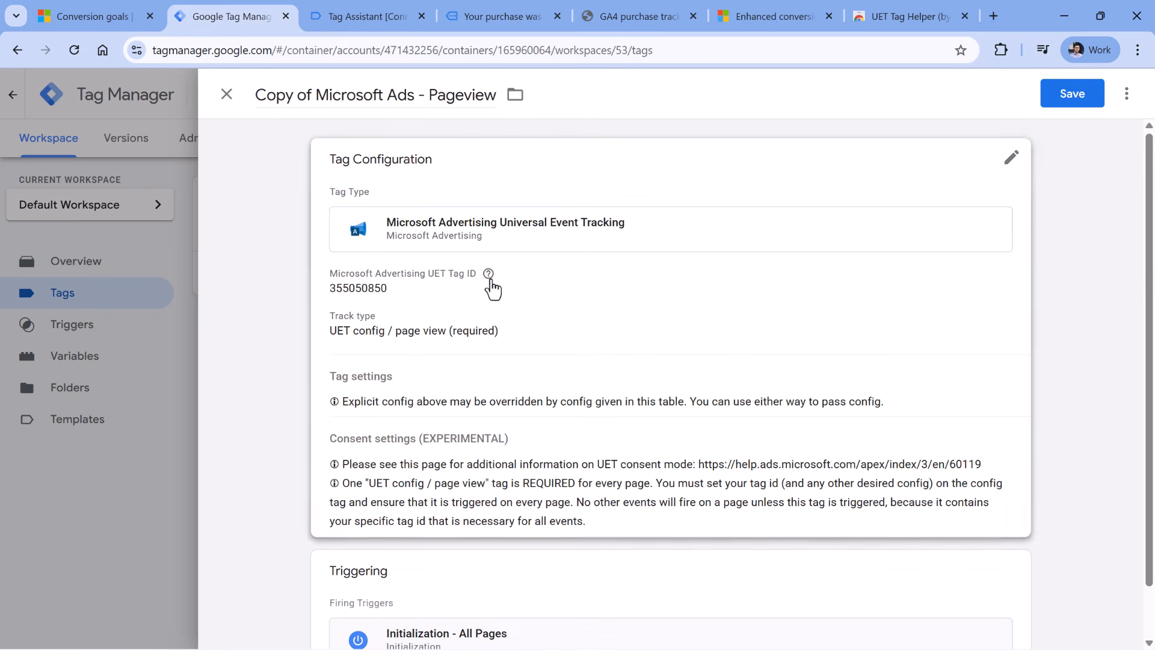
# - Change the copied tag's track type to Custom conversion
pyautogui.click(579, 280)
pyautogui.moveTo(422, 234); pyautogui.dragTo(327, 240)
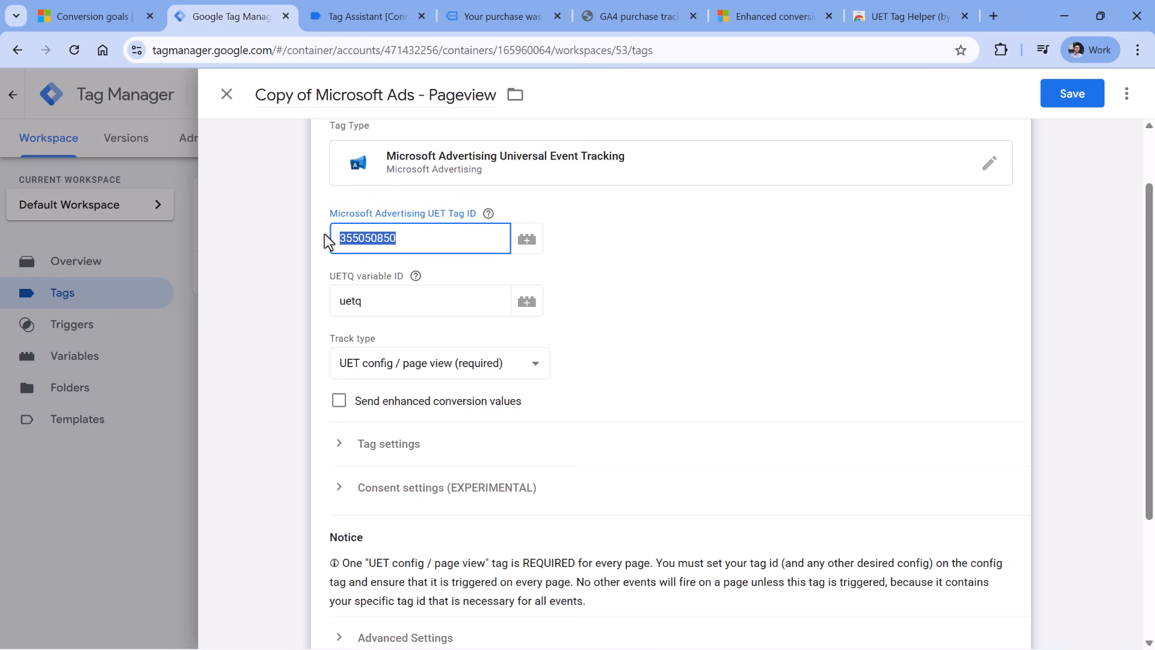
pyautogui.click(528, 361)
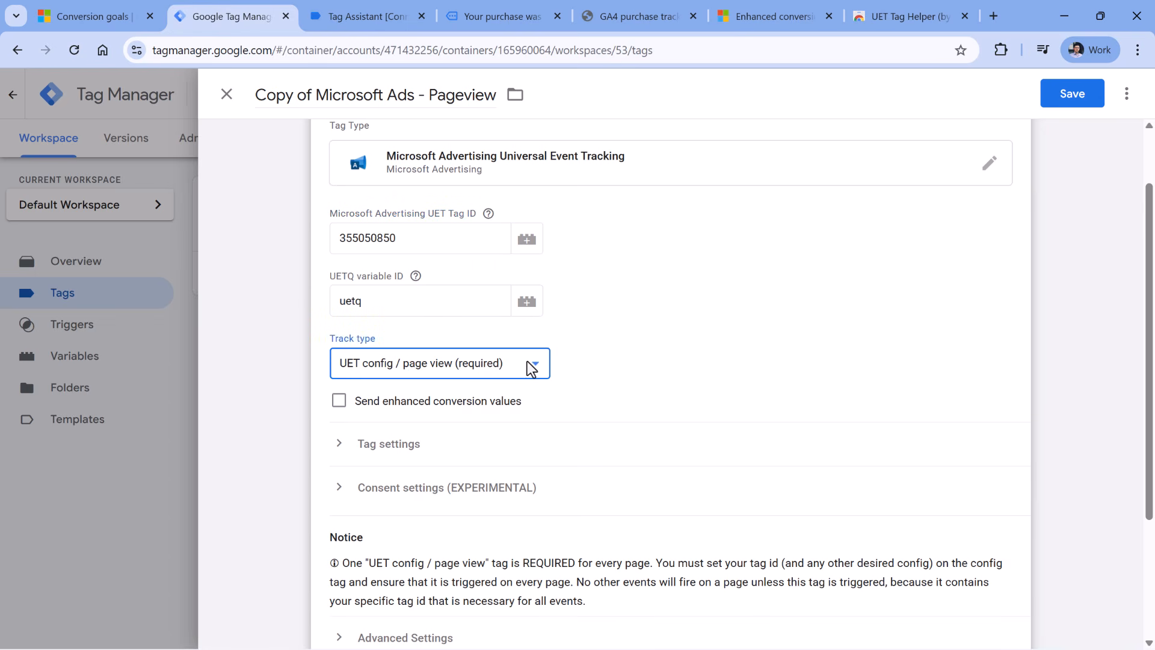
pyautogui.click(509, 364)
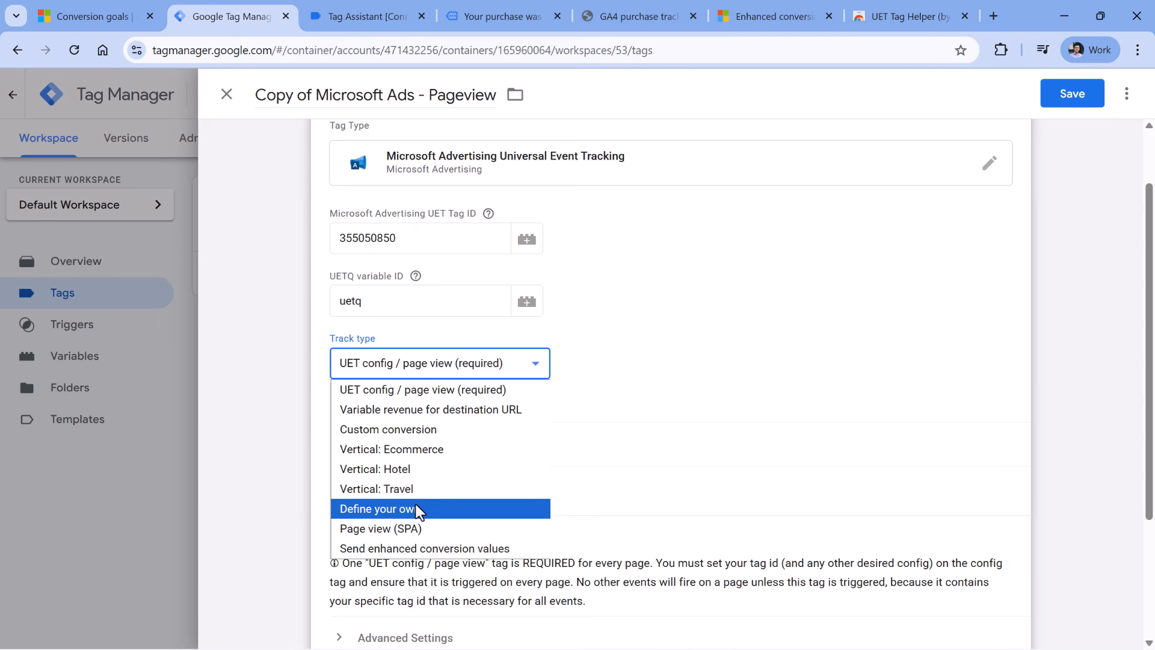
pyautogui.click(395, 434)
# - Define the copied tag's custom event action as purchase
pyautogui.click(407, 425)
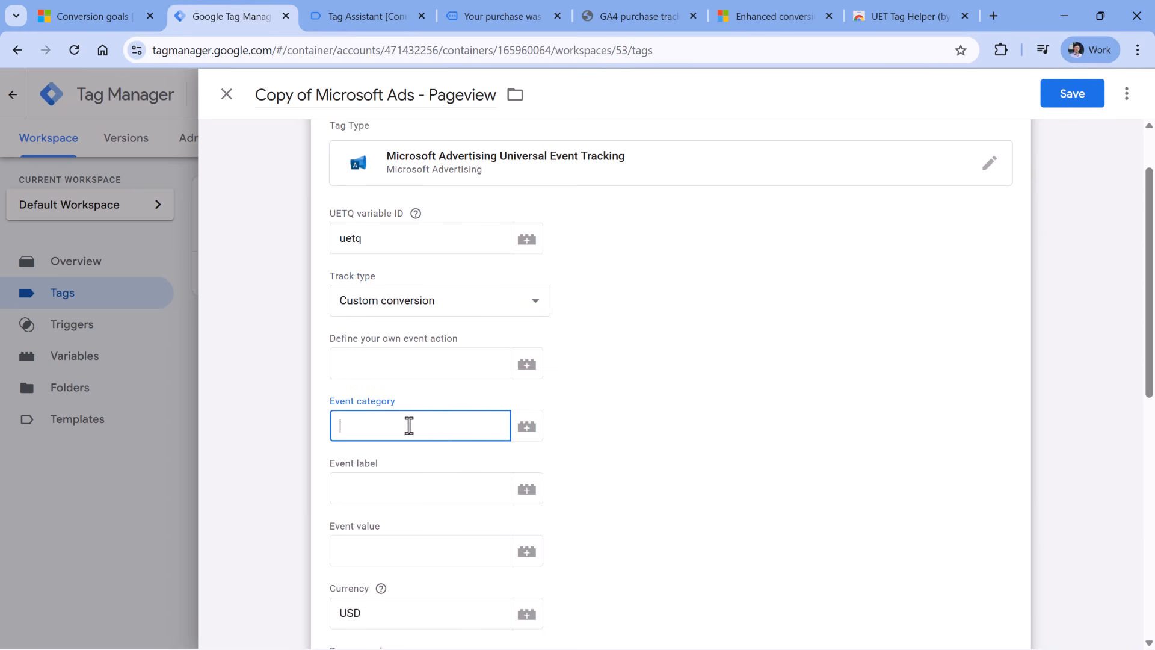
pyautogui.click(425, 365)
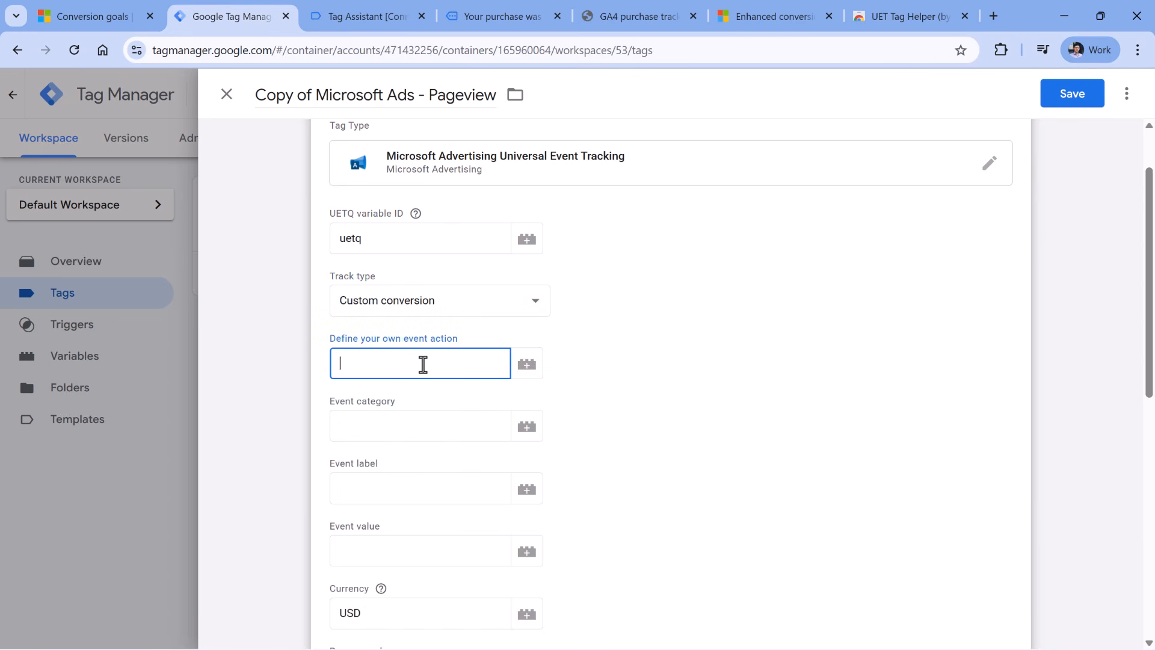
pyautogui.write('purchase')
# - Switch to Microsoft Advertising and go through the Purchase goal's settings to its custom event parameters for manual installation
pyautogui.click(84, 13)
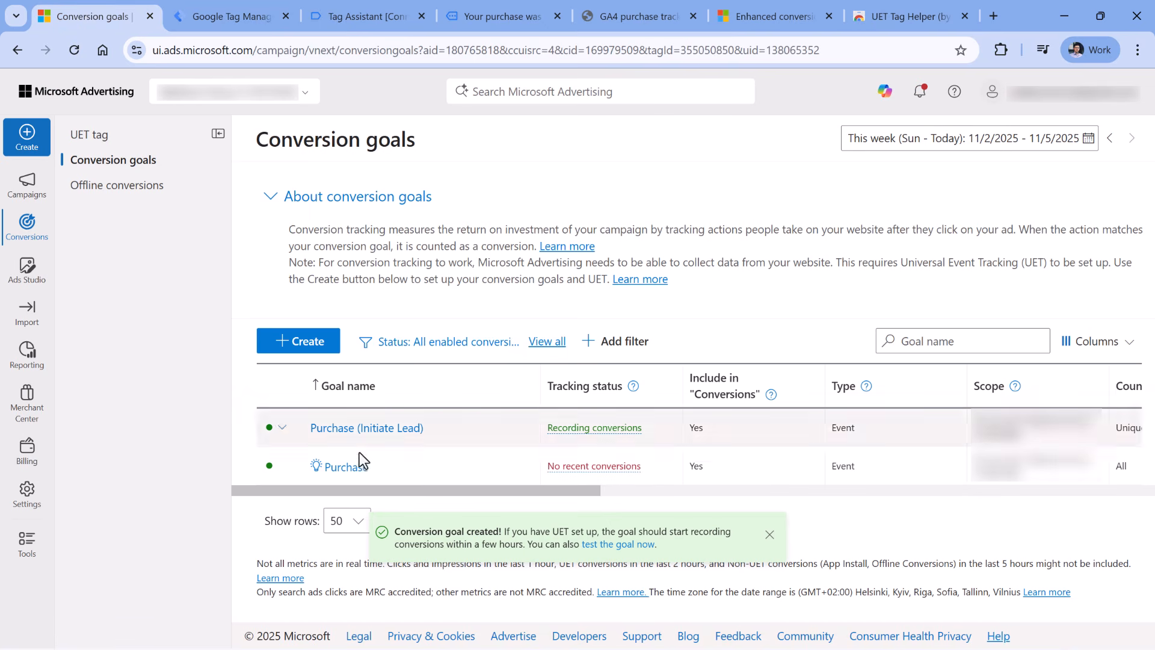
pyautogui.click(341, 467)
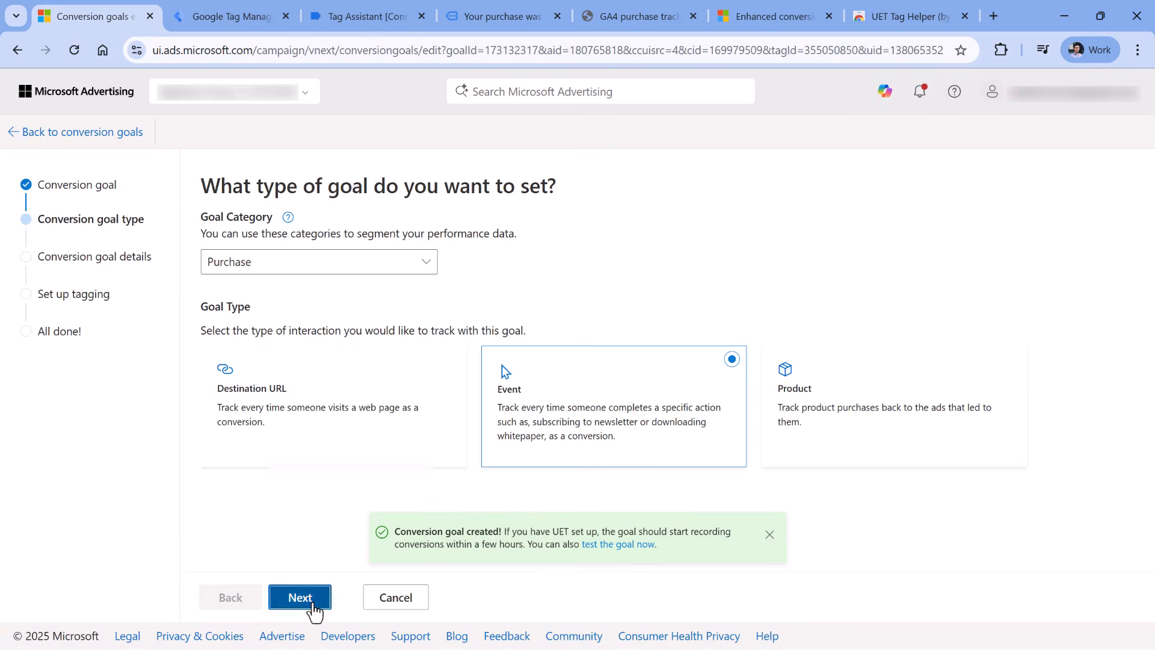
pyautogui.click(306, 601)
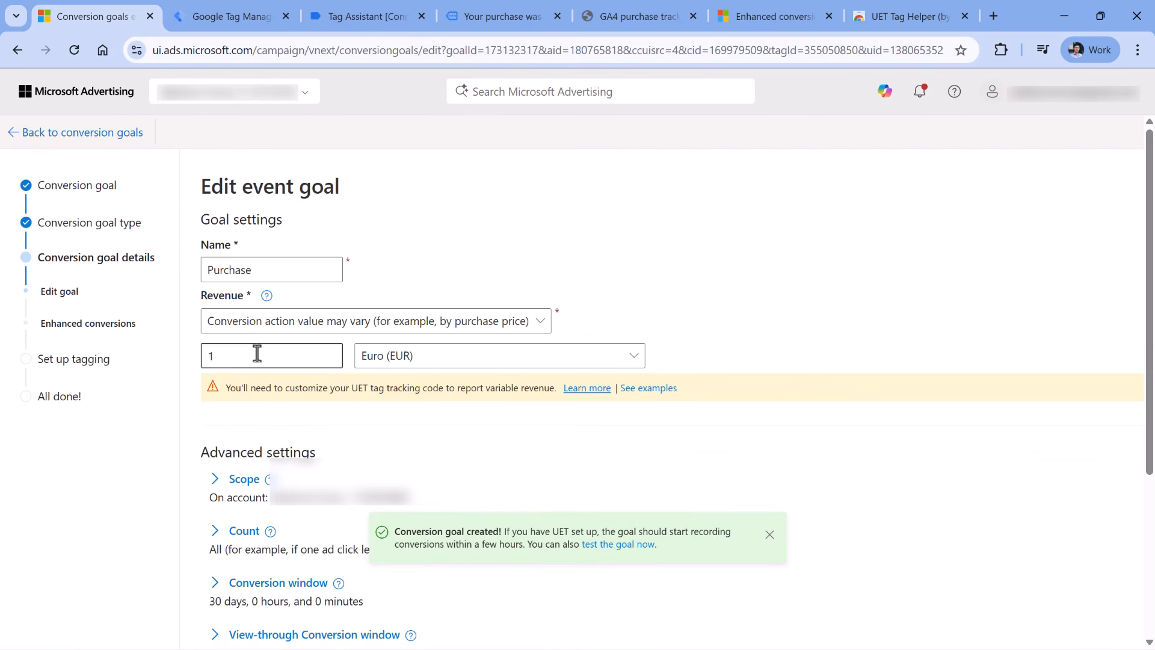
pyautogui.scroll(-5, 257, 353)
pyautogui.click(299, 602)
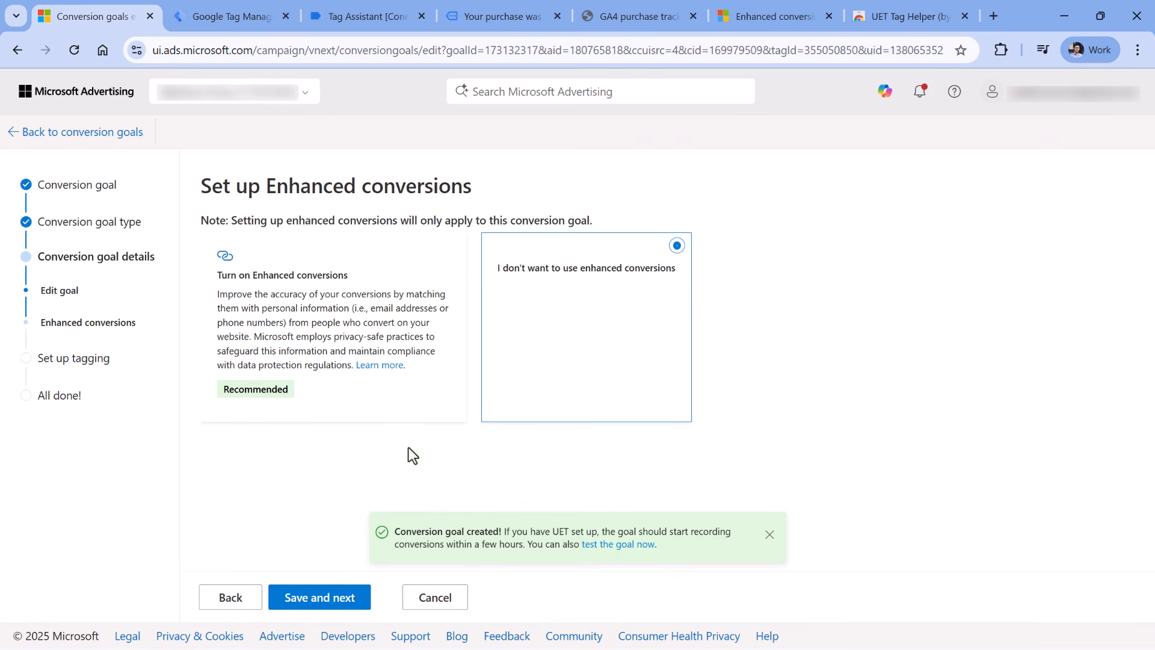
pyautogui.click(346, 593)
pyautogui.click(271, 317)
pyautogui.click(326, 600)
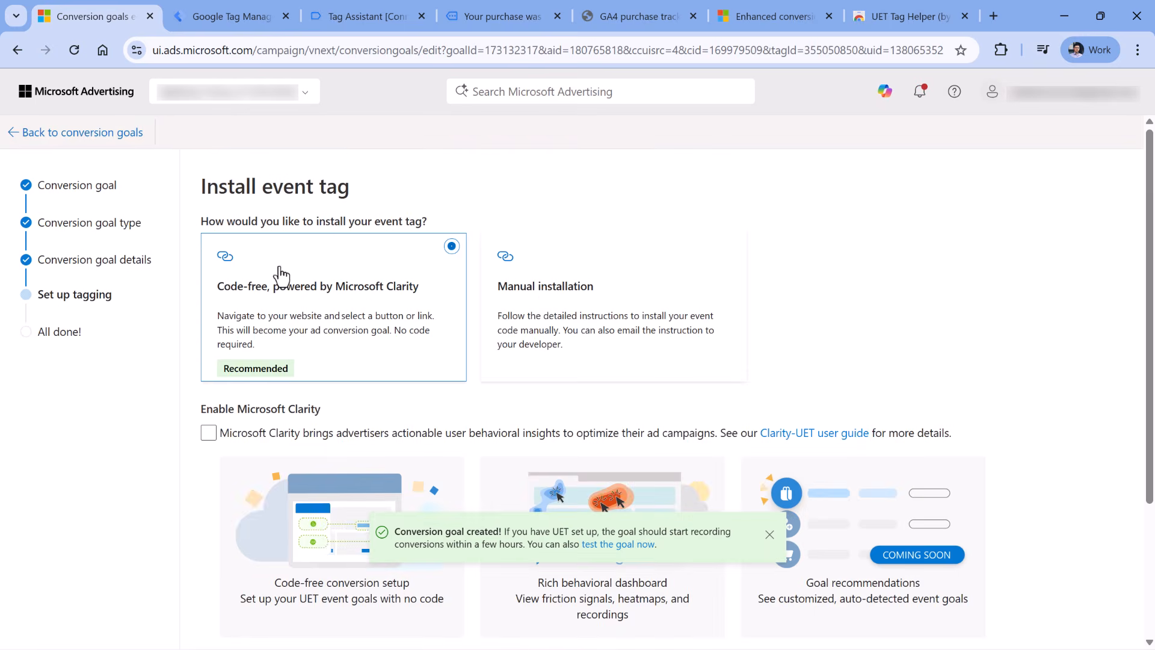
pyautogui.click(539, 304)
pyautogui.click(301, 601)
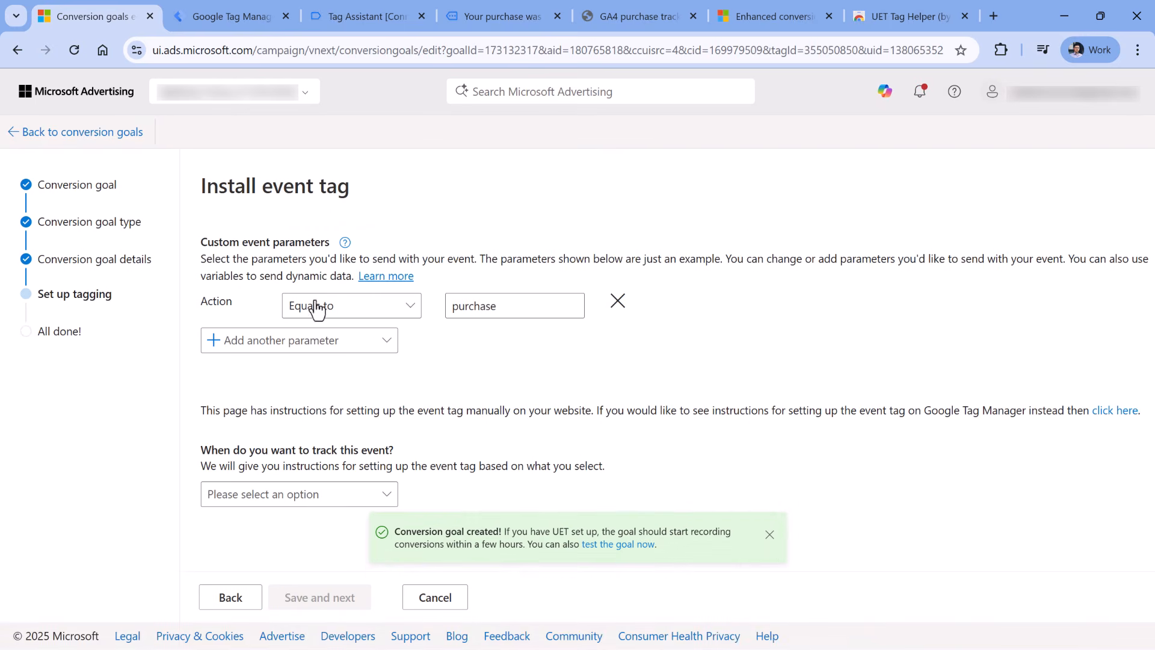
# - Compare the Purchase goal's Action parameter with the event action in the copied Google Tag Manager tag
pyautogui.moveTo(498, 306); pyautogui.dragTo(392, 301)
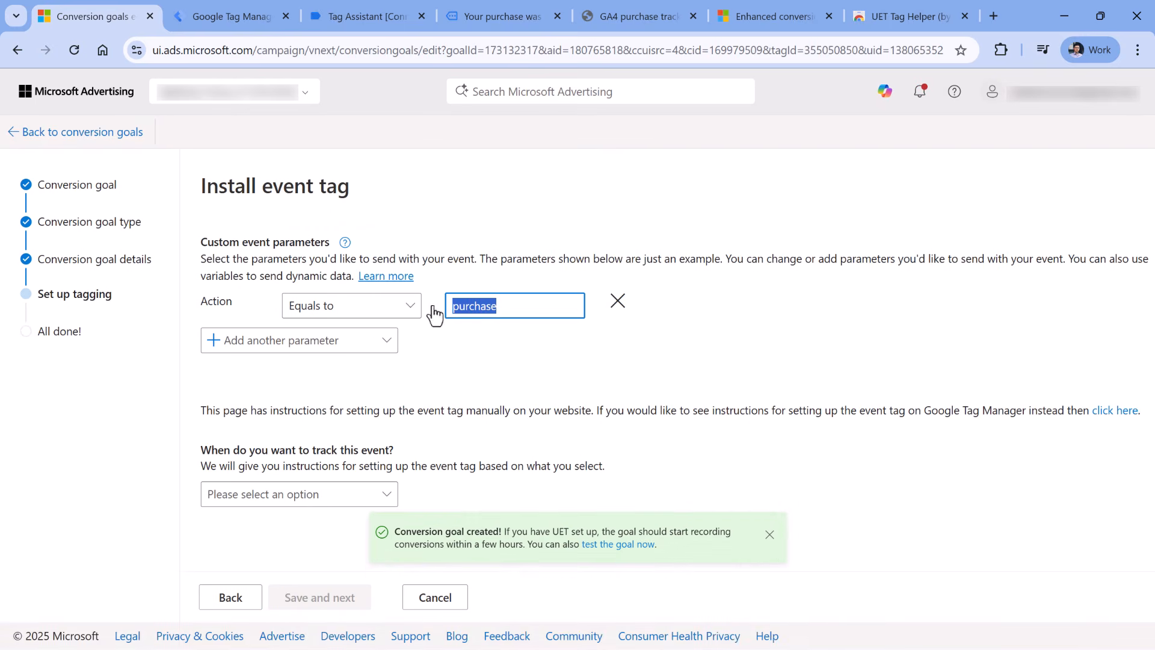
pyautogui.click(493, 305)
pyautogui.doubleClick(478, 308)
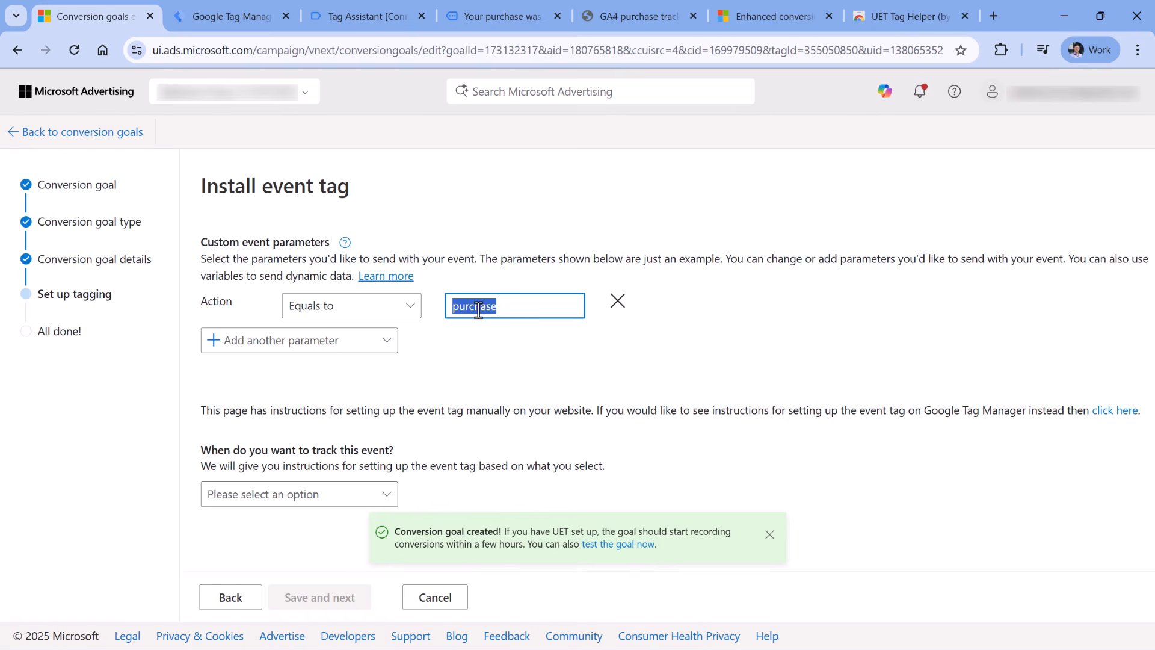
pyautogui.click(233, 19)
pyautogui.doubleClick(377, 363)
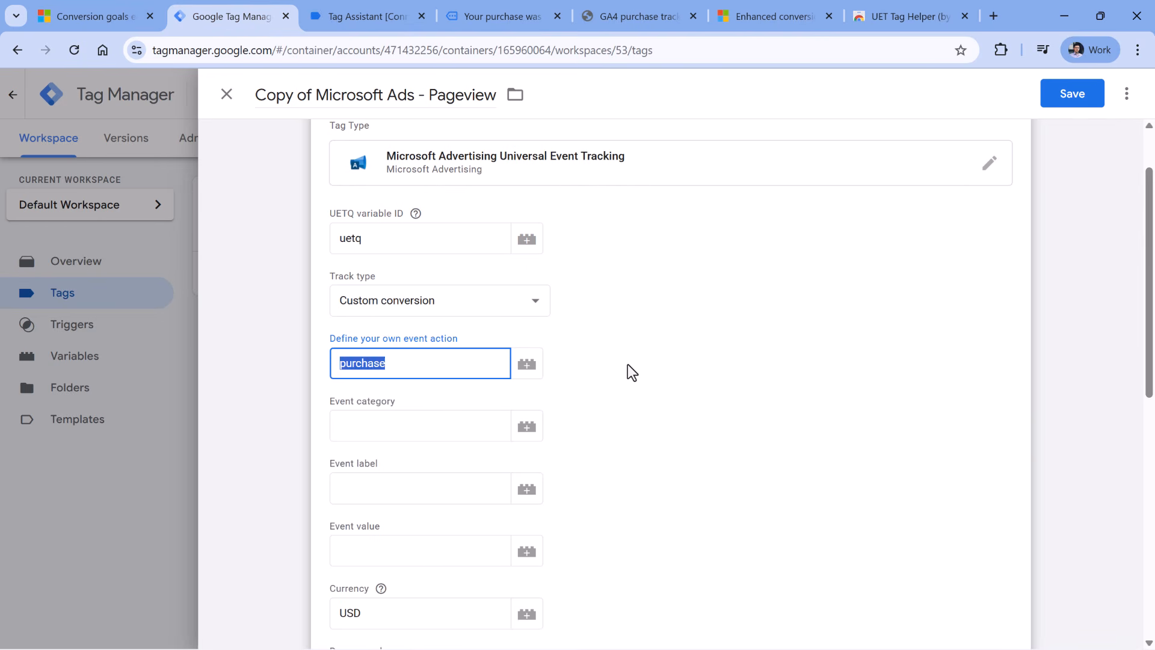
pyautogui.scroll(1, 627, 363)
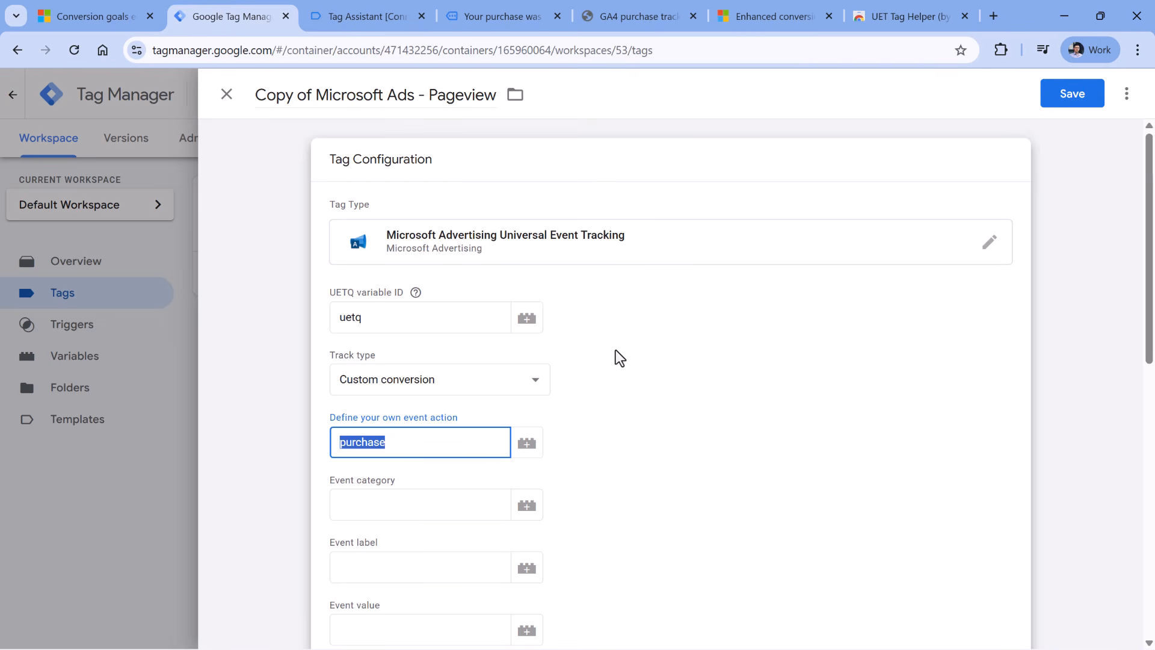
pyautogui.scroll(-1, 591, 366)
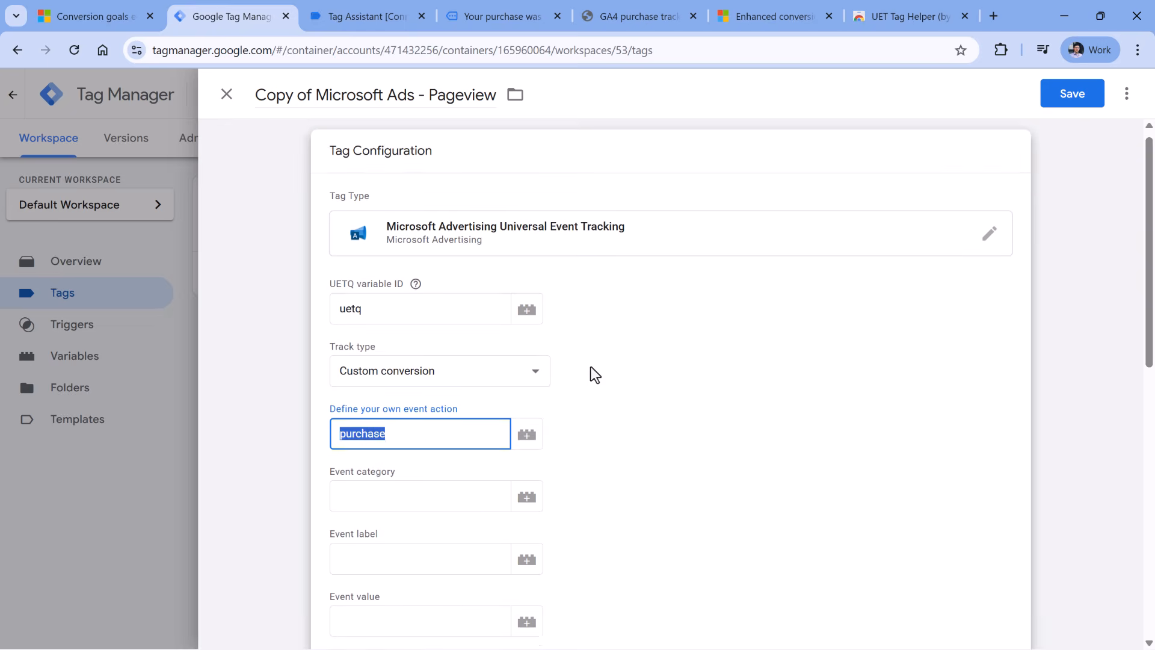
# - Check the goal's custom event parameters against the copied tag's event category and event label fields
pyautogui.click(90, 8)
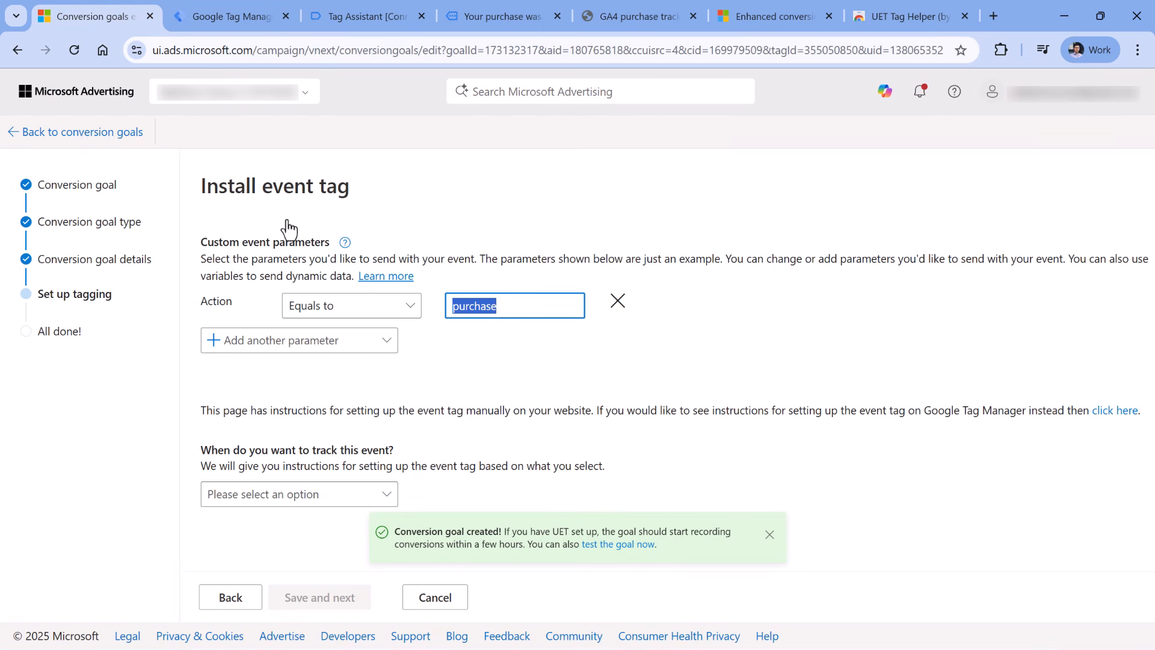
pyautogui.click(231, 16)
pyautogui.scroll(-2, 447, 242)
pyautogui.click(402, 271)
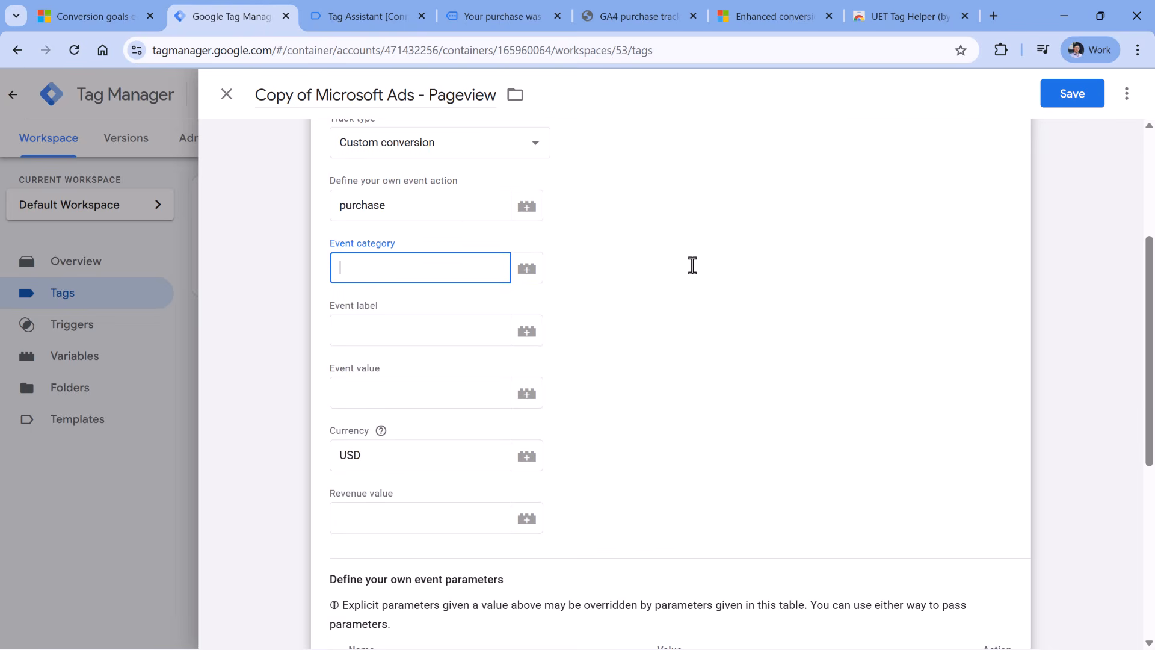
pyautogui.click(415, 336)
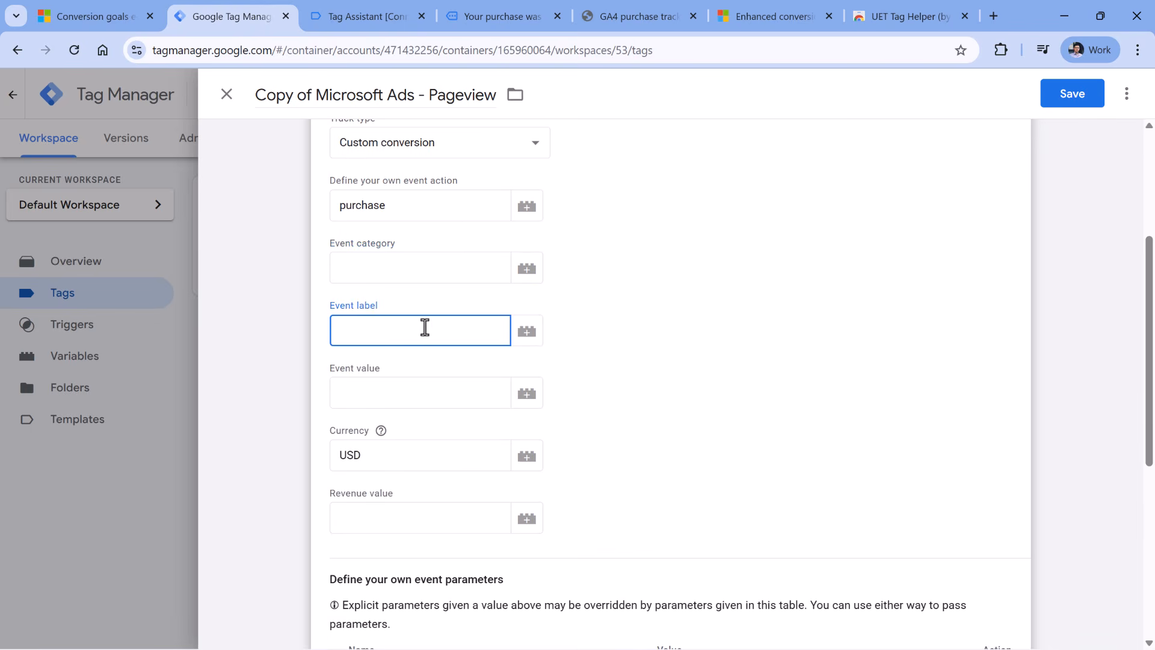
pyautogui.click(58, 18)
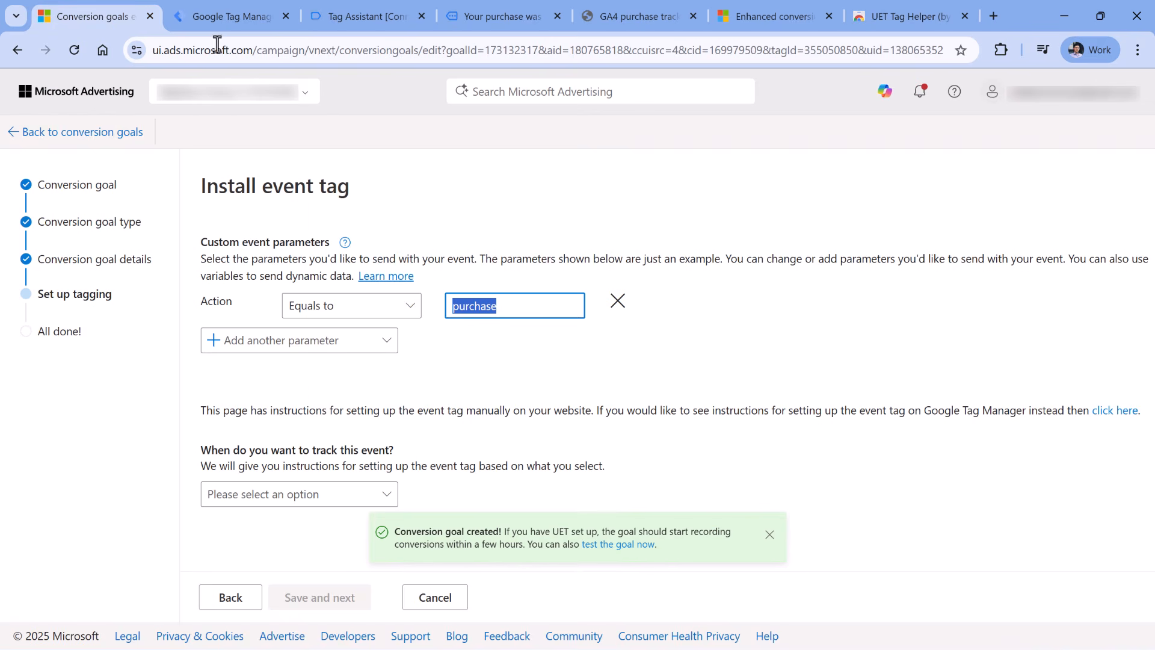
pyautogui.click(273, 27)
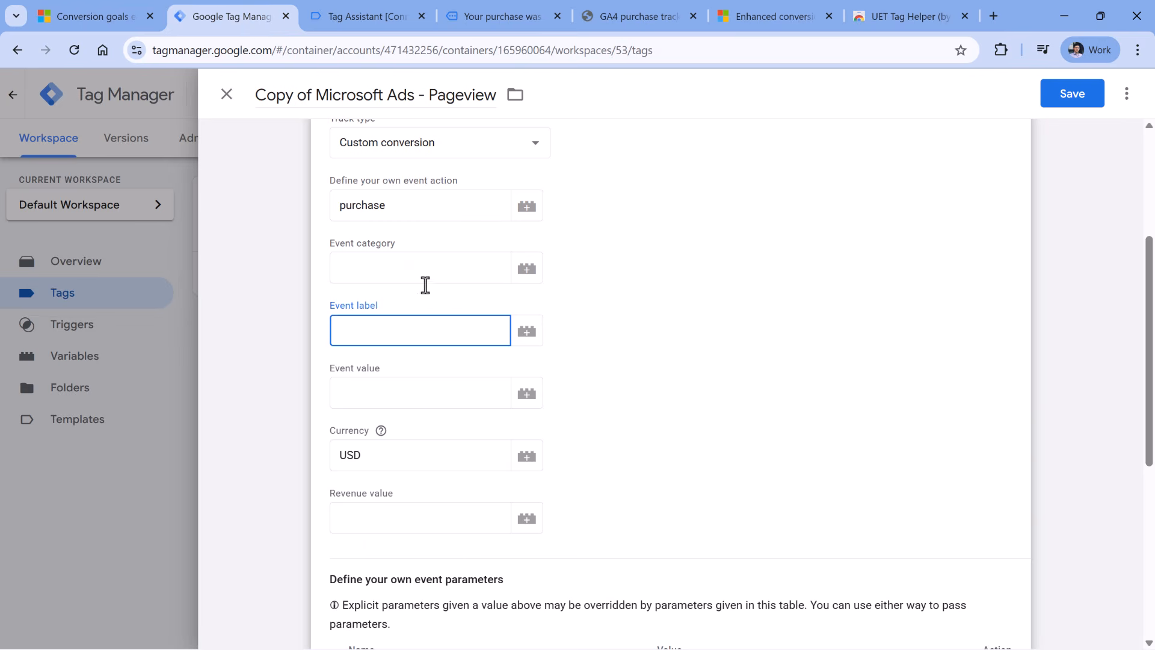
pyautogui.click(138, 24)
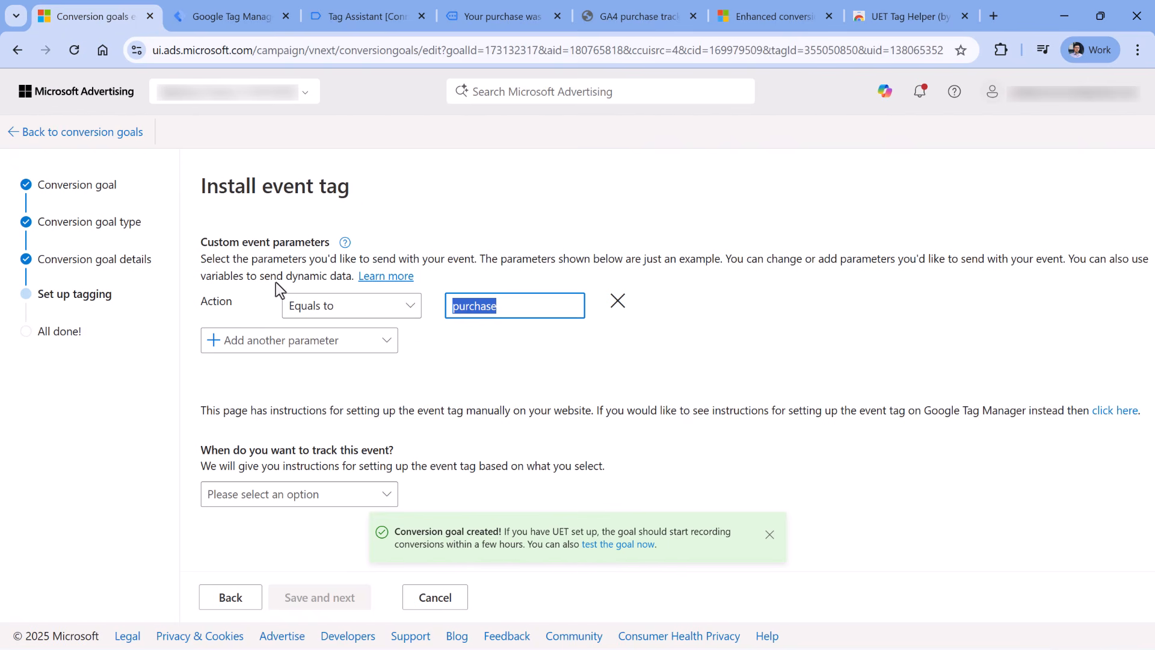
# - Add a Label parameter equal to lead_magnet to the goal and set its event action to form_submission
pyautogui.click(276, 343)
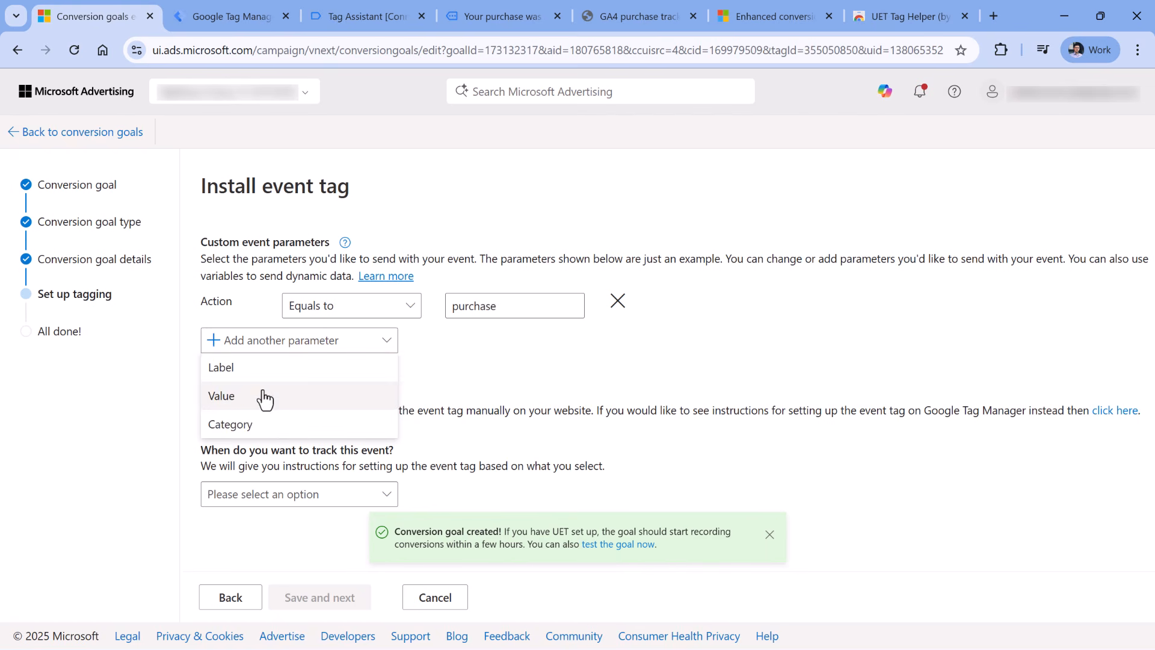
pyautogui.click(251, 368)
pyautogui.write('form_submission')
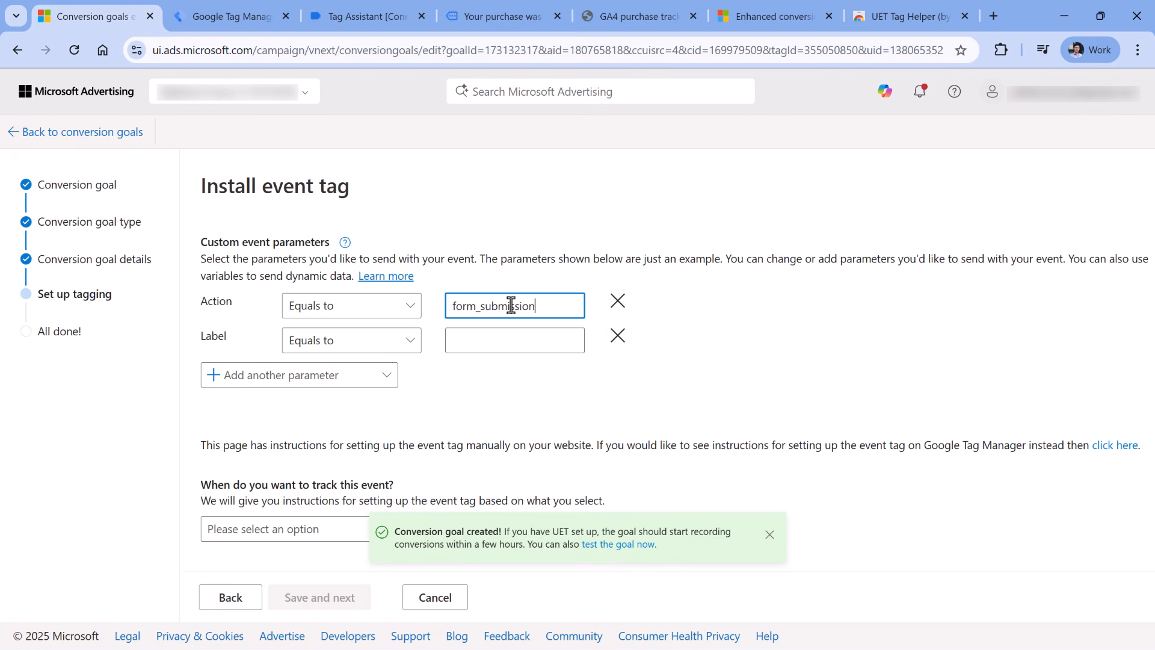
pyautogui.click(508, 343)
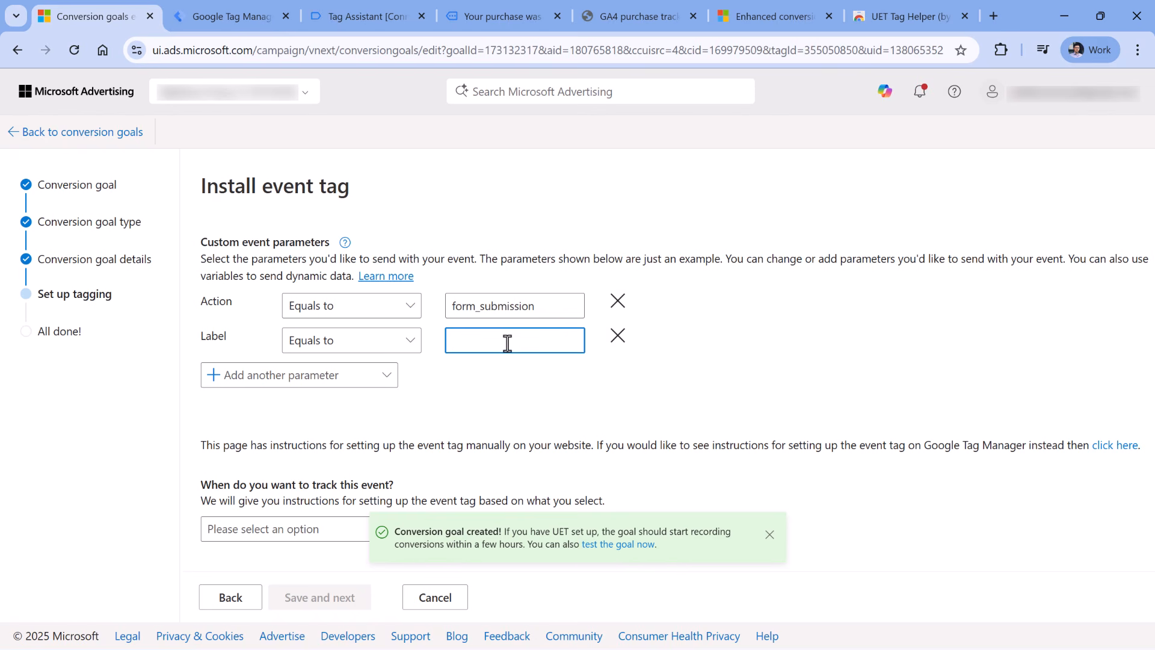
pyautogui.write('lead_magnet')
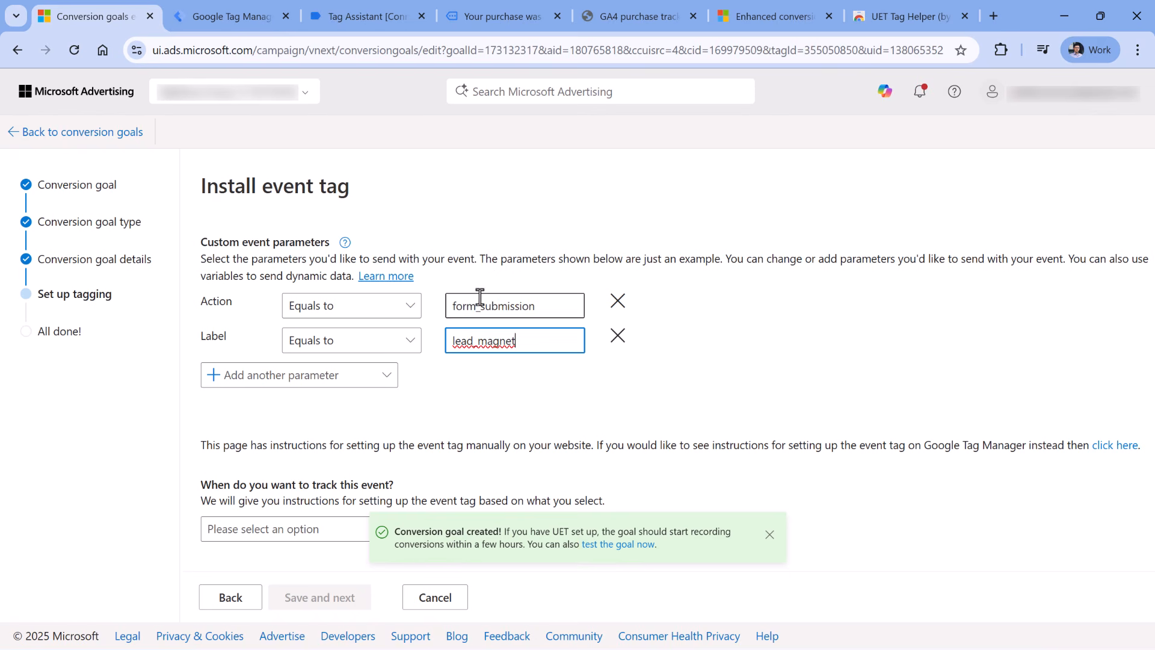
pyautogui.doubleClick(496, 307)
# - Match the goal's Action and Label parameters to the event action and event label fields of the copied tag
pyautogui.click(231, 18)
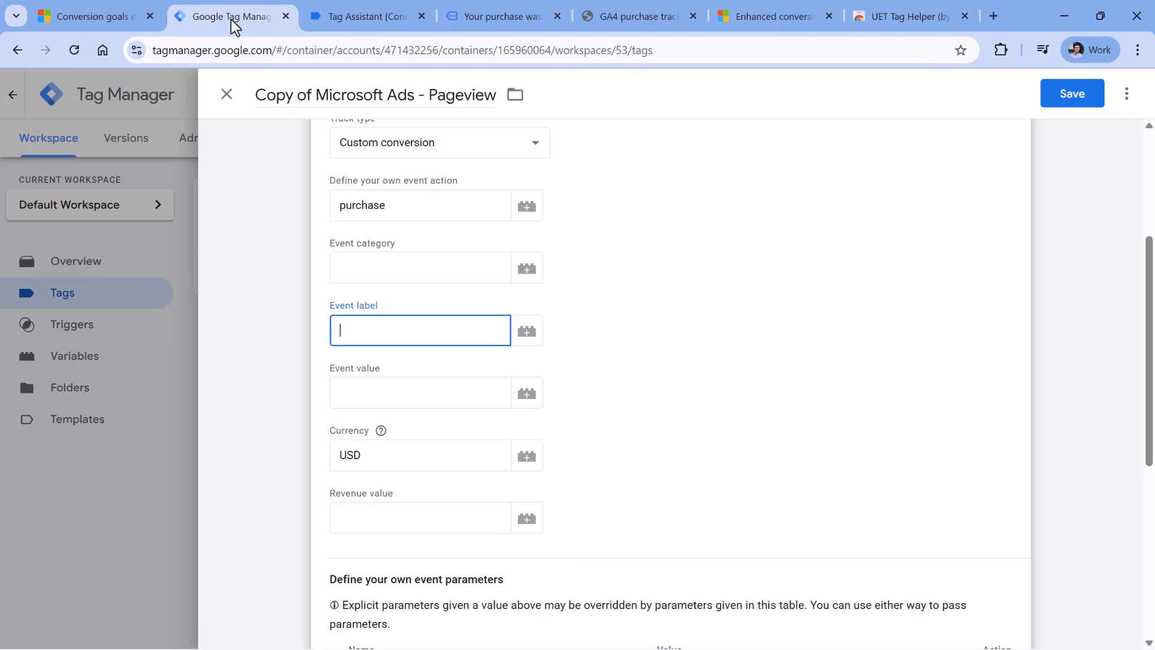
pyautogui.click(99, 16)
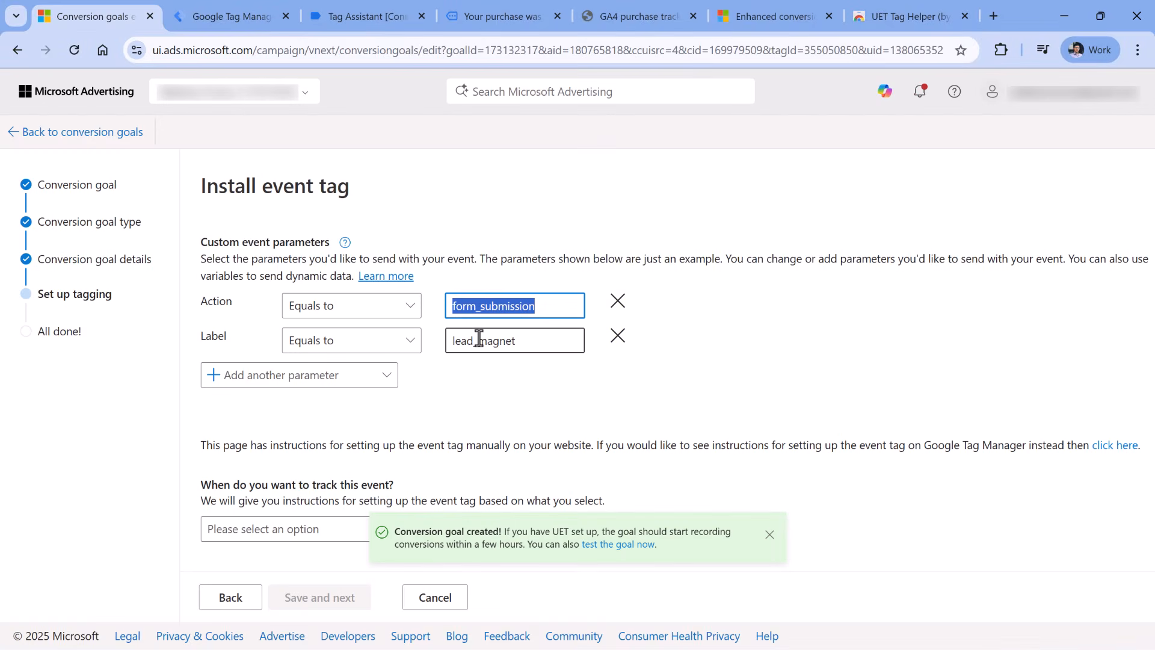
pyautogui.click(262, 18)
pyautogui.click(376, 330)
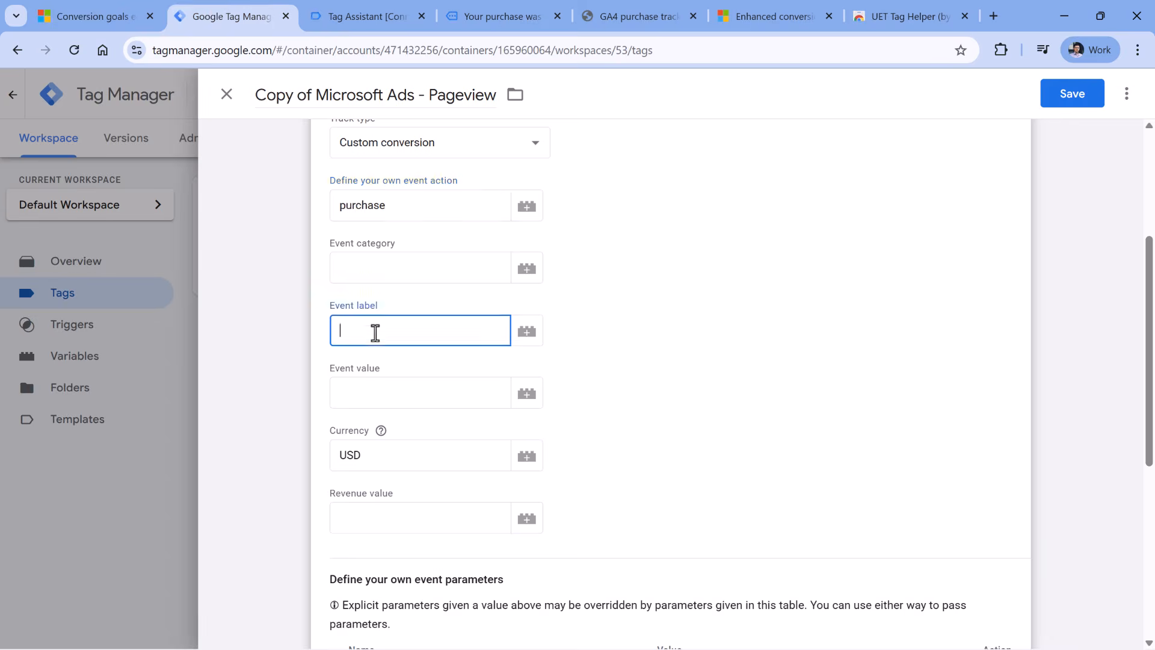
pyautogui.write('lead_magnet')
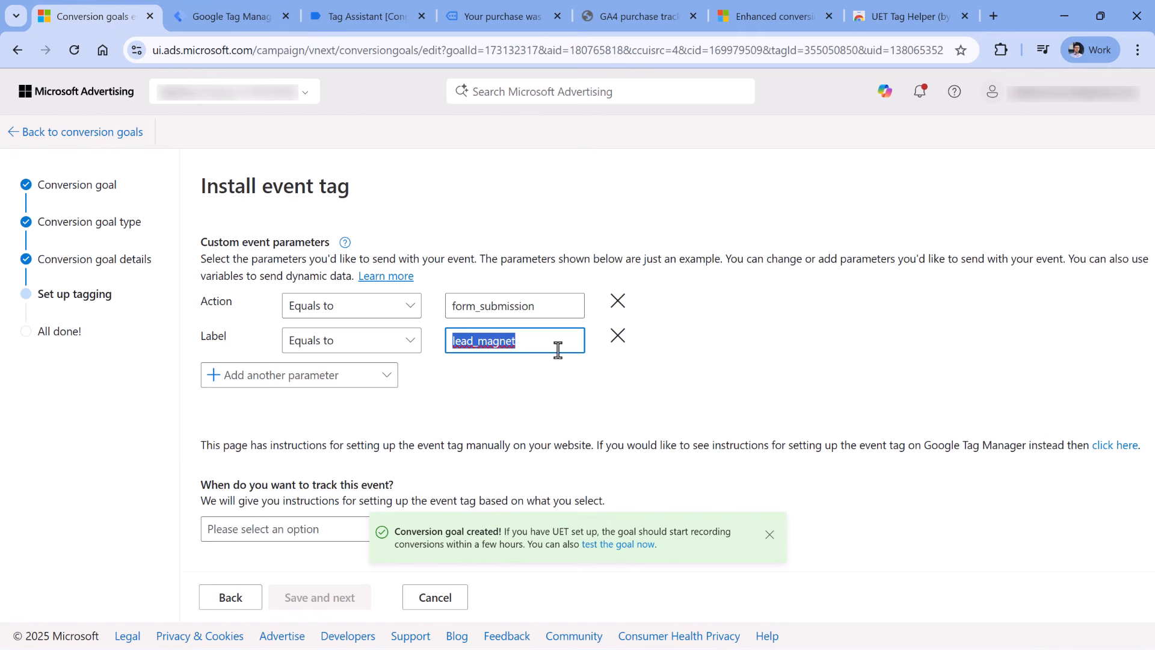
# - Remove the goal's Label parameter and restore its event action to purchase
pyautogui.click(619, 337)
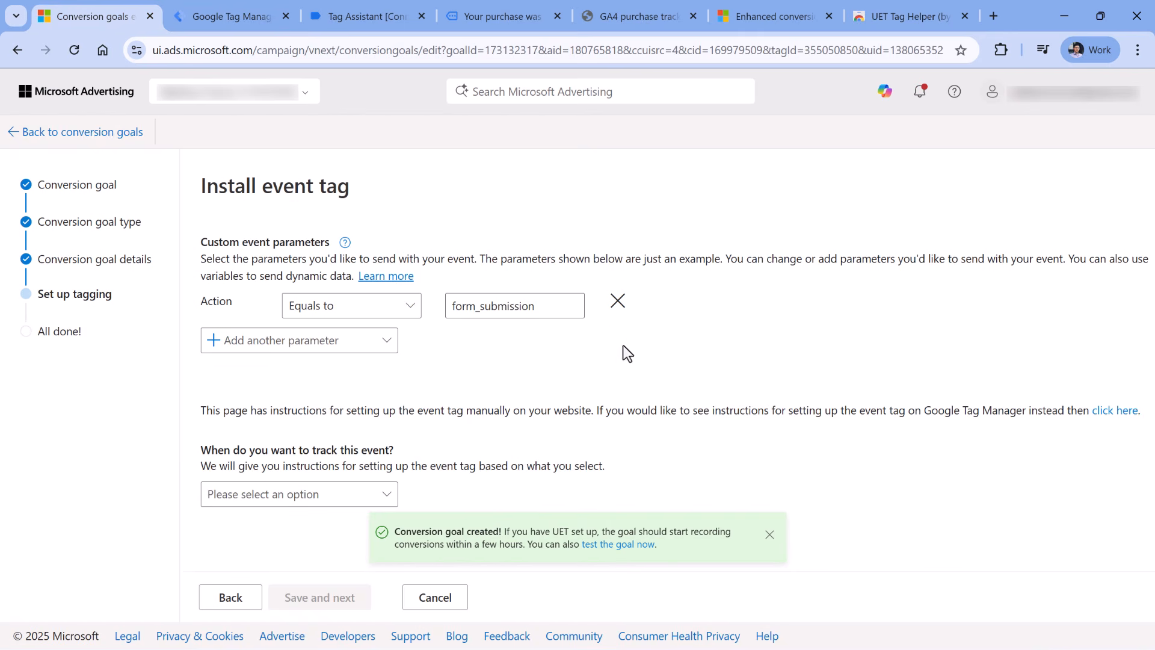
pyautogui.doubleClick(533, 306)
pyautogui.write('purchase')
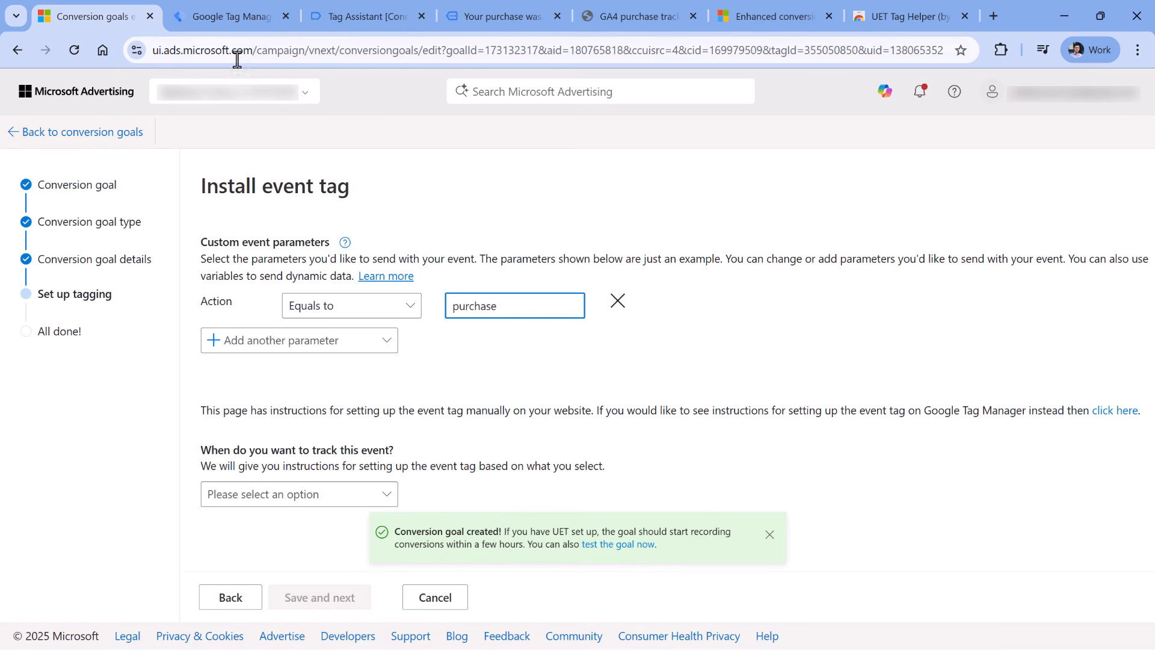
# - Compare the copied tag's event value and revenue value fields with the goal's custom event parameters in Microsoft Advertising
pyautogui.click(240, 16)
pyautogui.scroll(-2, 404, 387)
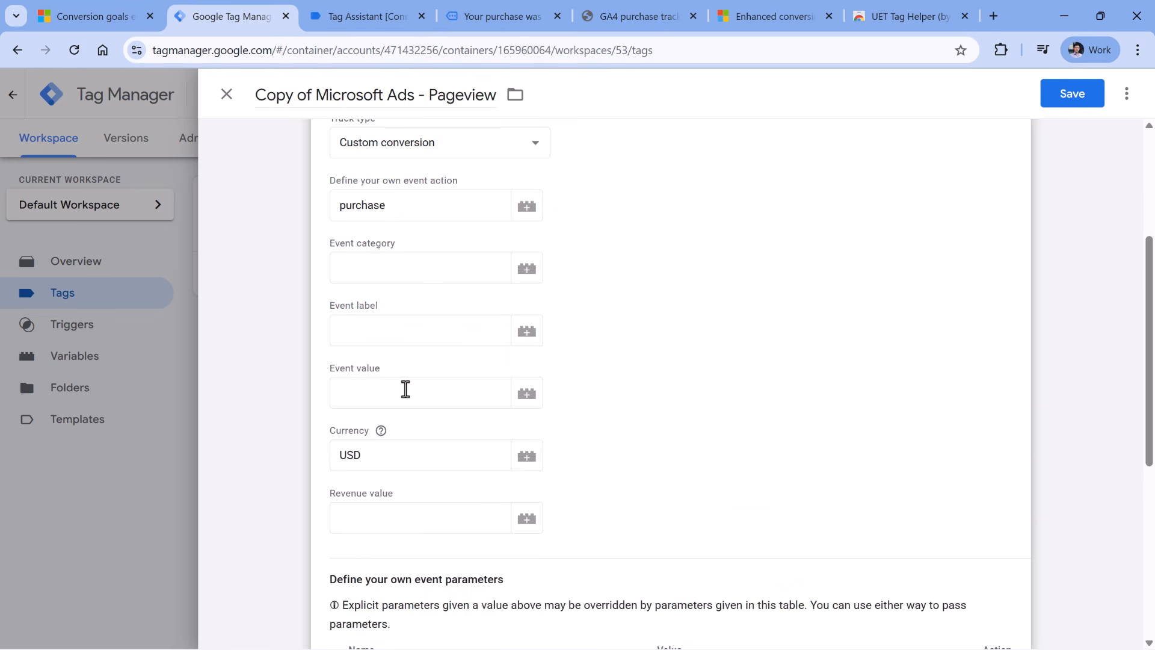
pyautogui.click(407, 389)
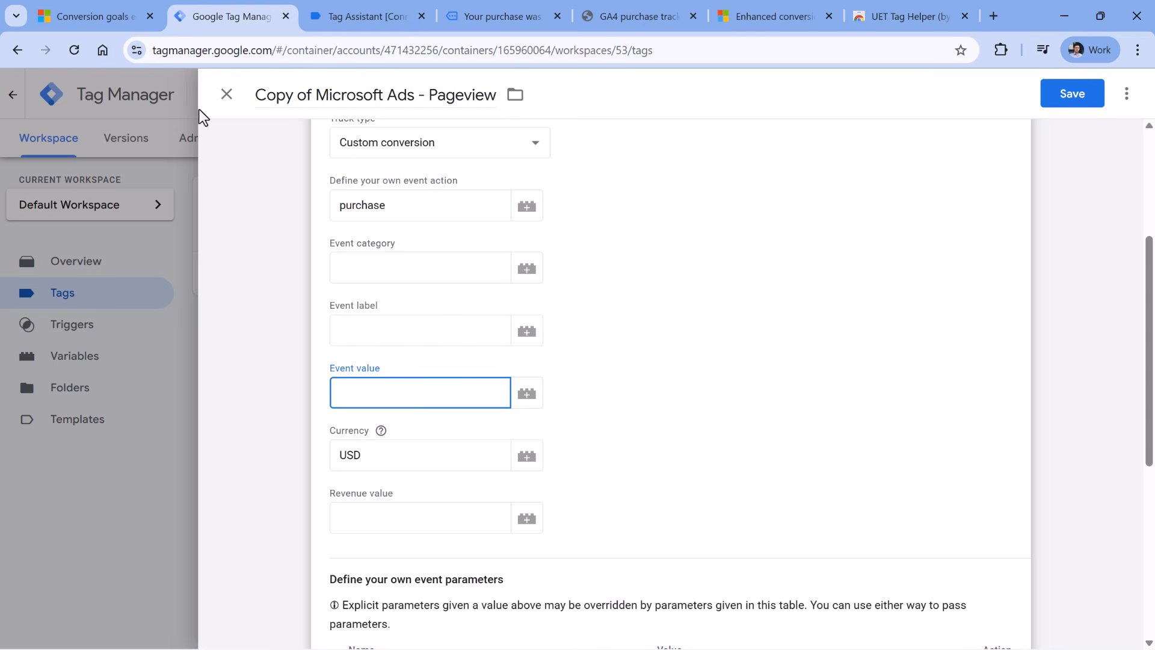
pyautogui.click(94, 17)
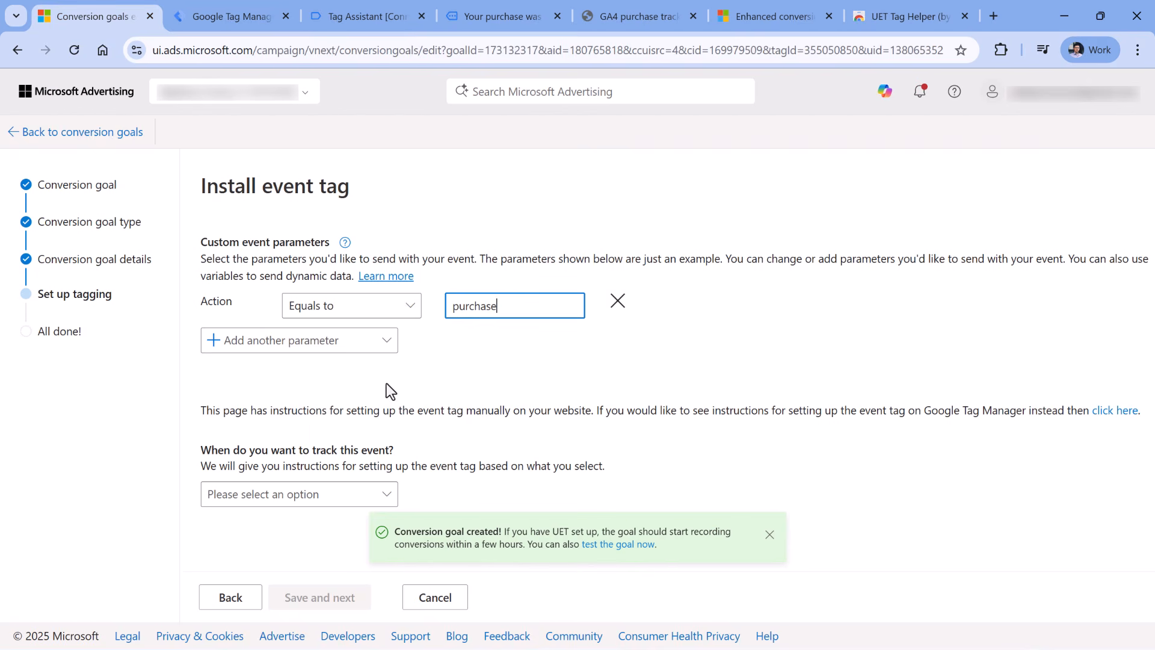
pyautogui.click(236, 17)
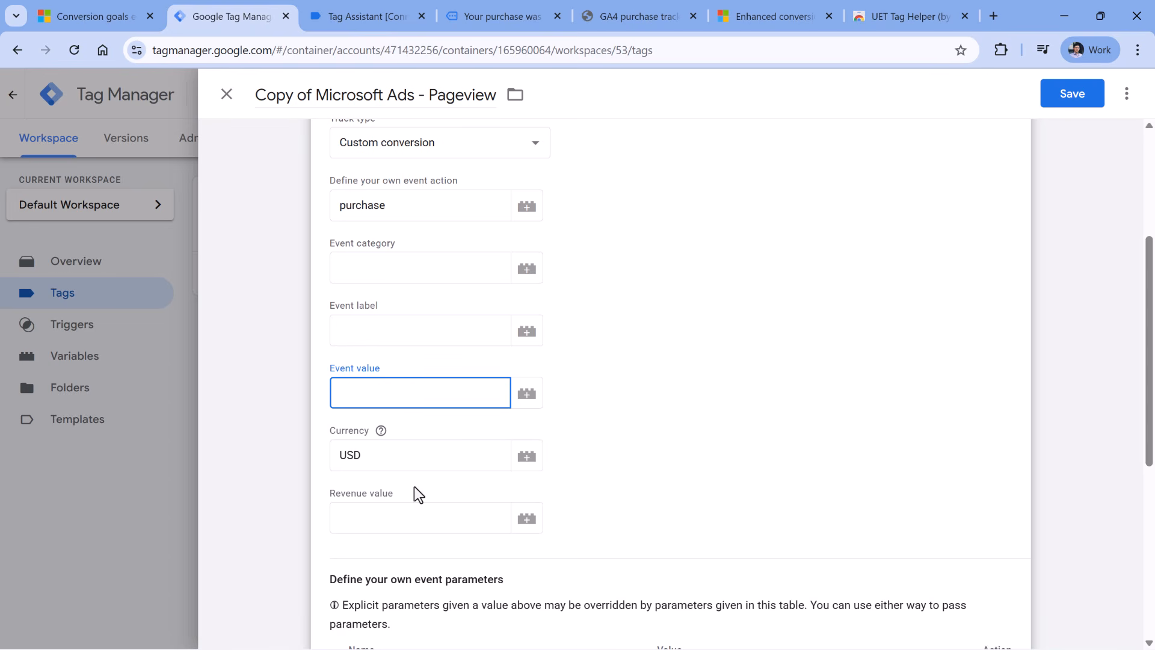
pyautogui.click(429, 521)
pyautogui.click(420, 389)
pyautogui.click(423, 526)
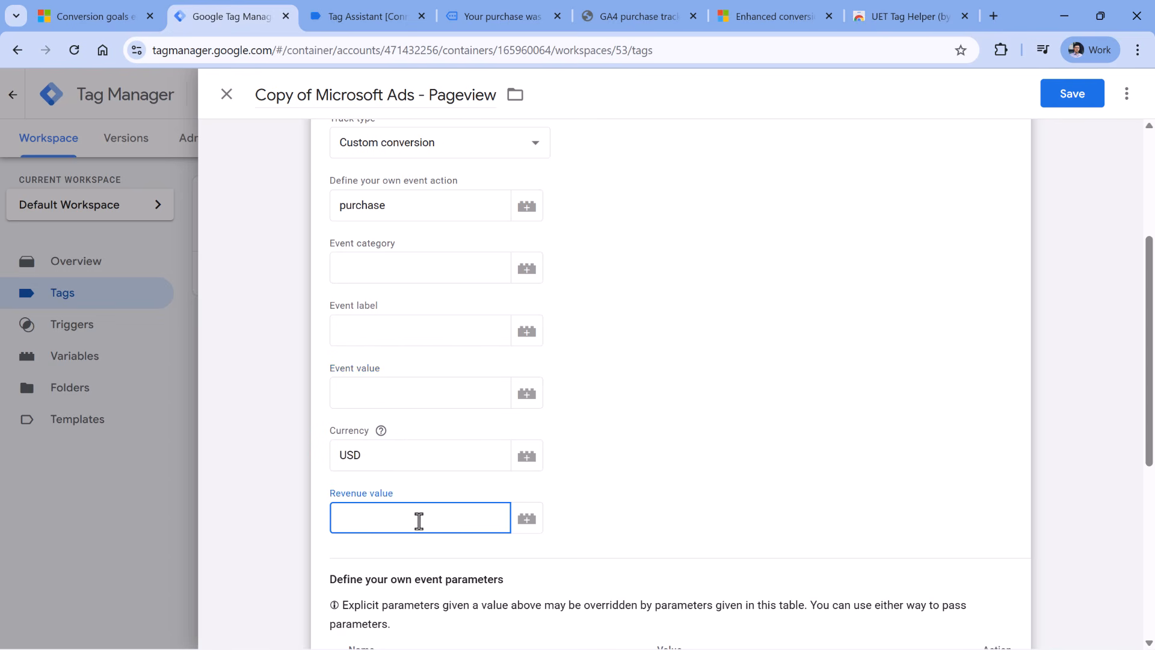
# - Examine in Tag Assistant how the value key is nested inside the ecommerce object of the purchase event's data layer push
pyautogui.click(354, 15)
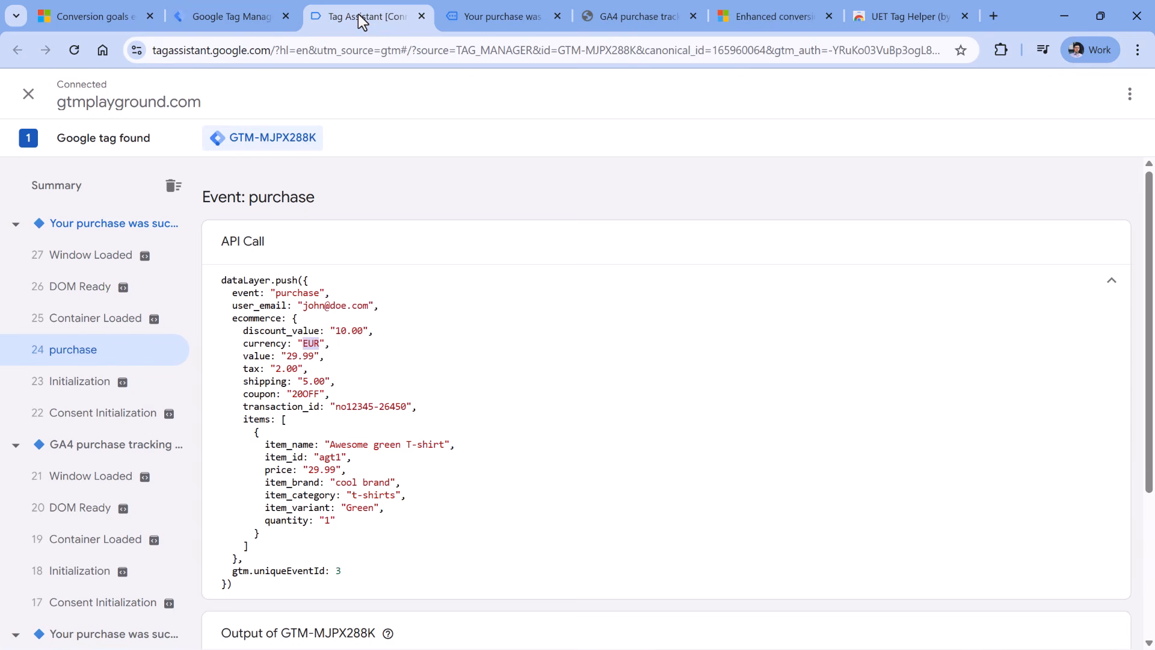
pyautogui.click(383, 342)
pyautogui.moveTo(243, 356); pyautogui.dragTo(319, 356)
pyautogui.click(319, 356)
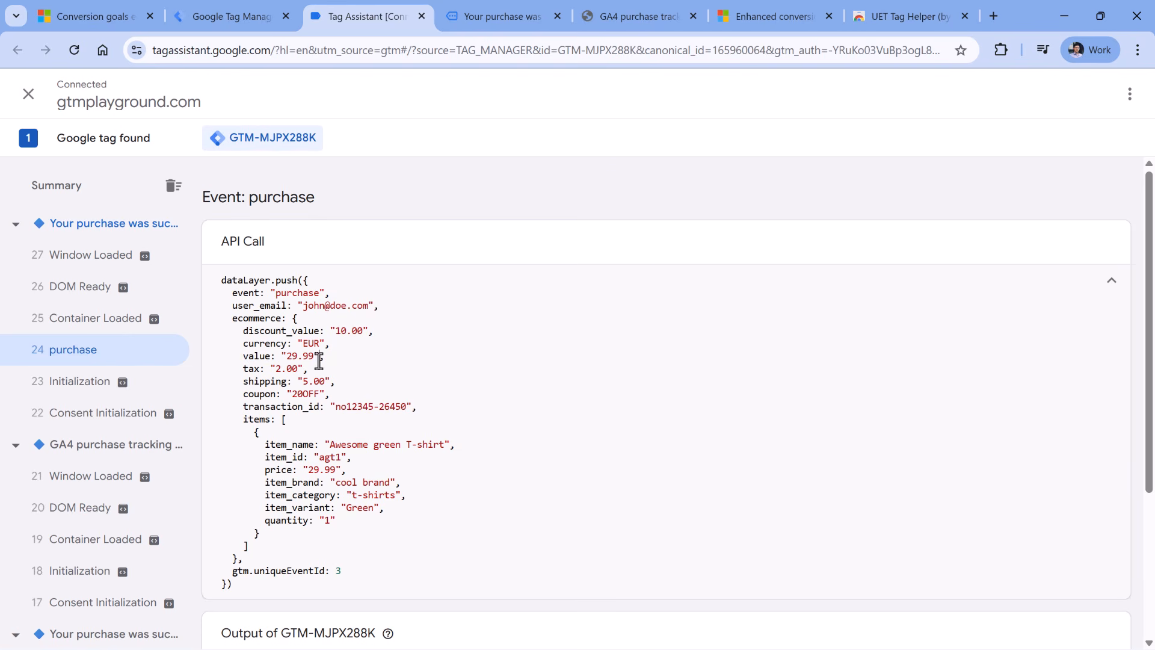
pyautogui.doubleClick(255, 318)
pyautogui.doubleClick(261, 356)
pyautogui.click(261, 358)
pyautogui.moveTo(243, 356); pyautogui.dragTo(320, 357)
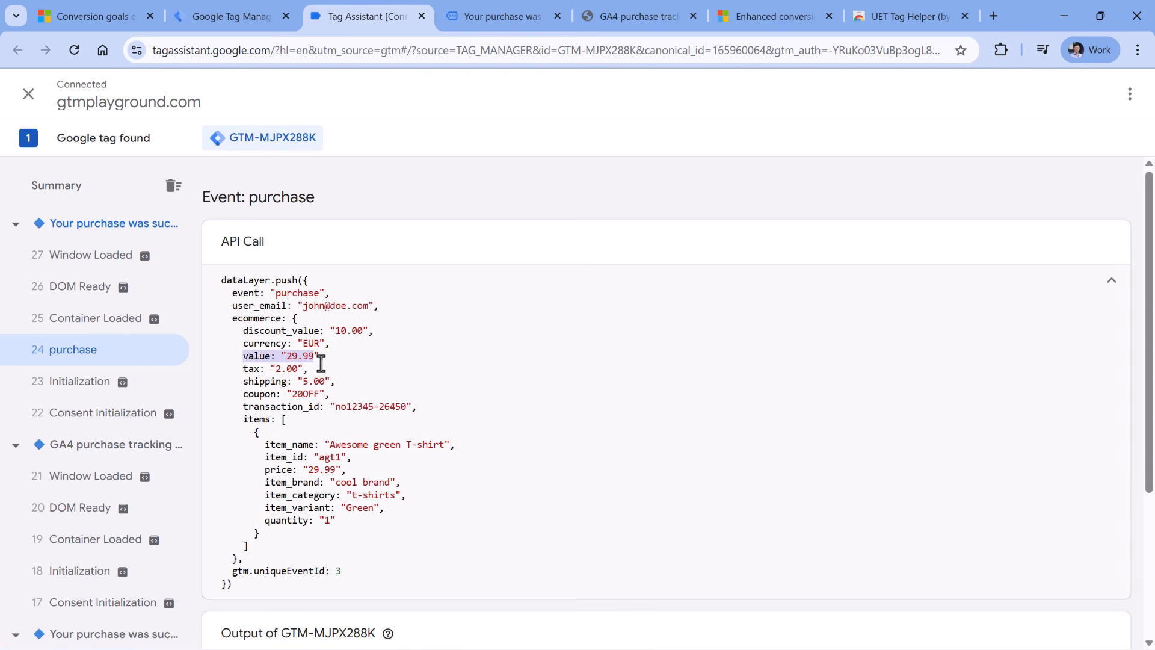
pyautogui.moveTo(232, 318); pyautogui.dragTo(281, 318)
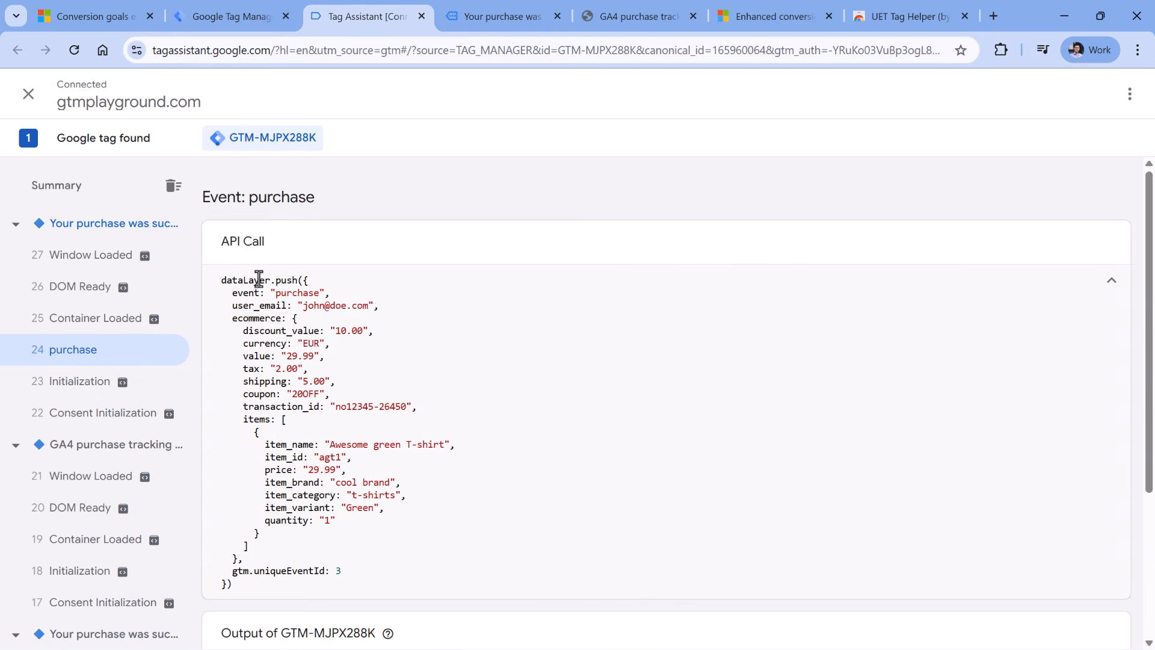
pyautogui.doubleClick(249, 320)
pyautogui.doubleClick(254, 356)
pyautogui.moveTo(242, 318); pyautogui.dragTo(239, 556)
# - In Google Tag Manager, create a Data Layer Variable reading ecommerce.value for the copied tag's revenue value
pyautogui.click(237, 13)
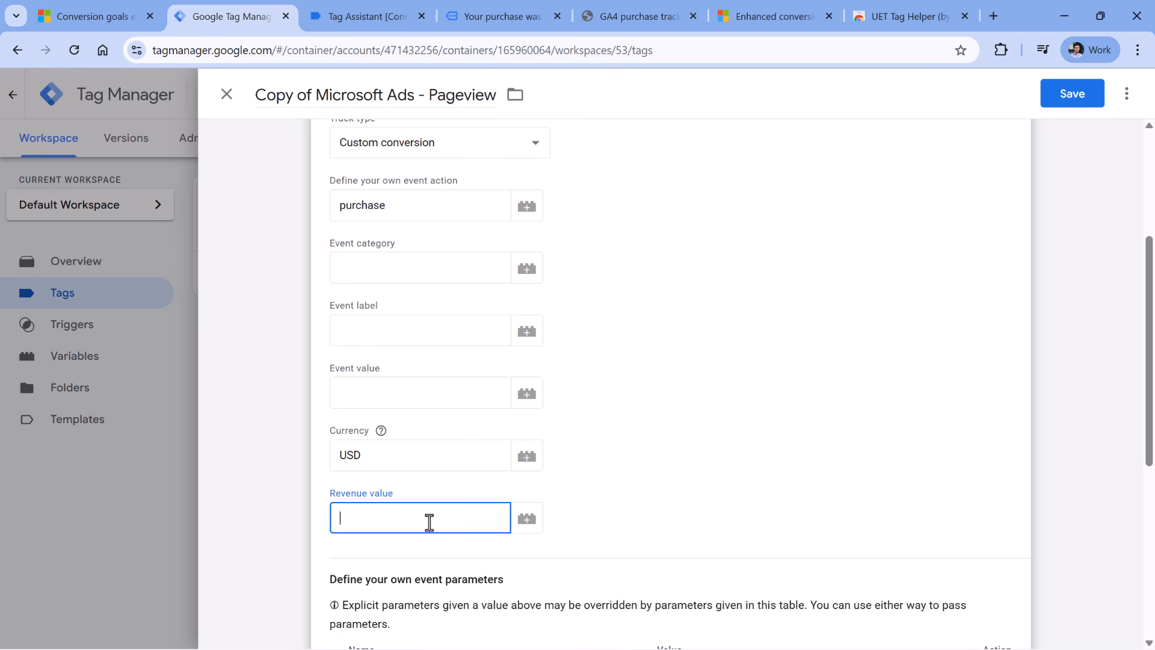
pyautogui.click(527, 518)
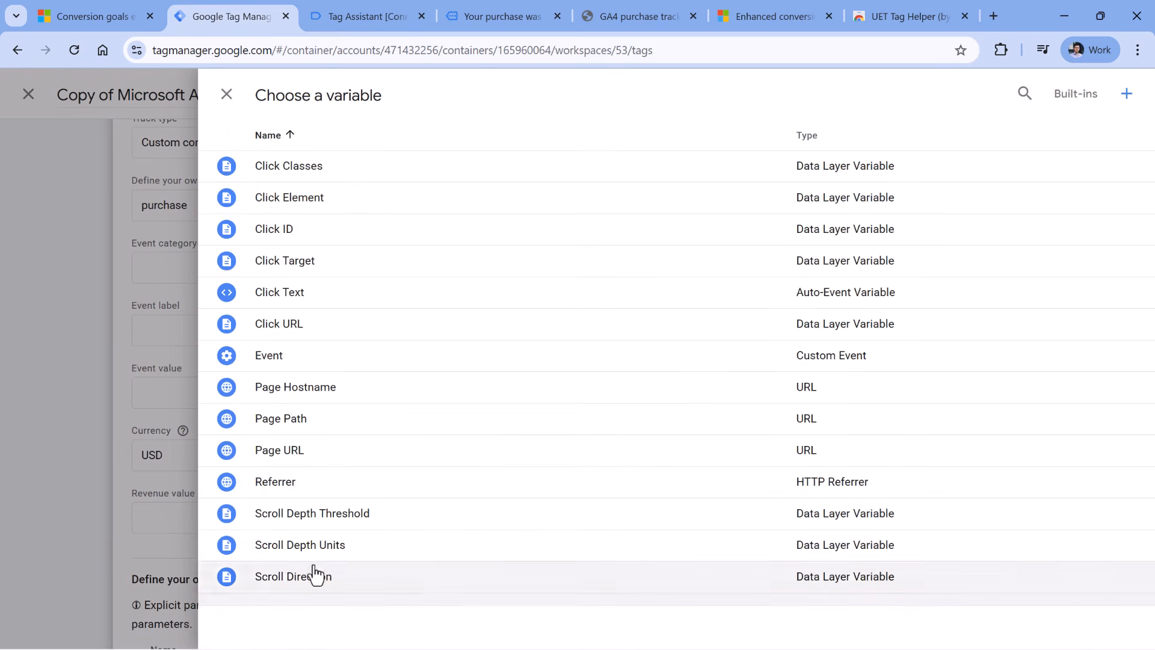
pyautogui.click(1129, 98)
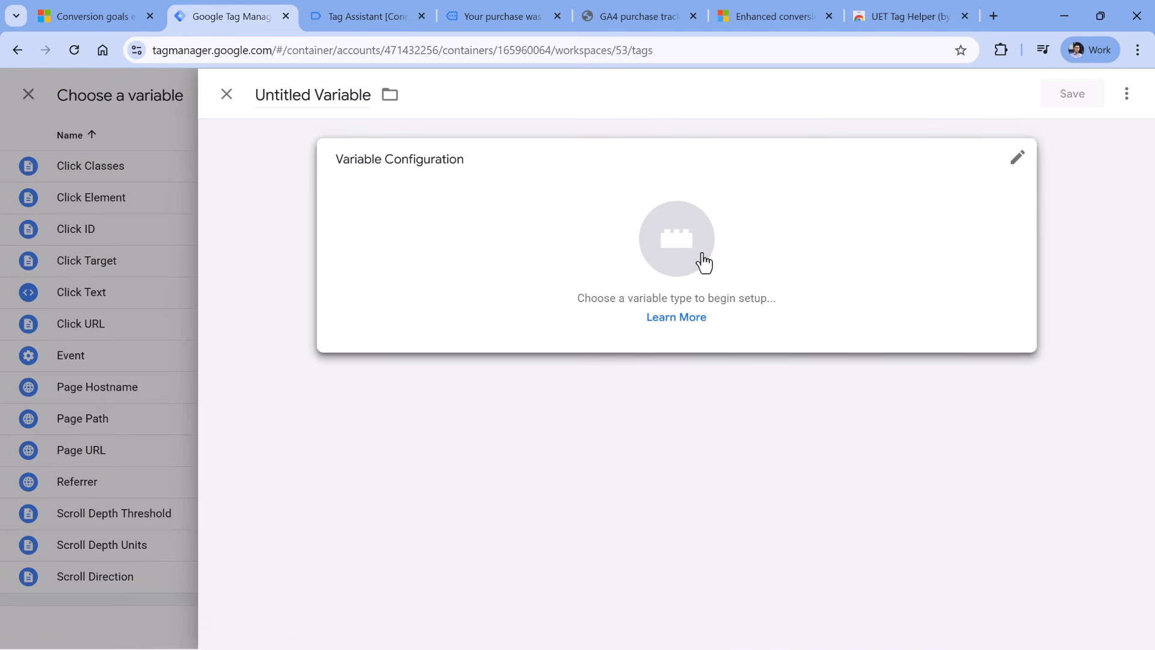
pyautogui.click(724, 245)
pyautogui.scroll(-3, 771, 275)
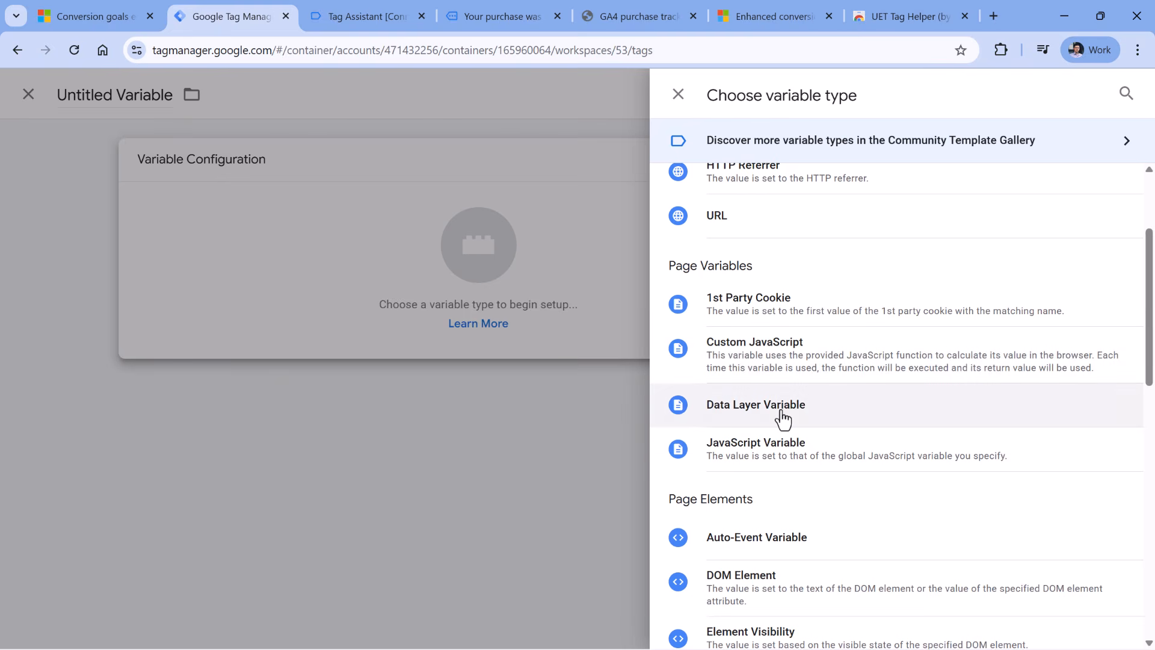
pyautogui.click(782, 419)
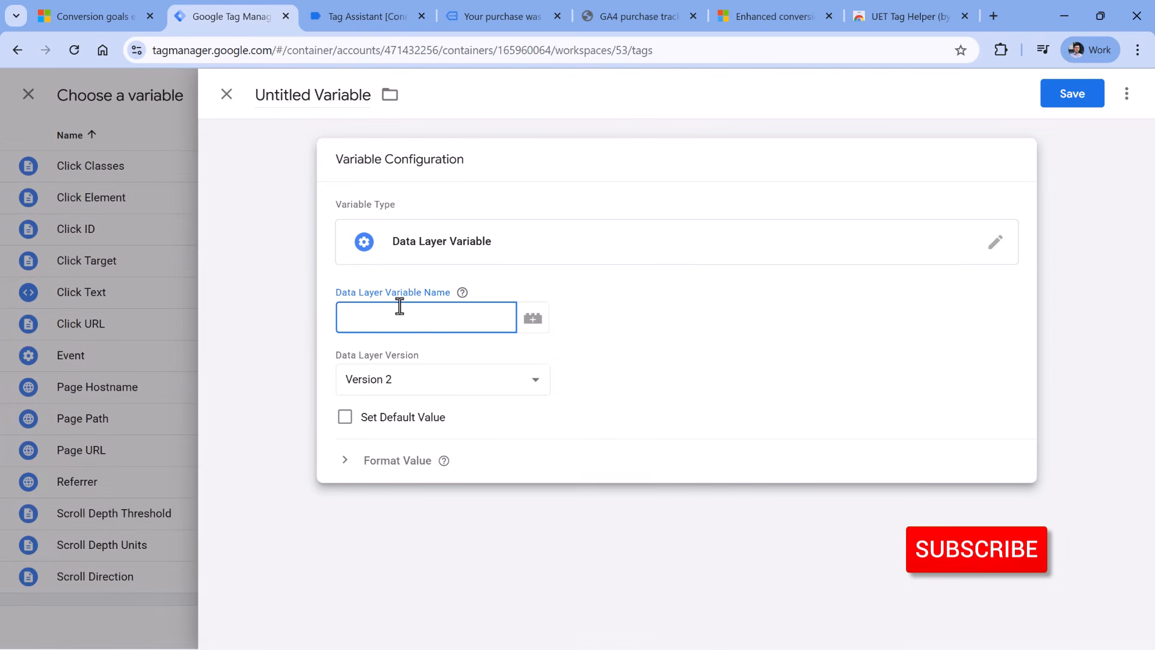
pyautogui.write('ecommerce.value')
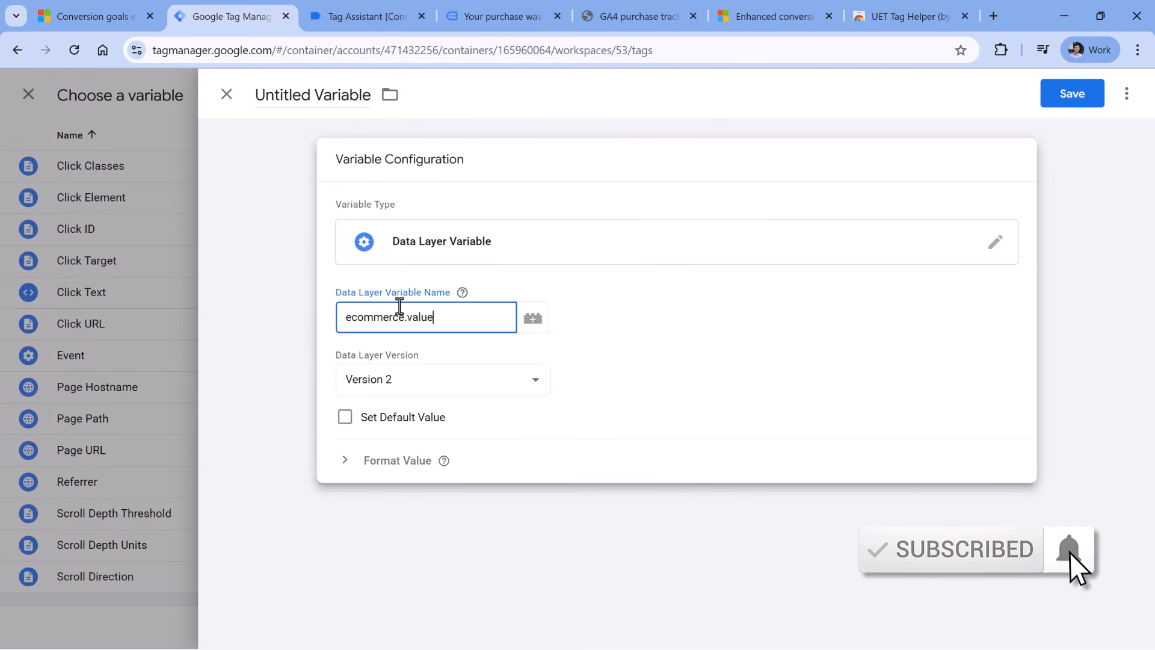
# - Verify the value key in Tag Assistant, name the variable "dlv - ecommerce.value" and save it into the tag's revenue value
pyautogui.click(373, 16)
pyautogui.doubleClick(244, 356)
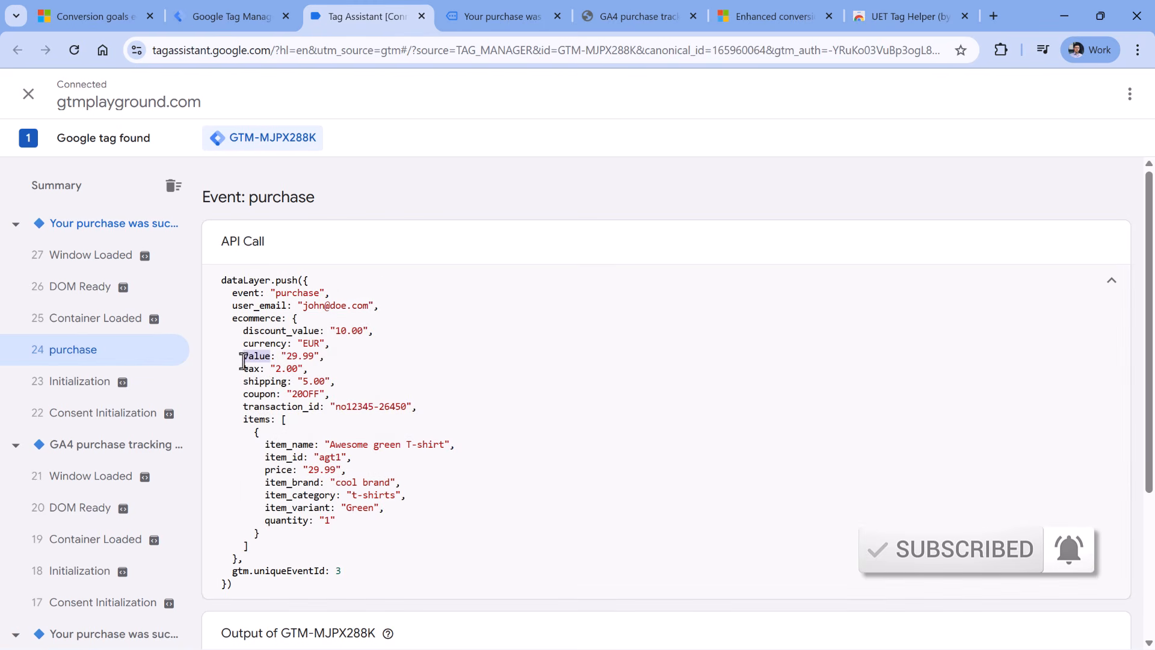
pyautogui.click(199, 17)
pyautogui.moveTo(407, 318); pyautogui.dragTo(386, 291)
pyautogui.hotkey('ctrl', 'c')
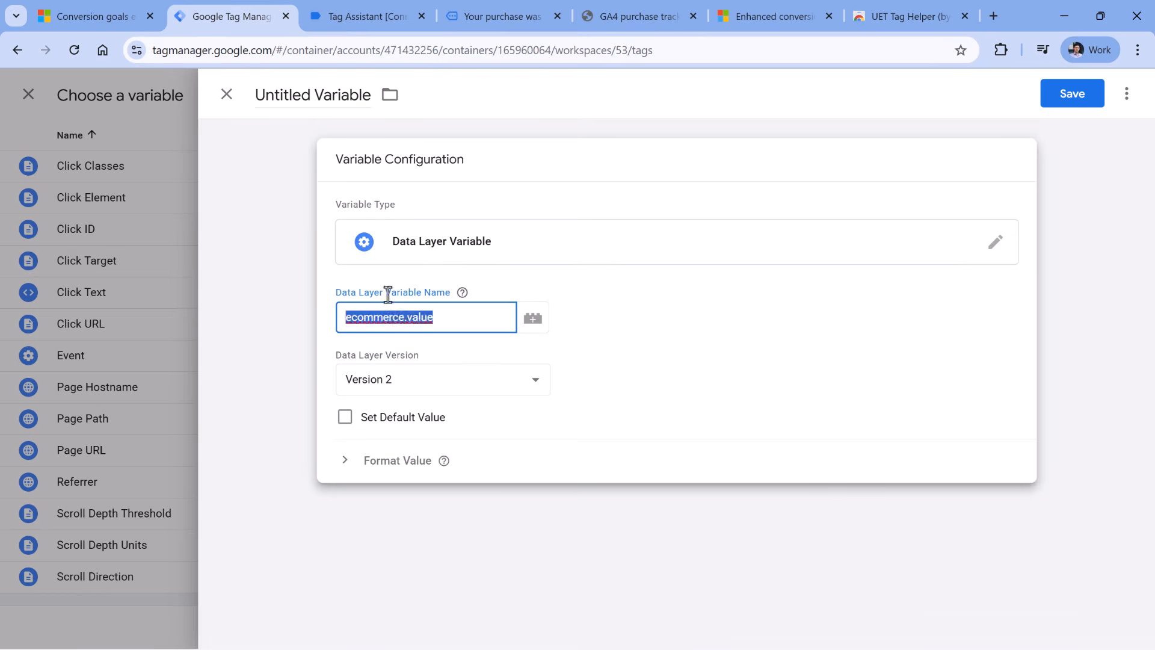
pyautogui.click(299, 90)
pyautogui.write('dlv -')
pyautogui.hotkey('ctrl', 'v')
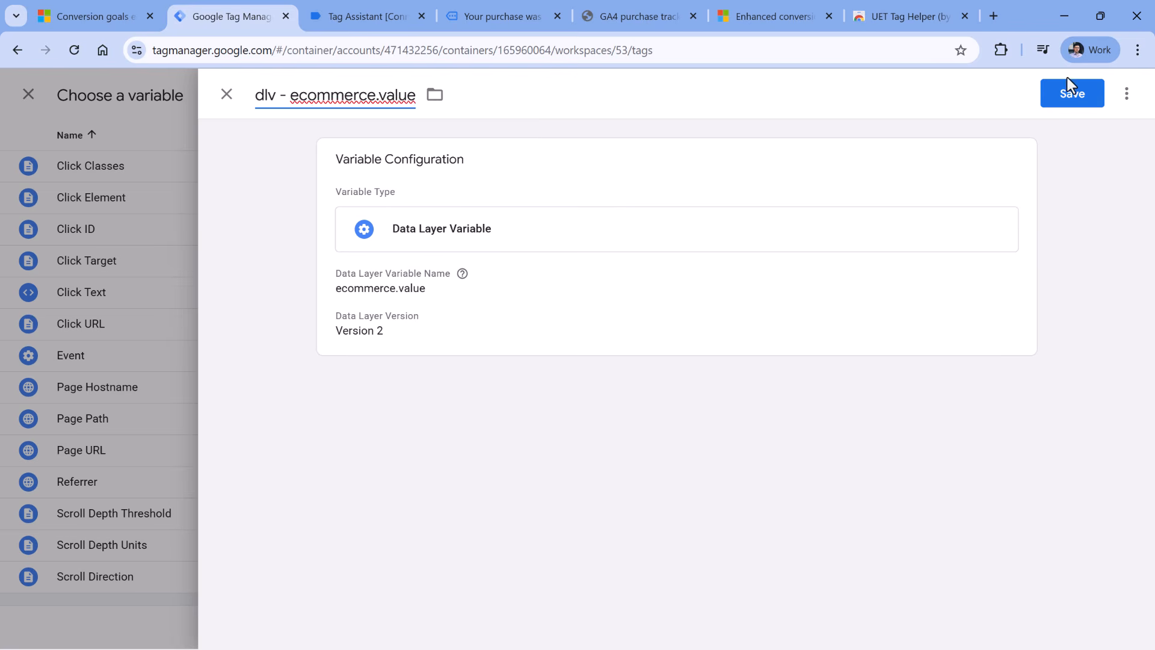
pyautogui.click(1073, 93)
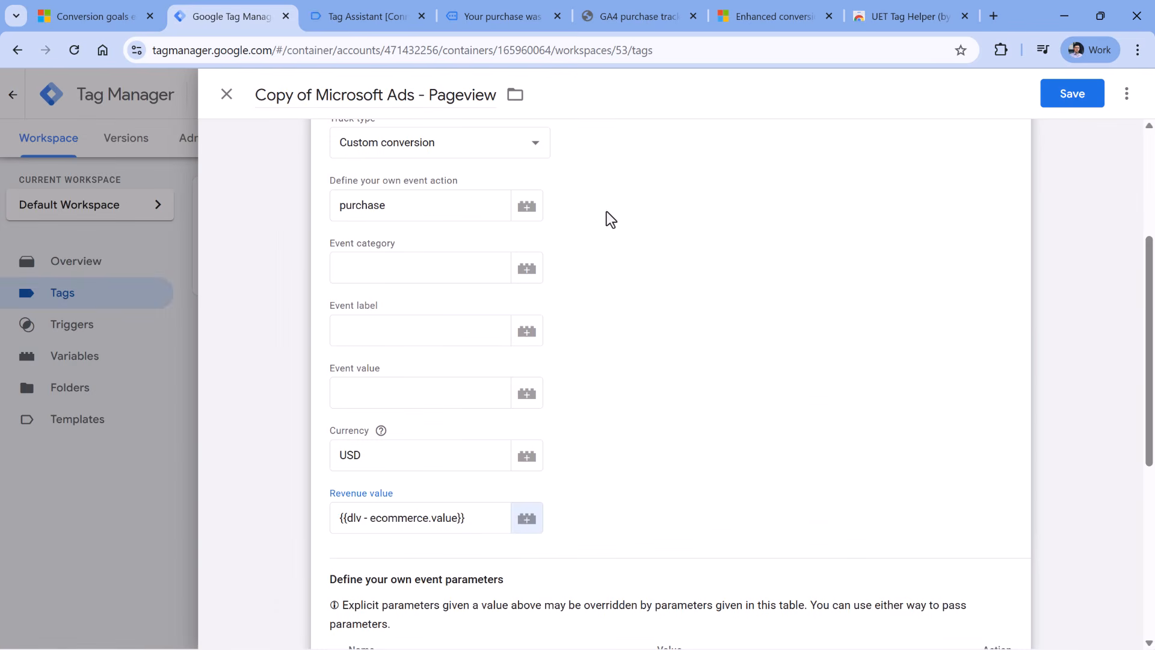
# - Set the copied tag's currency to EUR, matching the currency key in the purchase event's ecommerce data
pyautogui.click(379, 467)
pyautogui.click(365, 26)
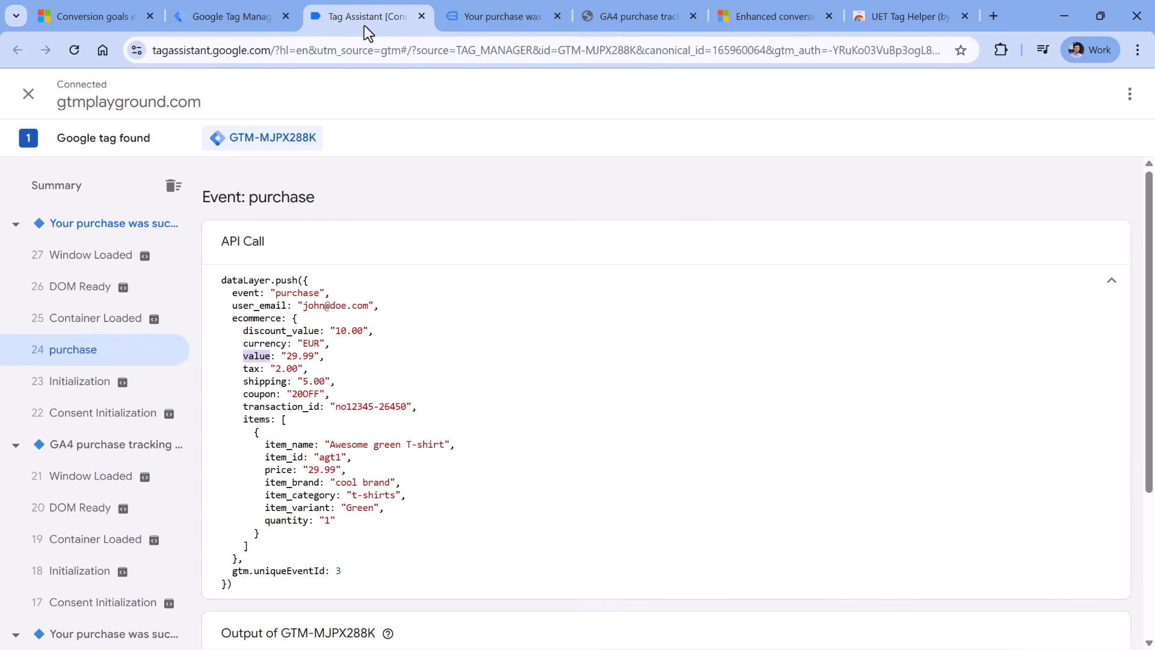
pyautogui.click(309, 346)
pyautogui.click(233, 18)
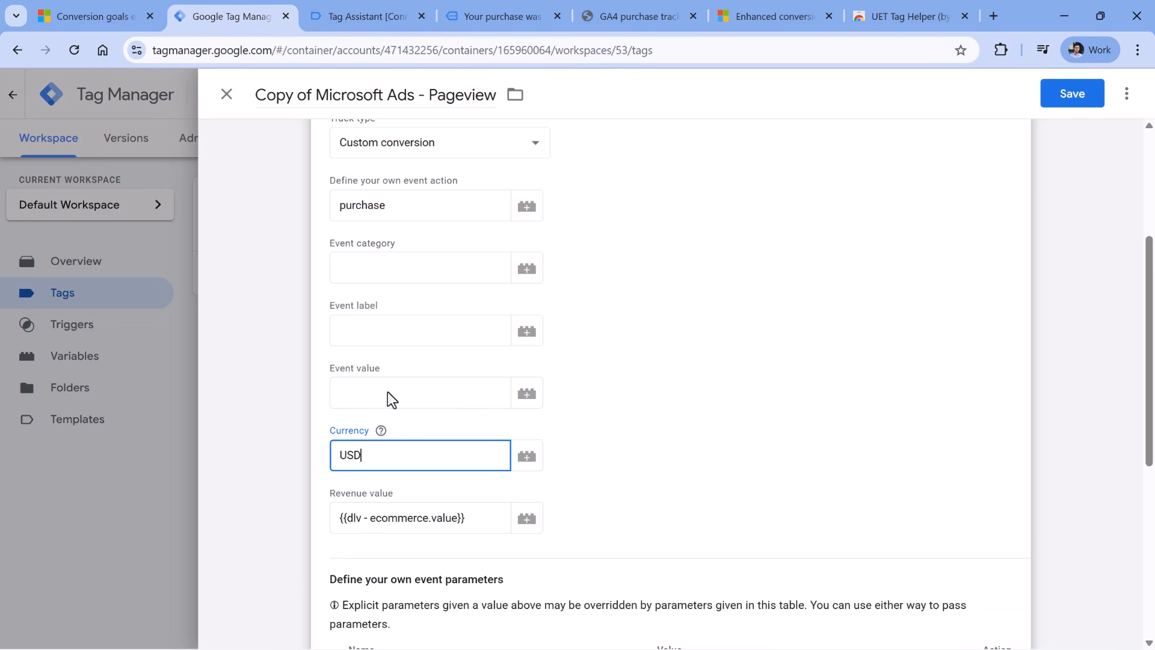
pyautogui.doubleClick(364, 450)
pyautogui.click(360, 13)
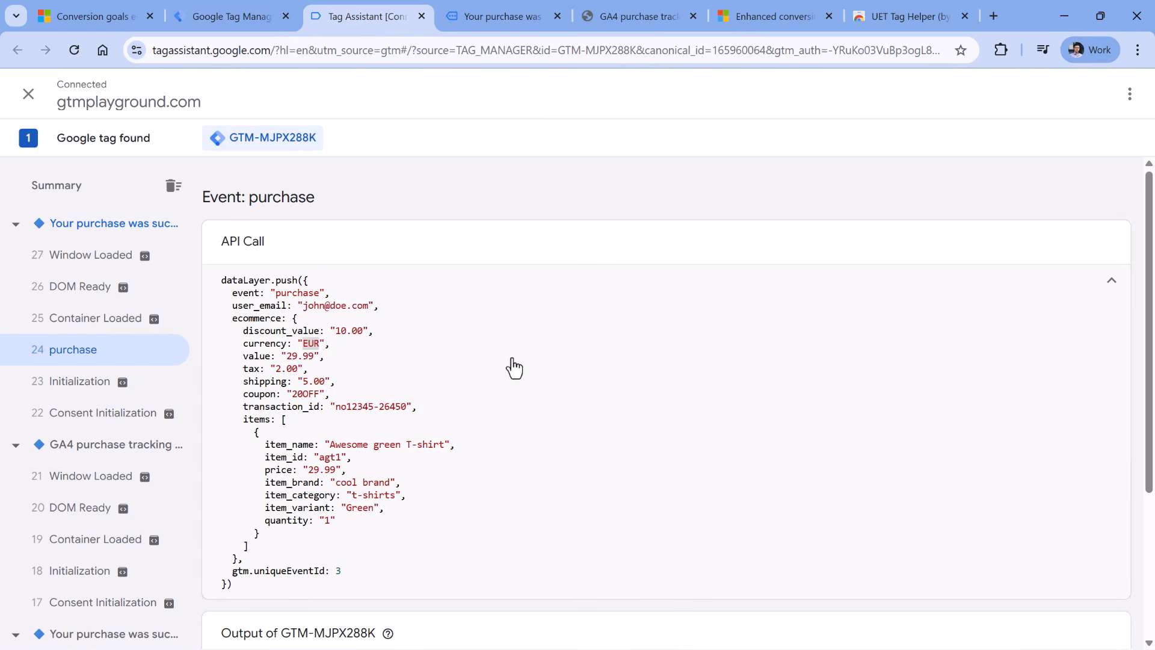
pyautogui.doubleClick(255, 318)
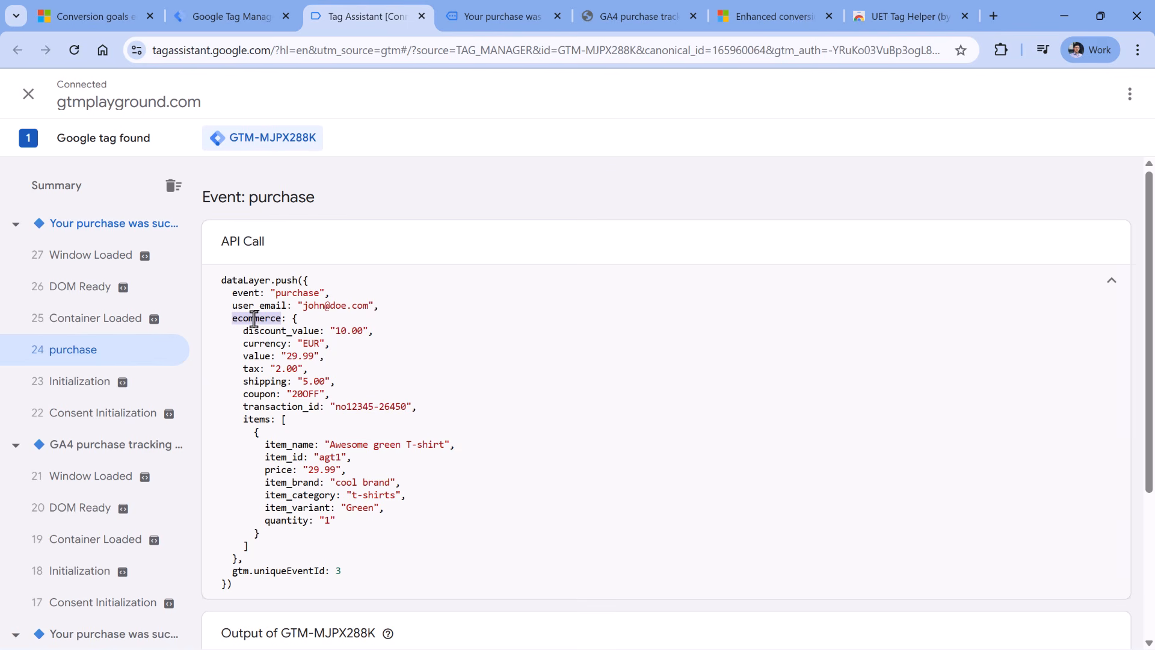
pyautogui.doubleClick(263, 347)
pyautogui.click(243, 16)
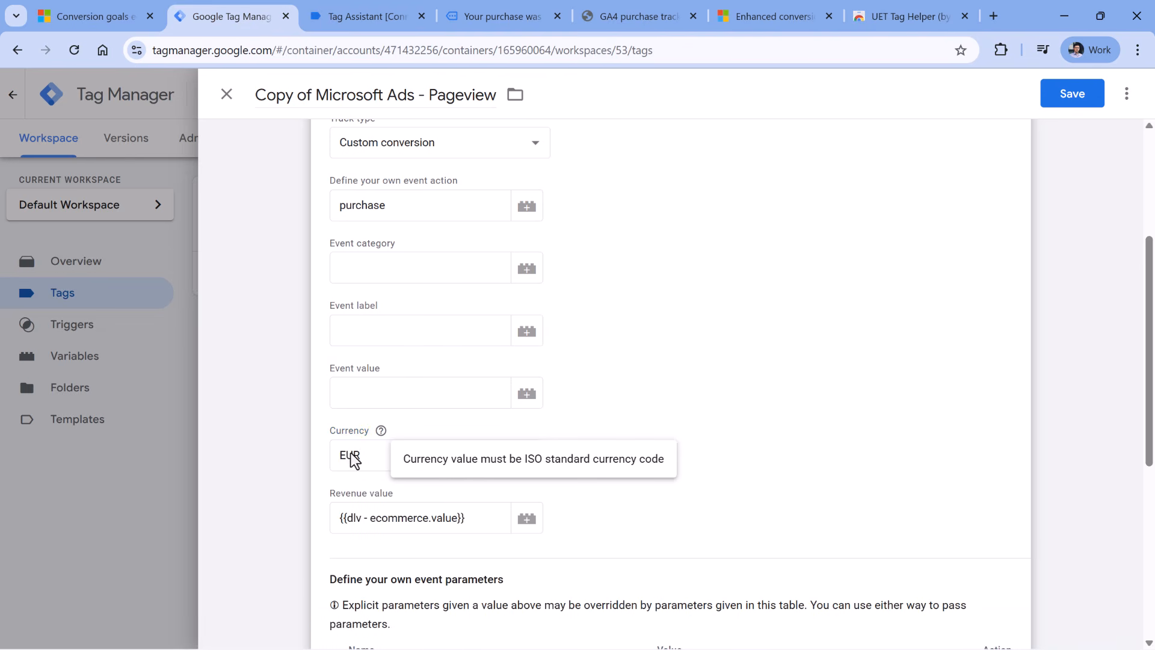
# - Review the copied tag's event action, currency, revenue value and firing trigger
pyautogui.click(623, 296)
pyautogui.scroll(4, 623, 294)
pyautogui.scroll(-1, 626, 317)
pyautogui.scroll(-1, 629, 302)
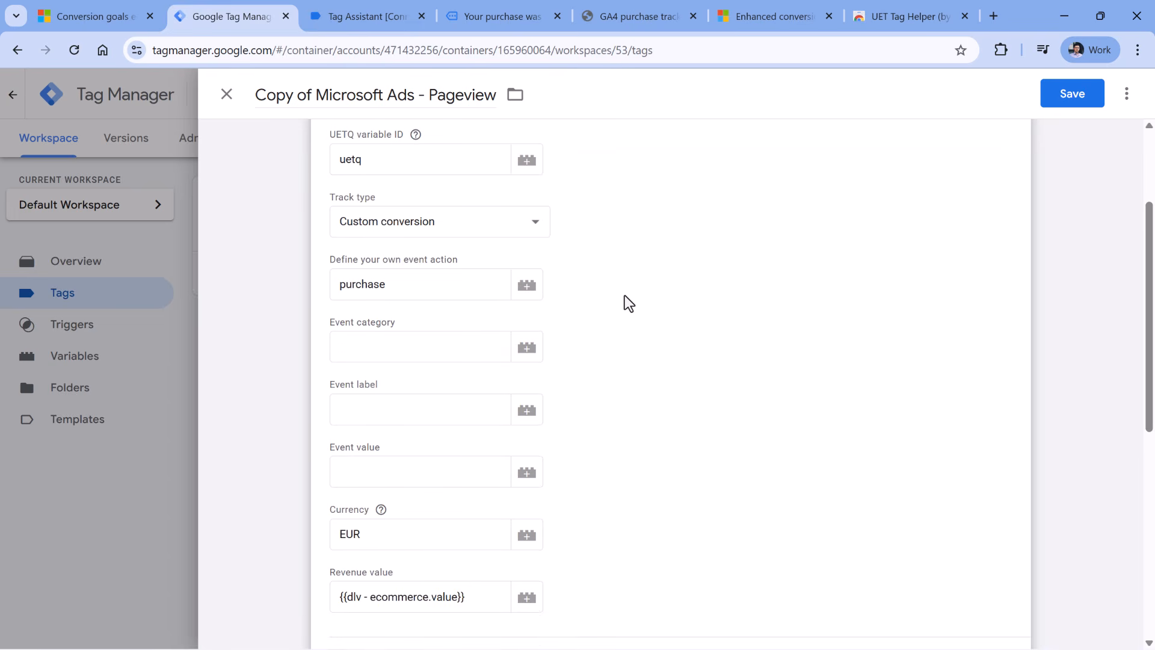
pyautogui.doubleClick(387, 284)
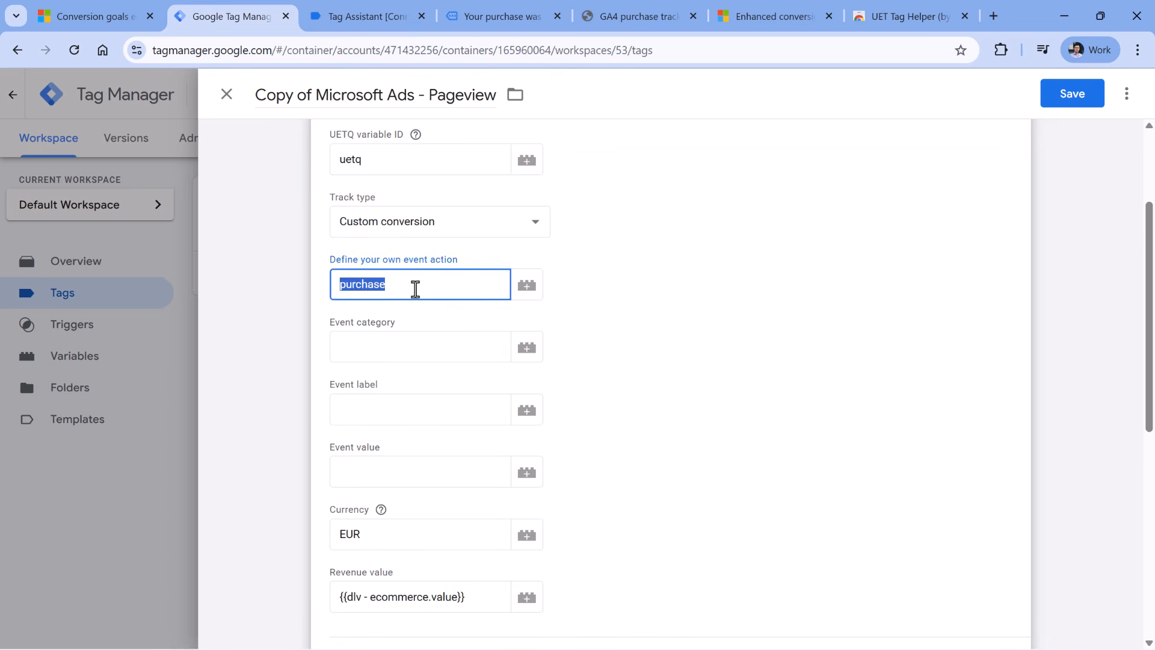
pyautogui.scroll(-3, 628, 278)
pyautogui.scroll(1, 629, 272)
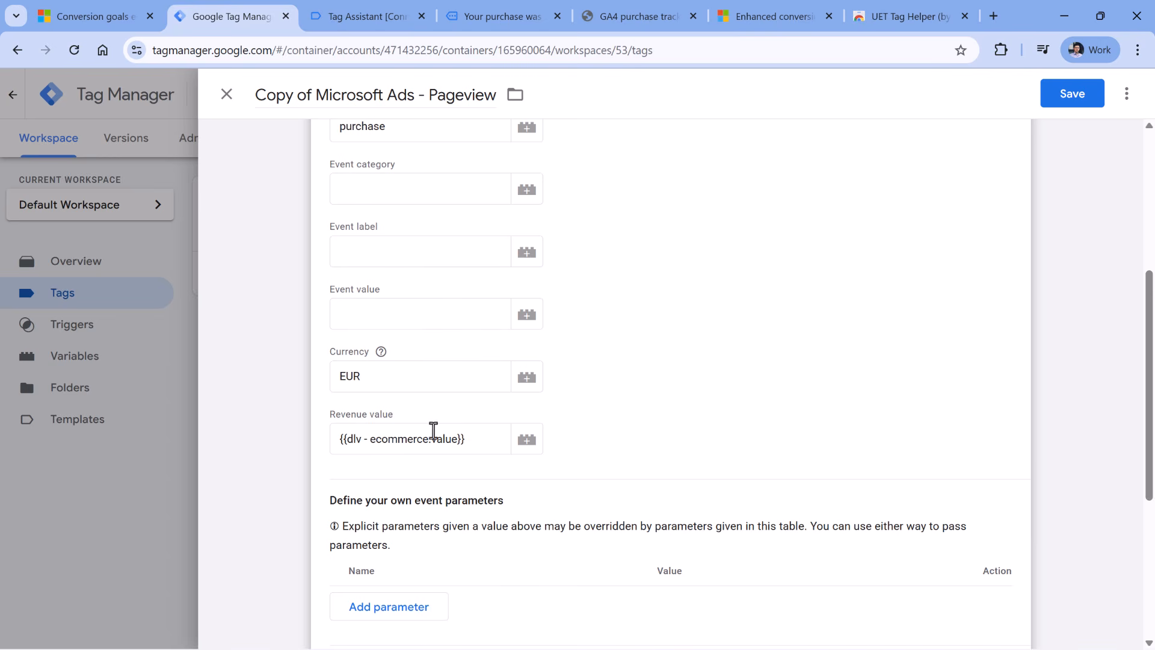
pyautogui.moveTo(460, 434); pyautogui.dragTo(330, 438)
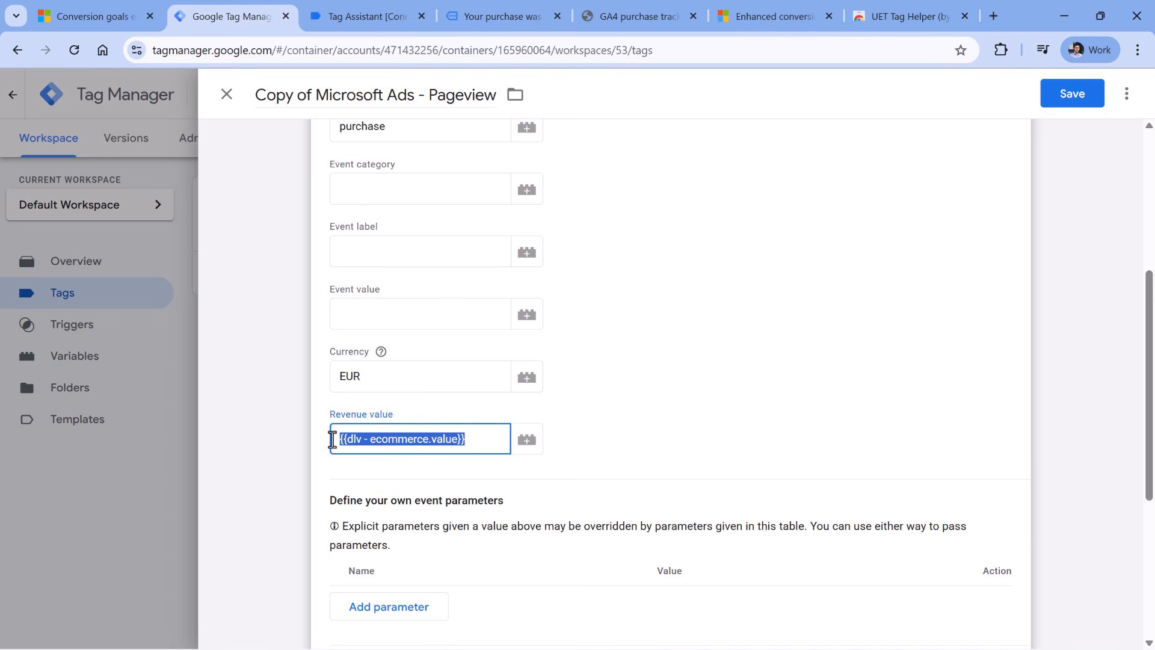
pyautogui.doubleClick(350, 383)
pyautogui.scroll(-5, 604, 359)
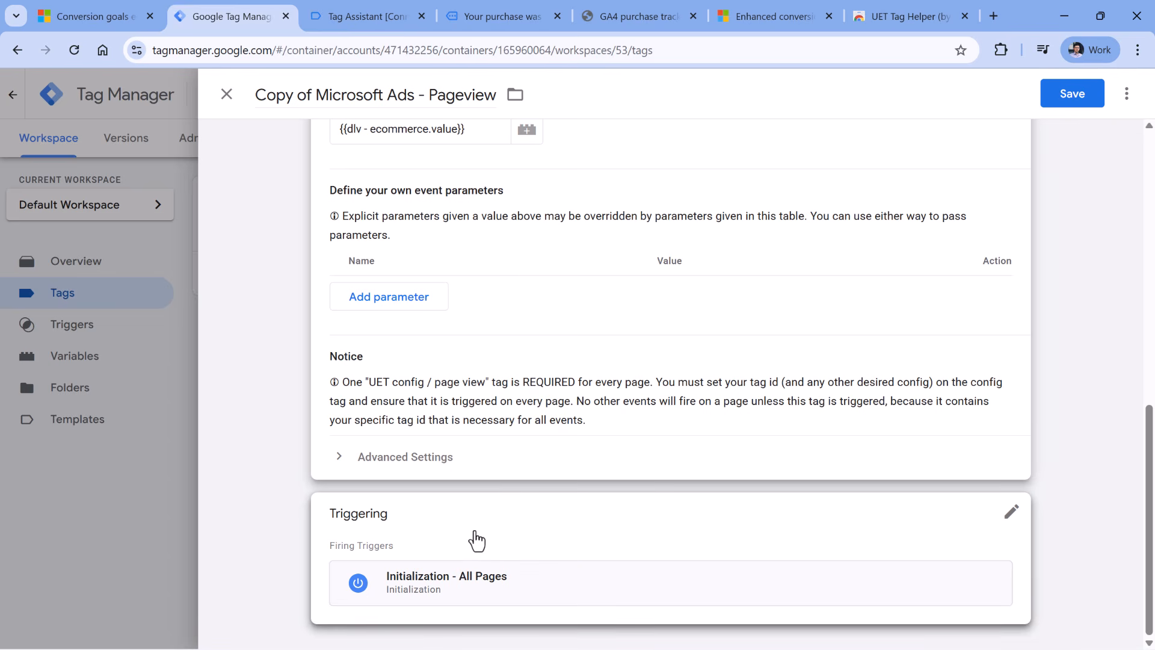
# - Check the event name in the purchase data layer push in Tag Assistant, and return to the copied tag's triggering settings
pyautogui.click(369, 18)
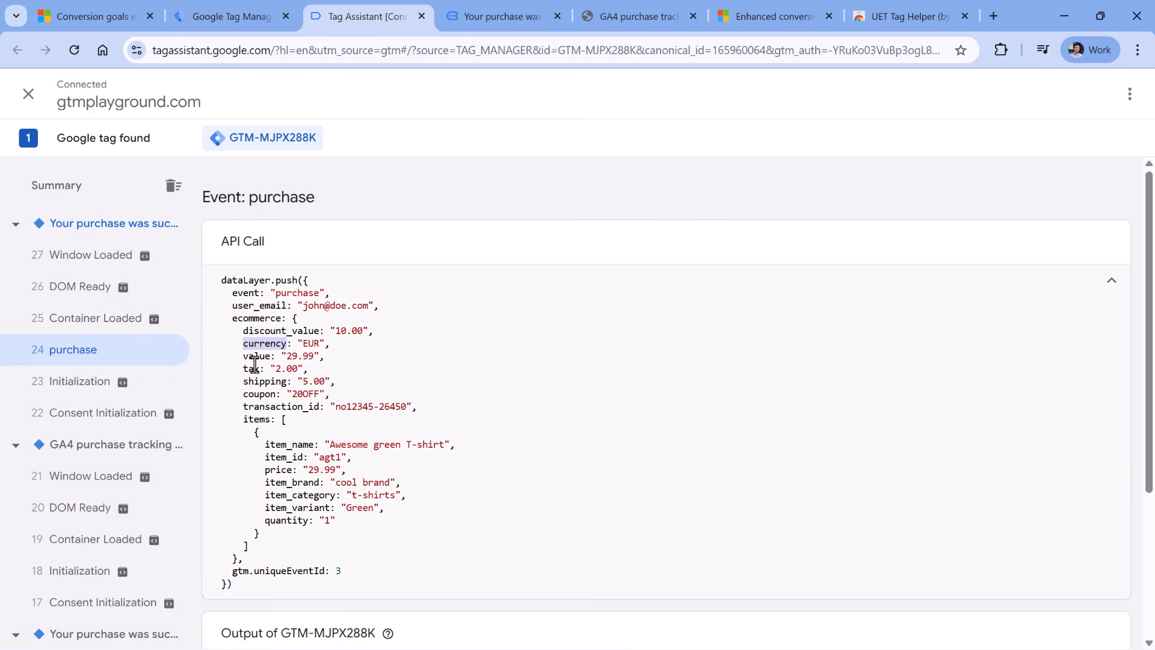
pyautogui.moveTo(232, 293); pyautogui.dragTo(324, 295)
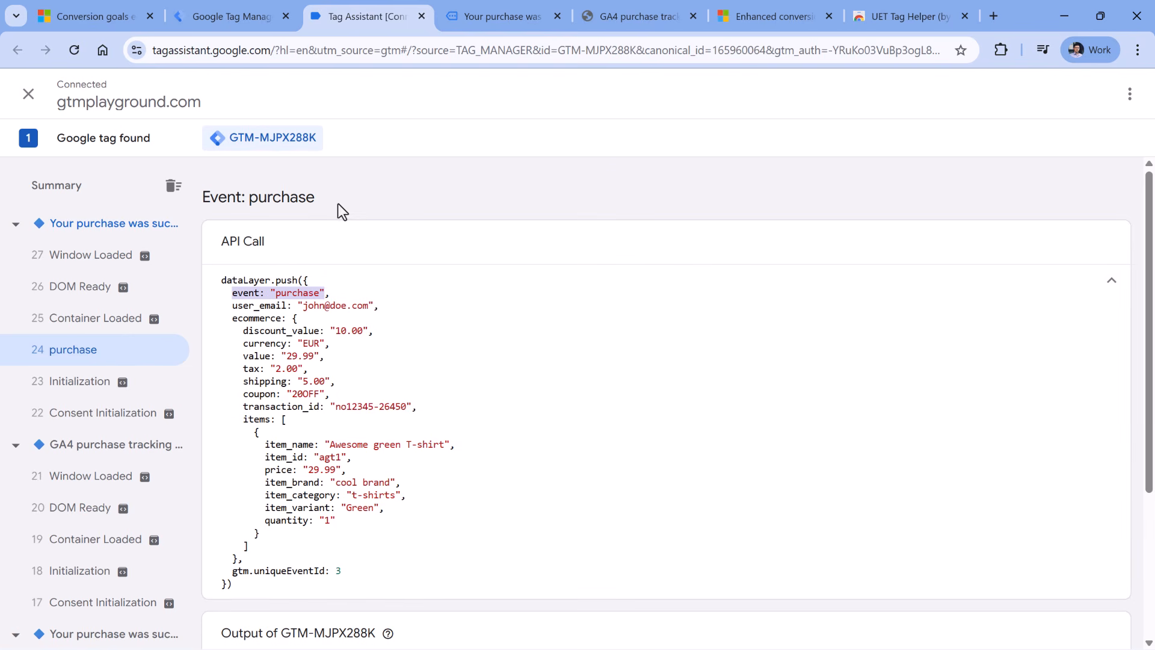
pyautogui.click(290, 295)
pyautogui.doubleClick(298, 294)
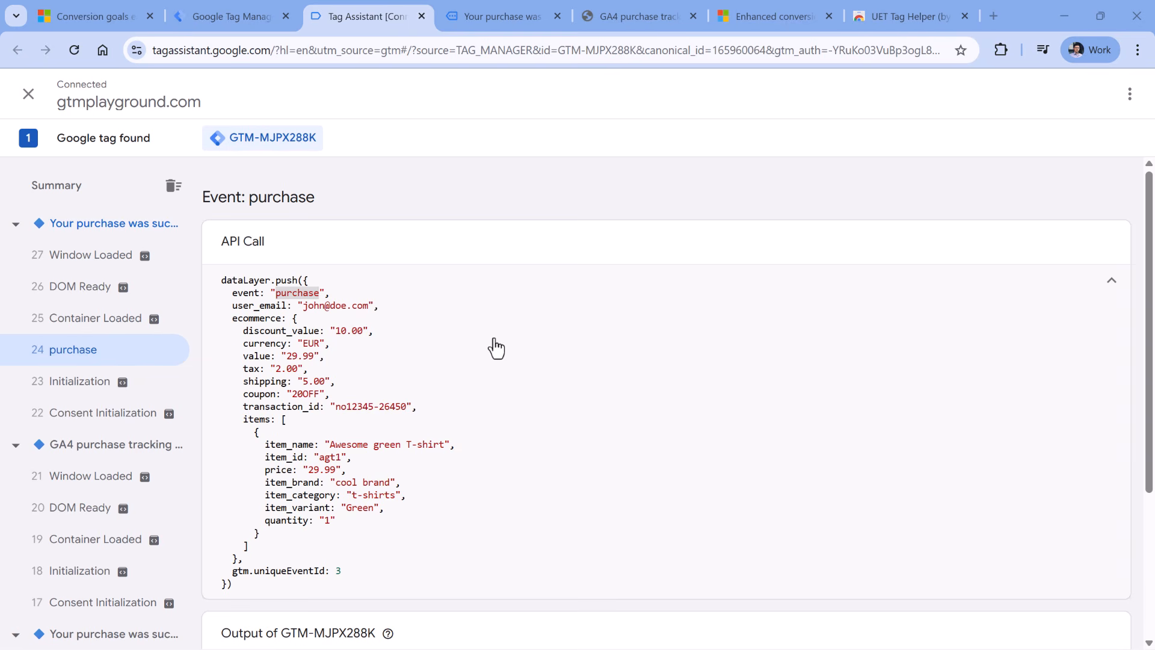
pyautogui.click(339, 274)
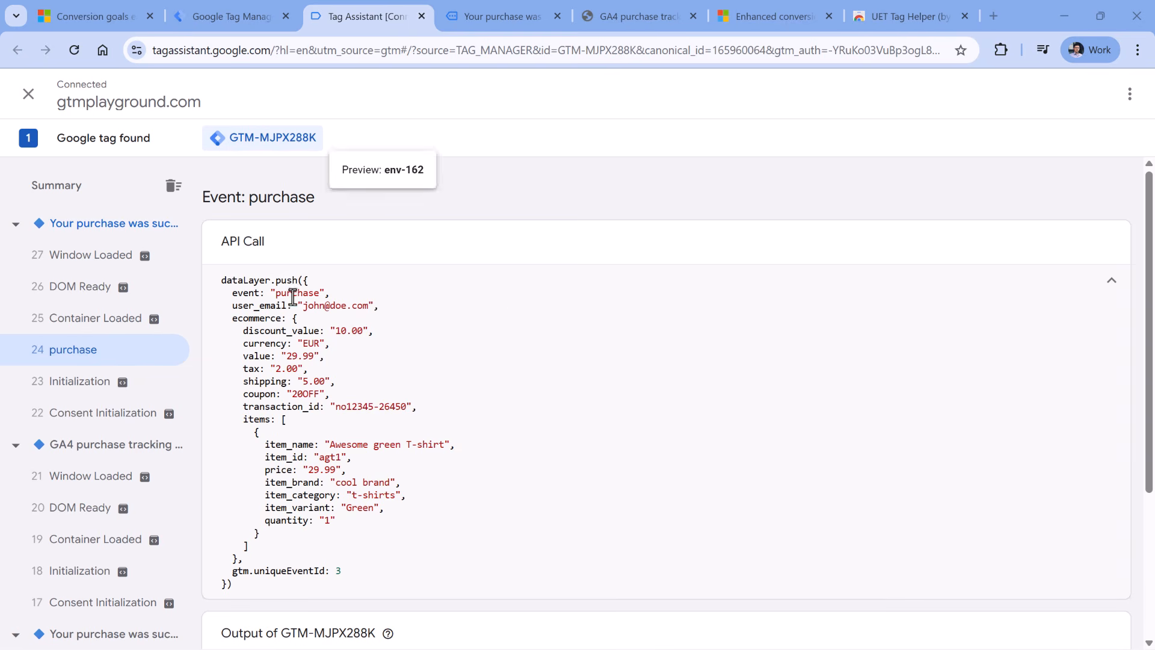
pyautogui.doubleClick(297, 292)
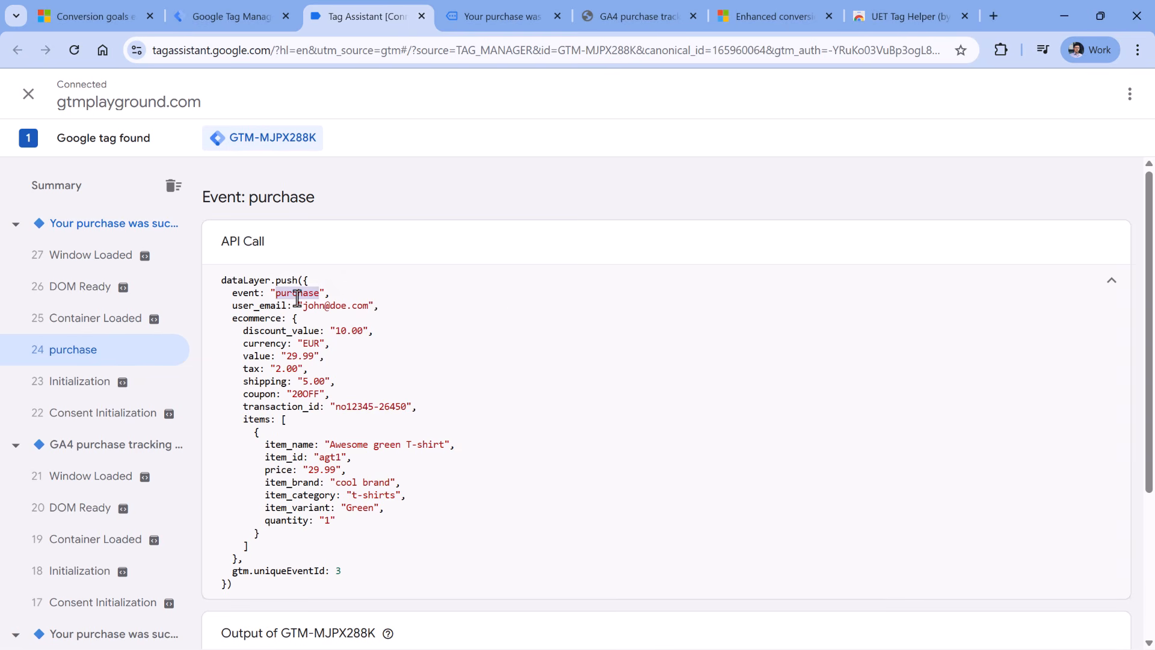
pyautogui.click(231, 15)
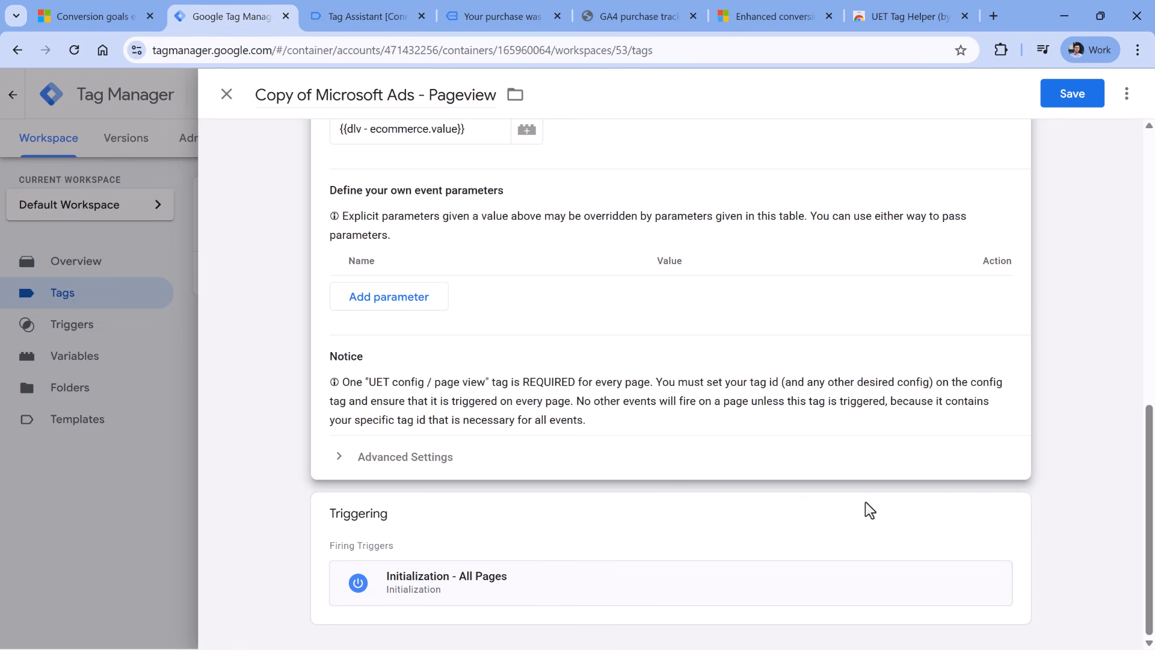
# - Replace the copied tag's Initialization - All Pages trigger by starting a new trigger of type Custom Event
pyautogui.click(1012, 517)
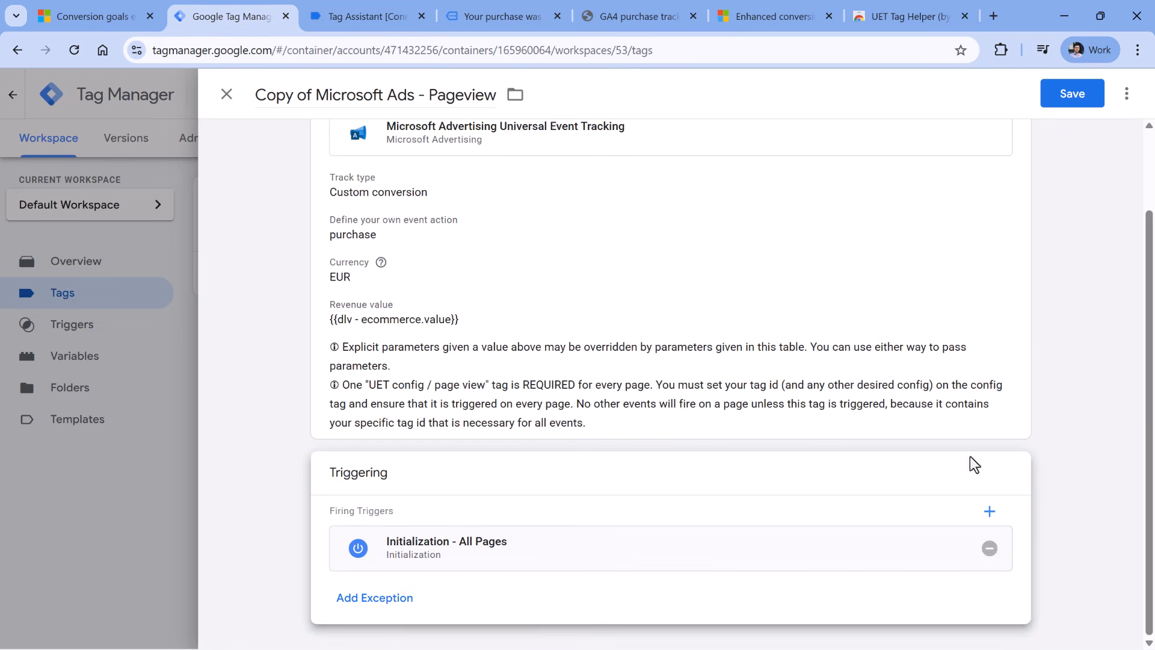
pyautogui.click(989, 549)
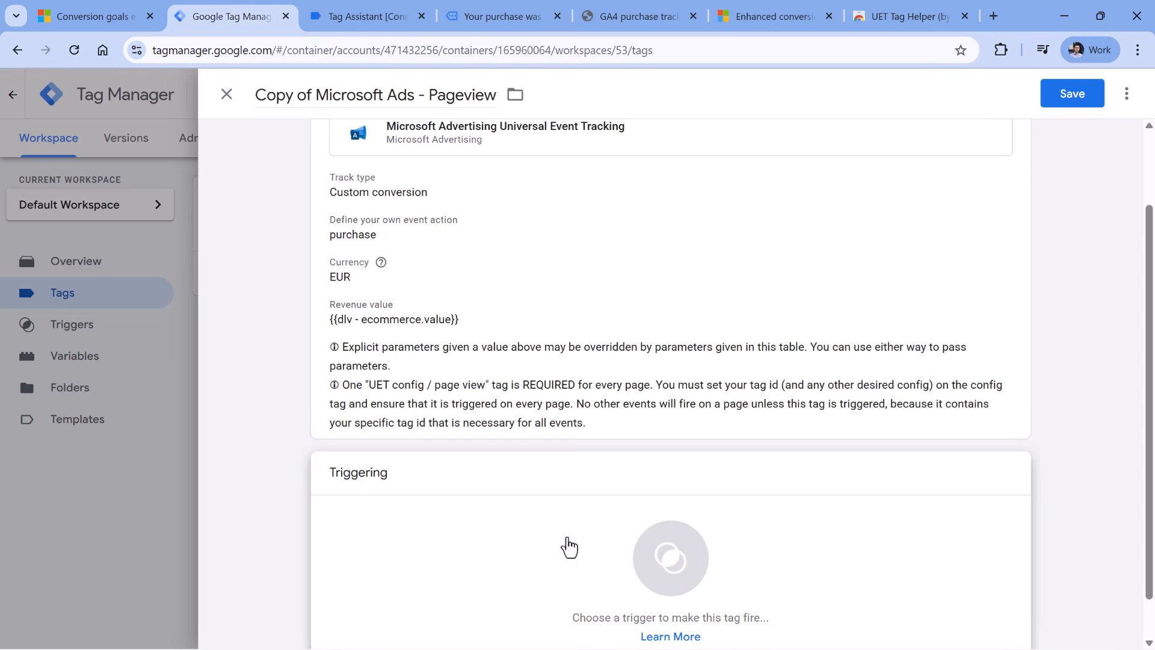
pyautogui.click(457, 530)
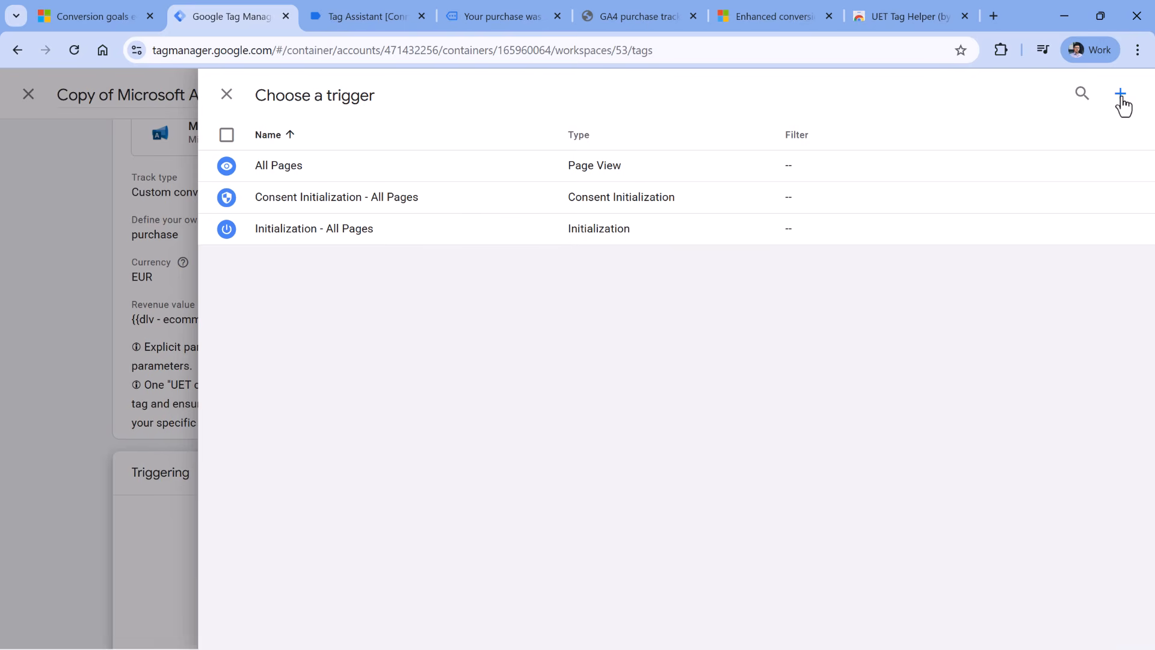
pyautogui.click(1121, 103)
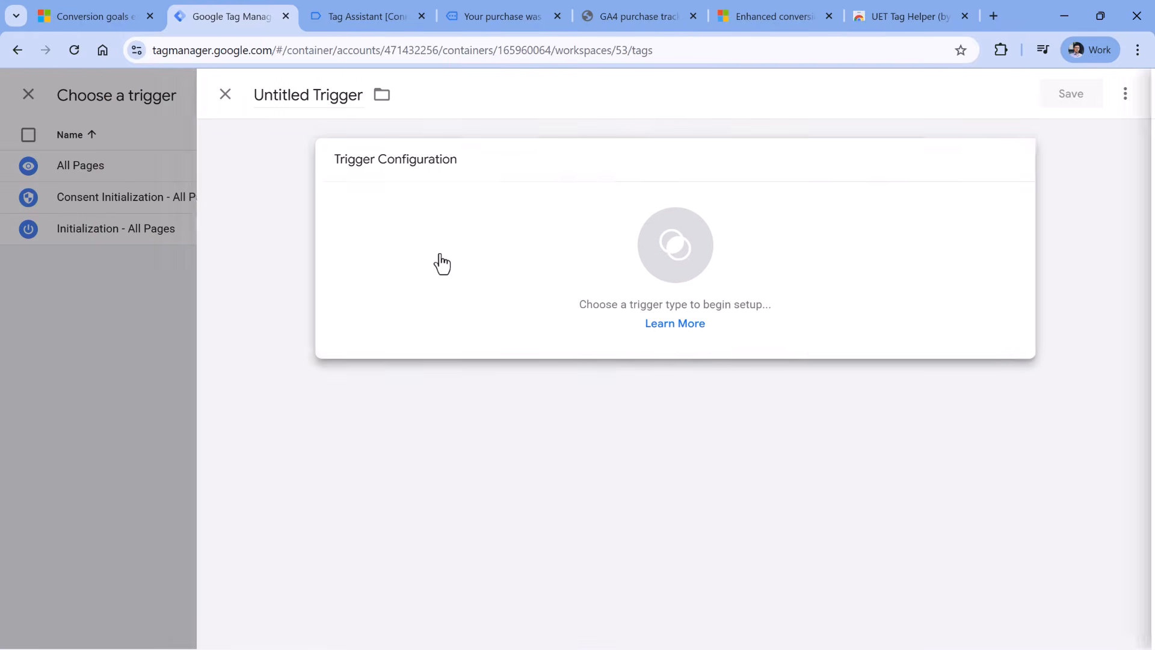
pyautogui.click(442, 263)
pyautogui.scroll(-5, 781, 253)
pyautogui.click(758, 454)
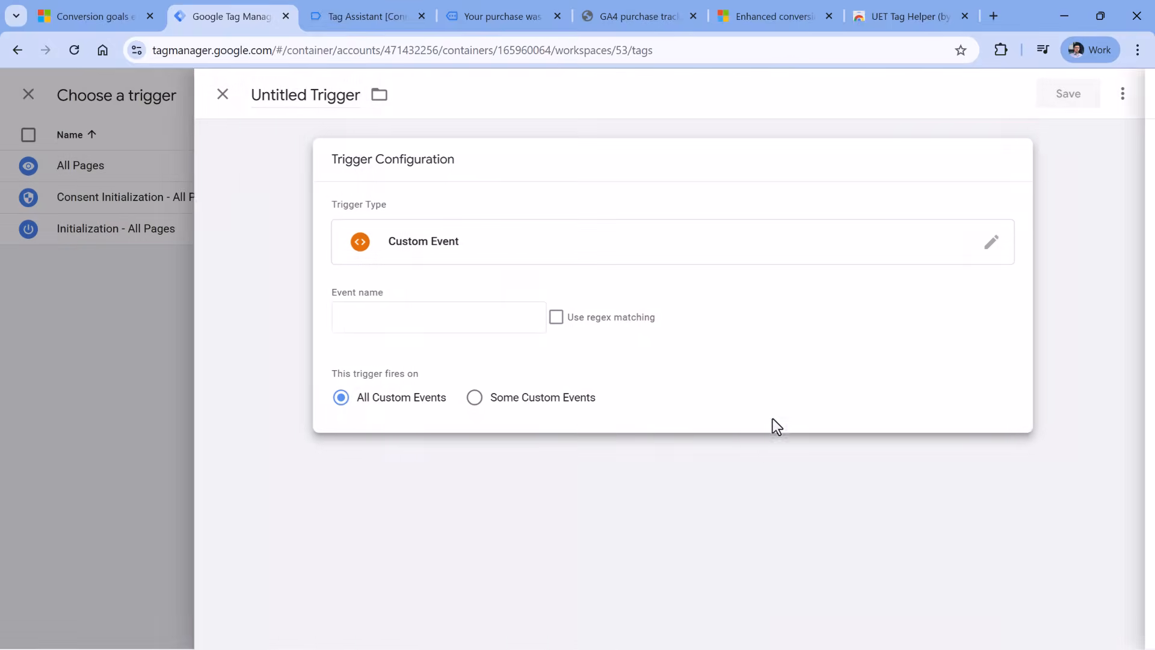
# - Copy the event name "purchase" from the data layer push in Tag Assistant and use it as the trigger's event name
pyautogui.click(423, 319)
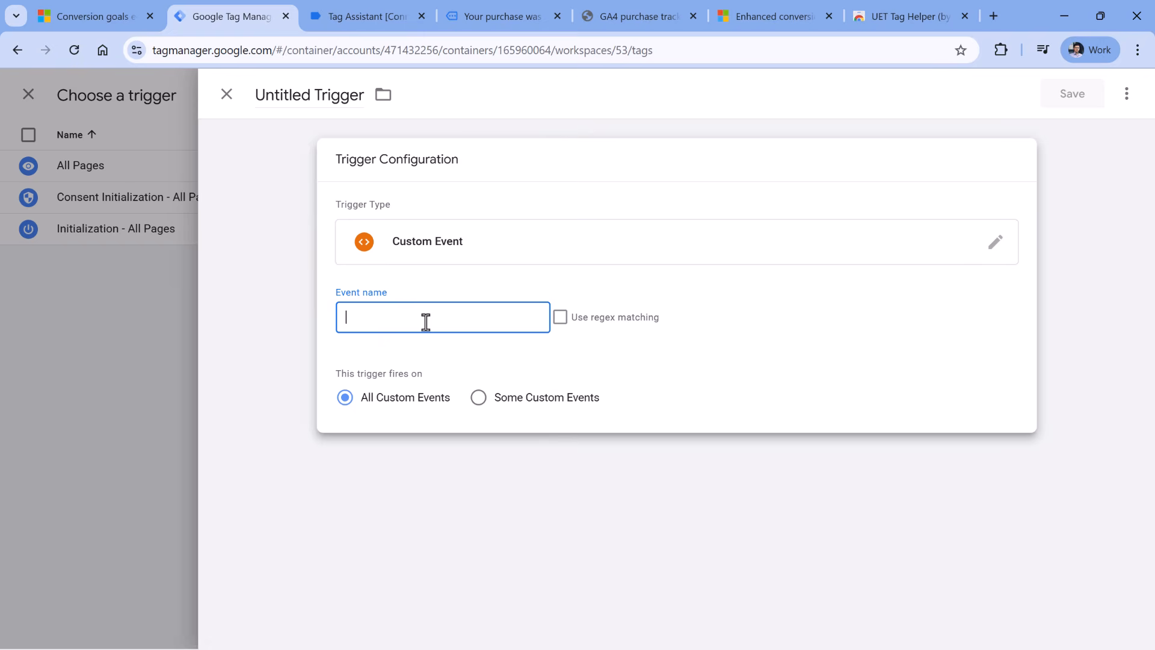
pyautogui.click(351, 13)
pyautogui.doubleClick(296, 297)
pyautogui.rightClick(312, 296)
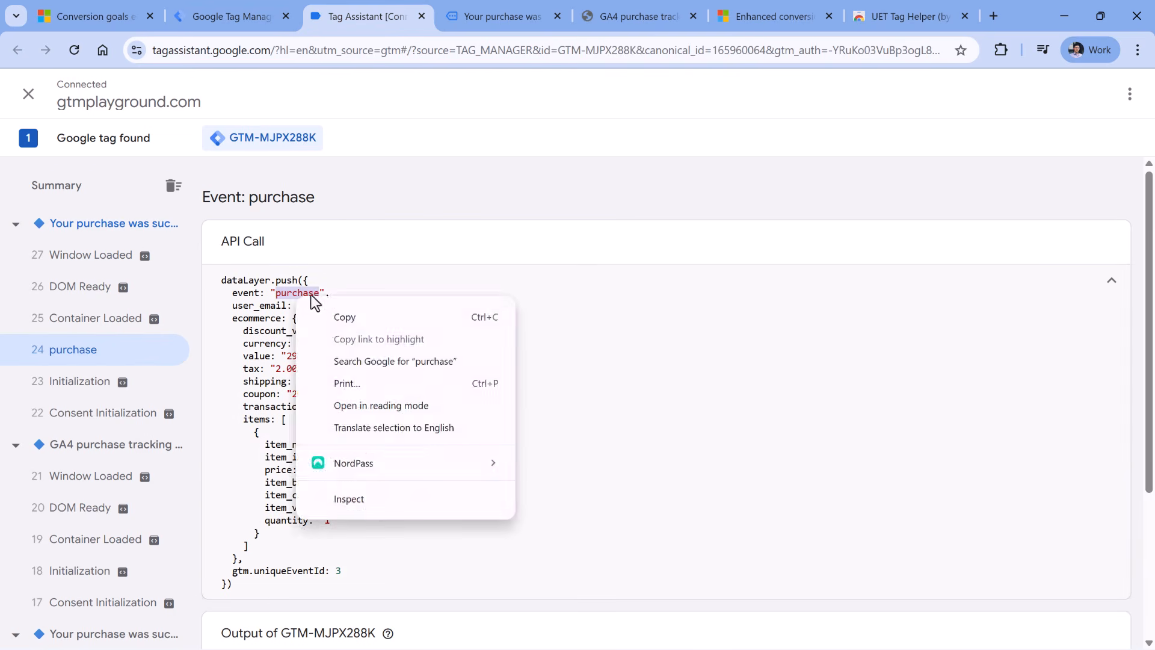
pyautogui.click(324, 310)
pyautogui.click(231, 16)
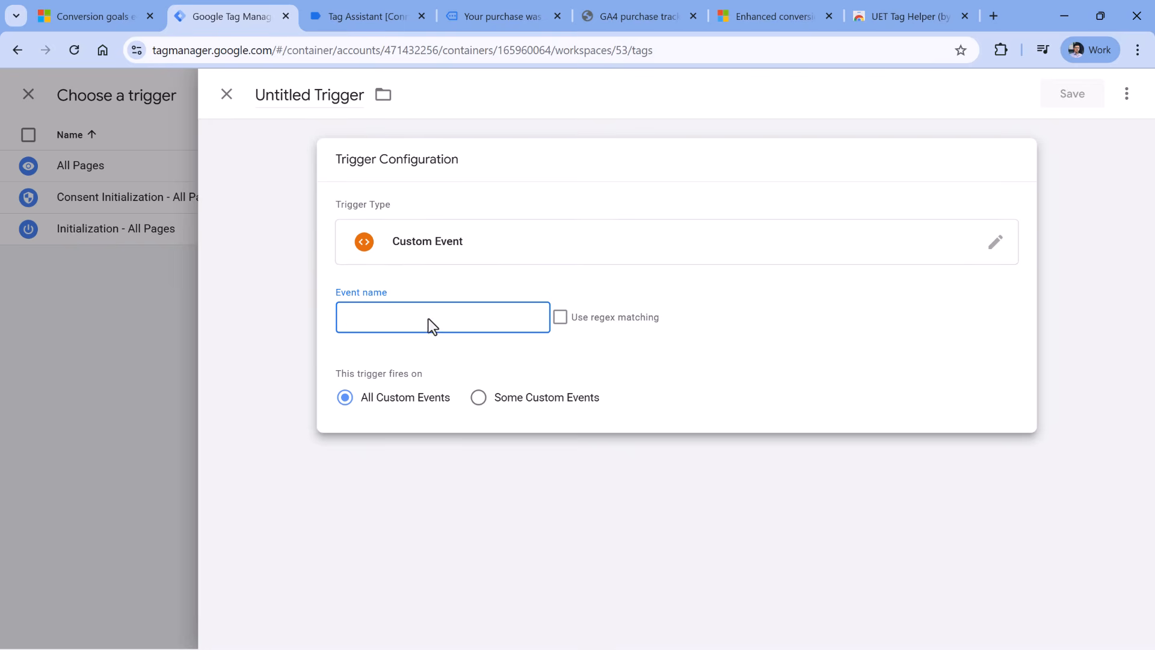
pyautogui.hotkey('ctrl', 'v')
# - Name the trigger "custom - purchase" and save it as the tag's firing trigger
pyautogui.tripleClick(287, 96)
pyautogui.write('cus')
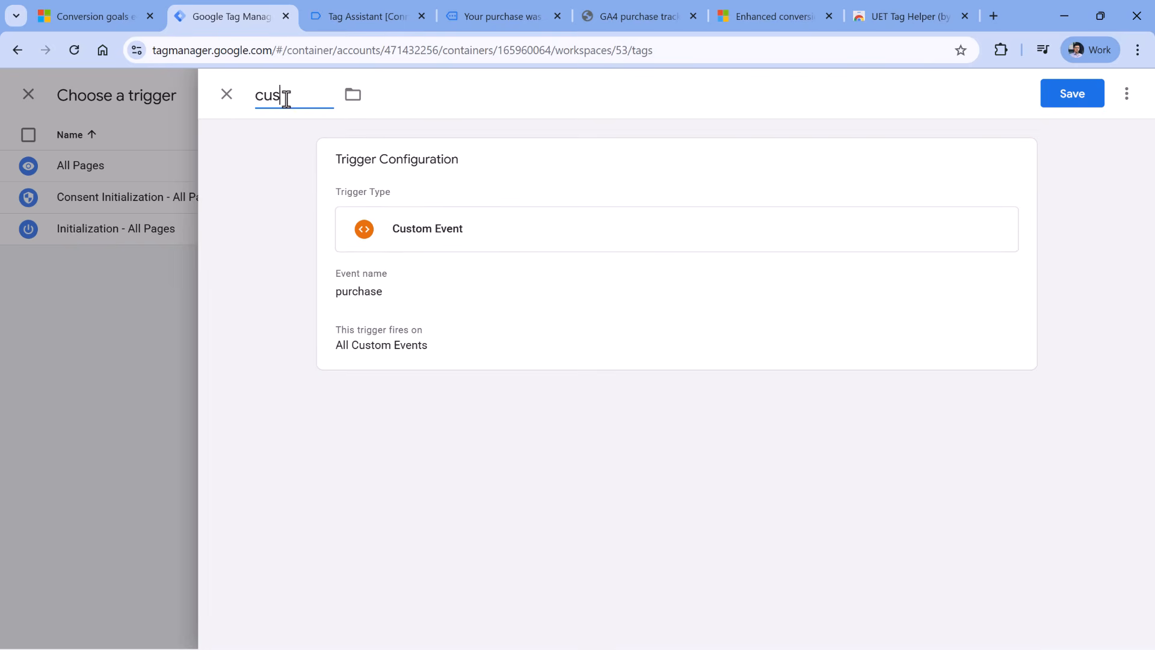
pyautogui.write('tom -')
pyautogui.hotkey('ctrl', 'v')
pyautogui.click(1071, 96)
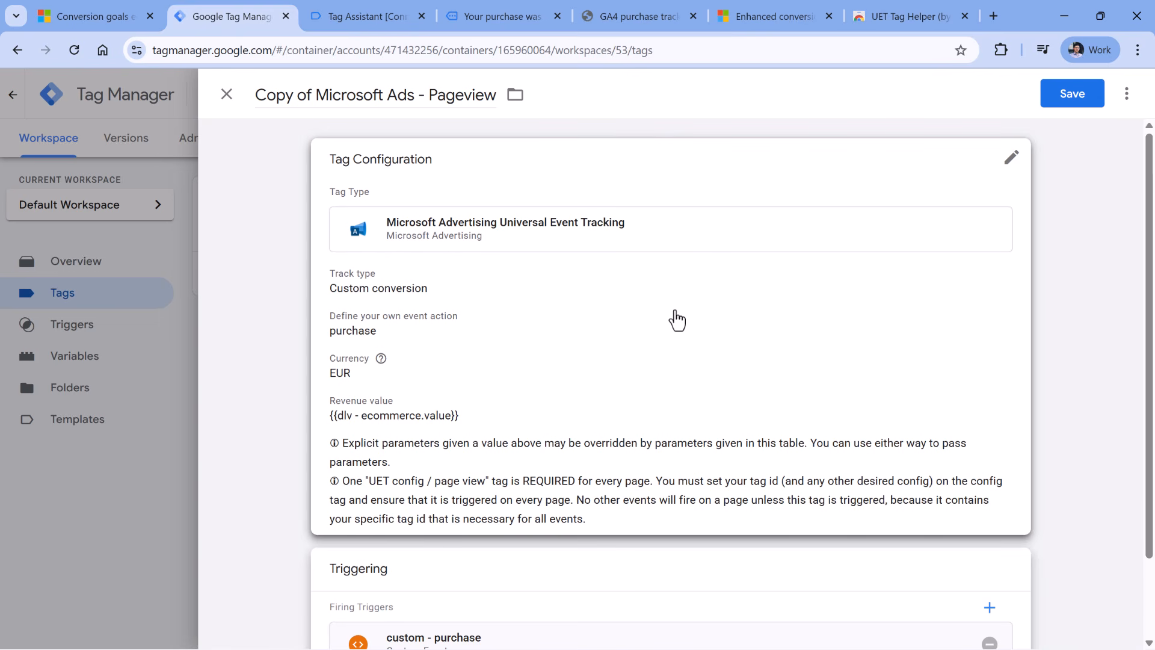
# - Review the copied tag's settings, rename the tag "Microsoft Ads - purchase" and save it
pyautogui.scroll(-2, 458, 559)
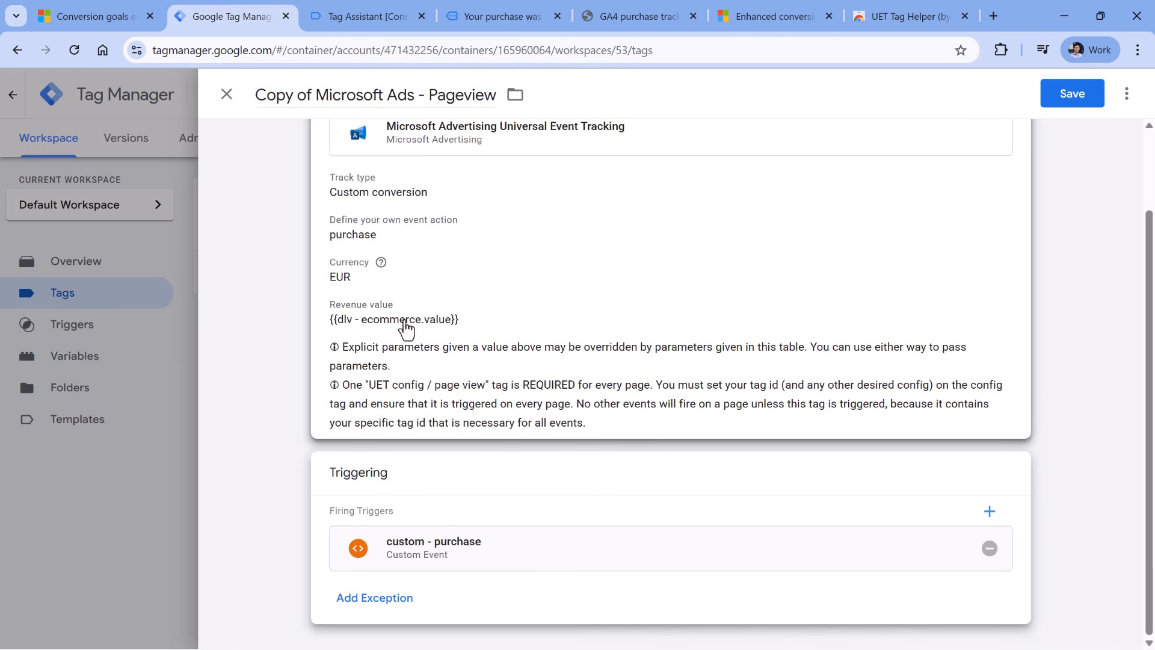
pyautogui.moveTo(372, 266)
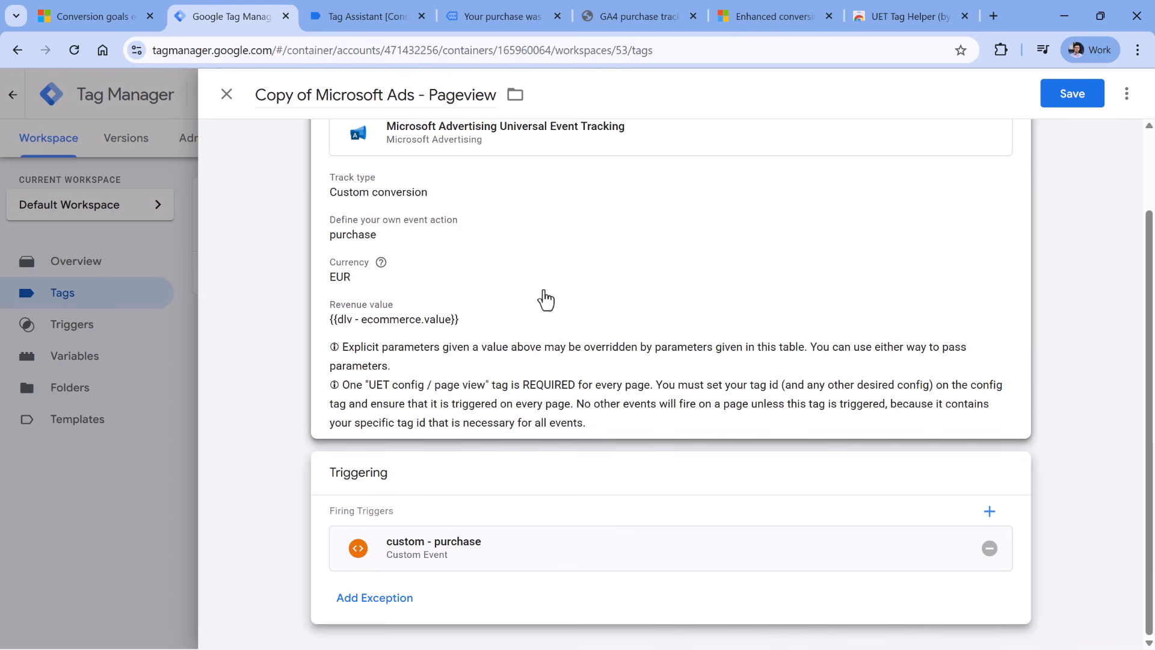
pyautogui.moveTo(315, 96); pyautogui.dragTo(252, 91)
pyautogui.scroll(1, 309, 146)
pyautogui.press('BackSpace')
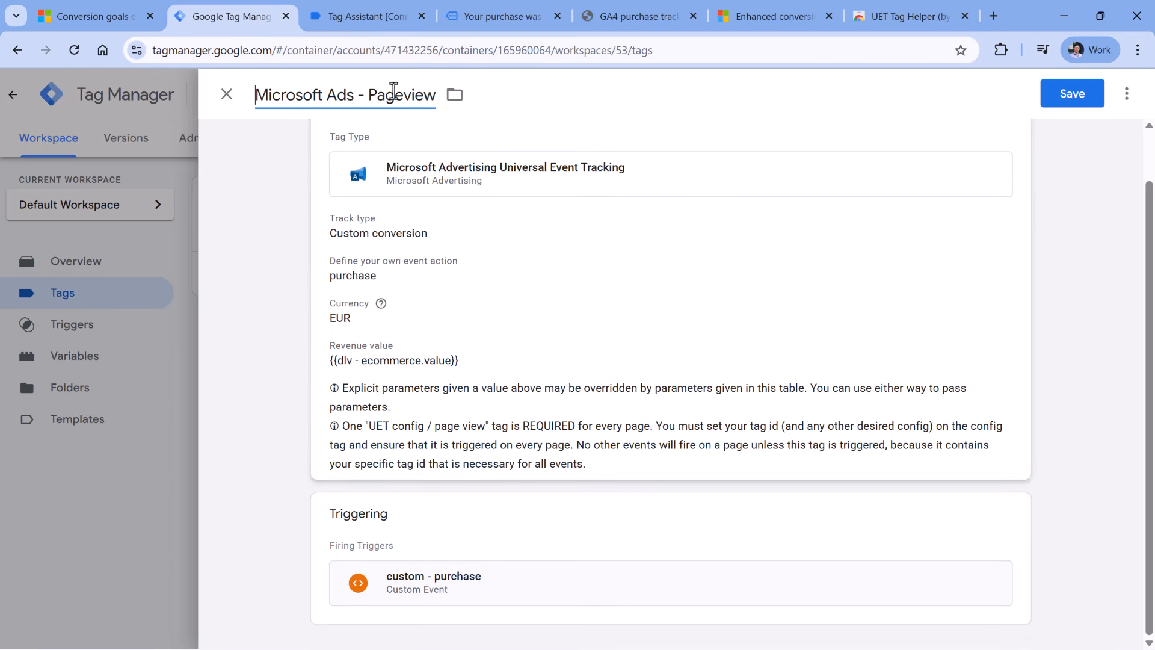
pyautogui.doubleClick(395, 90)
pyautogui.write('purchase')
pyautogui.click(1075, 97)
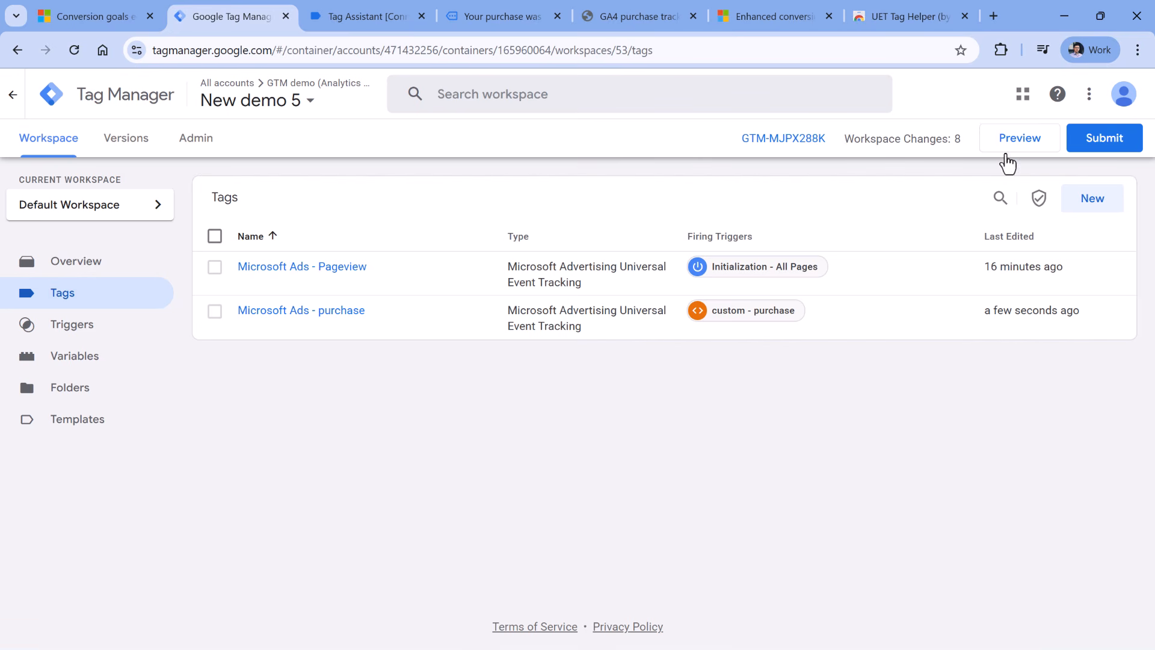
# - Preview the container on the demo site and examine the page load event's parameters in UET Tag Helper
pyautogui.click(1025, 144)
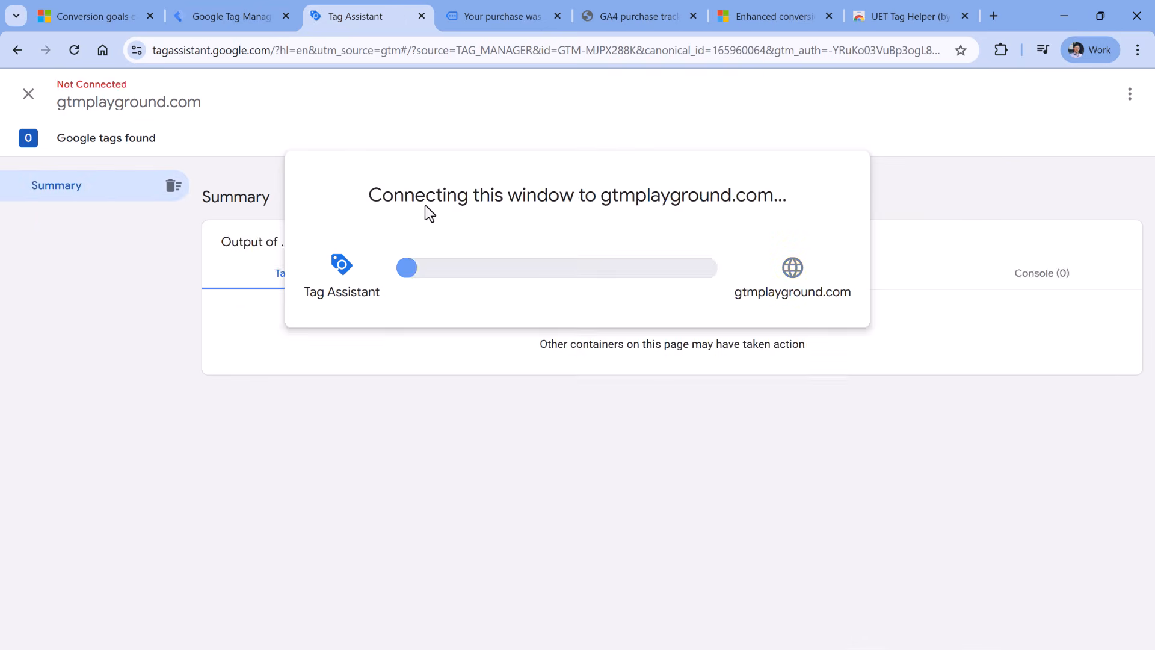
pyautogui.click(503, 17)
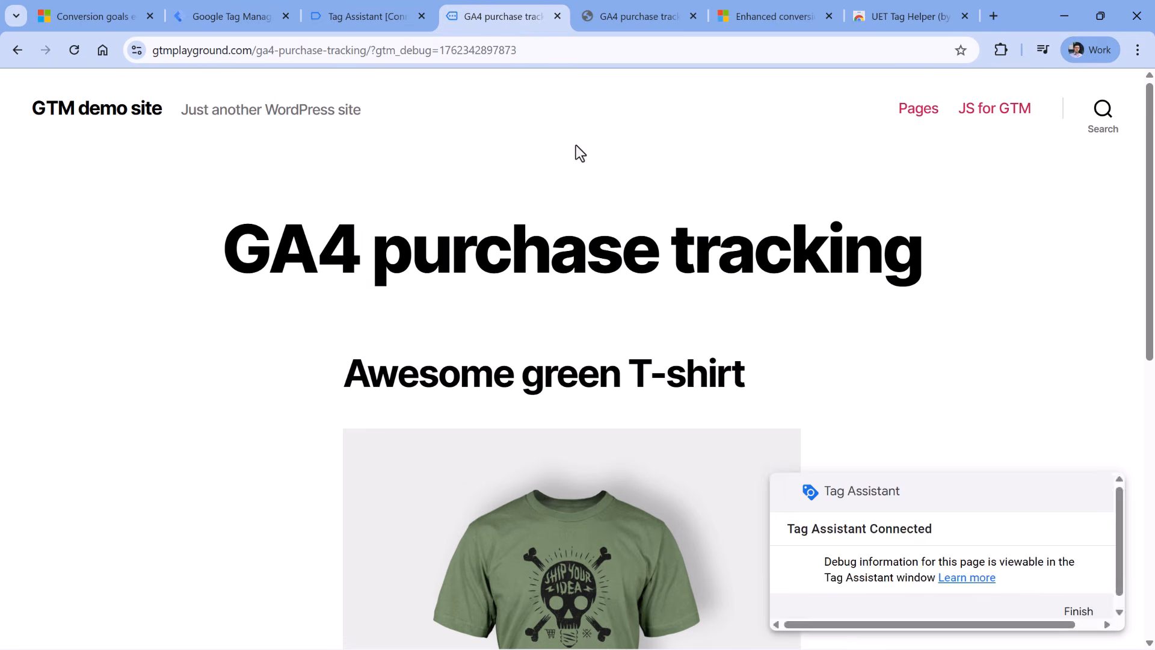
pyautogui.click(1000, 49)
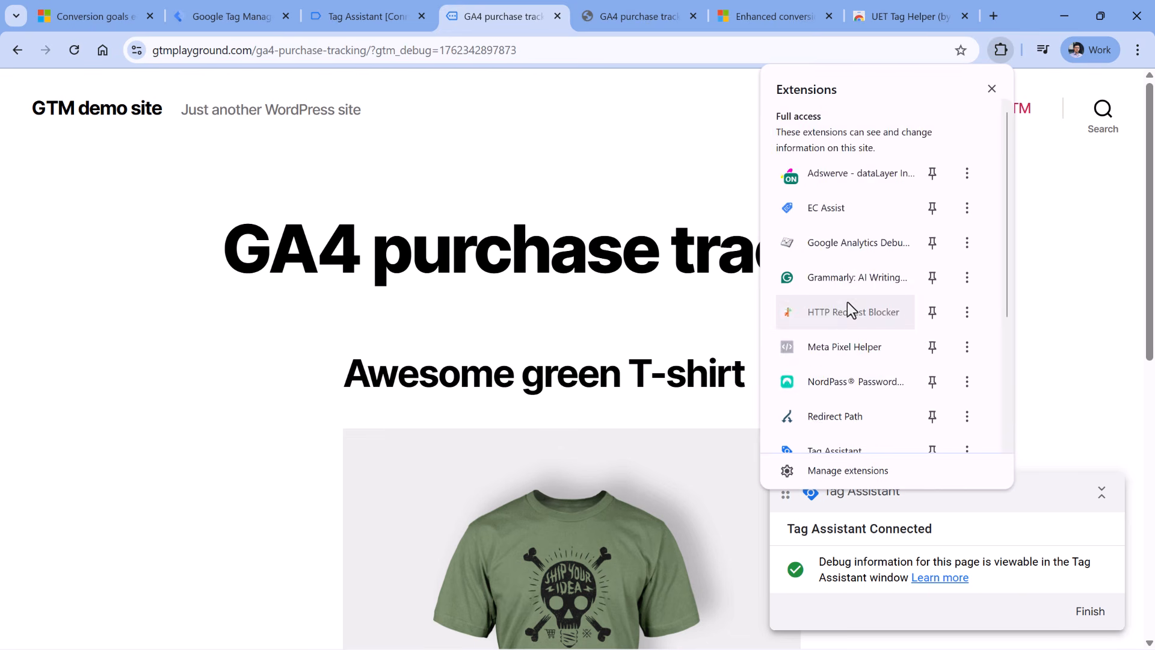
pyautogui.scroll(-1, 845, 304)
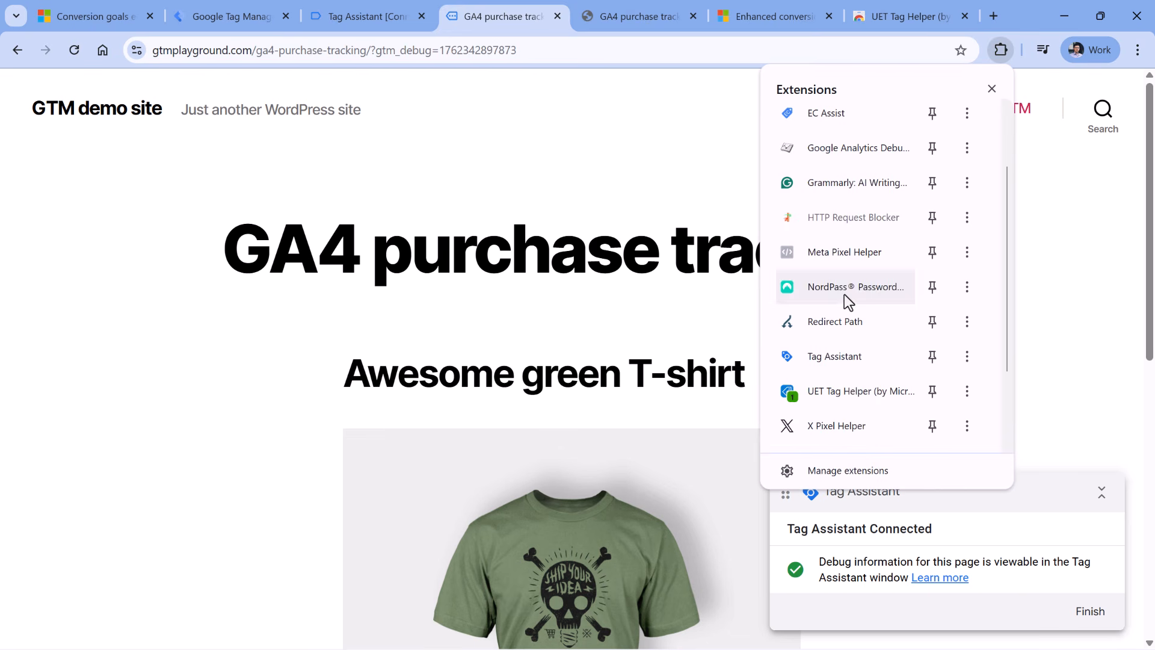
pyautogui.click(849, 394)
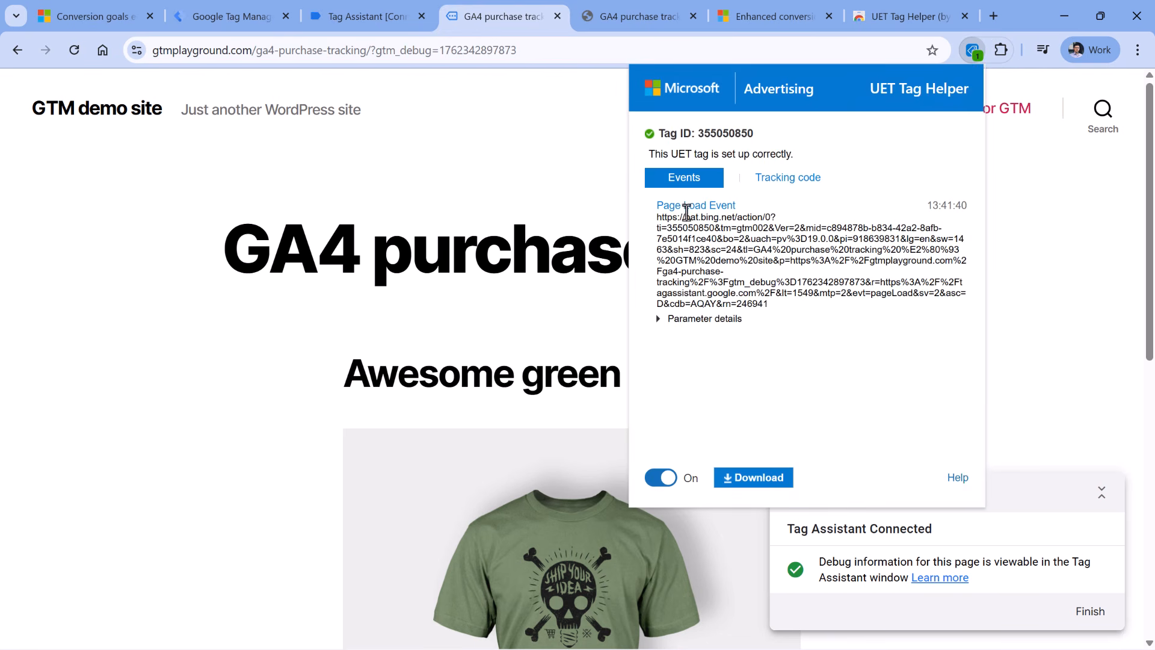
pyautogui.click(673, 318)
pyautogui.scroll(-3, 728, 355)
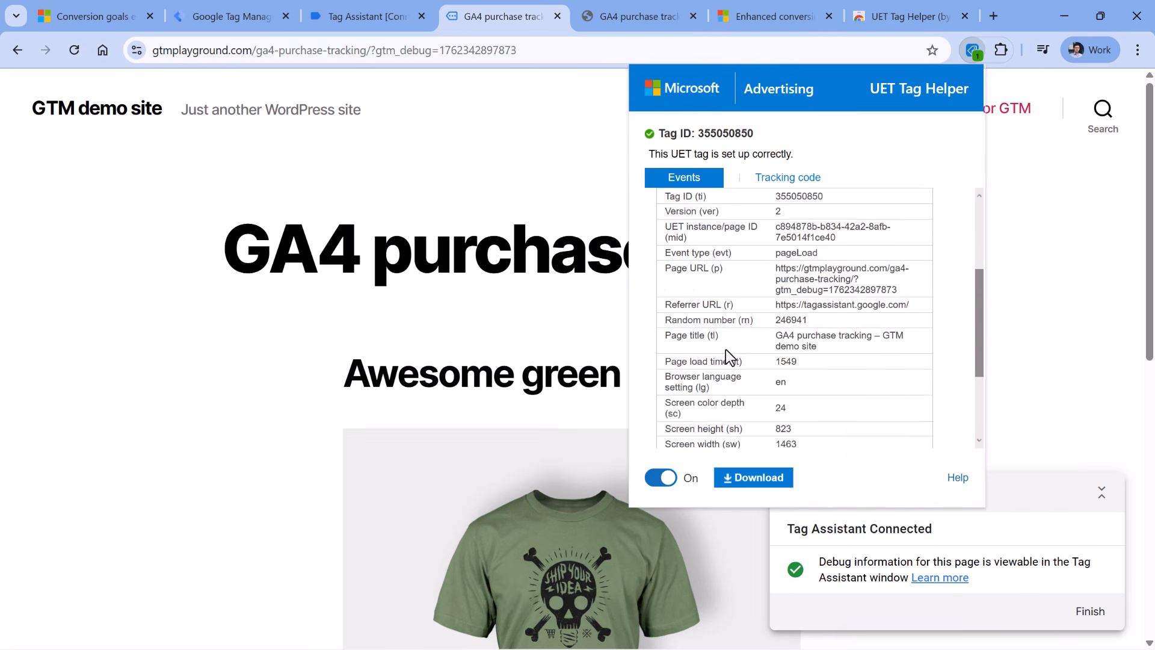
pyautogui.scroll(3, 732, 354)
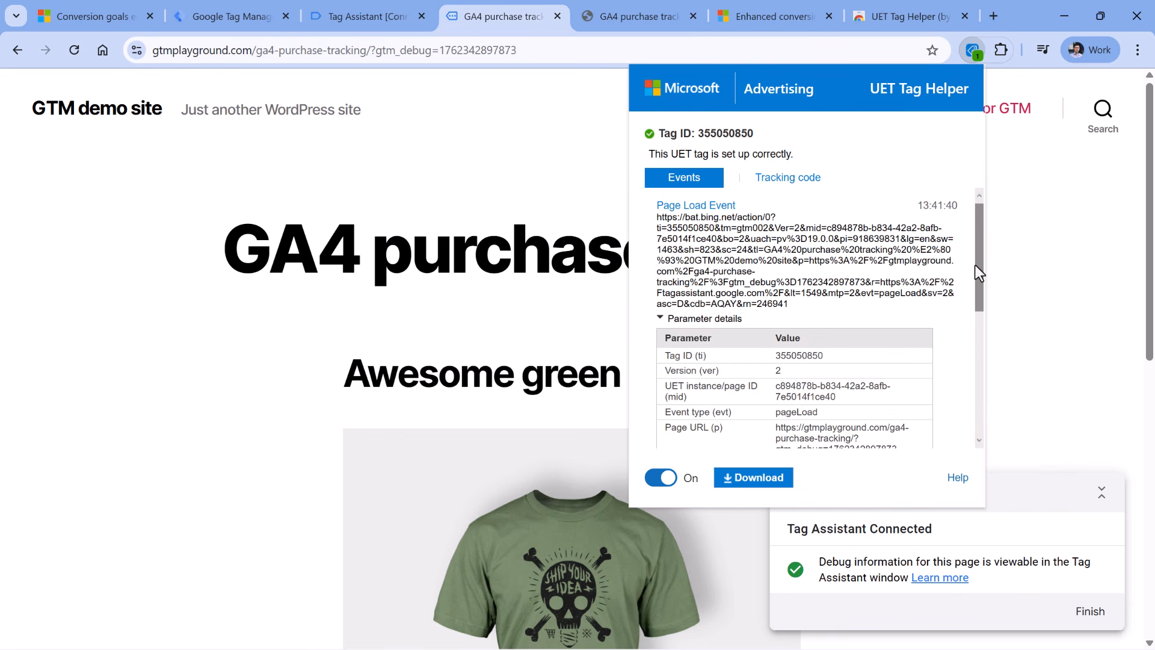
pyautogui.click(1068, 291)
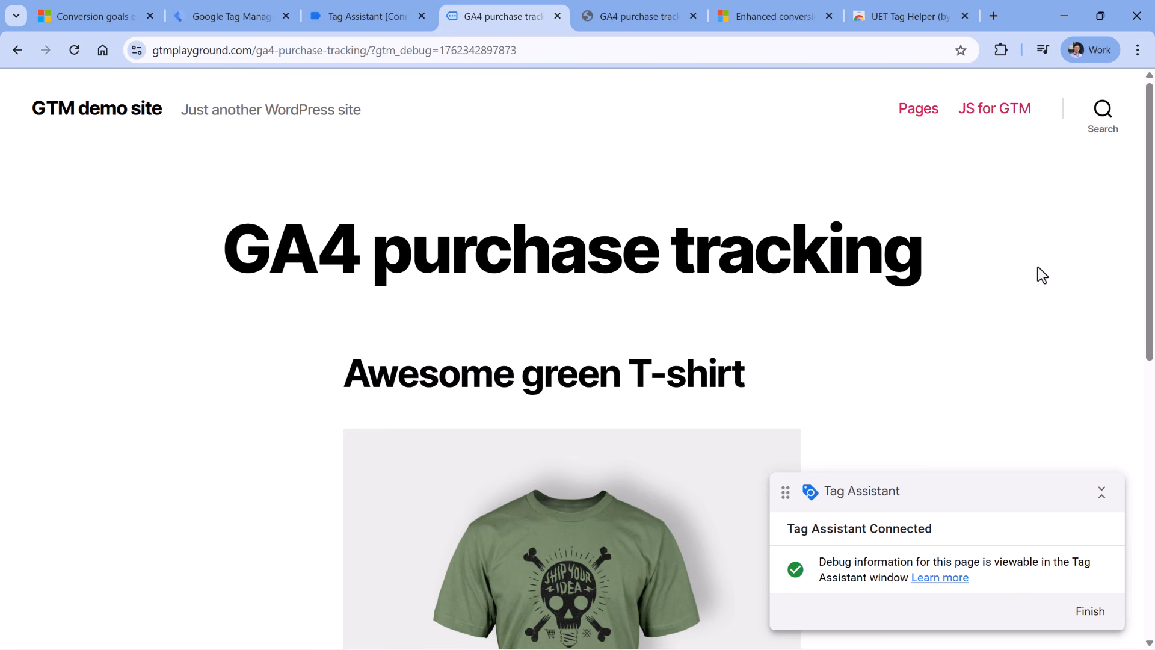
# - Open the browser's developer tools, filter network requests by "bing" and reload the demo page
pyautogui.click(1137, 50)
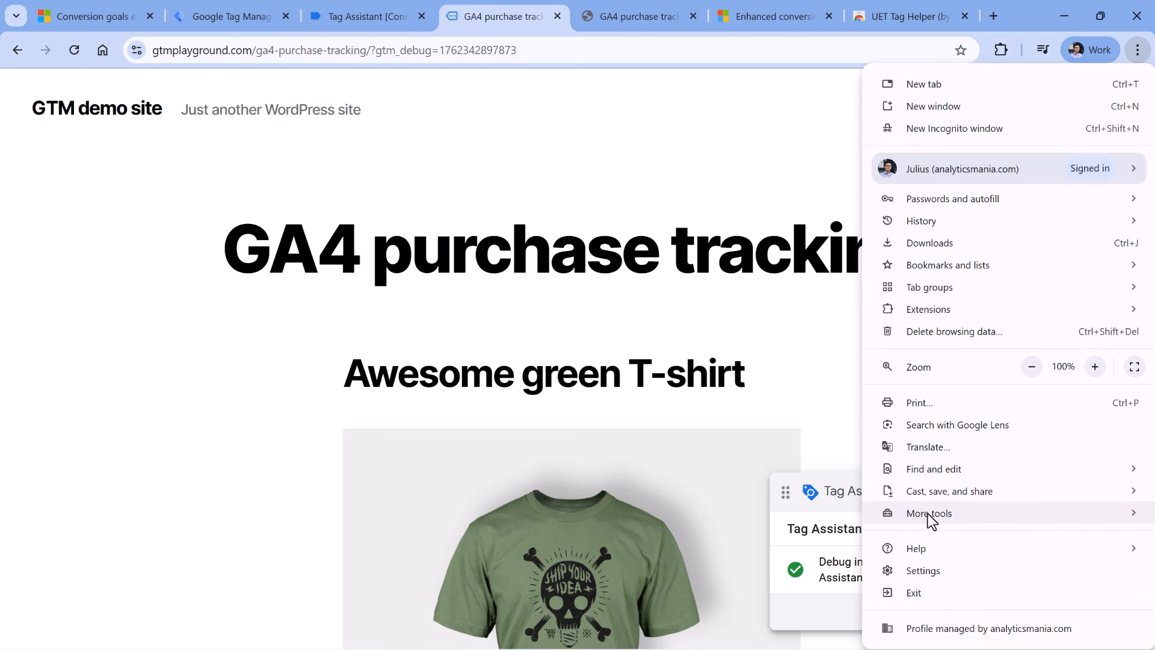
pyautogui.moveTo(901, 516)
pyautogui.click(752, 626)
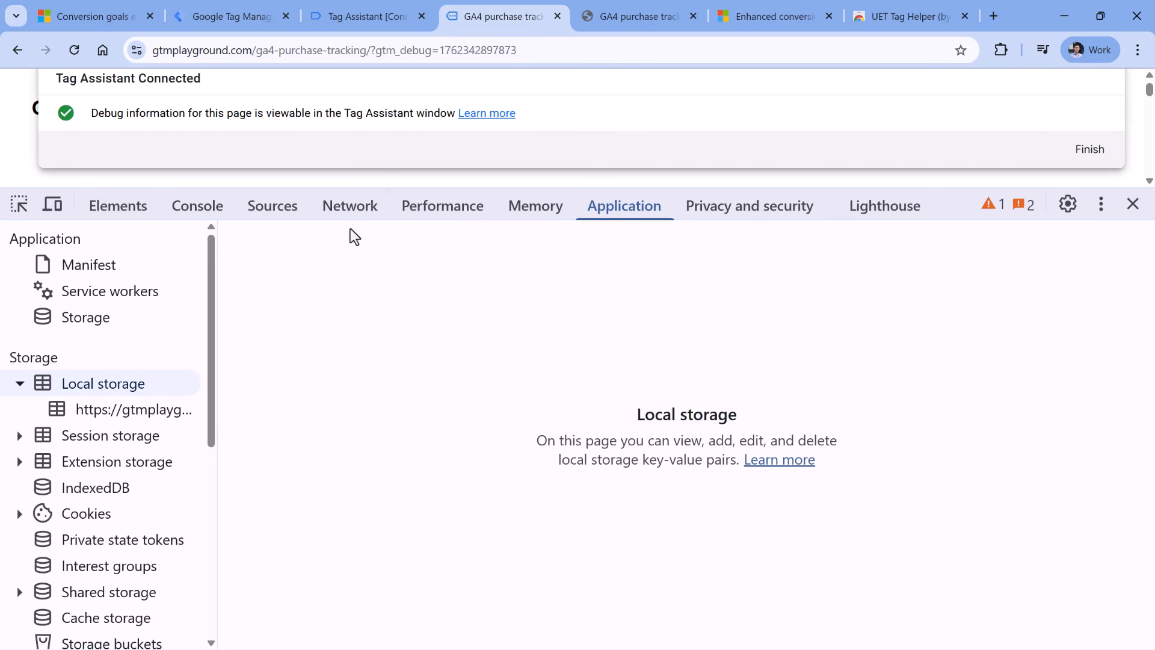
pyautogui.click(352, 207)
pyautogui.doubleClick(63, 269)
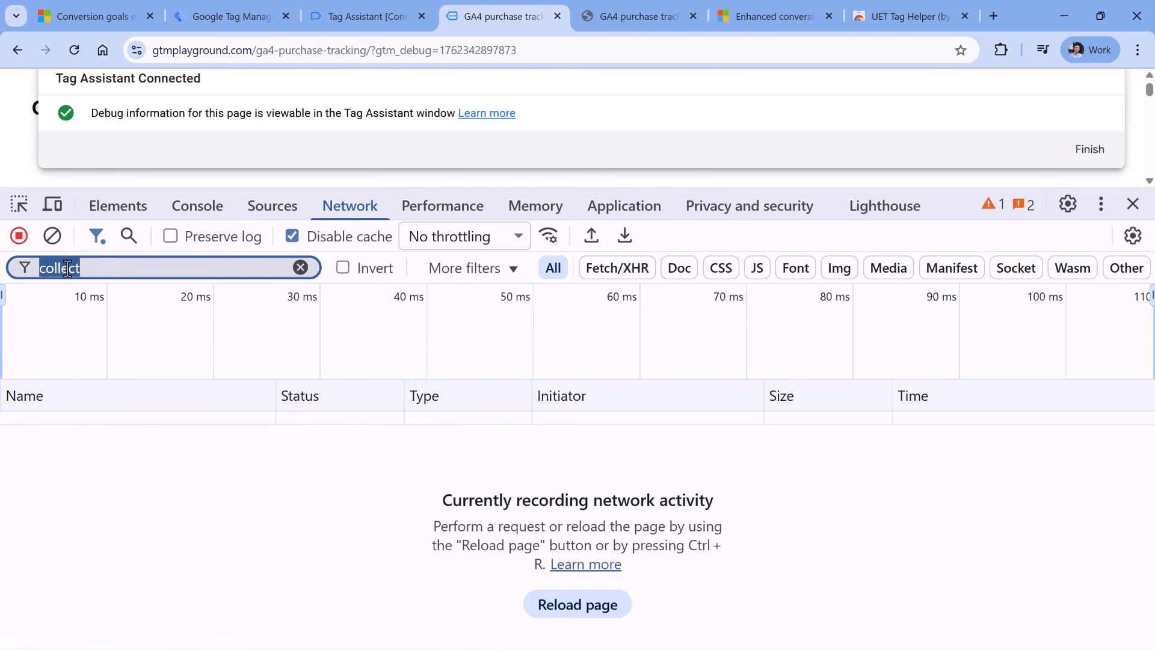
pyautogui.write('bing')
pyautogui.hotkey('ctrl', 'r')
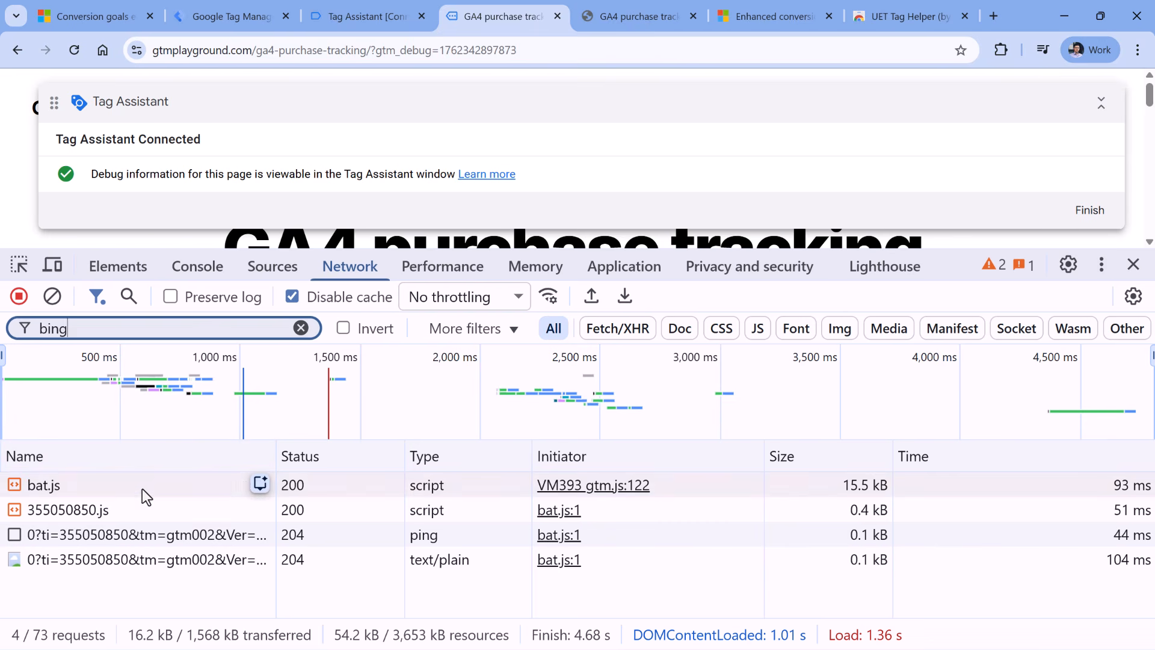
# - Compare the request URLs of the two UET hits and highlight the asc parameter in the consent request
pyautogui.click(71, 535)
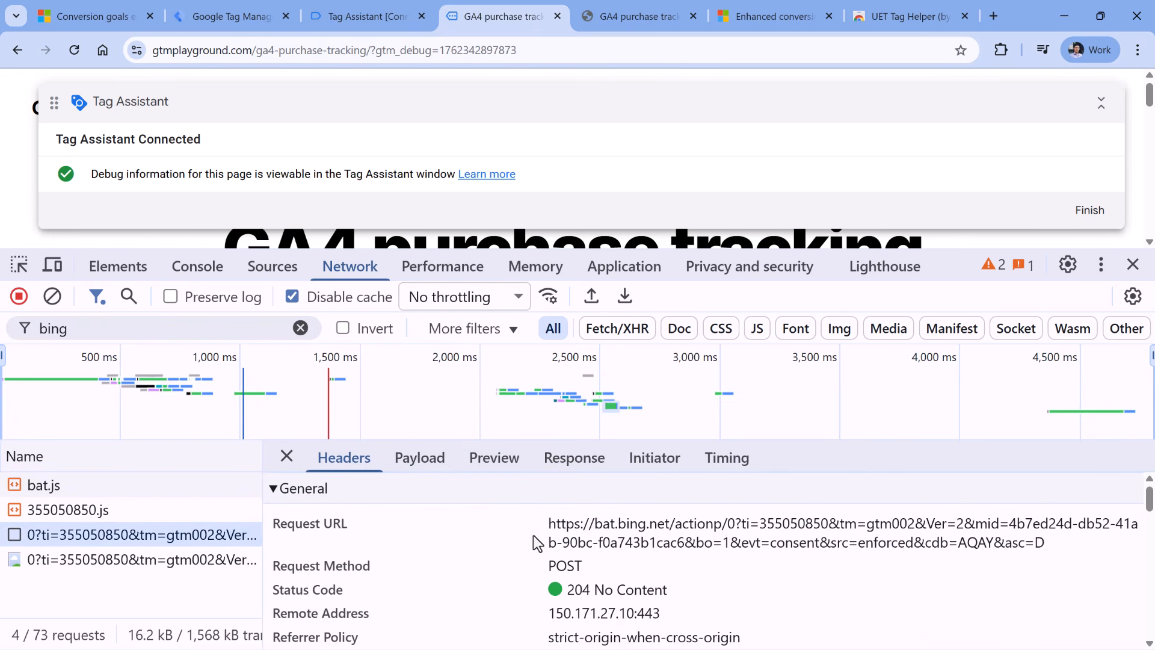
pyautogui.click(114, 562)
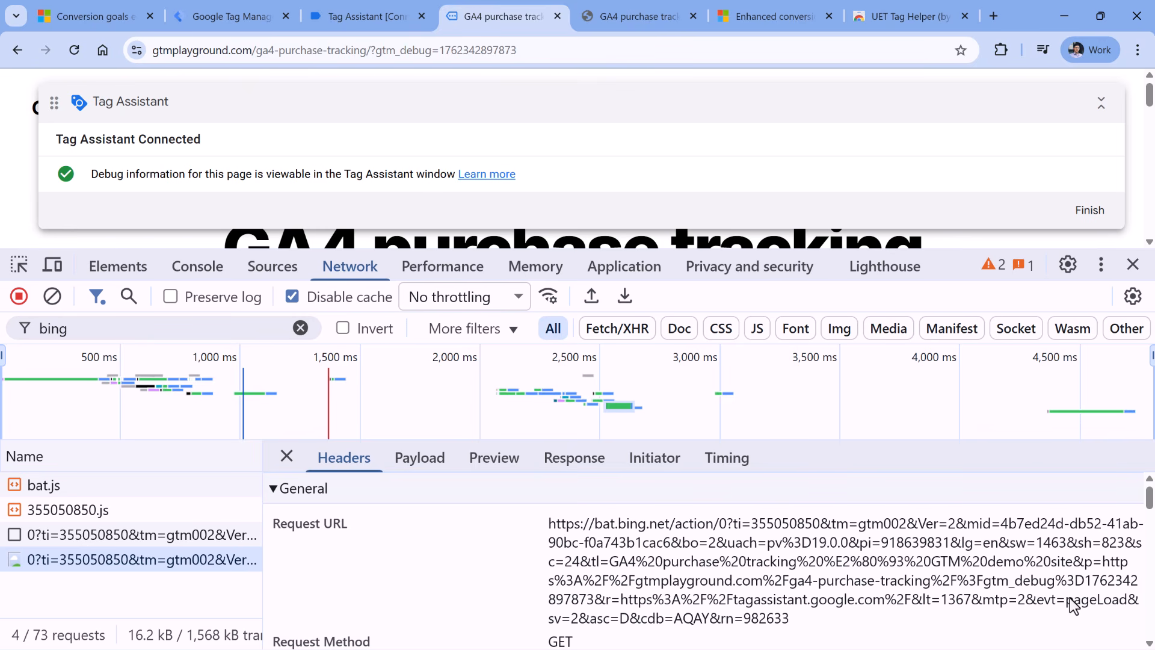
pyautogui.click(133, 535)
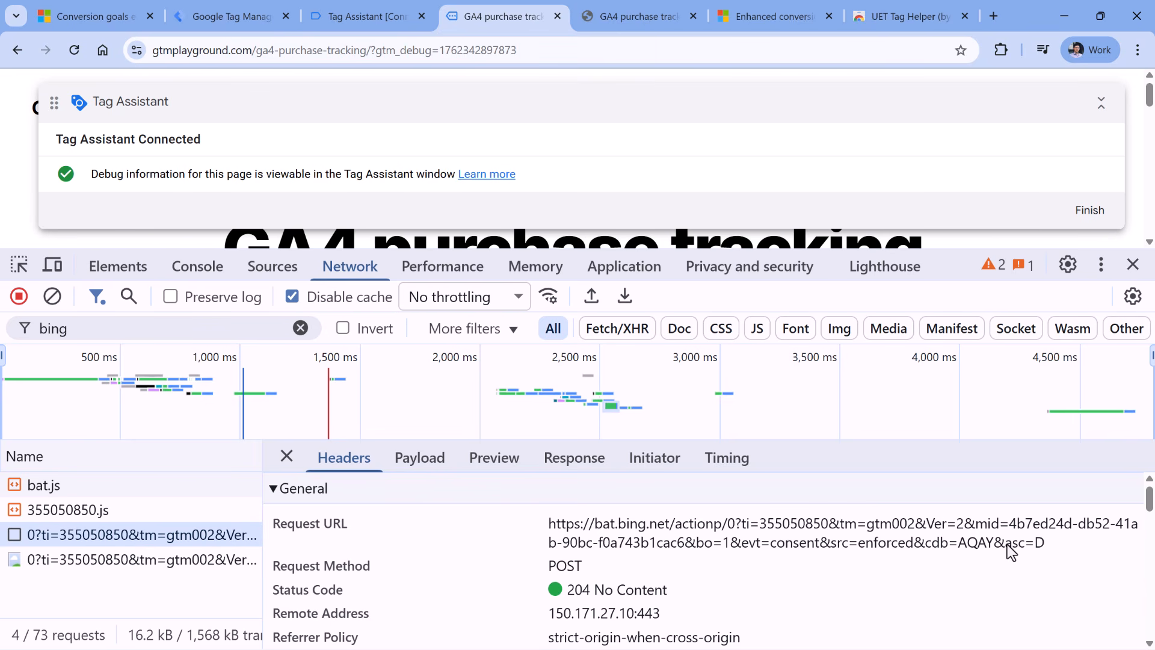
pyautogui.moveTo(1005, 544)
pyautogui.mouseDown()
pyautogui.moveTo(1043, 544)
pyautogui.moveTo(1004, 545)
pyautogui.mouseUp()
pyautogui.click(1044, 550)
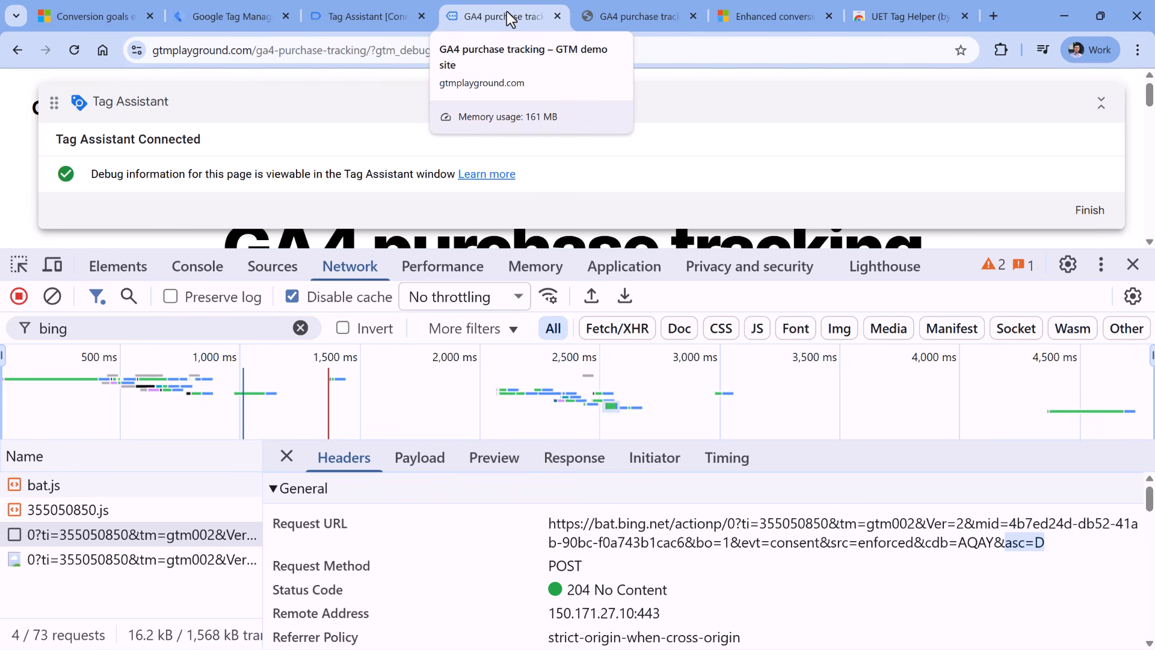
# - Check the page events in Tag Assistant, close the developer tools, make a test purchase of the green T-shirt and return to Tag Assistant
pyautogui.click(367, 17)
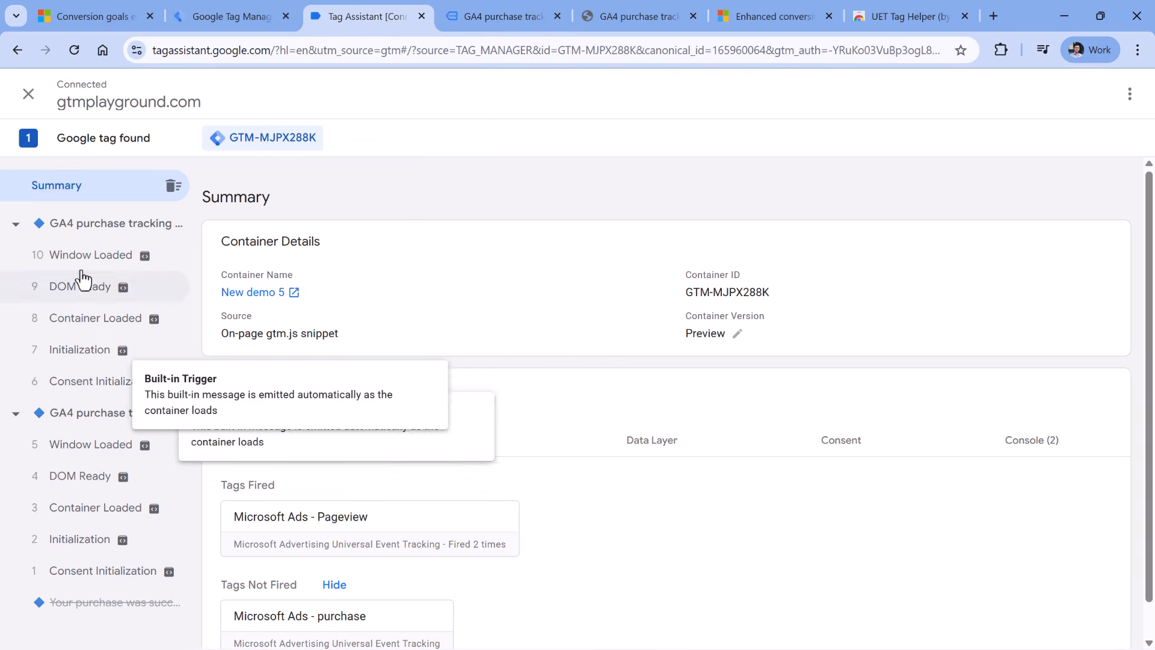
pyautogui.click(503, 16)
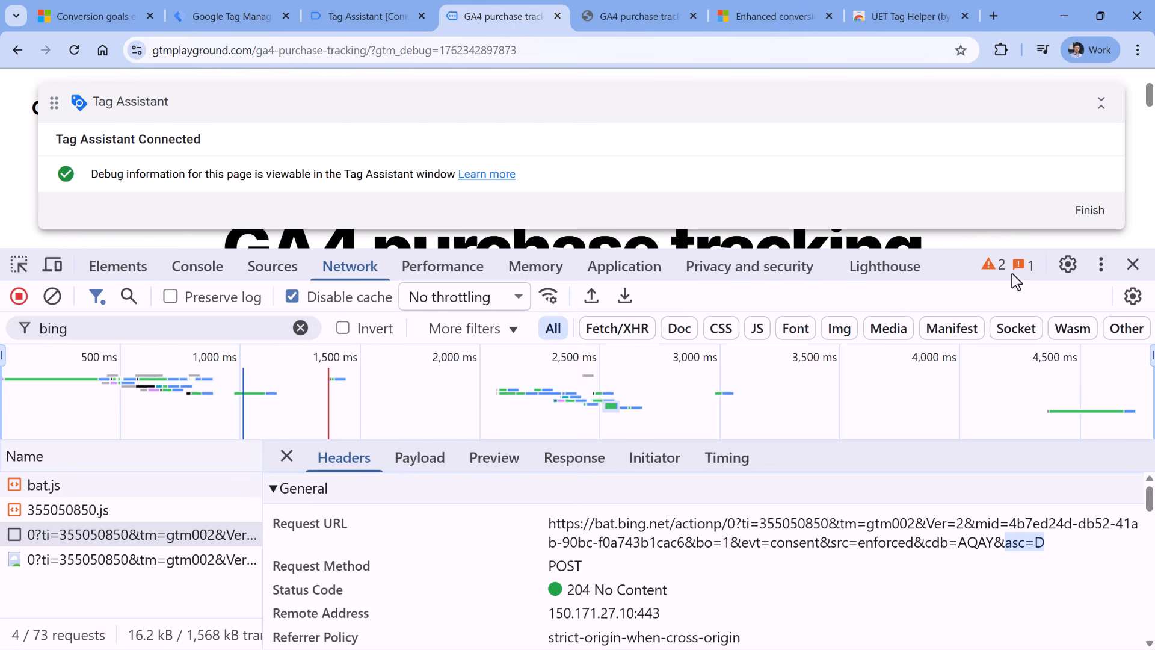
pyautogui.press('F12')
pyautogui.scroll(-8, 661, 268)
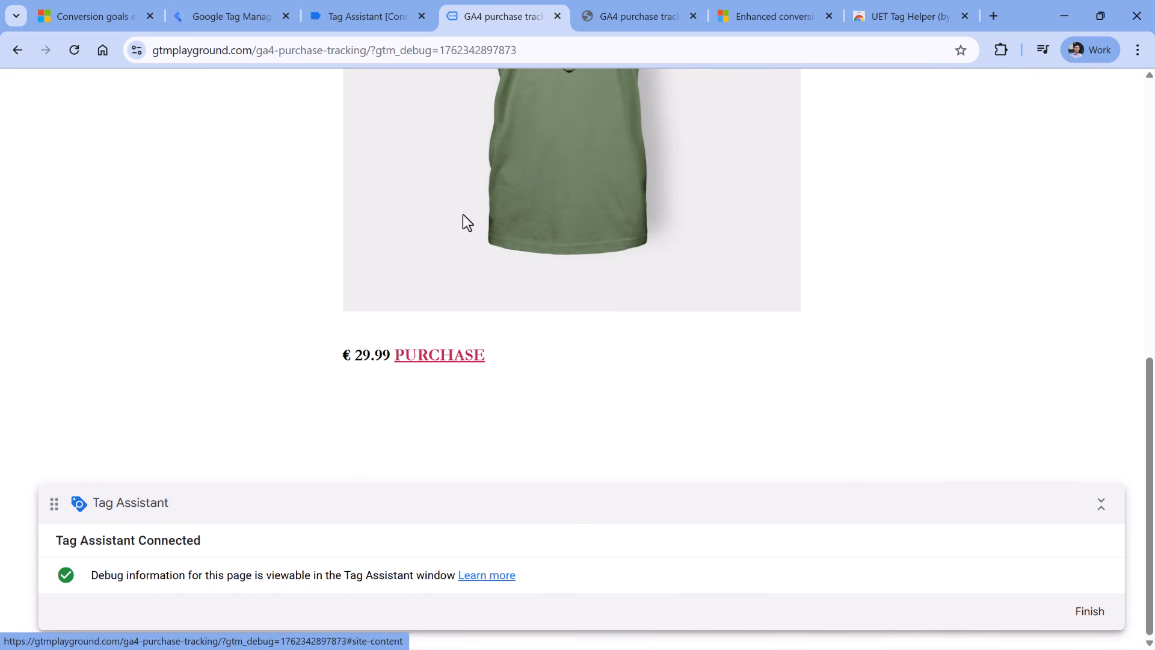
pyautogui.click(436, 363)
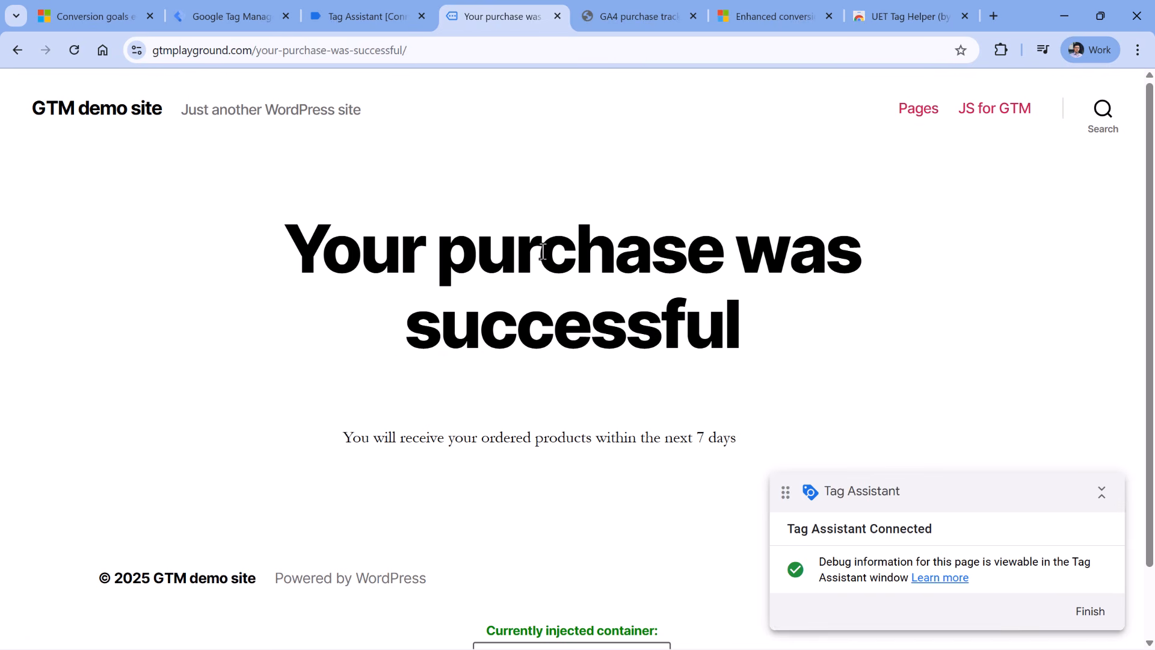
pyautogui.click(367, 18)
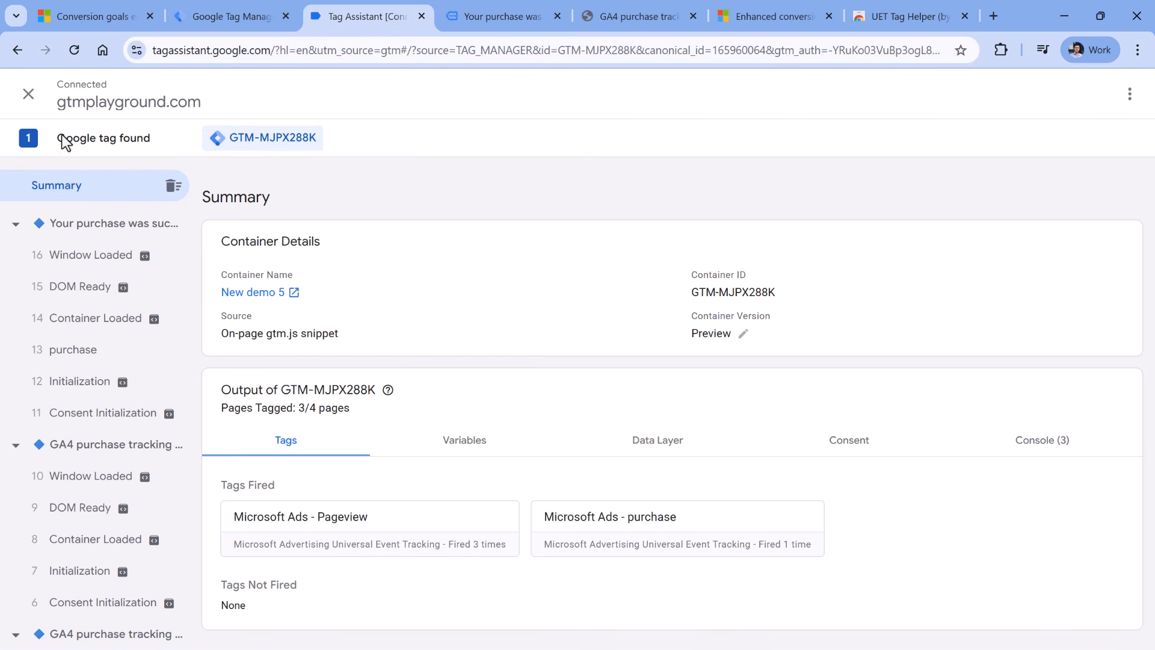
# - Check the purchase event's fired tags in Tag Assistant and open UET Tag Helper on the purchase confirmation page
pyautogui.click(76, 354)
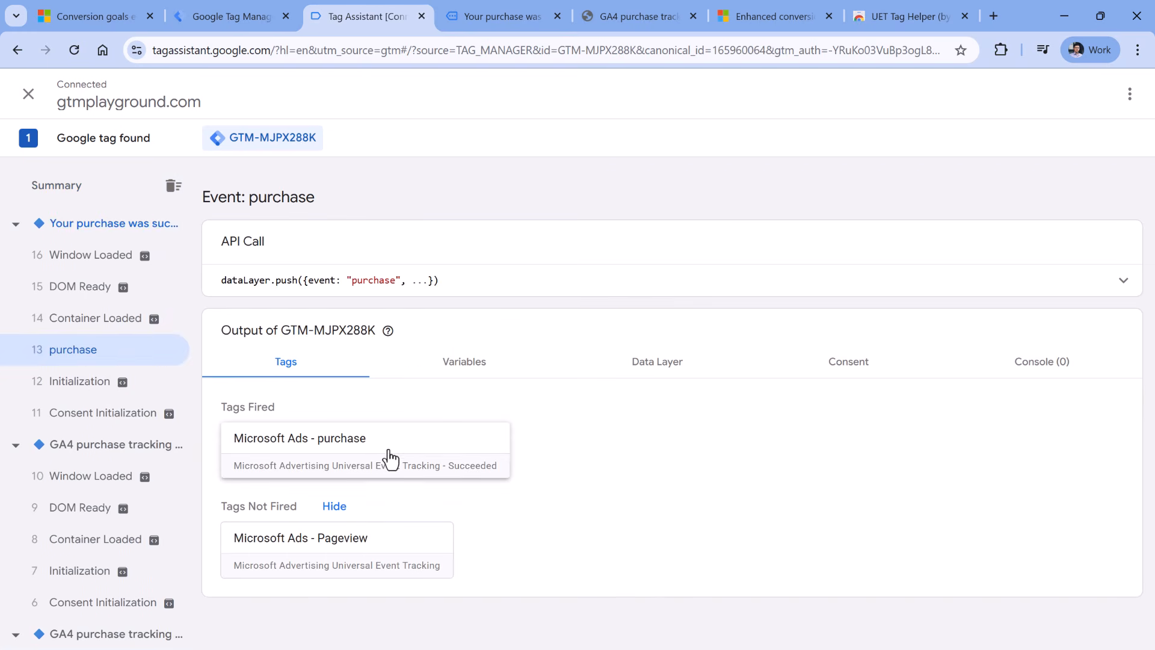
pyautogui.click(493, 20)
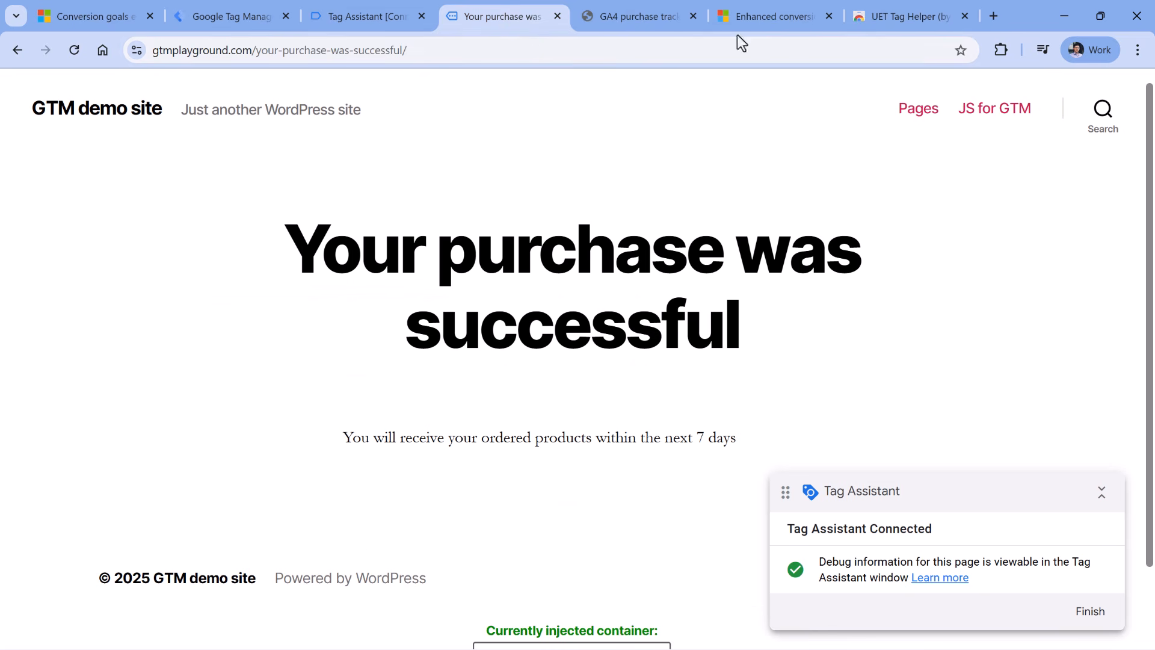
pyautogui.click(998, 56)
pyautogui.scroll(-2, 872, 271)
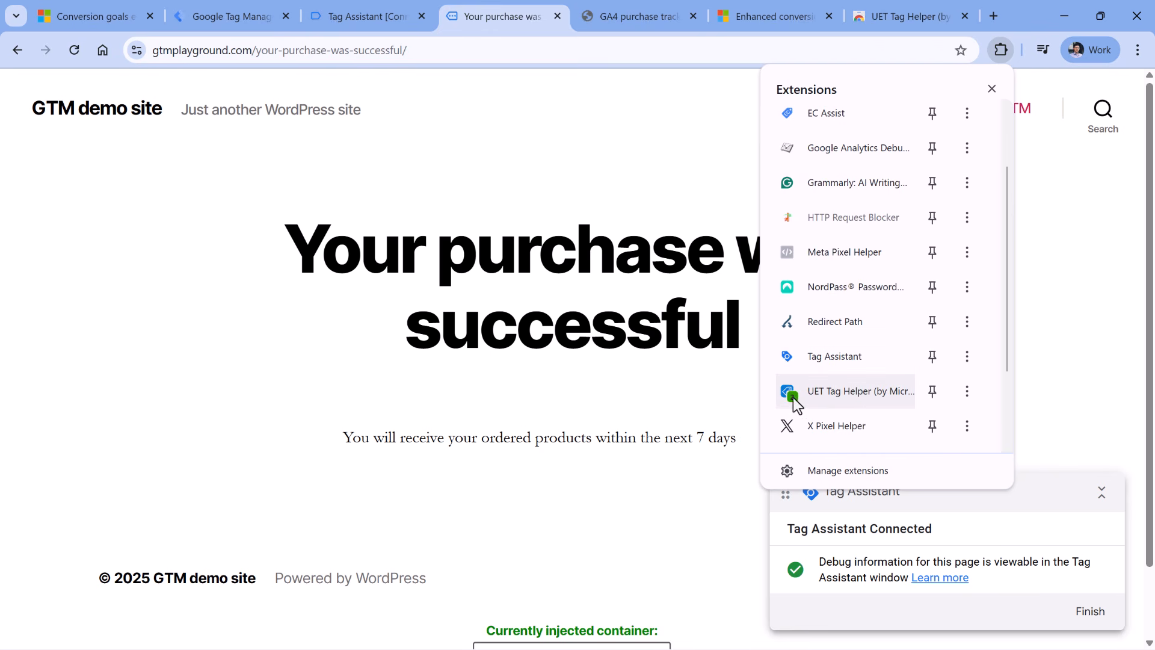
pyautogui.click(851, 392)
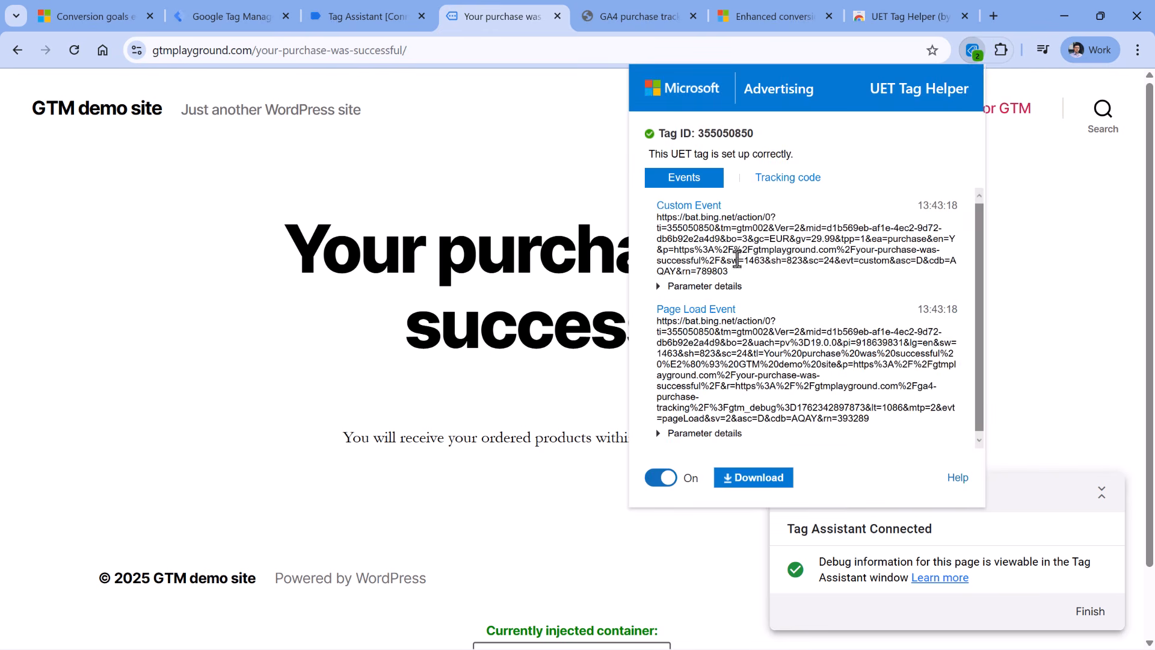
# - Examine the custom event's action and revenue parameters in UET Tag Helper and expand the purchase event's API call in Tag Assistant
pyautogui.moveTo(656, 313); pyautogui.dragTo(776, 421)
pyautogui.click(778, 349)
pyautogui.click(660, 290)
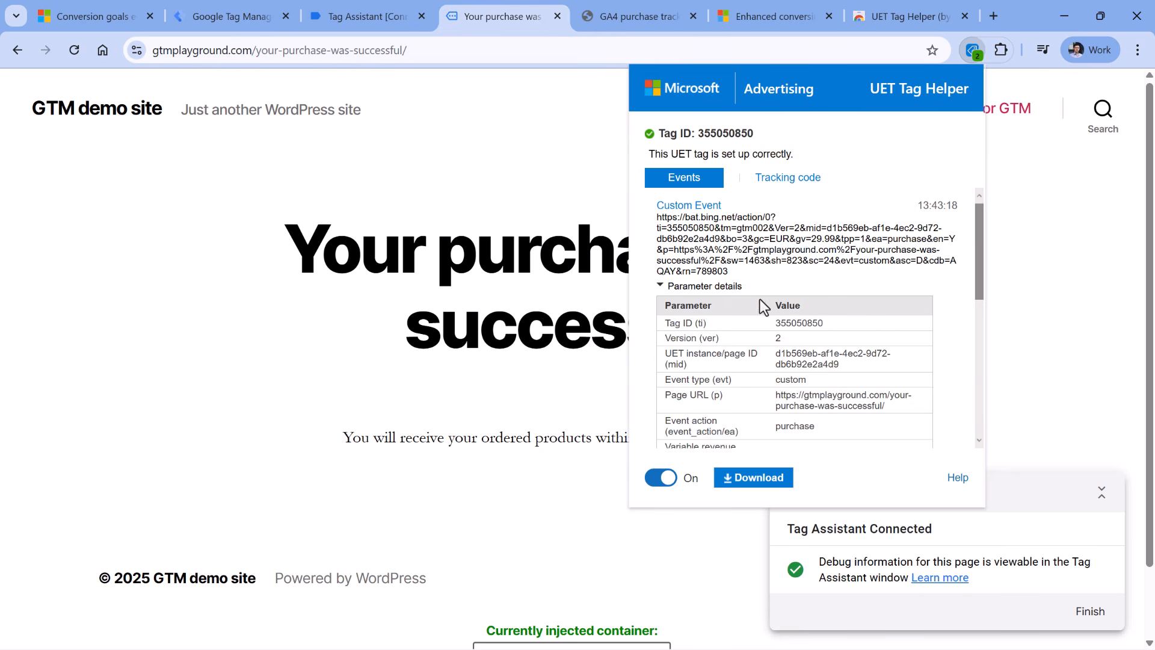
pyautogui.scroll(-1, 763, 307)
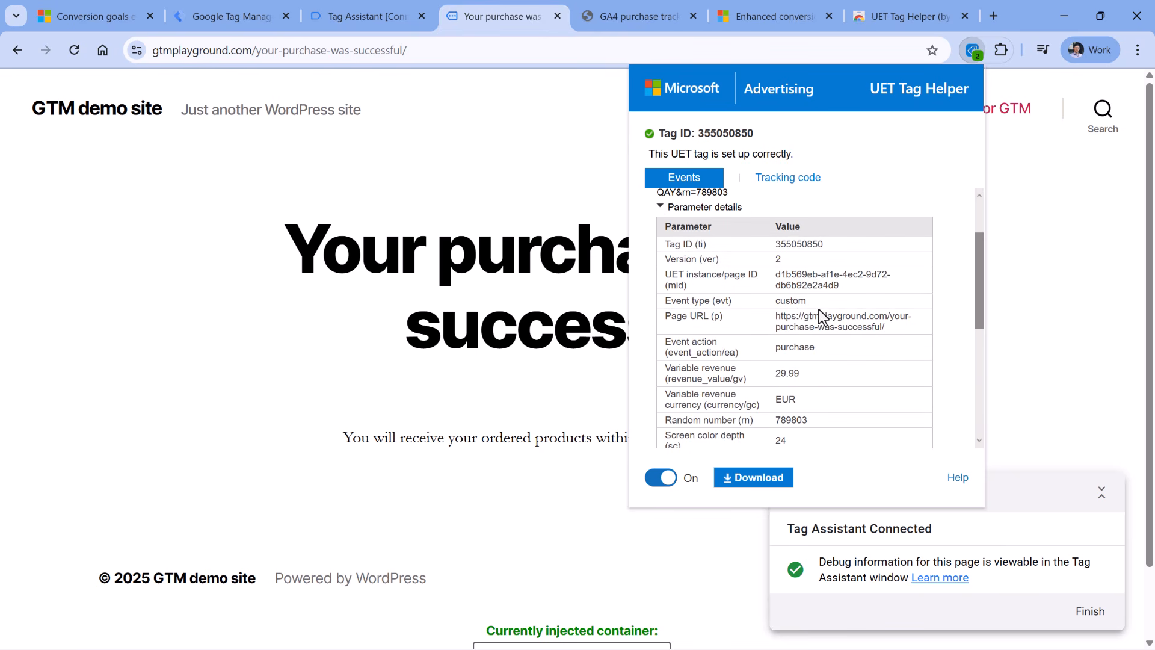
pyautogui.doubleClick(785, 346)
pyautogui.scroll(-1, 795, 285)
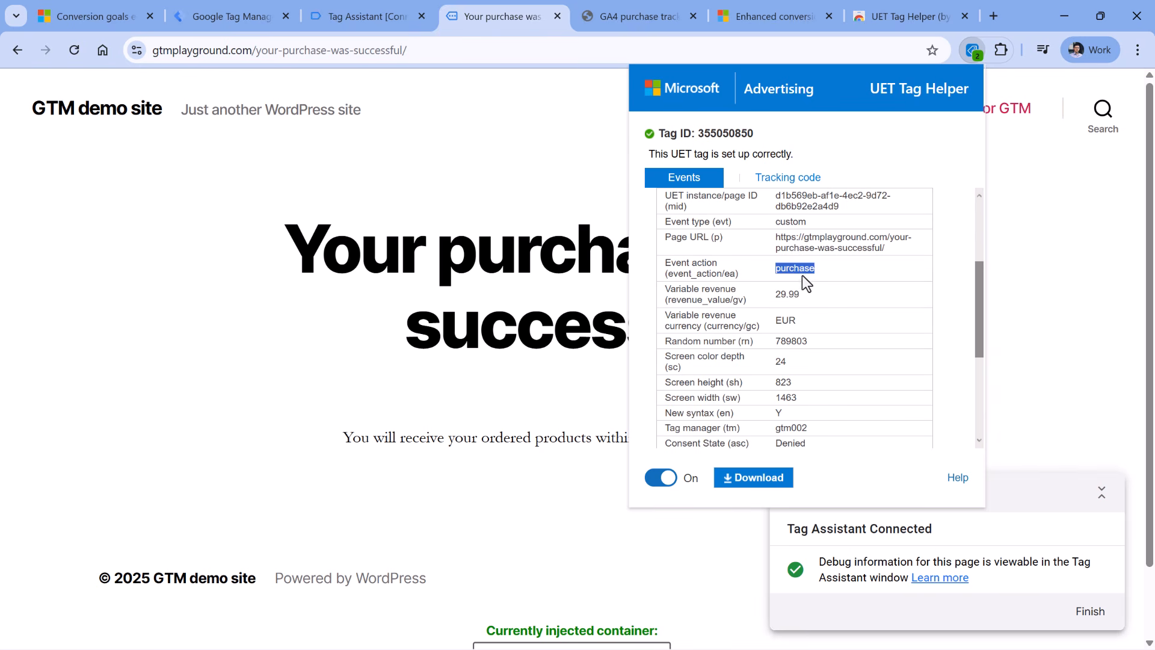
pyautogui.doubleClick(777, 295)
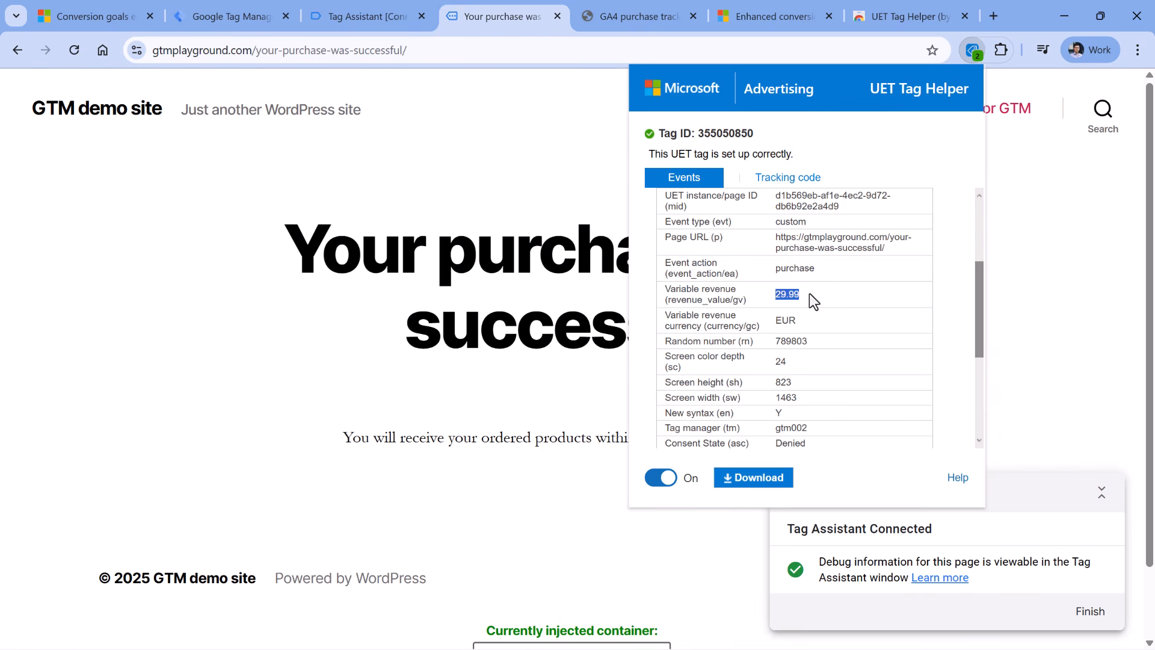
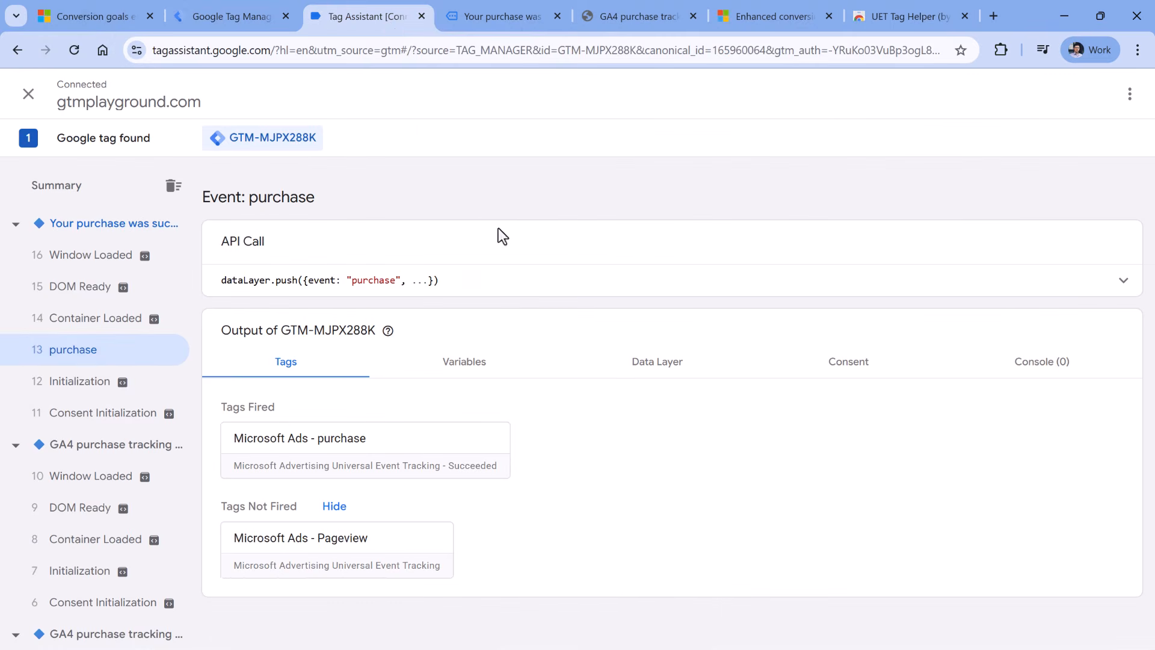
pyautogui.click(517, 281)
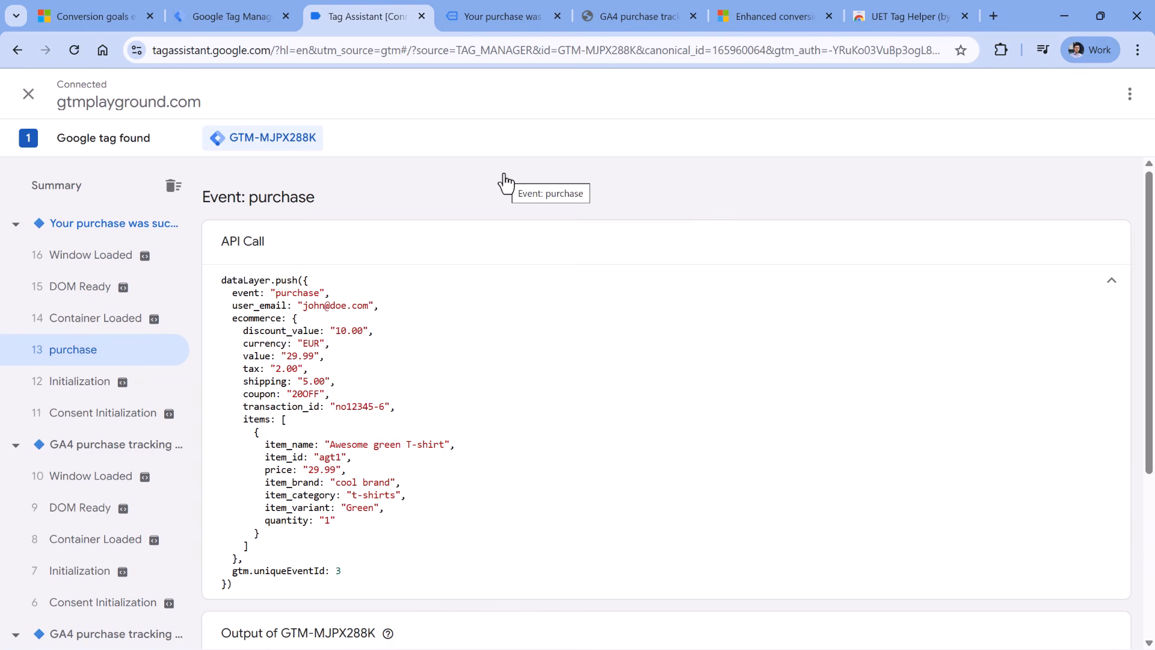
# - Edit the Purchase conversion goal in Microsoft Advertising to turn on enhanced conversions and accept the terms of use
pyautogui.click(90, 16)
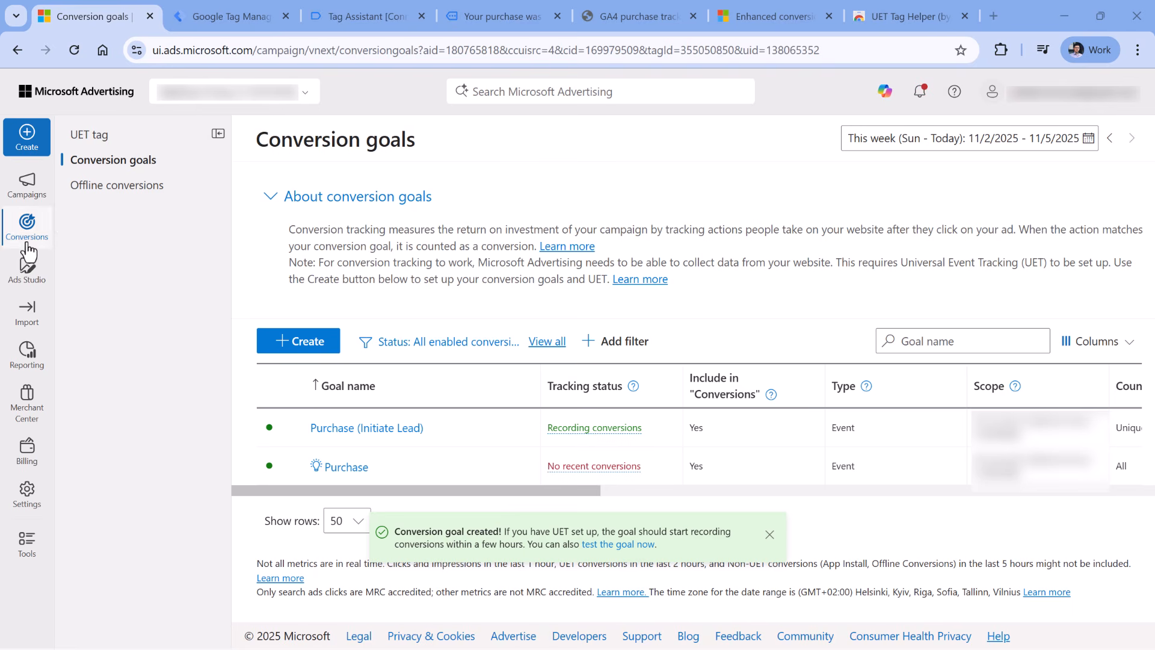
pyautogui.moveTo(27, 223)
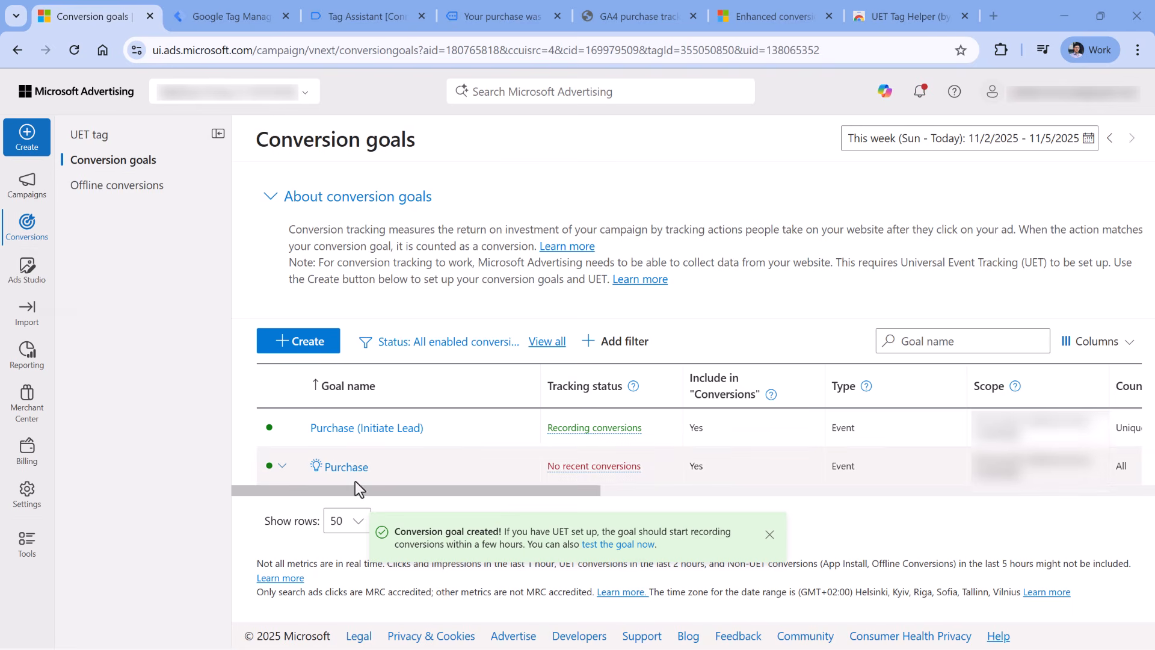
pyautogui.click(341, 467)
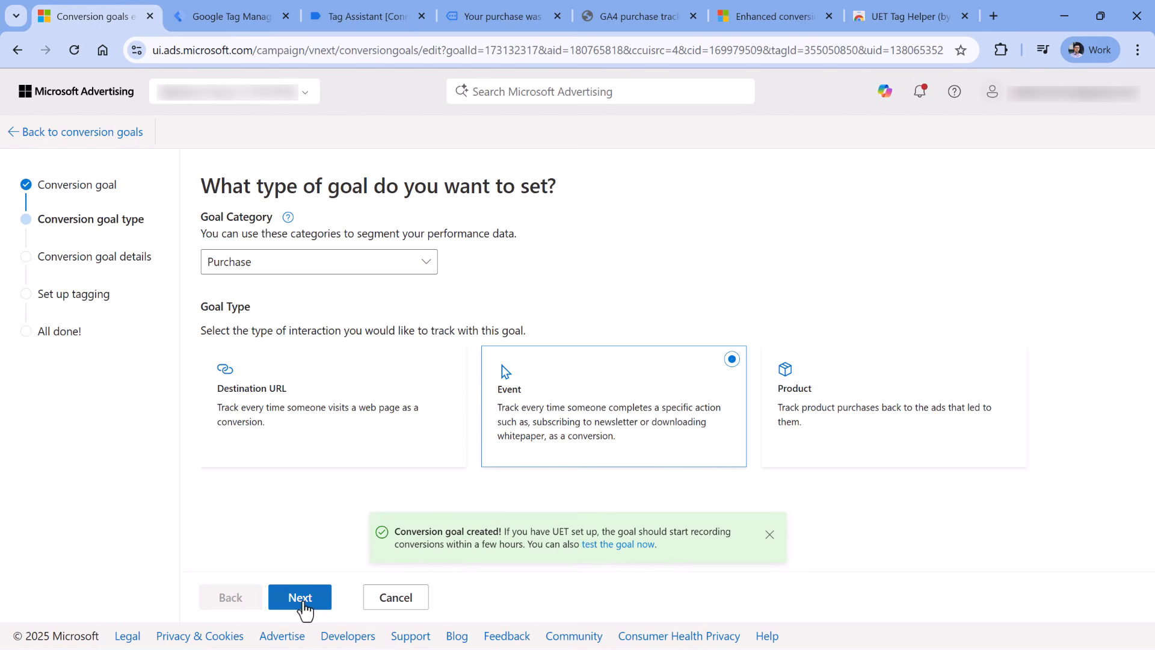
pyautogui.click(300, 597)
pyautogui.scroll(-4, 358, 283)
pyautogui.scroll(1, 337, 285)
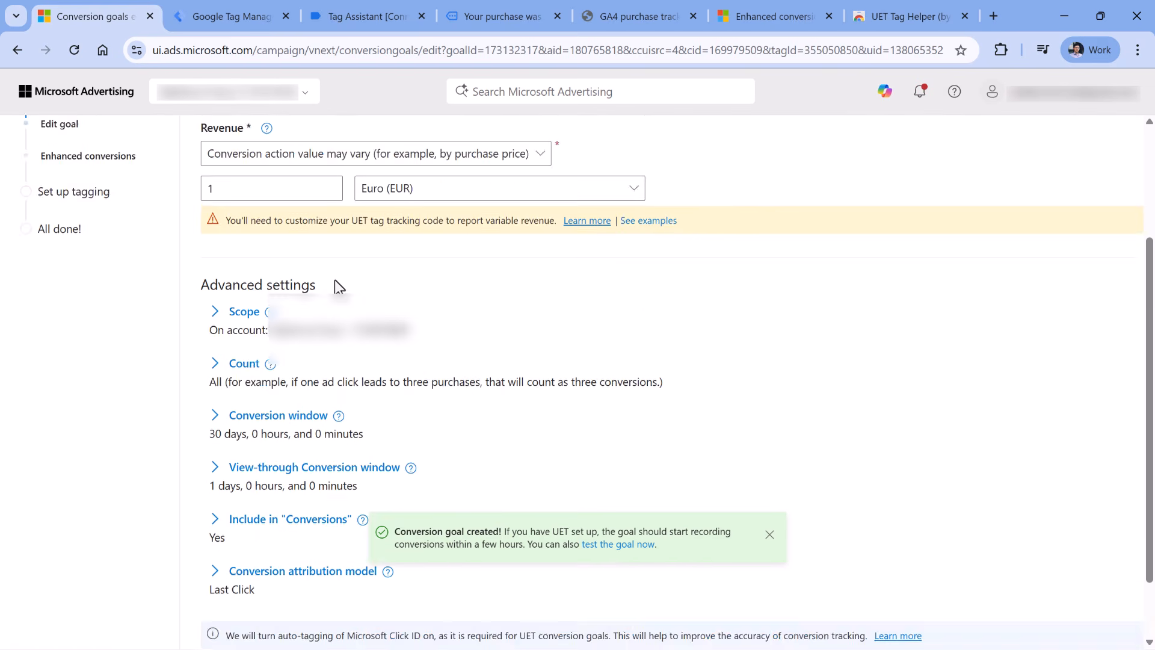
pyautogui.scroll(-2, 335, 301)
pyautogui.click(304, 598)
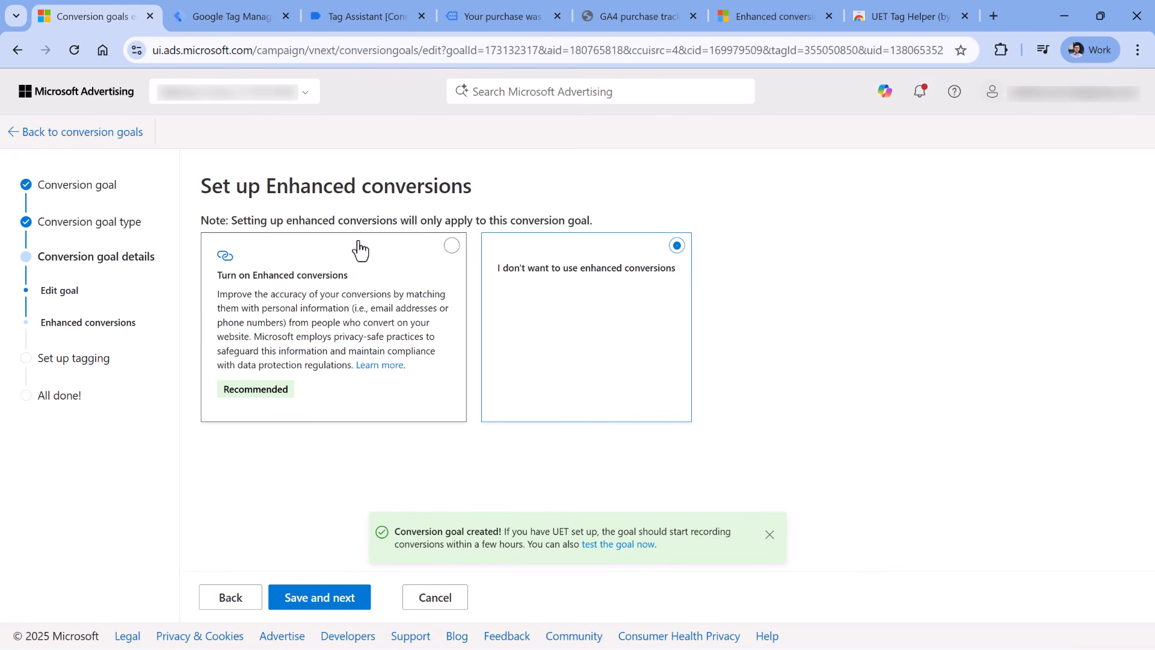
pyautogui.click(383, 272)
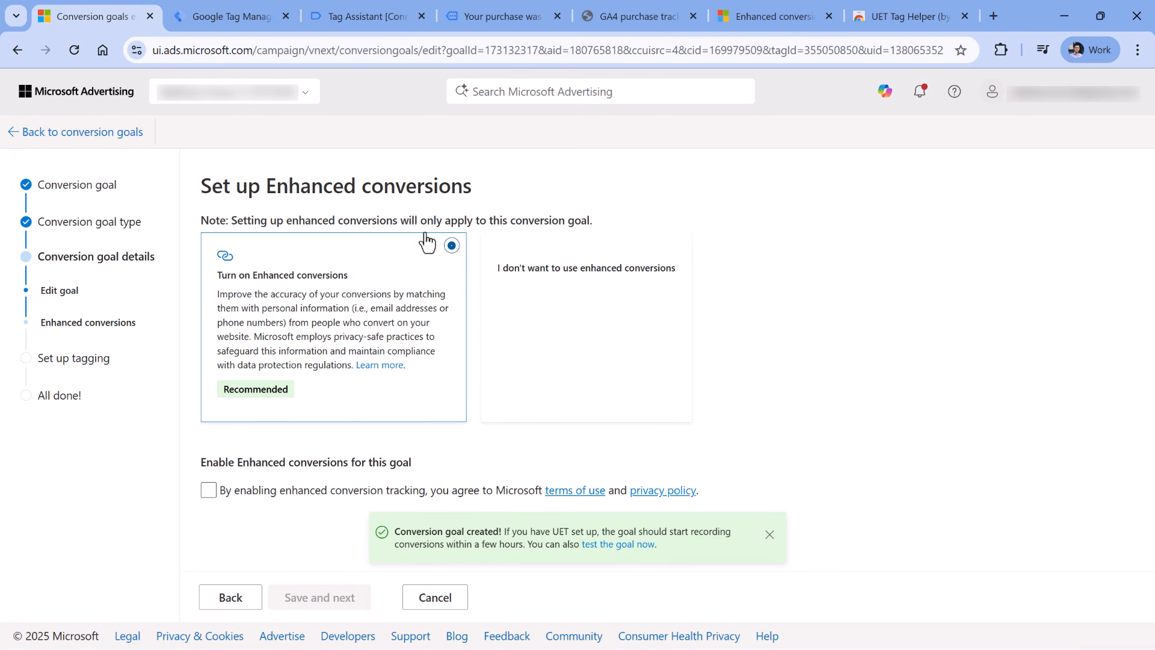
pyautogui.click(208, 490)
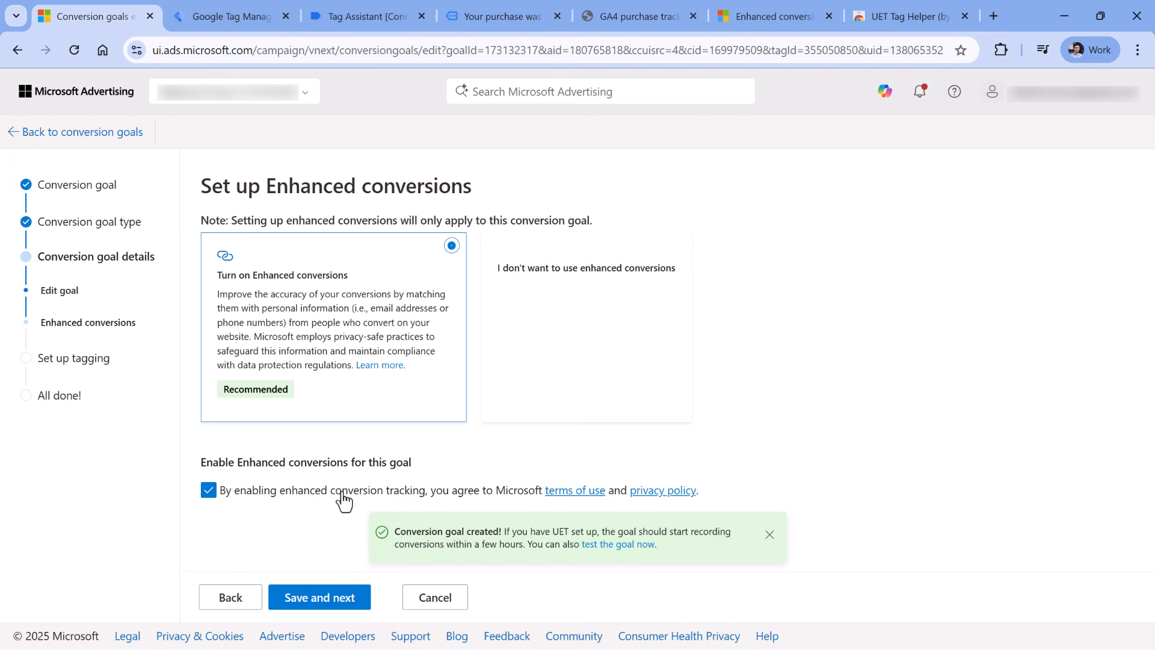
pyautogui.click(317, 604)
# - Declare the UET tag as already installed on all website pages and review the enhanced conversions script's pid parameter
pyautogui.click(209, 318)
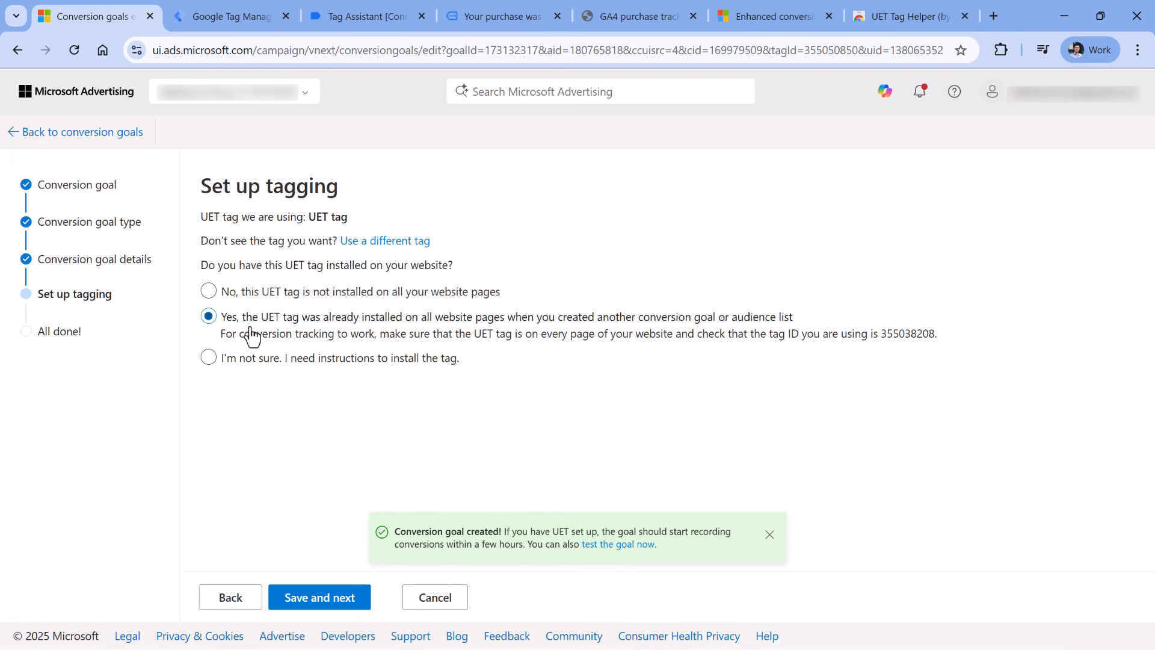
pyautogui.click(329, 600)
pyautogui.scroll(-3, 314, 443)
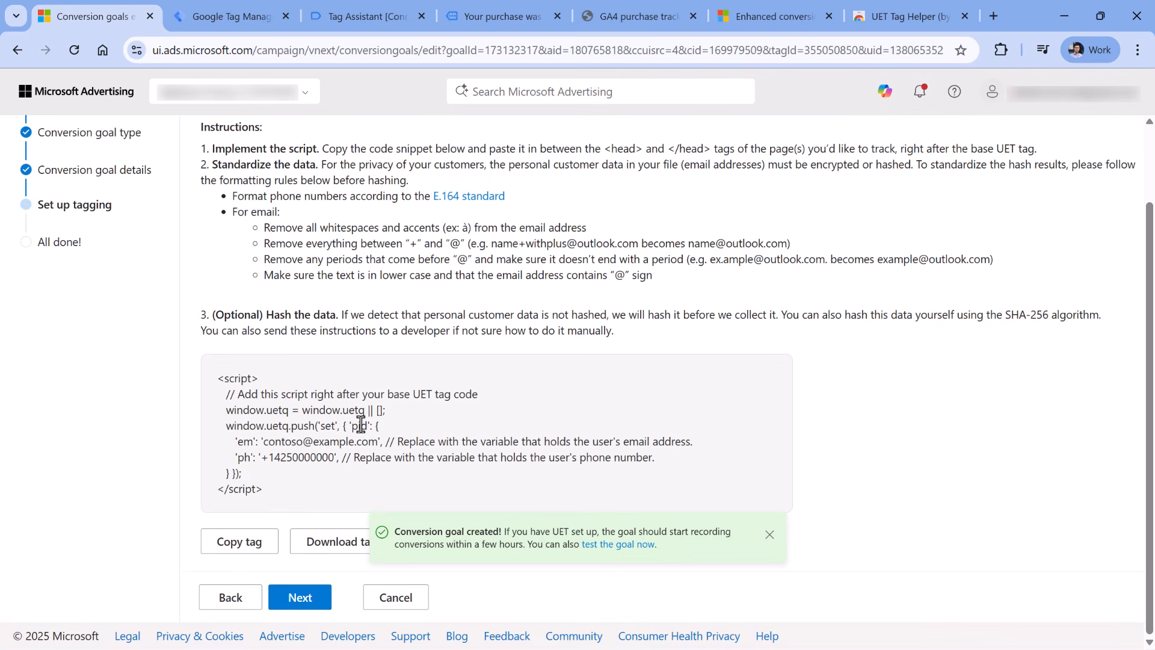
pyautogui.doubleClick(360, 425)
pyautogui.click(301, 599)
# - Choose manual installation for the event tag, track the event on inline action, and save and finish the goal
pyautogui.click(495, 264)
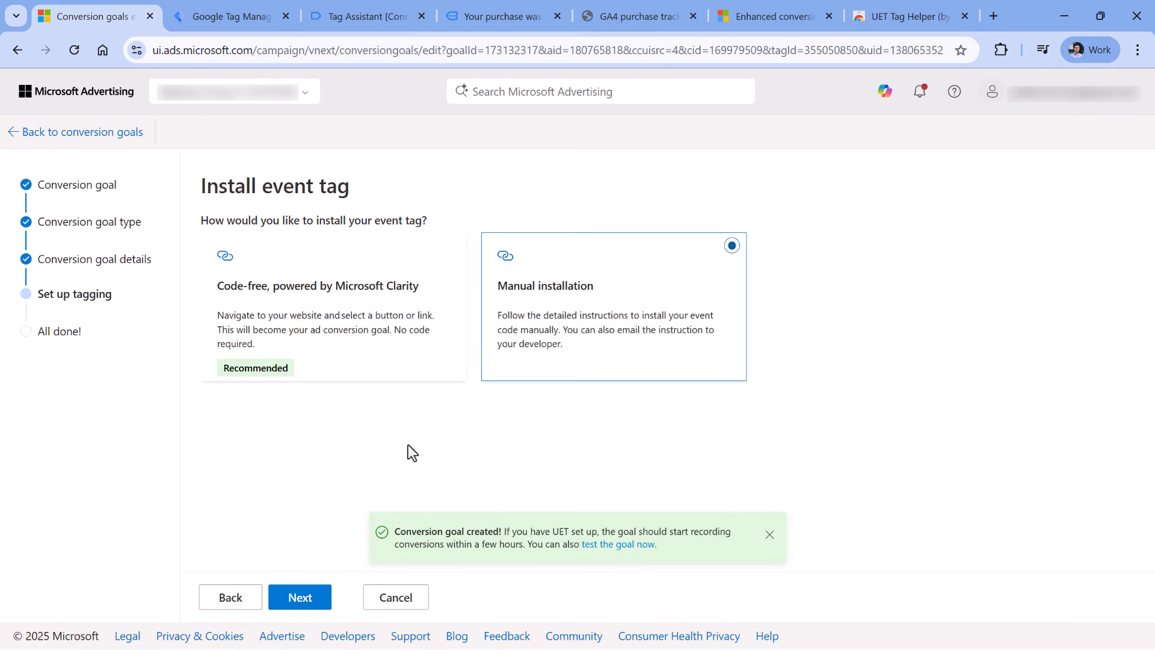
pyautogui.click(304, 603)
pyautogui.click(296, 495)
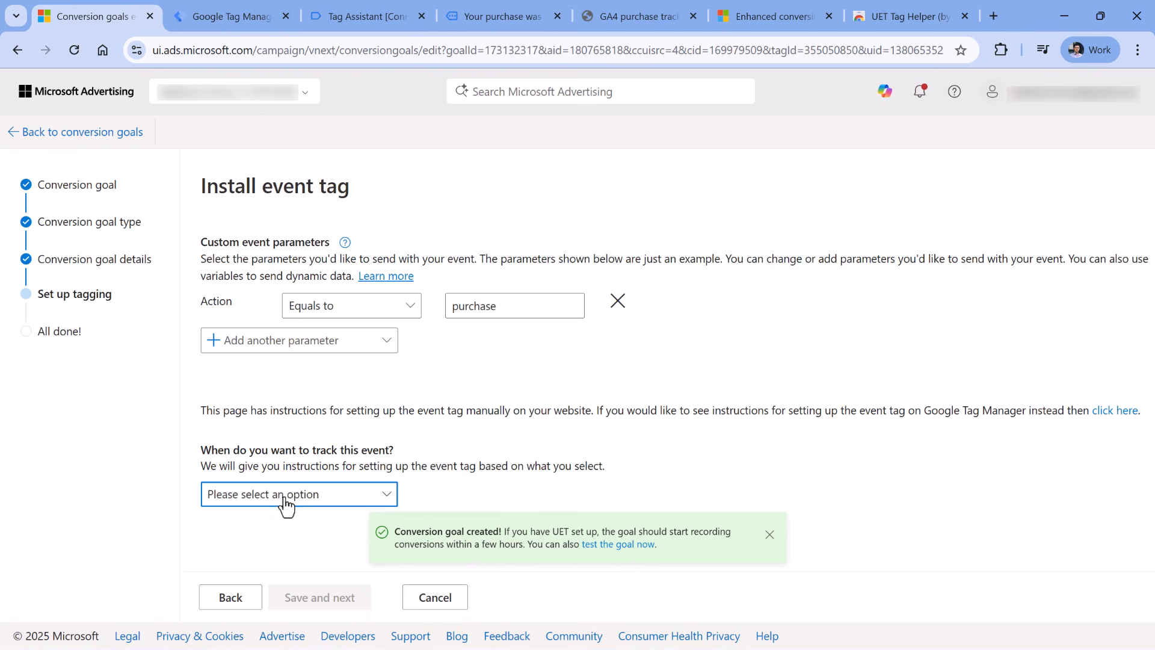
pyautogui.click(267, 529)
pyautogui.scroll(-6, 390, 552)
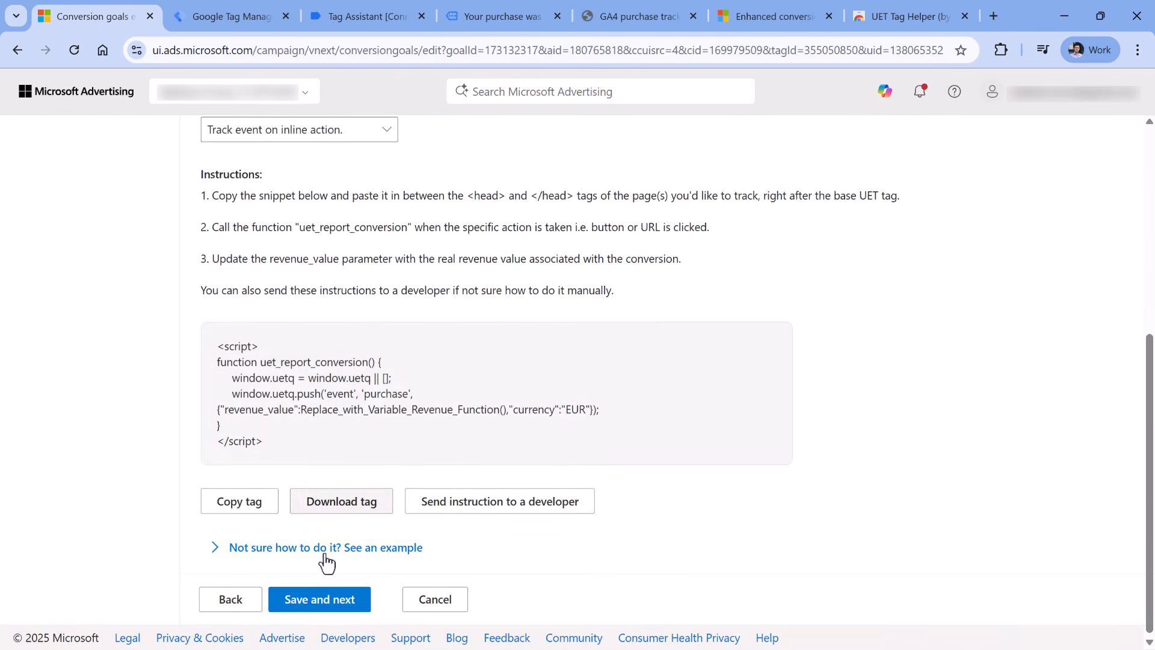
pyautogui.click(318, 598)
pyautogui.click(234, 602)
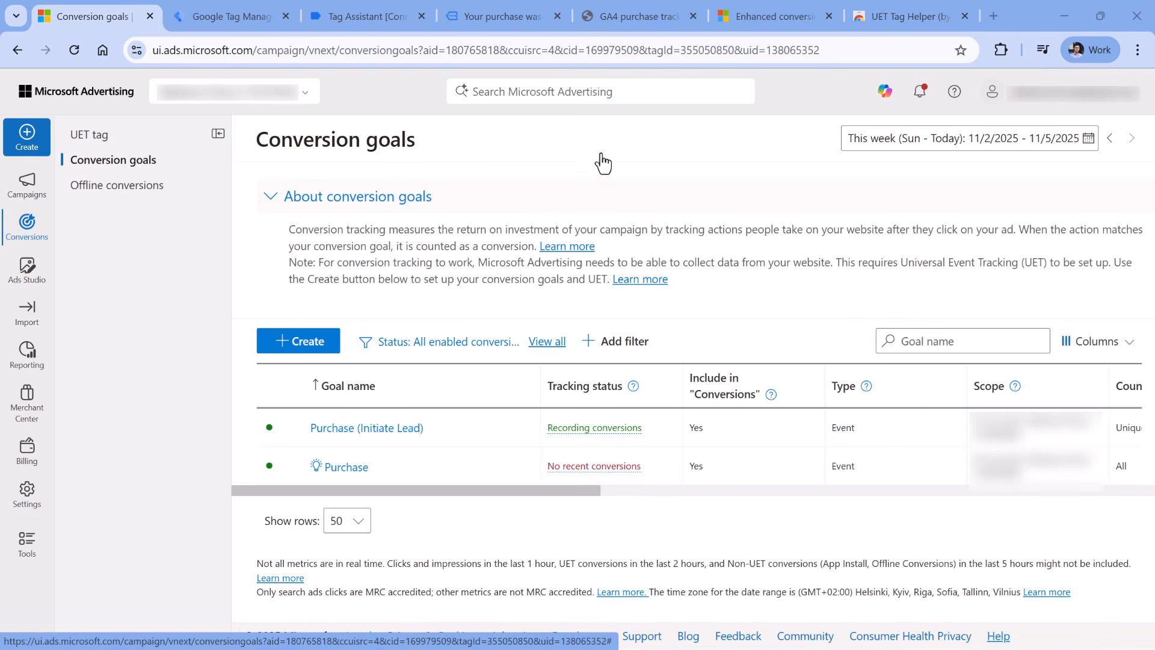
# - Examine the pid parameter in the enhanced conversions script snippet of the Microsoft Advertising help article
pyautogui.click(775, 16)
pyautogui.scroll(20, 576, 217)
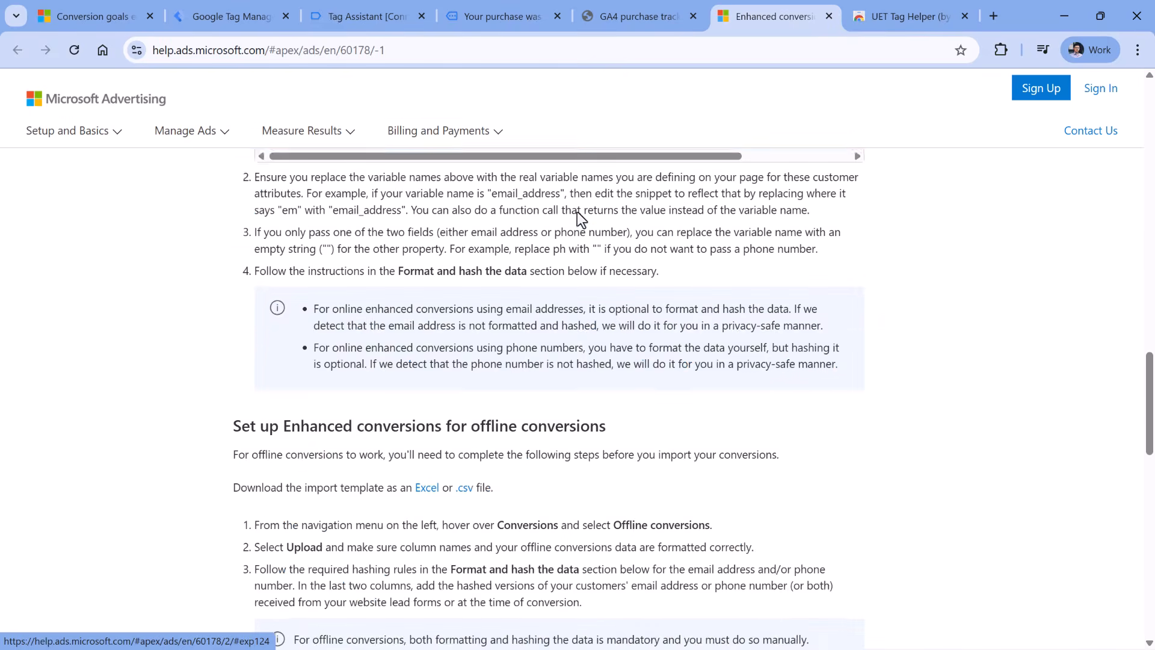
pyautogui.scroll(-15, 581, 210)
pyautogui.scroll(-7, 582, 211)
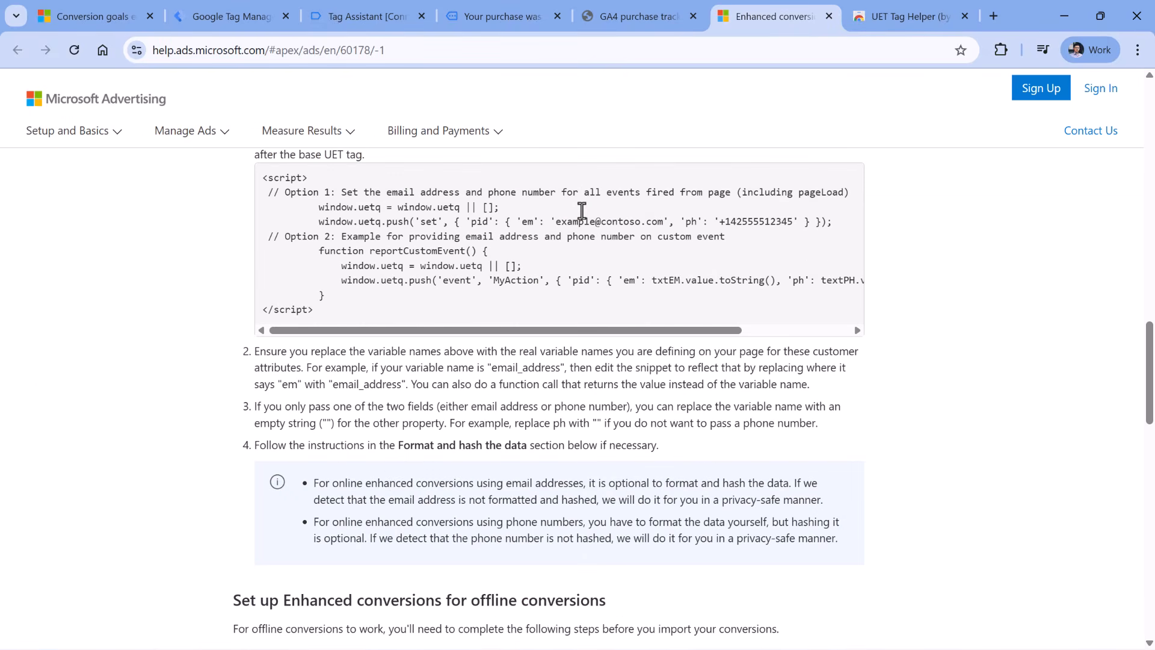
pyautogui.scroll(1, 582, 210)
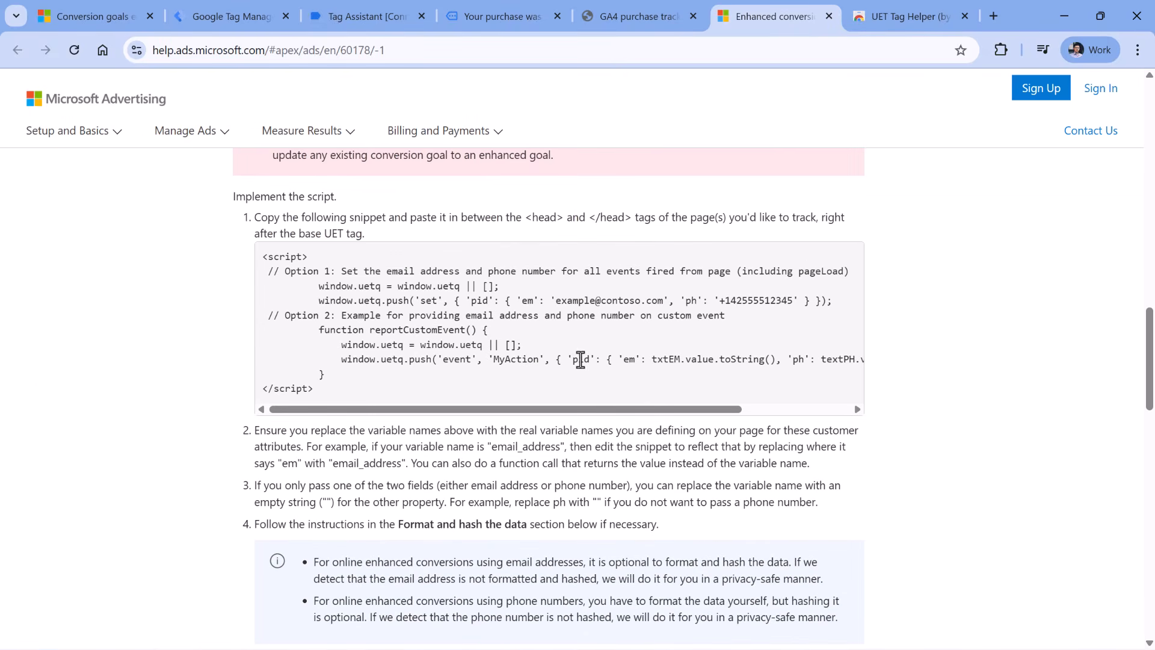
pyautogui.moveTo(574, 359)
pyautogui.mouseDown()
pyautogui.moveTo(588, 385)
pyautogui.moveTo(579, 362)
pyautogui.moveTo(586, 374)
pyautogui.mouseUp()
pyautogui.click(588, 401)
# - Compare the tags fired on the purchase page's Initialization and Consent Initialization events in Tag Assistant
pyautogui.click(234, 18)
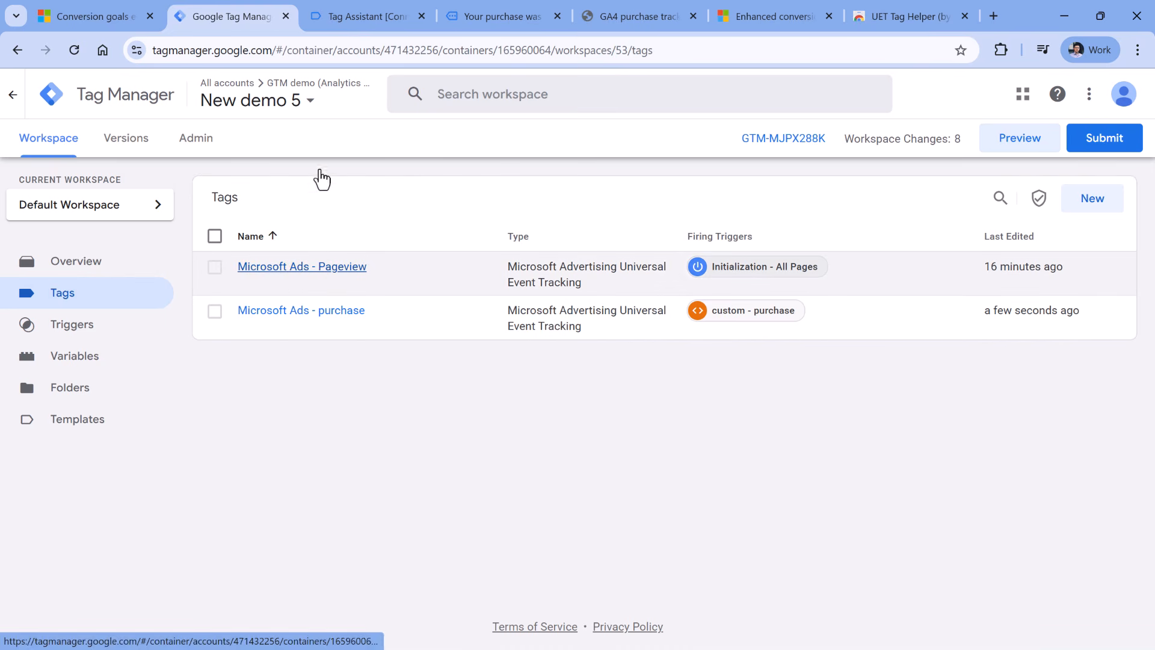
pyautogui.click(358, 16)
pyautogui.click(77, 381)
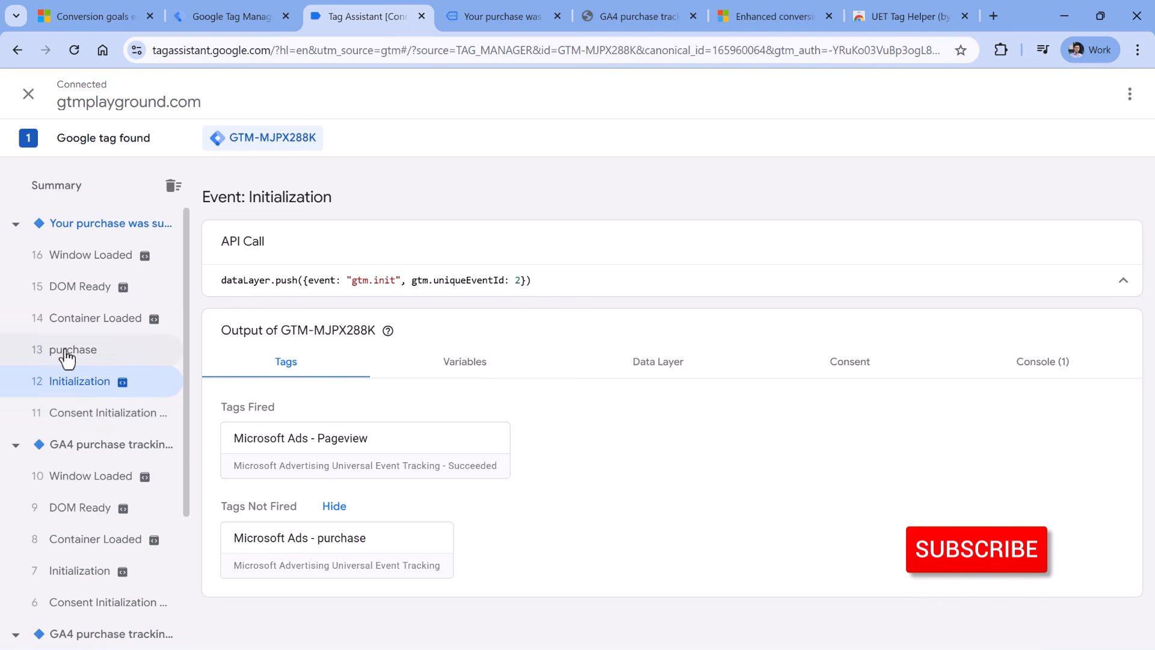
pyautogui.click(100, 415)
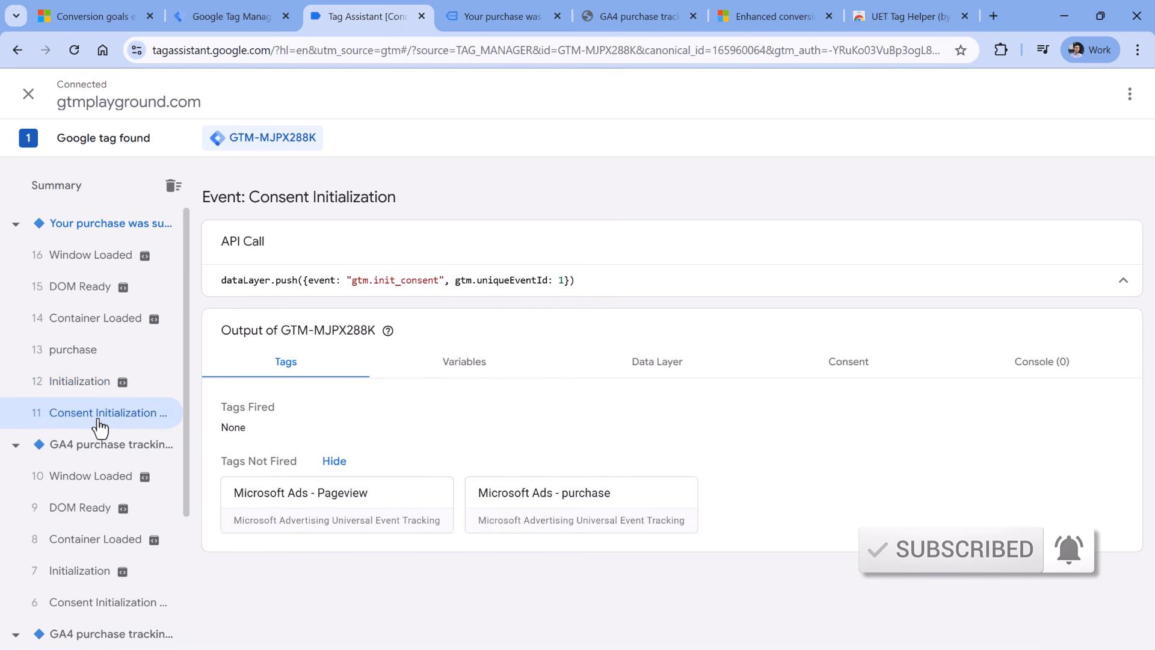
pyautogui.click(138, 380)
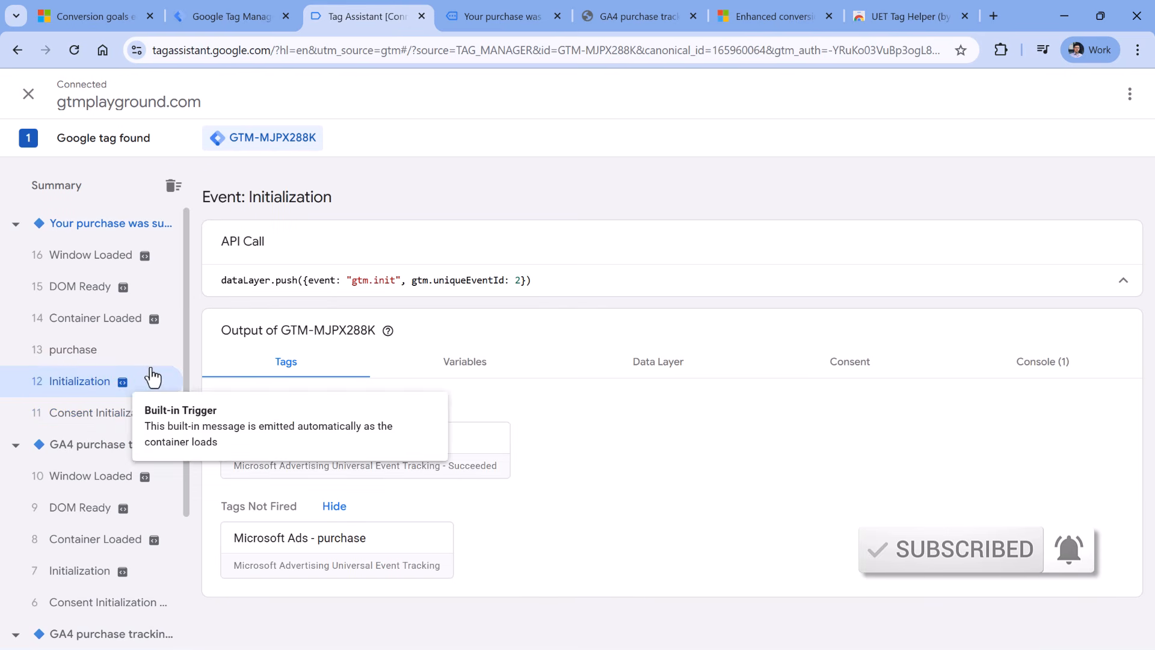
# - Enable sending enhanced conversion values in the Microsoft Ads - Pageview tag
pyautogui.click(240, 17)
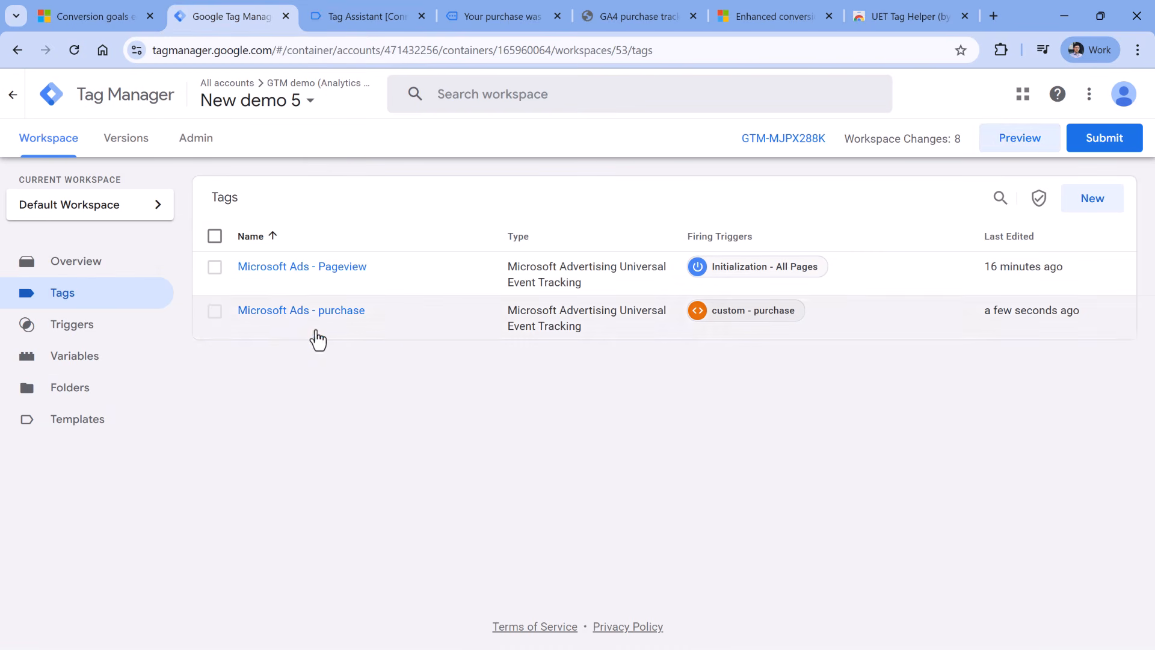
pyautogui.click(305, 269)
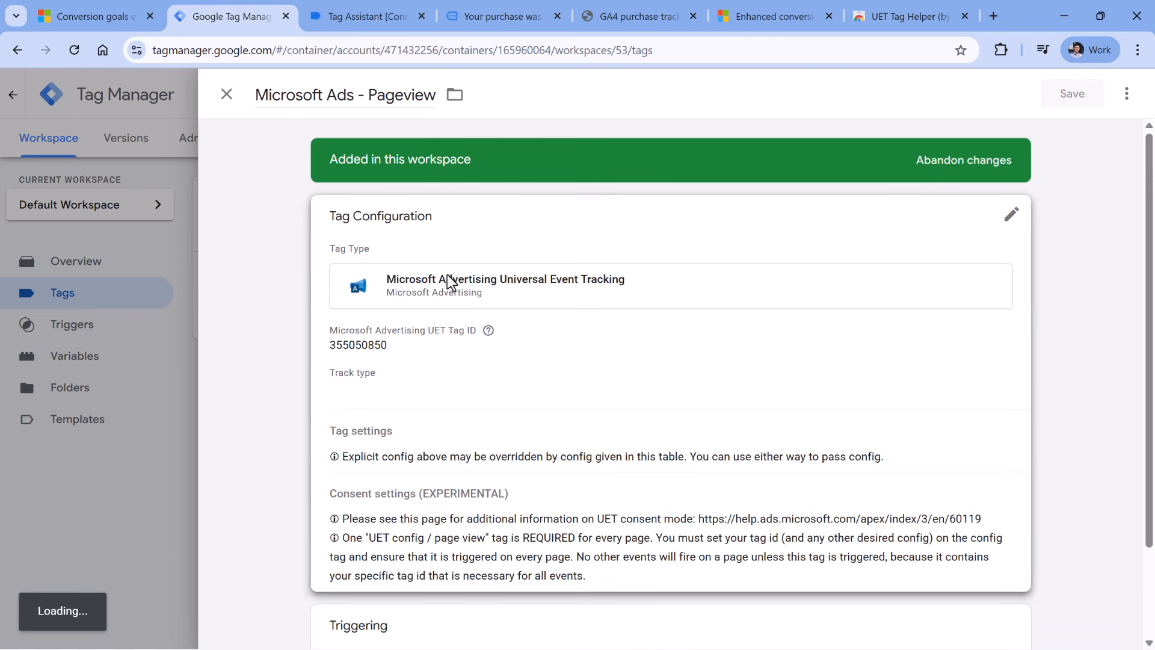
pyautogui.click(1014, 219)
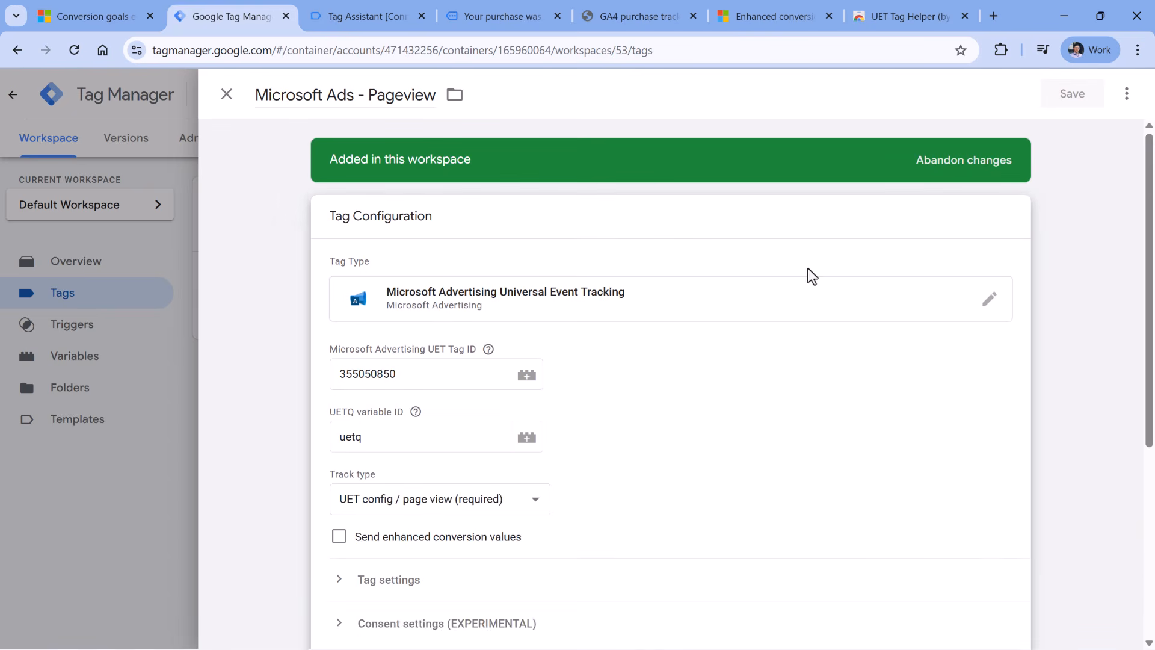
pyautogui.scroll(-3, 807, 273)
pyautogui.click(366, 388)
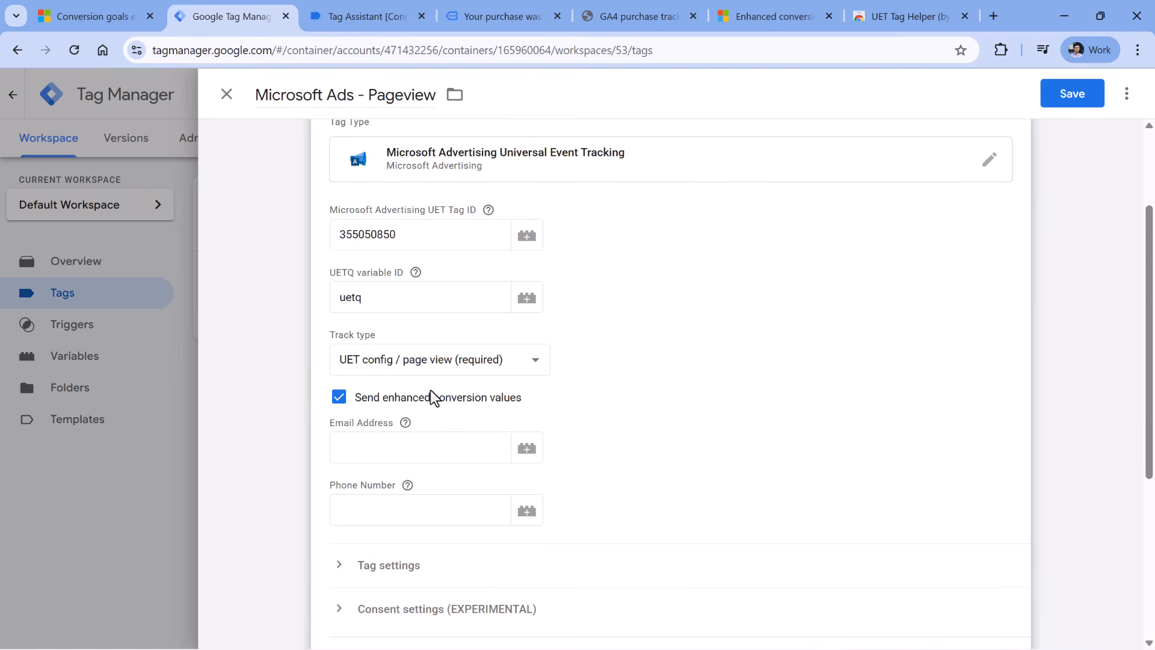
# - Examine the Email Address and Phone Number fields of the Pageview tag's enhanced conversion settings
pyautogui.click(417, 446)
pyautogui.click(410, 508)
pyautogui.click(425, 444)
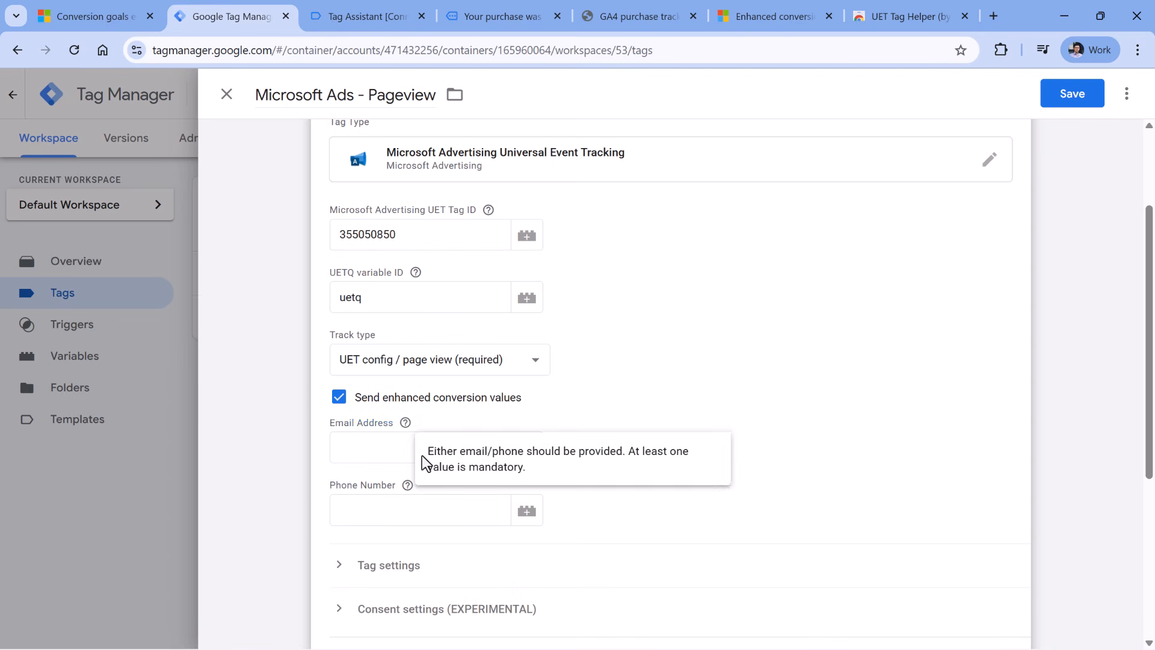
pyautogui.click(405, 505)
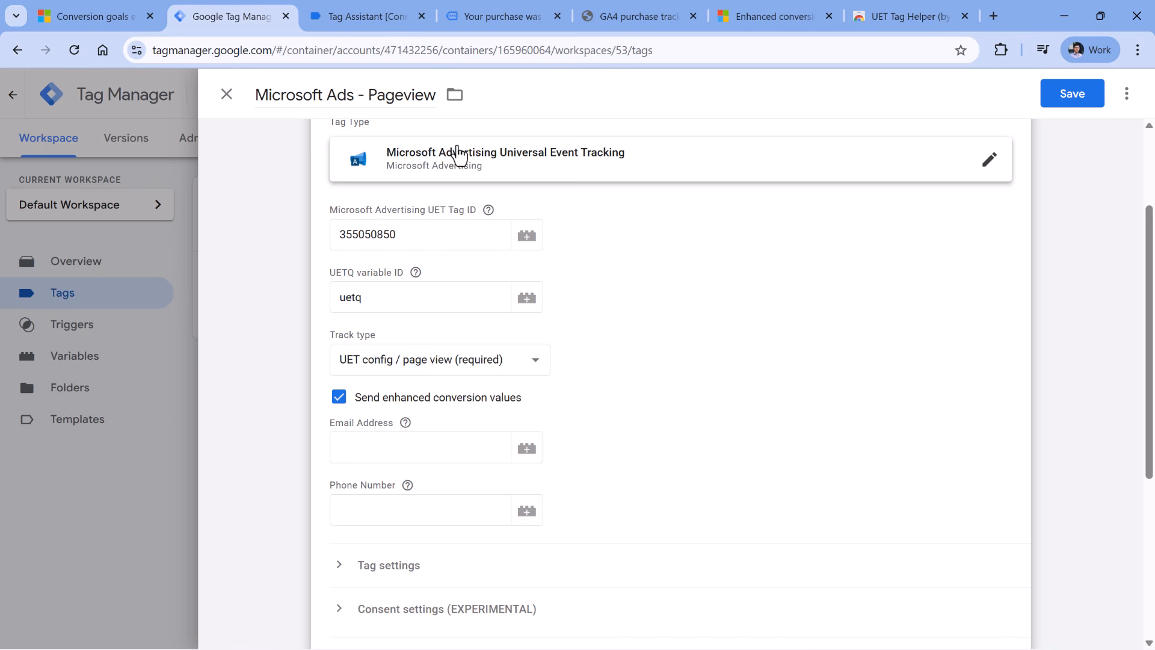
pyautogui.click(393, 446)
pyautogui.click(372, 513)
pyautogui.click(365, 448)
pyautogui.click(375, 505)
pyautogui.click(379, 448)
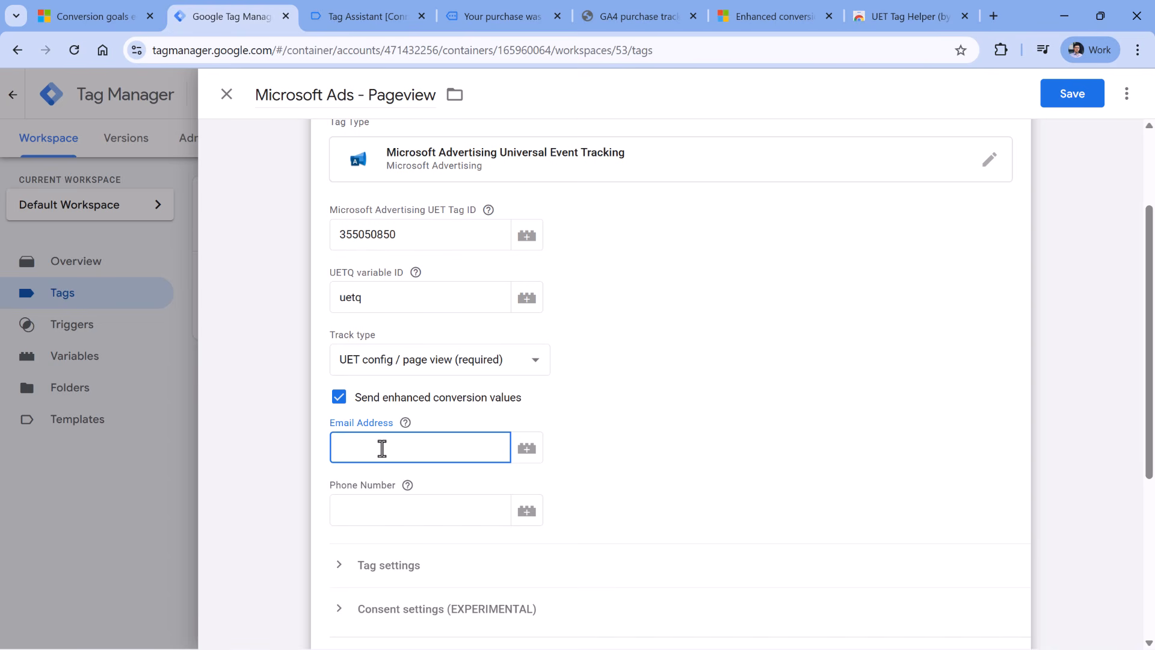
pyautogui.click(411, 435)
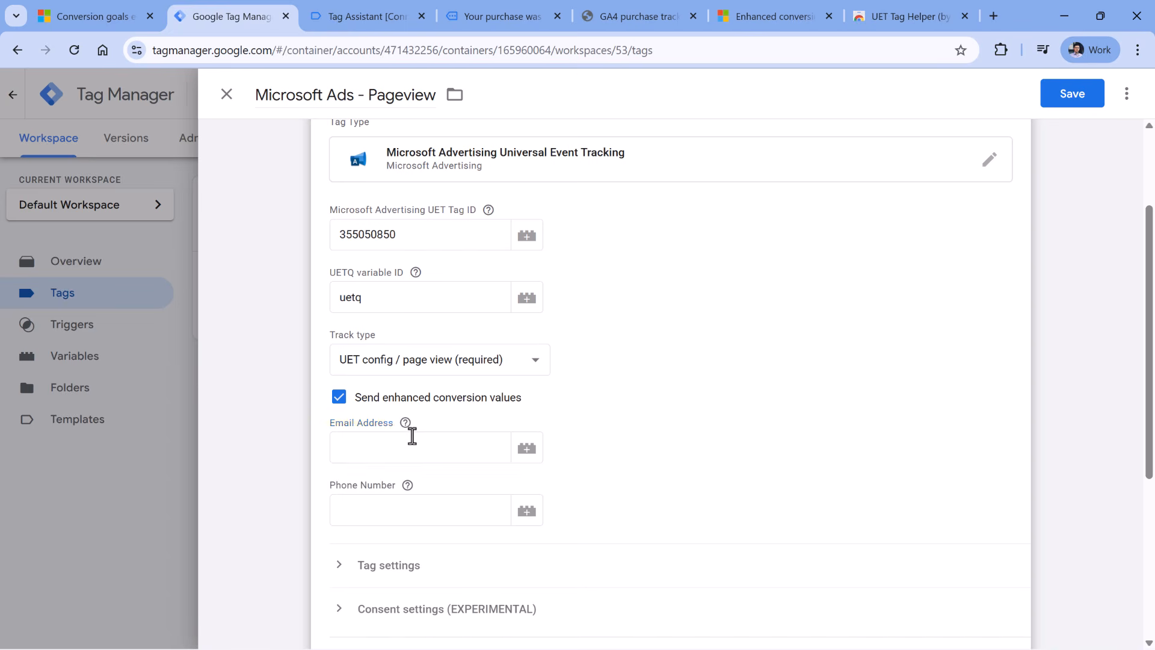
pyautogui.click(417, 442)
# - Inspect the purchase event's data layer push in Tag Assistant and discard the unsaved changes to the Pageview tag
pyautogui.click(361, 18)
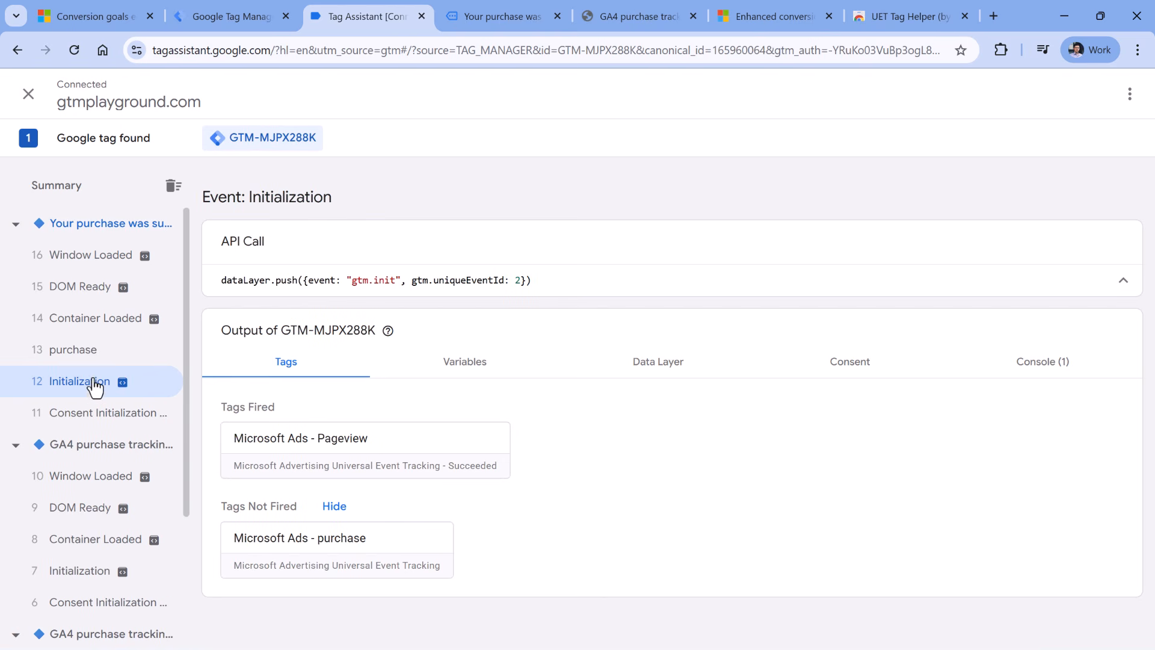
pyautogui.click(77, 351)
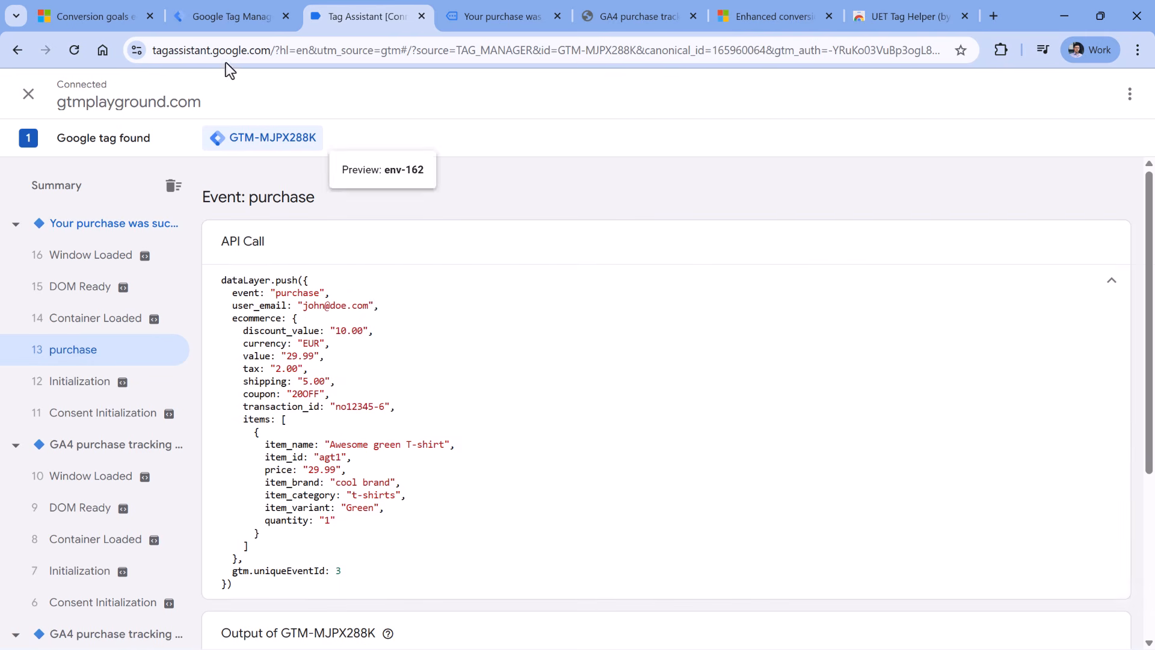
pyautogui.click(231, 17)
pyautogui.click(227, 94)
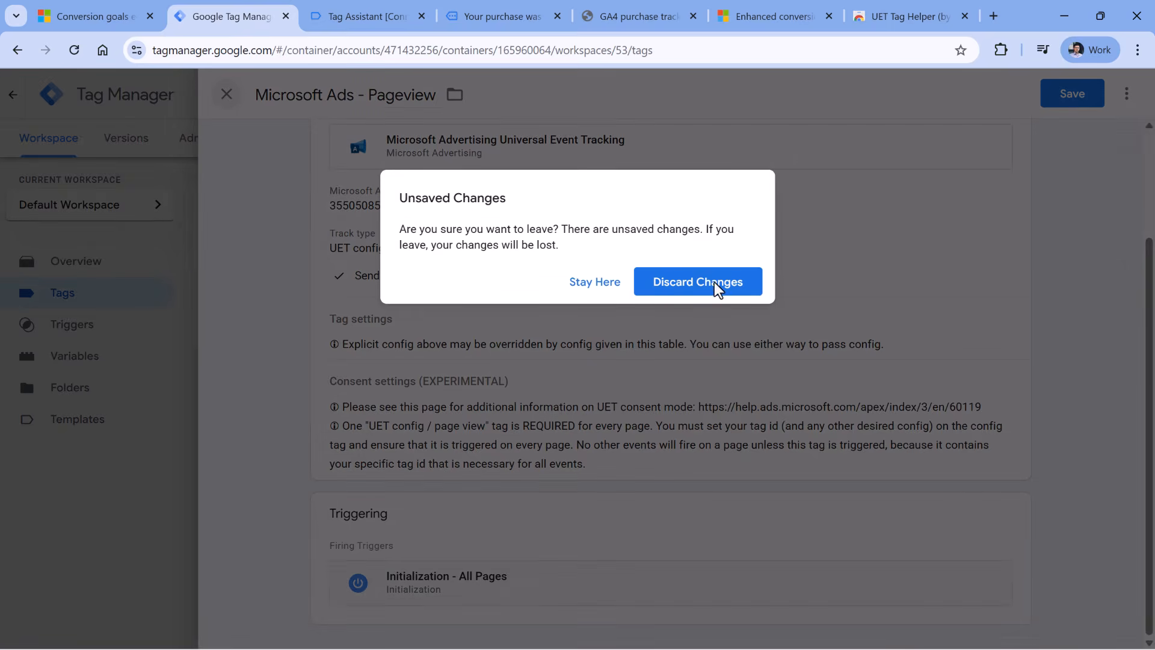
pyautogui.click(714, 282)
# - Review the conversion, currency, revenue and event parameter settings of the Microsoft Ads - purchase tag
pyautogui.click(344, 312)
pyautogui.click(517, 379)
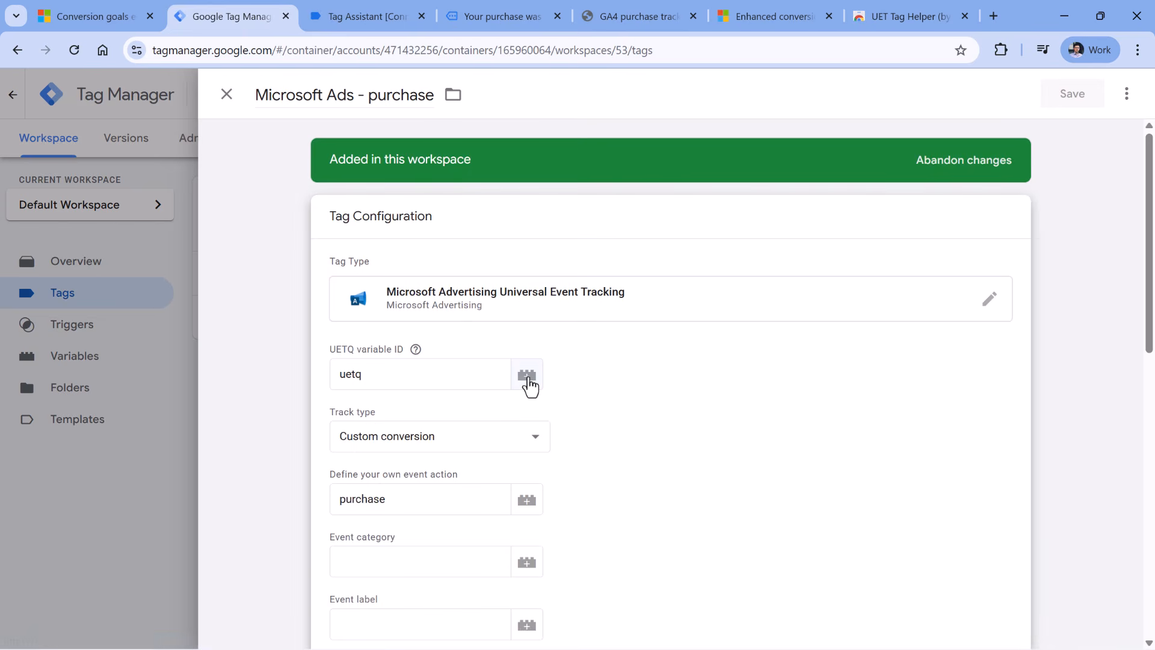
pyautogui.scroll(-8, 541, 381)
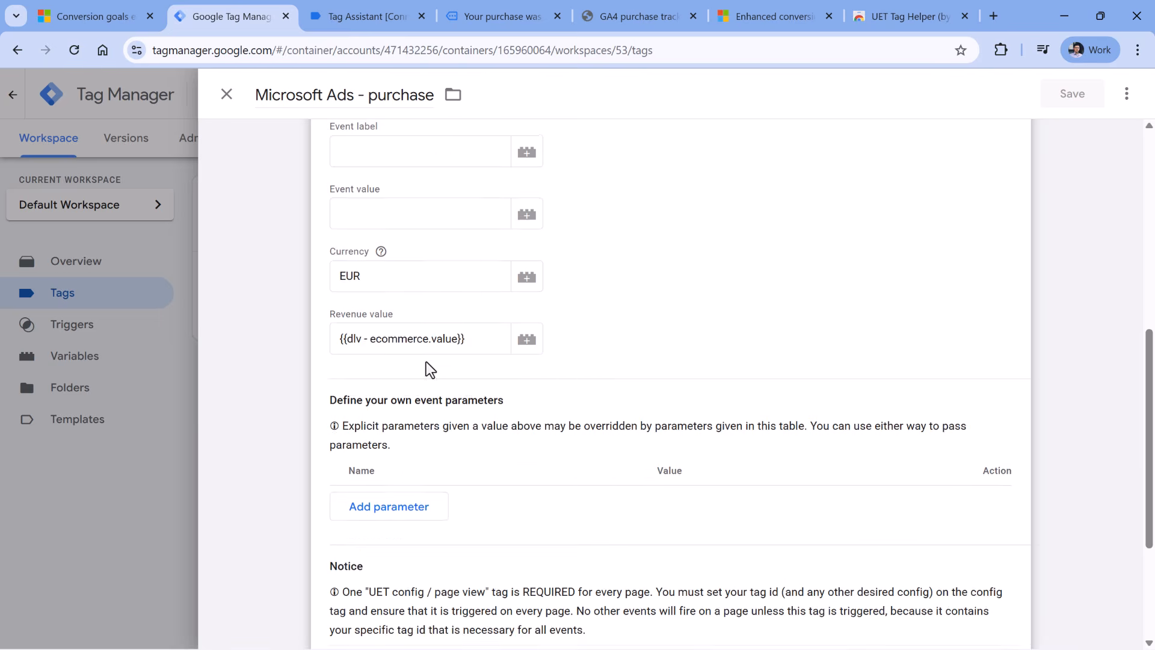
pyautogui.scroll(4, 426, 362)
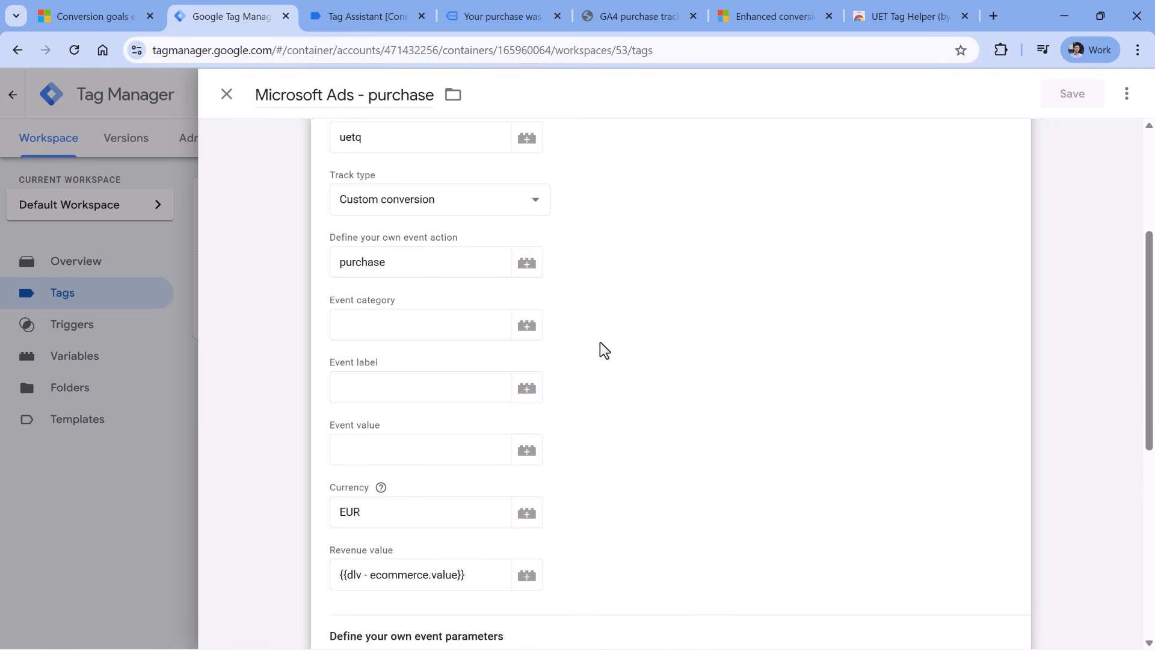
pyautogui.scroll(-7, 604, 337)
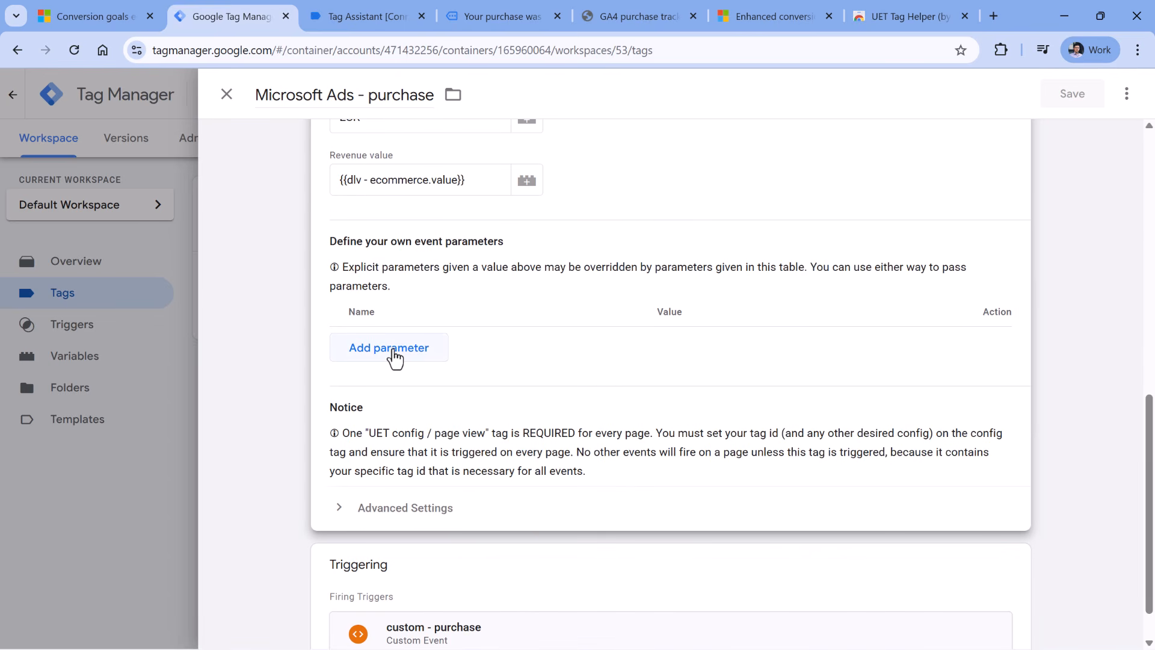
# - Try to add an event parameter named pid, from the enhanced conversions help snippet, to the Microsoft Ads - purchase tag
pyautogui.click(395, 349)
pyautogui.click(766, 167)
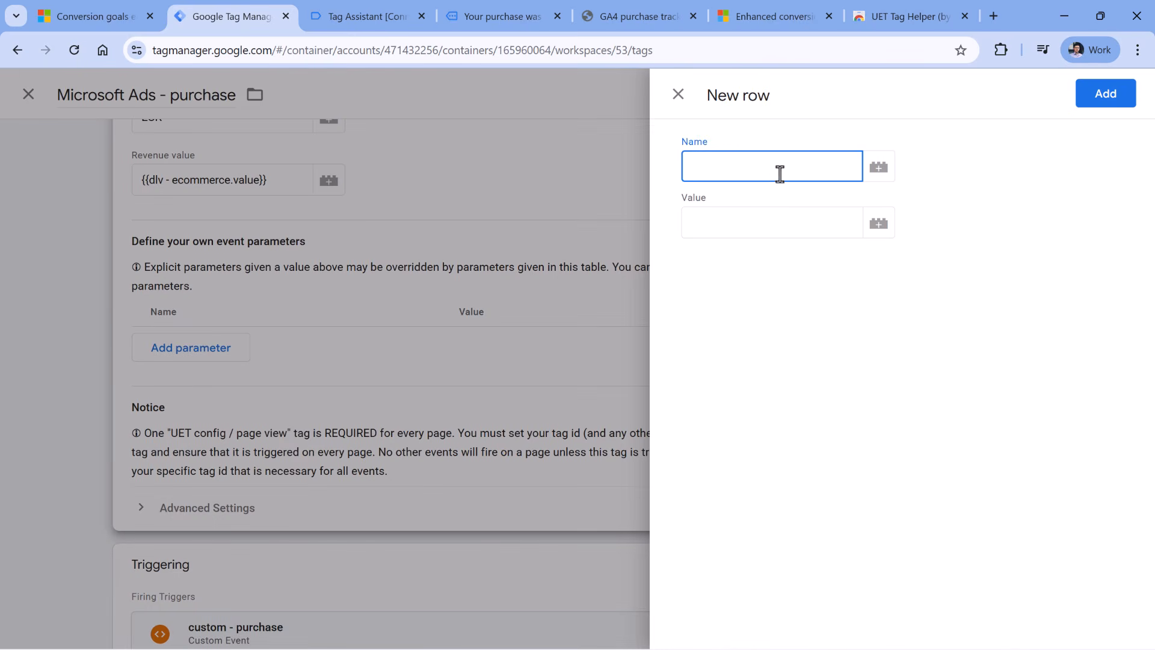
pyautogui.click(764, 18)
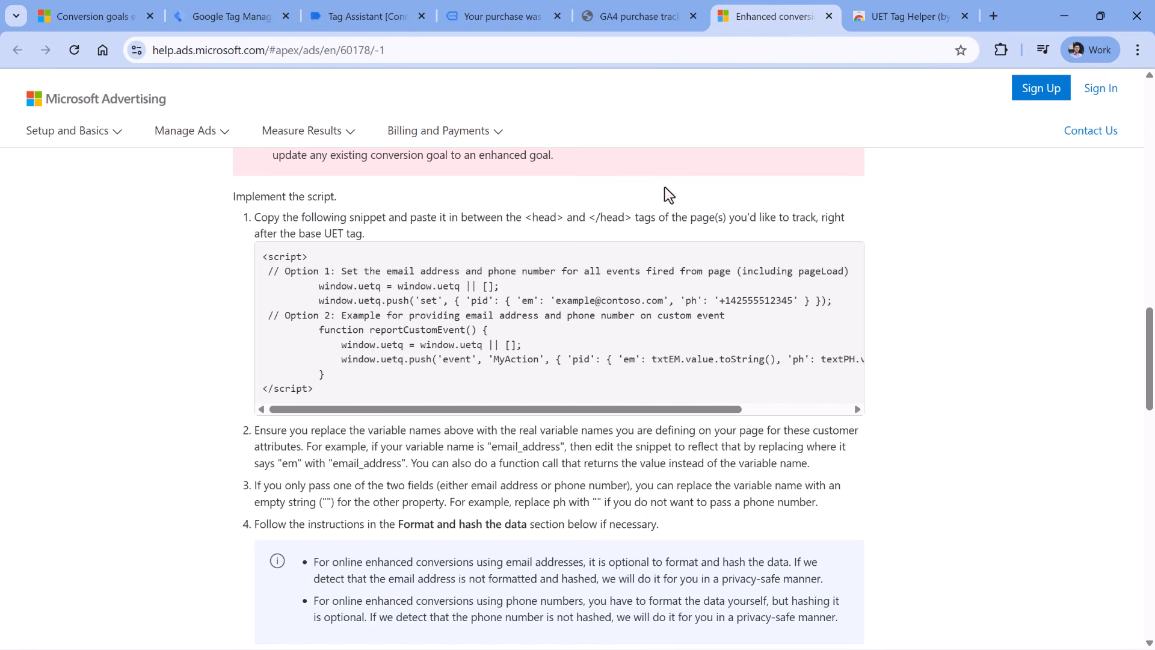
pyautogui.doubleClick(581, 359)
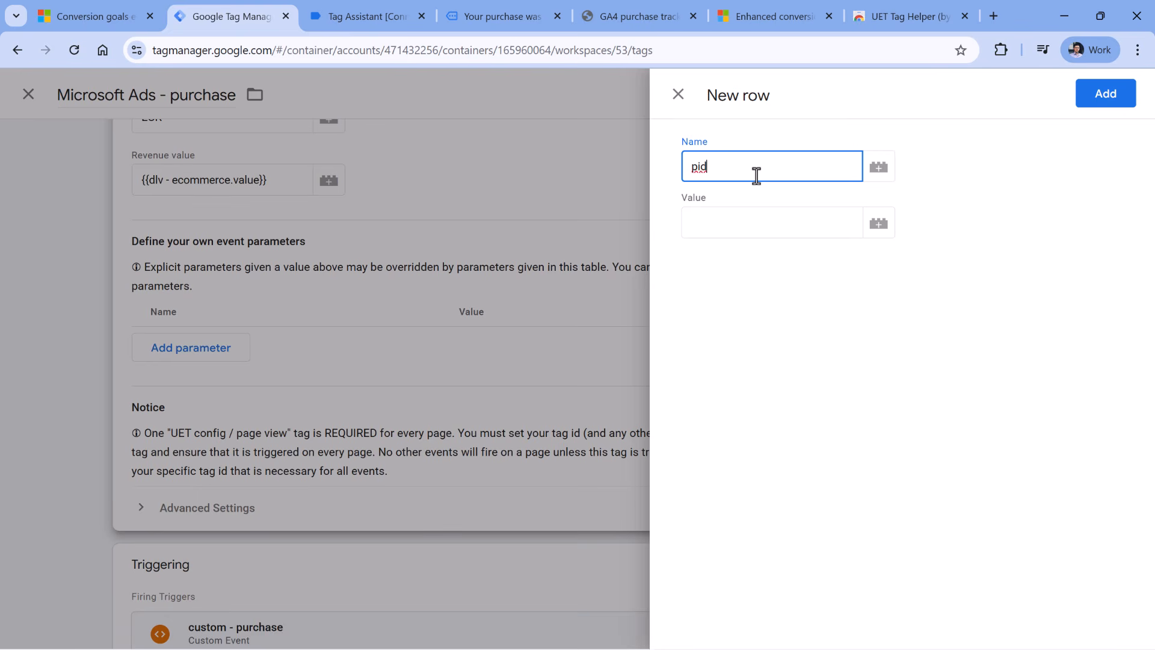
pyautogui.click(770, 218)
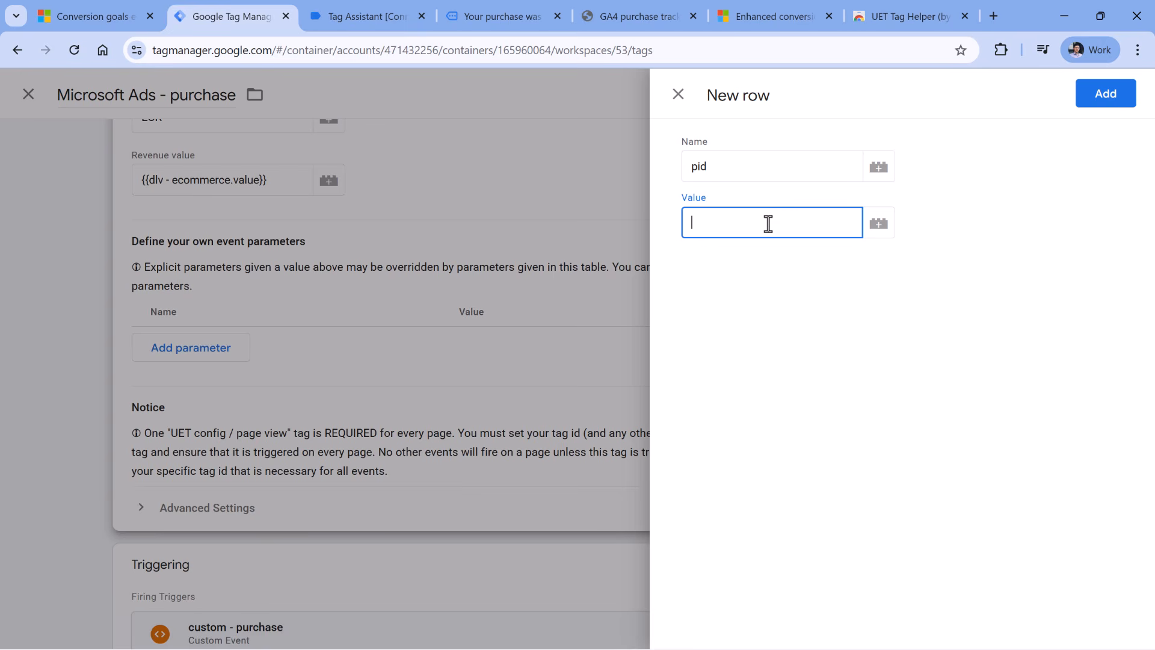
pyautogui.click(677, 95)
pyautogui.click(227, 95)
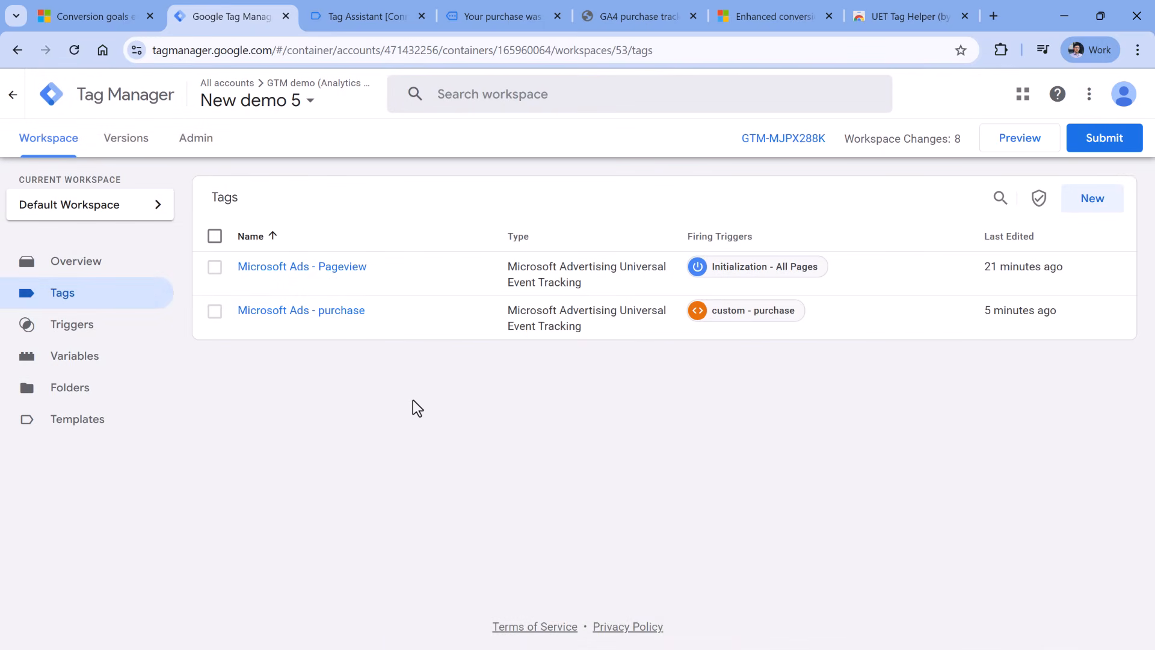
# - Look up the user email key in the purchase event's data layer push in Tag Assistant
pyautogui.click(356, 16)
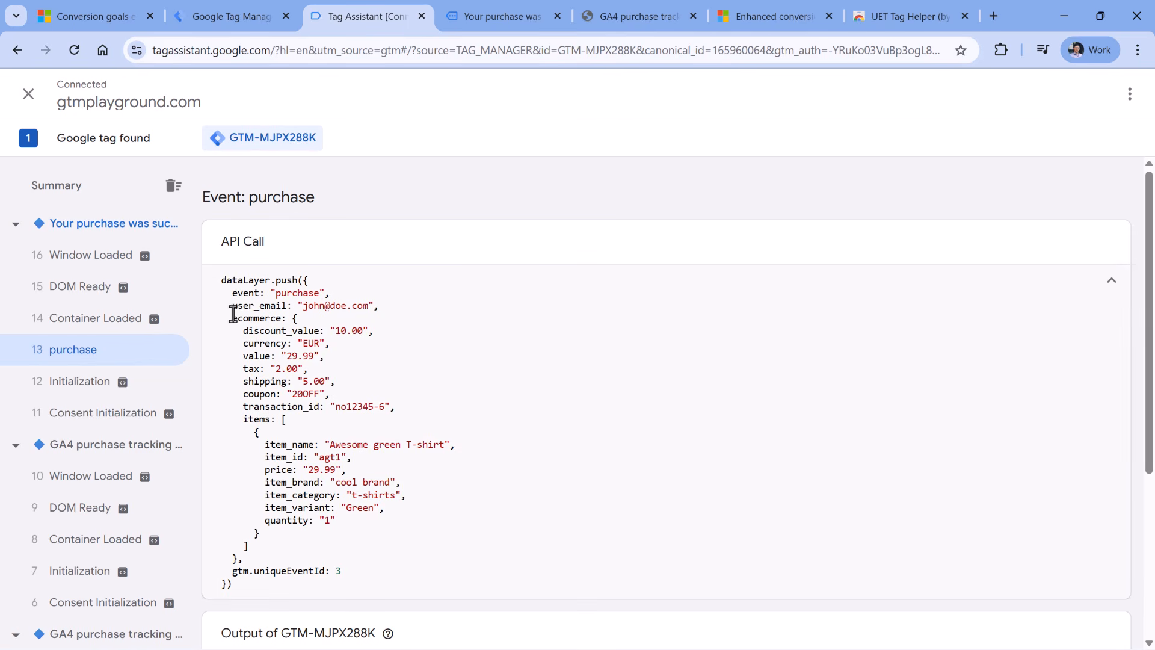
pyautogui.doubleClick(233, 306)
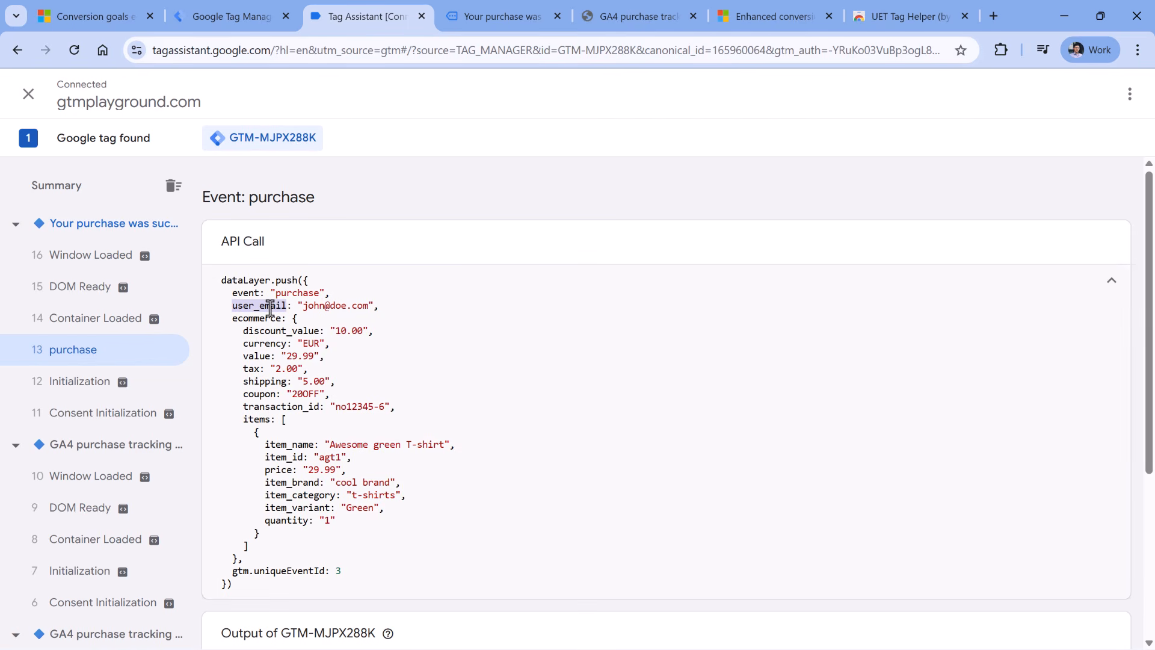
pyautogui.click(224, 19)
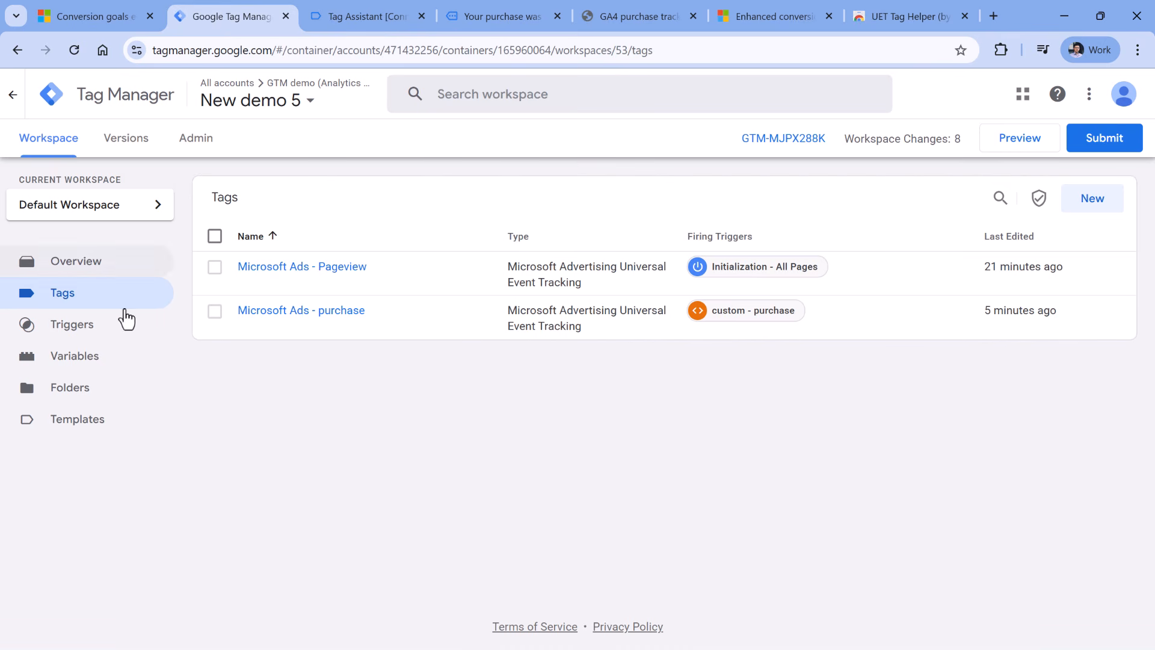
# - Create a user-defined Data Layer Variable in Tag Manager with the data layer variable name user_email
pyautogui.click(70, 364)
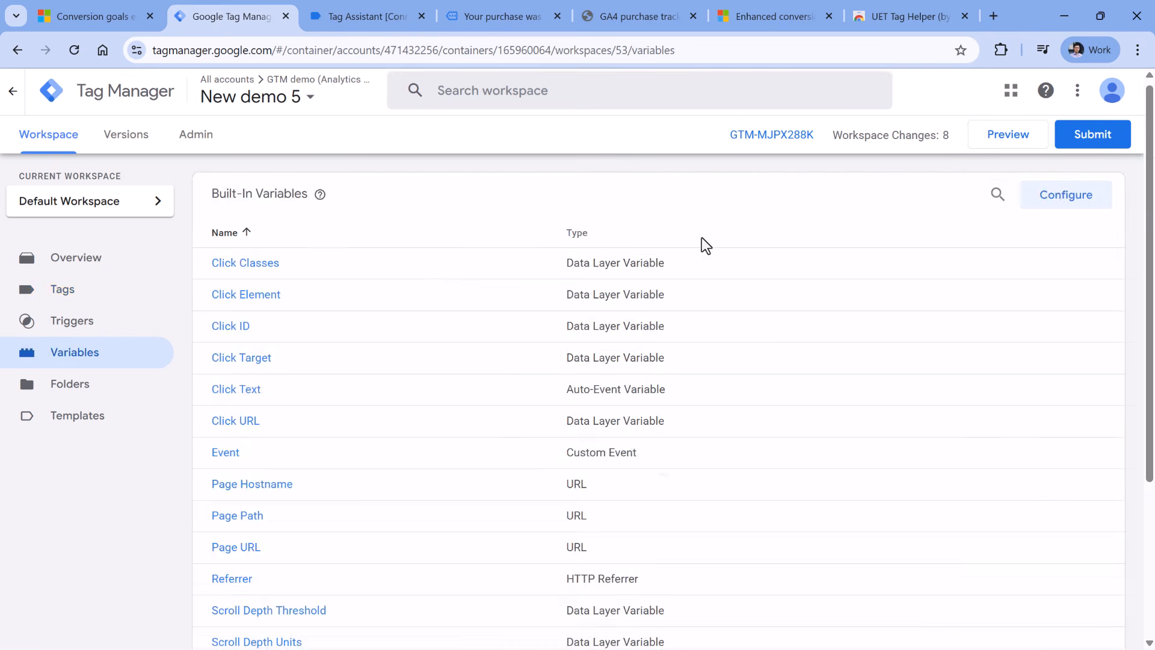
pyautogui.scroll(-4, 1064, 477)
pyautogui.click(1092, 501)
pyautogui.click(423, 226)
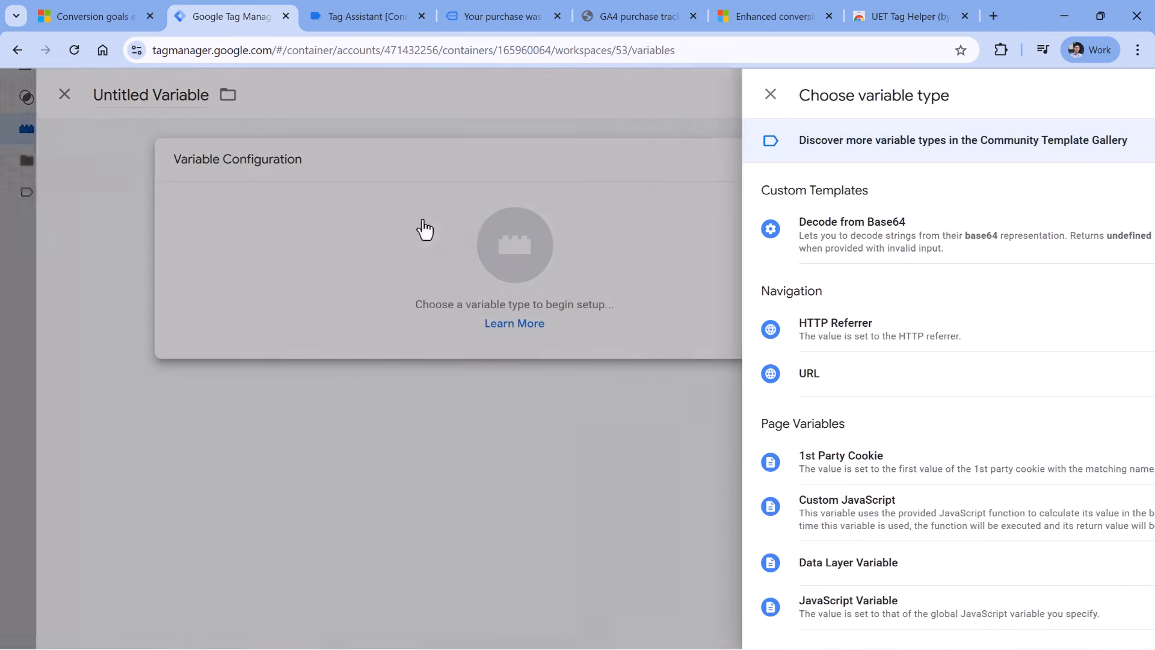
pyautogui.click(757, 568)
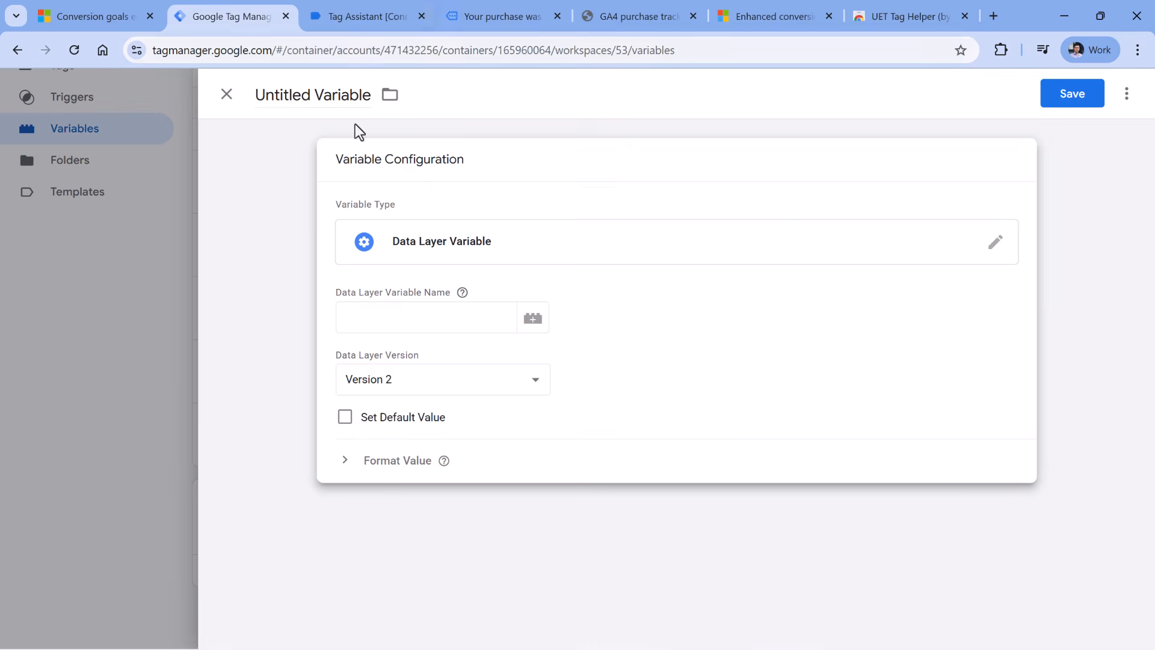
pyautogui.click(363, 318)
pyautogui.write('user_emai')
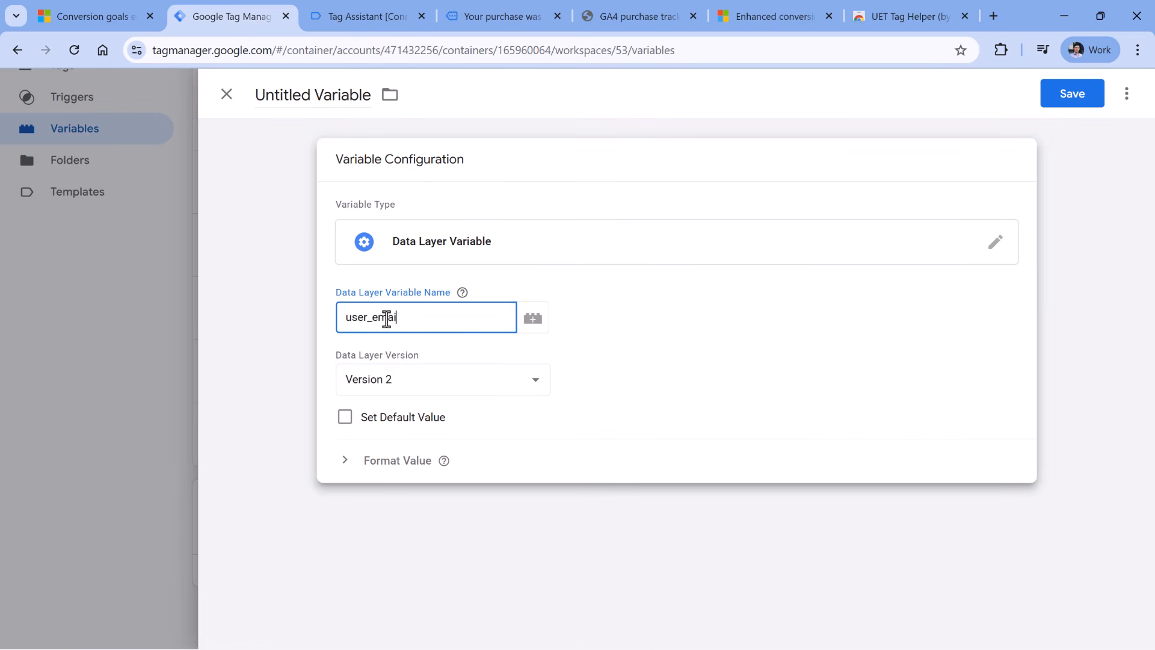
pyautogui.write('l')
# - Compare the entered variable name with the user_email key in Tag Assistant's purchase event
pyautogui.click(356, 18)
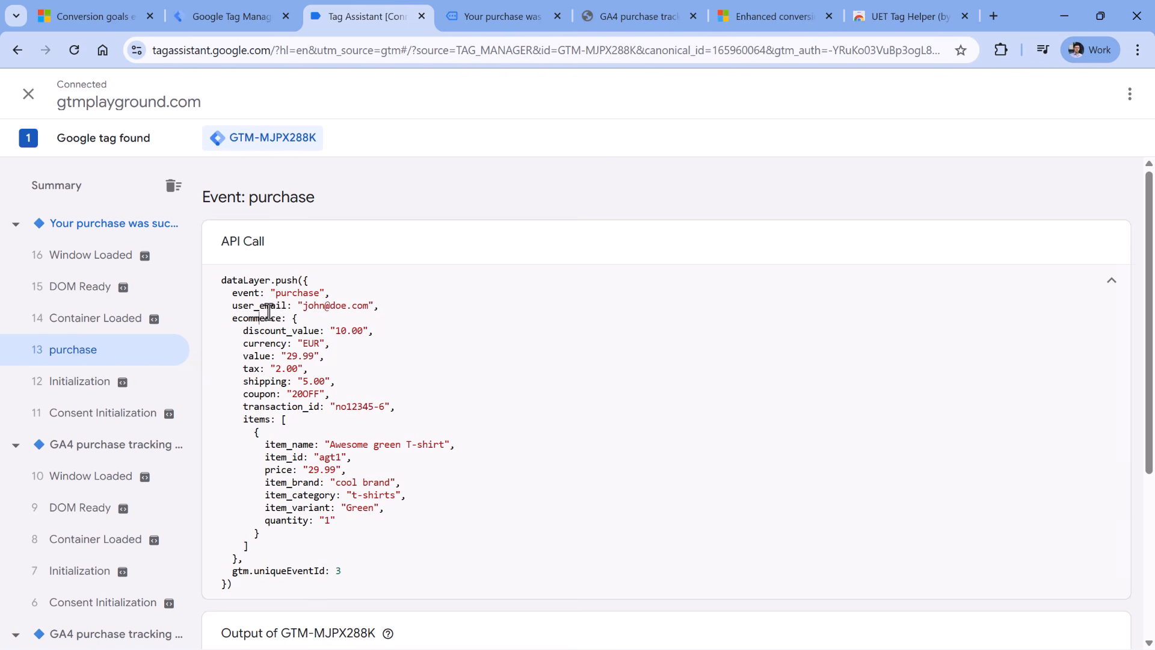
pyautogui.moveTo(286, 305); pyautogui.dragTo(233, 306)
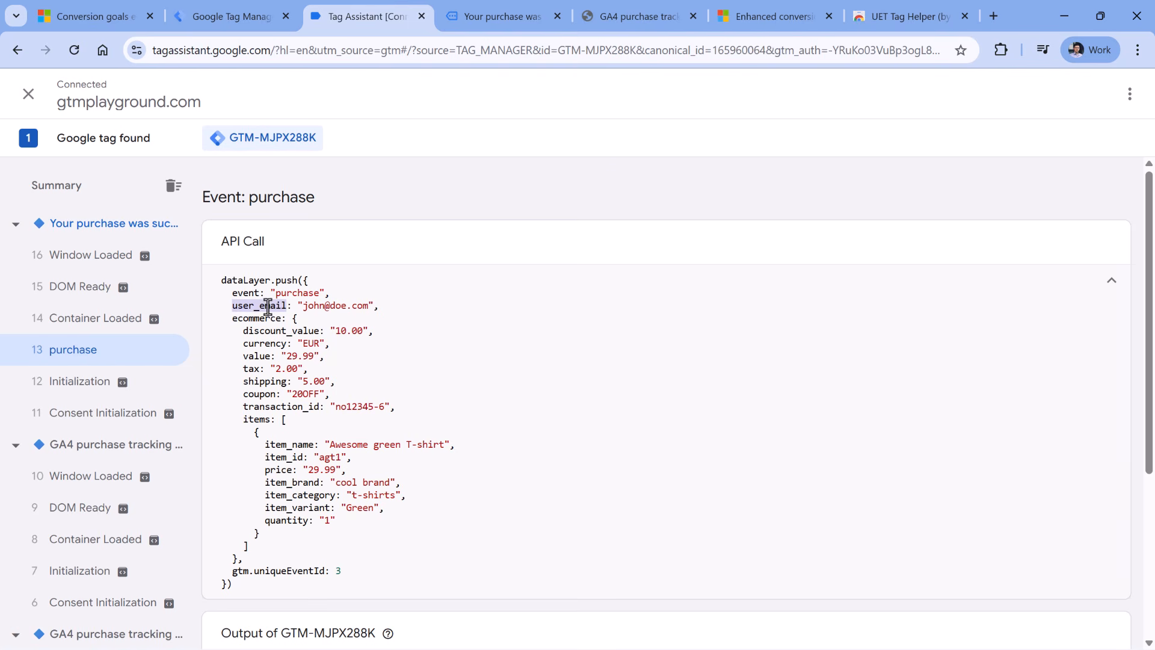
pyautogui.click(232, 16)
# - Name the data layer variable "dlv - user_email", reusing its data layer key, and save it
pyautogui.doubleClick(399, 328)
pyautogui.hotkey('ctrl', 'c')
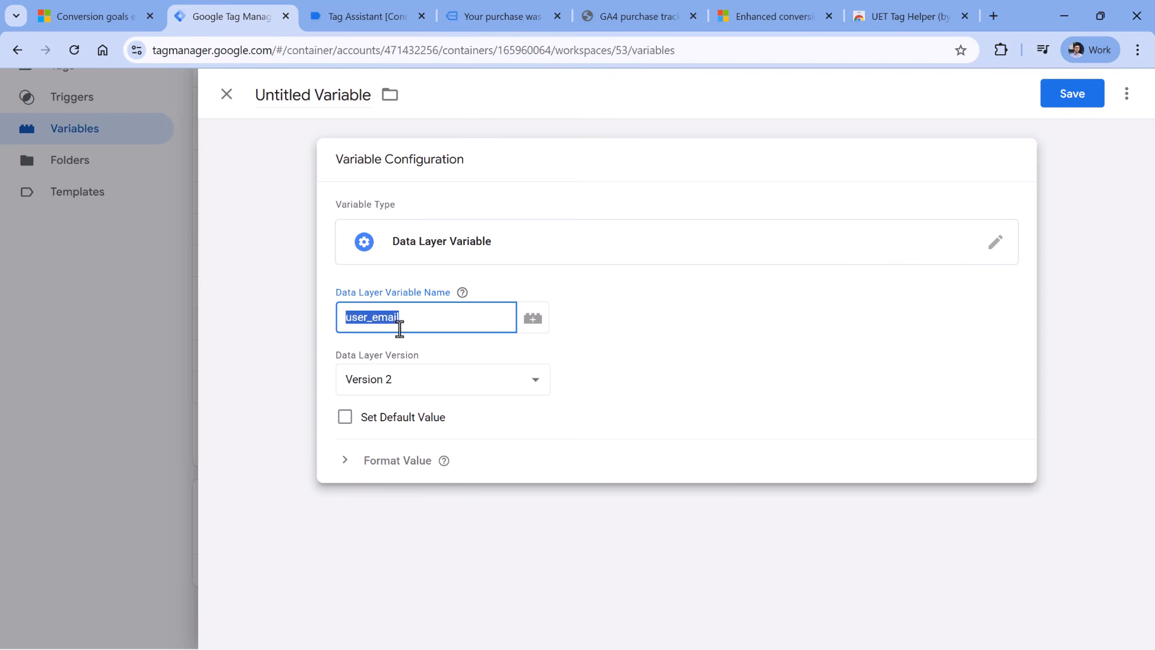
pyautogui.click(309, 95)
pyautogui.hotkey('ctrl', 'a')
pyautogui.write('dlv')
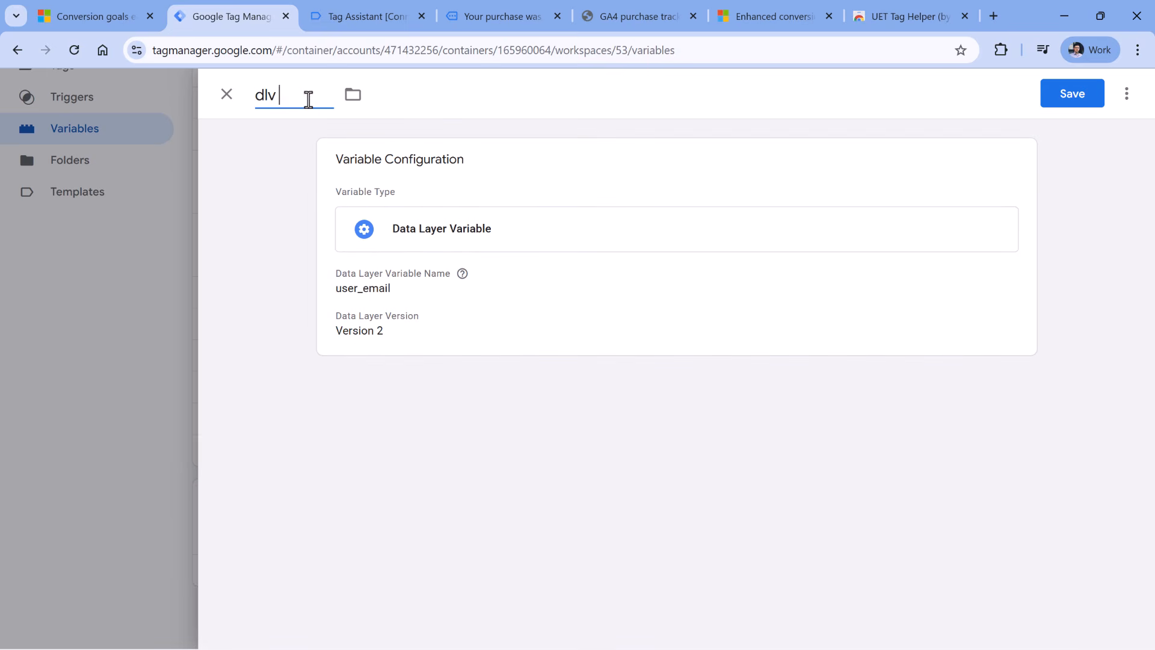
pyautogui.write(' -')
pyautogui.hotkey('ctrl', 'v')
pyautogui.click(1075, 99)
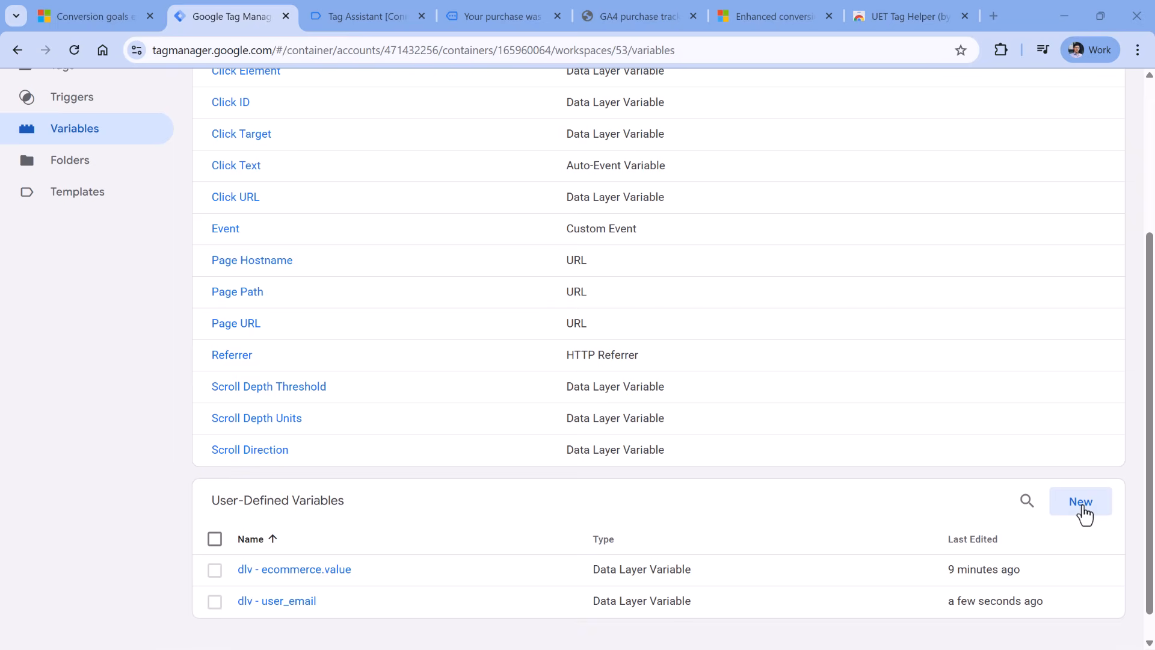
# - Create a new user-defined variable of the Custom JavaScript type
pyautogui.click(1081, 502)
pyautogui.click(451, 242)
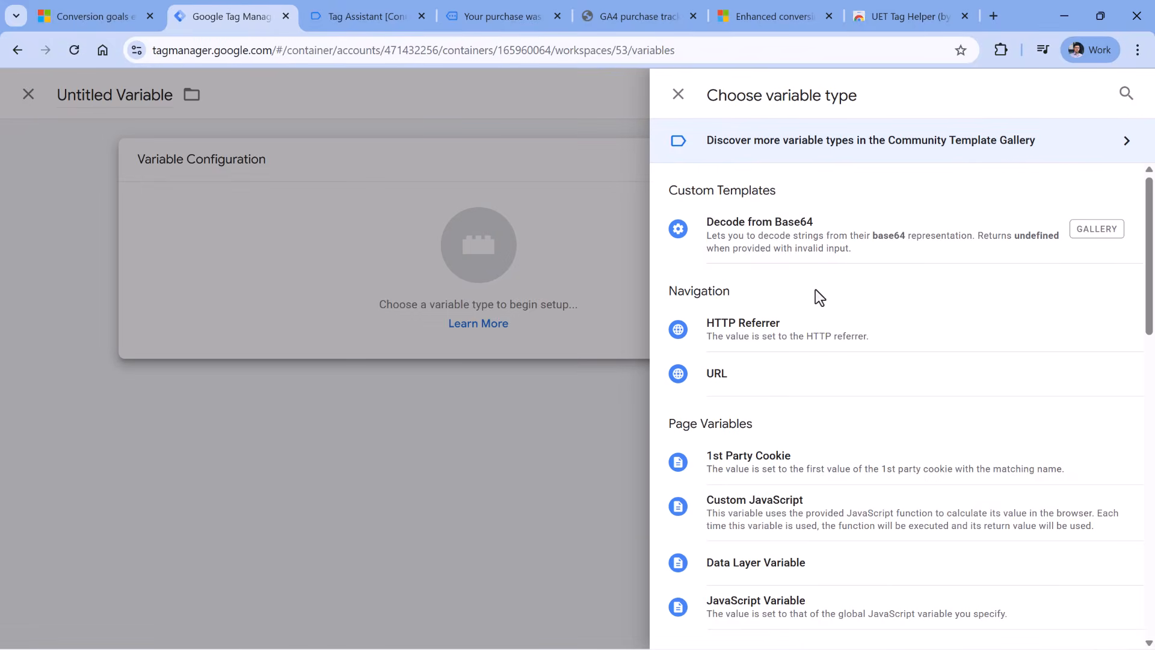
pyautogui.scroll(-2, 806, 337)
pyautogui.click(778, 438)
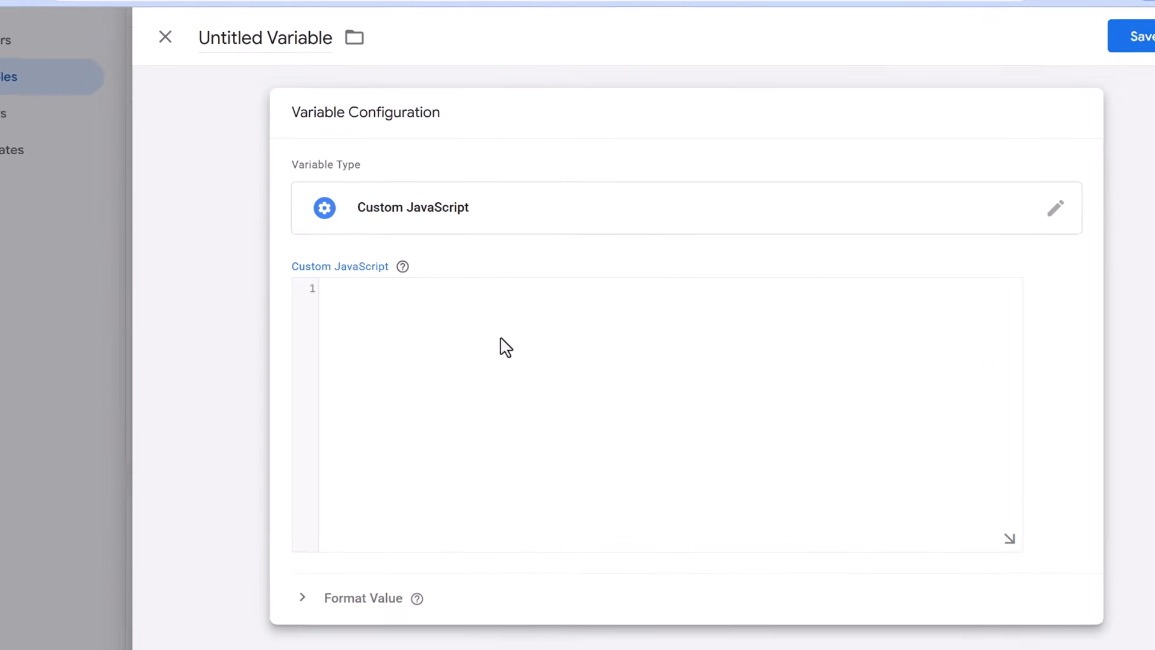
# - Write an anonymous JavaScript function whose body returns an object, with an empty line inside the object for its keys
pyautogui.click(499, 337)
pyautogui.write('function')
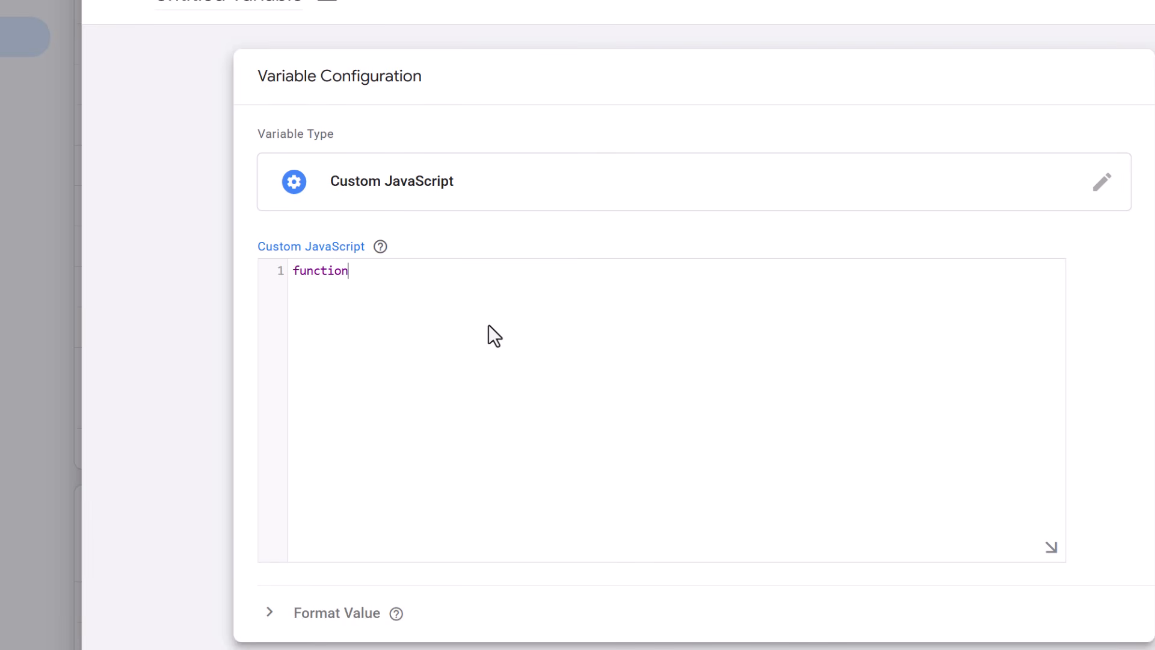
pyautogui.write('(){')
pyautogui.press('Return')
pyautogui.write('return {')
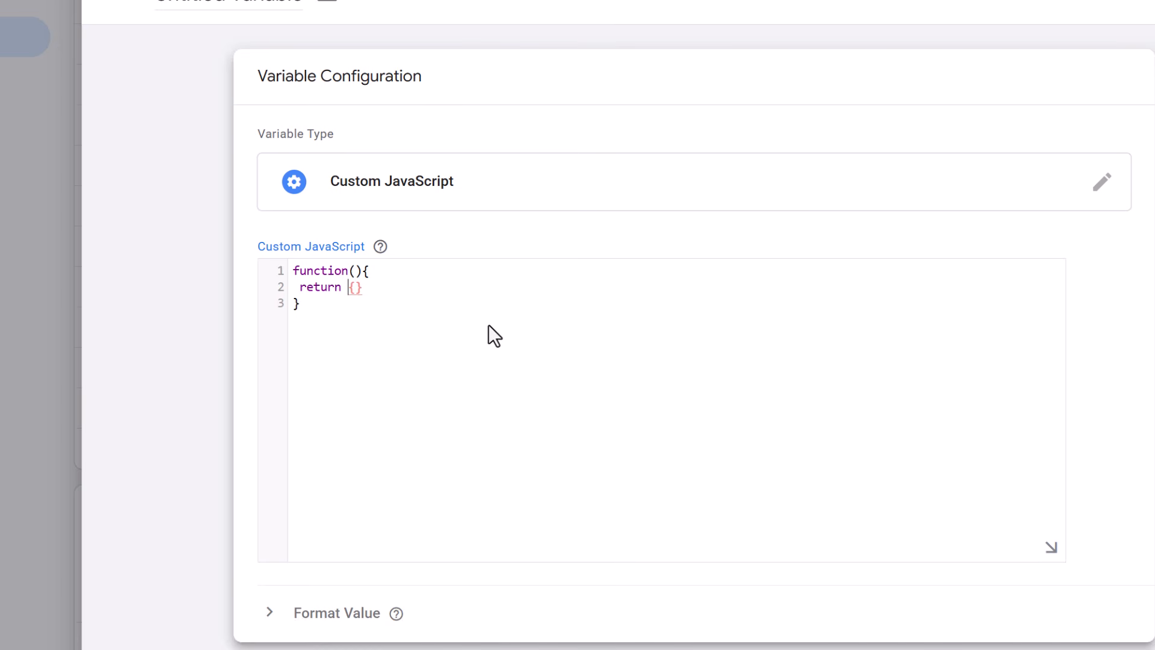
pyautogui.hotkey('shift', 'Right')
pyautogui.hotkey('shift', 'Right')
pyautogui.press('Left')
pyautogui.press('Right')
pyautogui.press('Return')
pyautogui.press('Return')
# - Add an email key to the returned object, with the variable {{dlv - user_email}} as its value
pyautogui.write('email ')
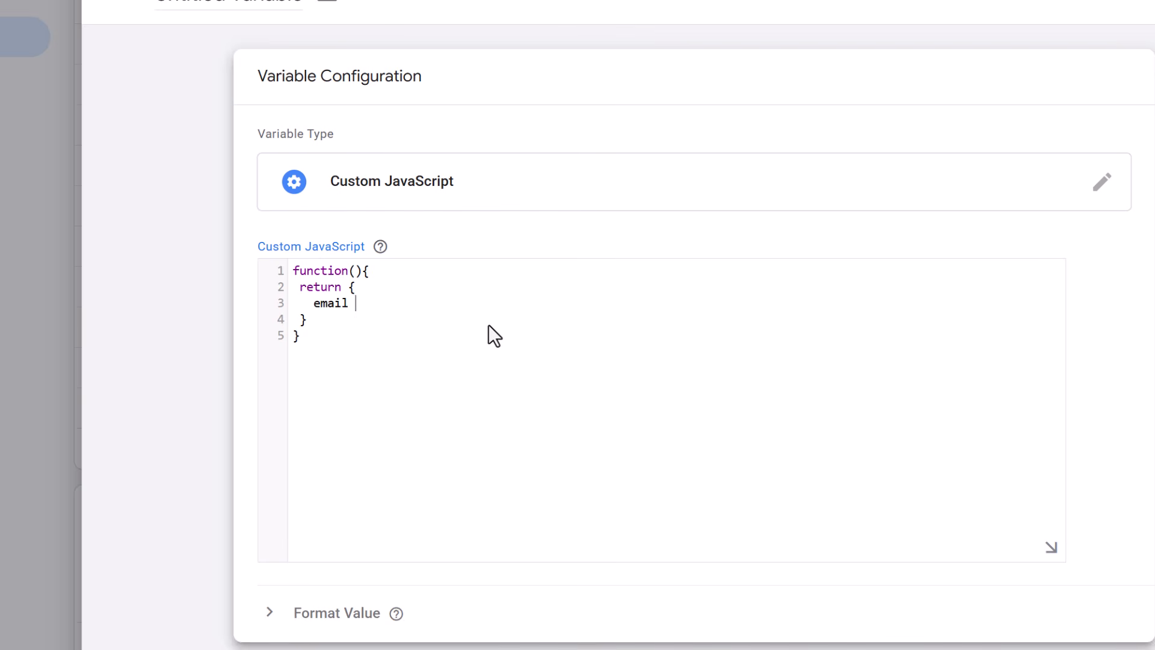
pyautogui.write(': {{')
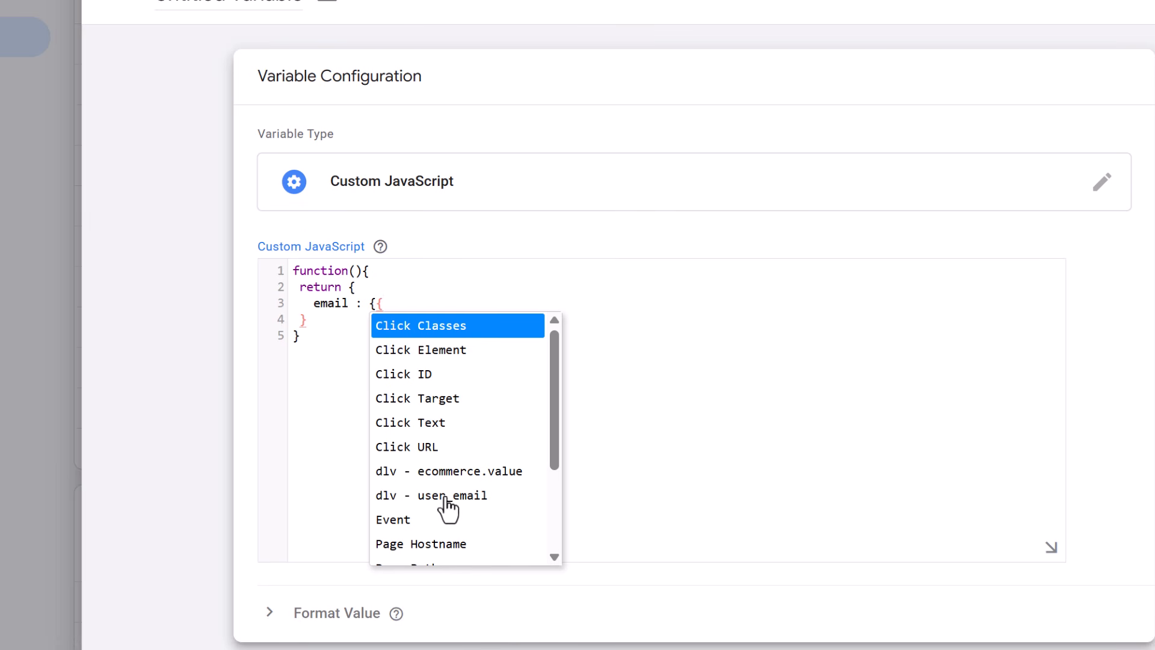
pyautogui.click(475, 495)
pyautogui.moveTo(309, 342); pyautogui.dragTo(289, 269)
pyautogui.click(329, 308)
pyautogui.moveTo(353, 286)
pyautogui.mouseDown()
pyautogui.moveTo(307, 319)
pyautogui.moveTo(315, 303)
pyautogui.moveTo(348, 302)
pyautogui.mouseUp()
pyautogui.click(307, 319)
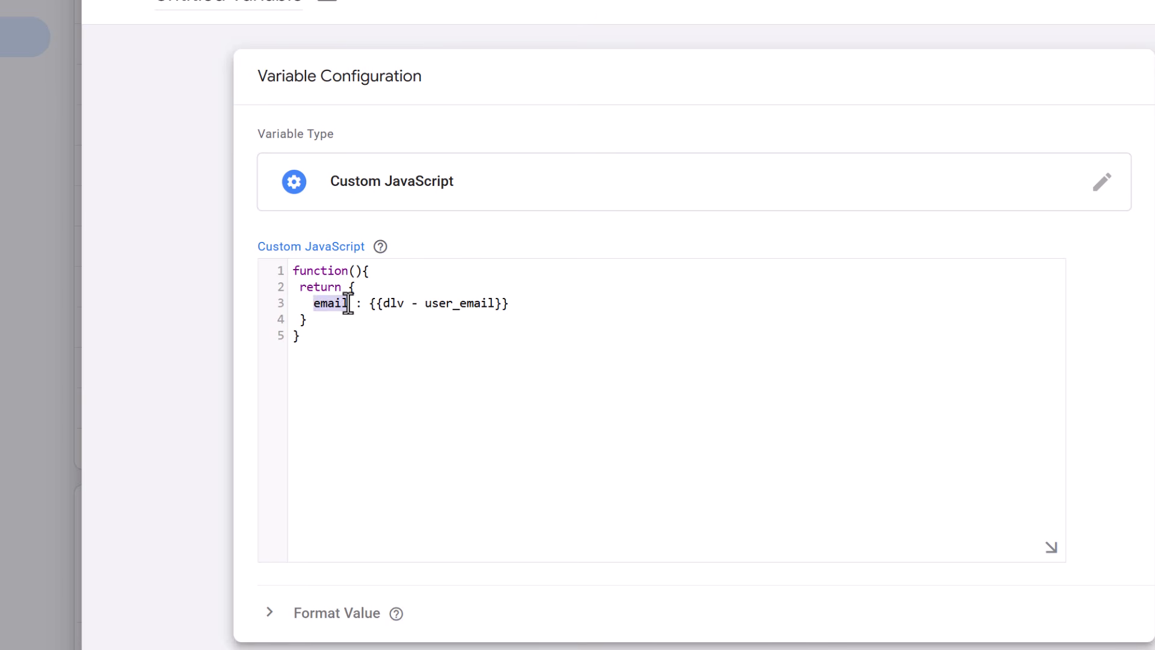
pyautogui.click(349, 302)
# - Try a phone_number key after the email entry in the returned object, and remove it again
pyautogui.click(561, 300)
pyautogui.press('Return')
pyautogui.moveTo(510, 303); pyautogui.dragTo(525, 305)
pyautogui.click(514, 320)
pyautogui.write('phone_number :')
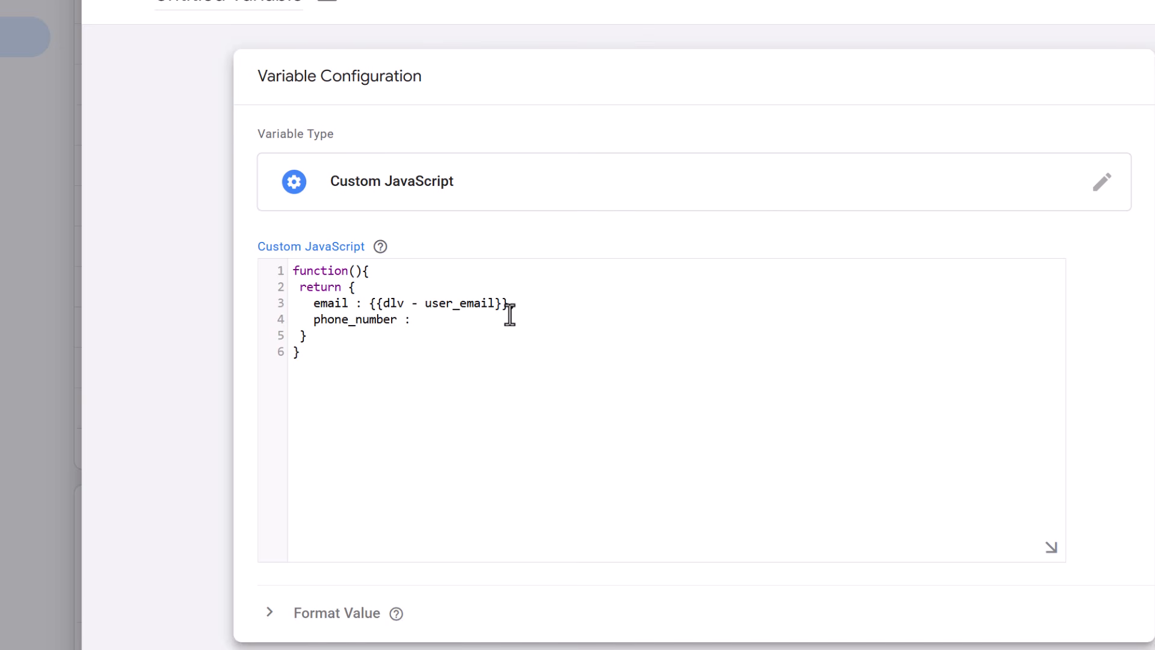
pyautogui.moveTo(506, 319); pyautogui.dragTo(507, 307)
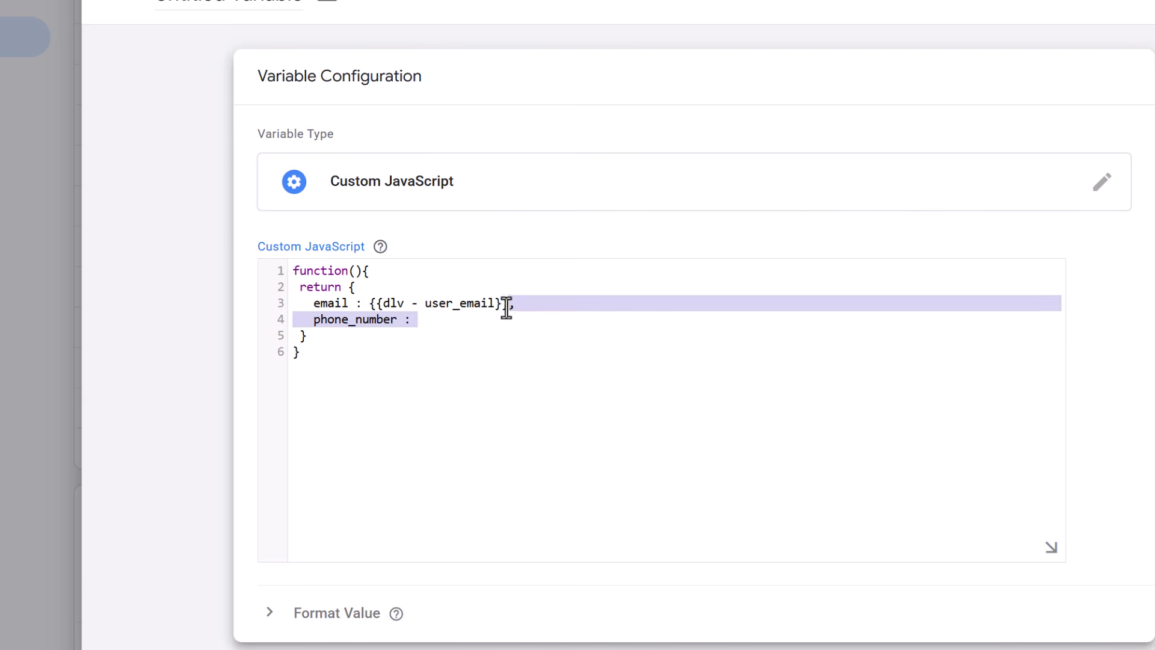
pyautogui.press('BackSpace')
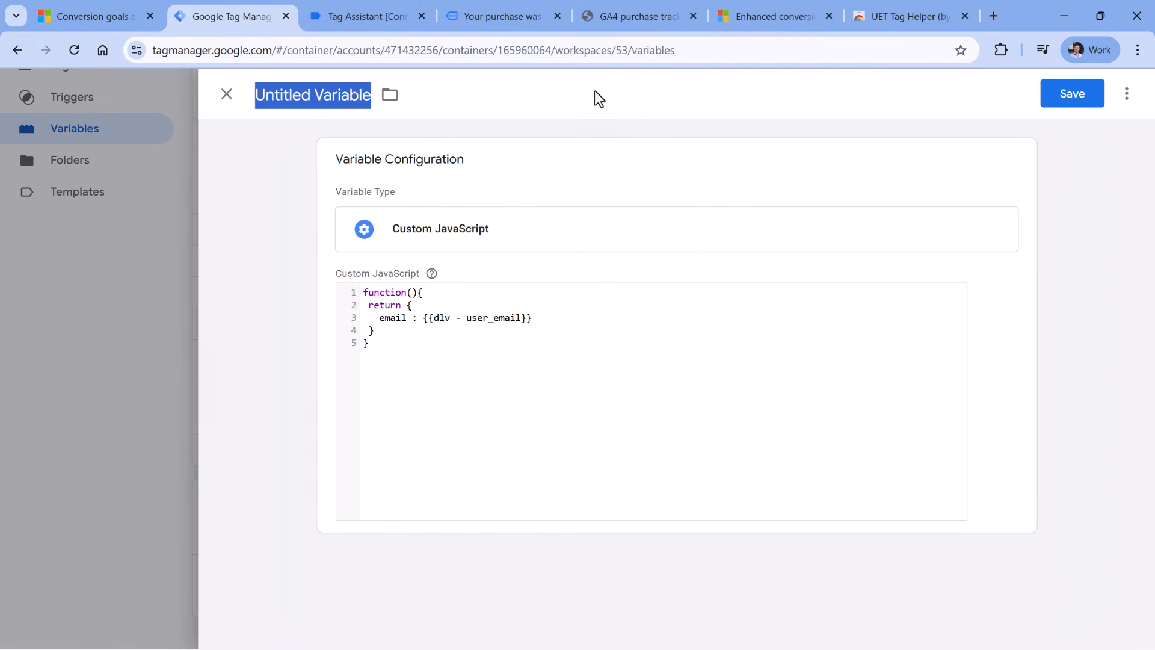
# - Name the Custom JavaScript variable "cjs - user data for ms ads" and save it
pyautogui.write('cjs ')
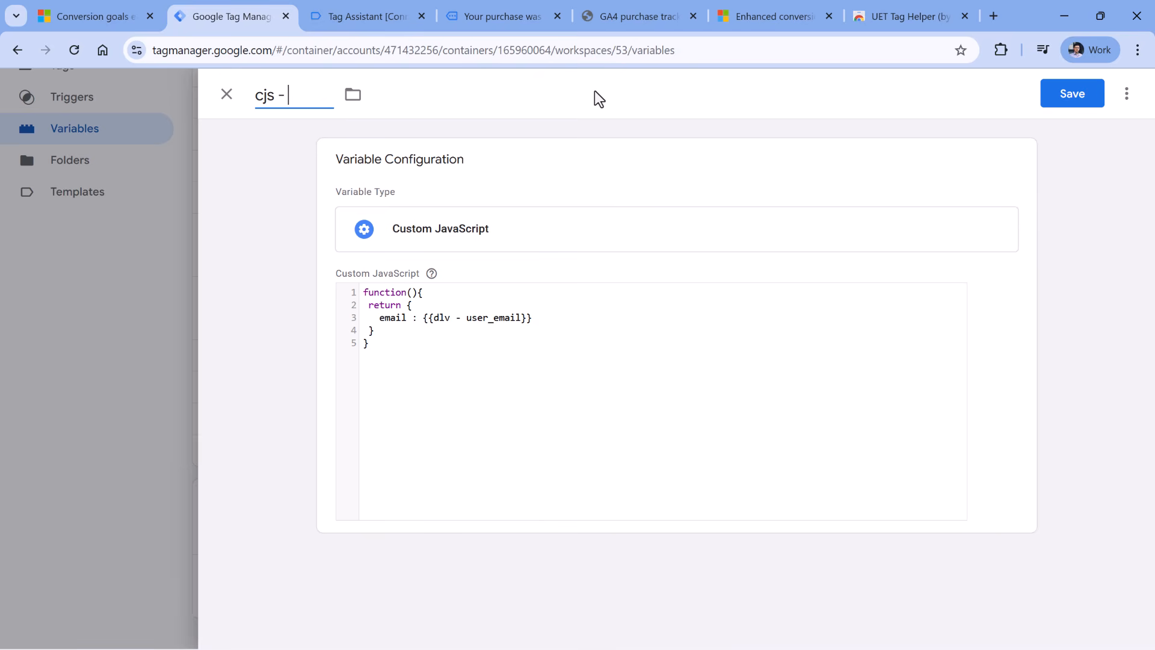
pyautogui.write('- user data')
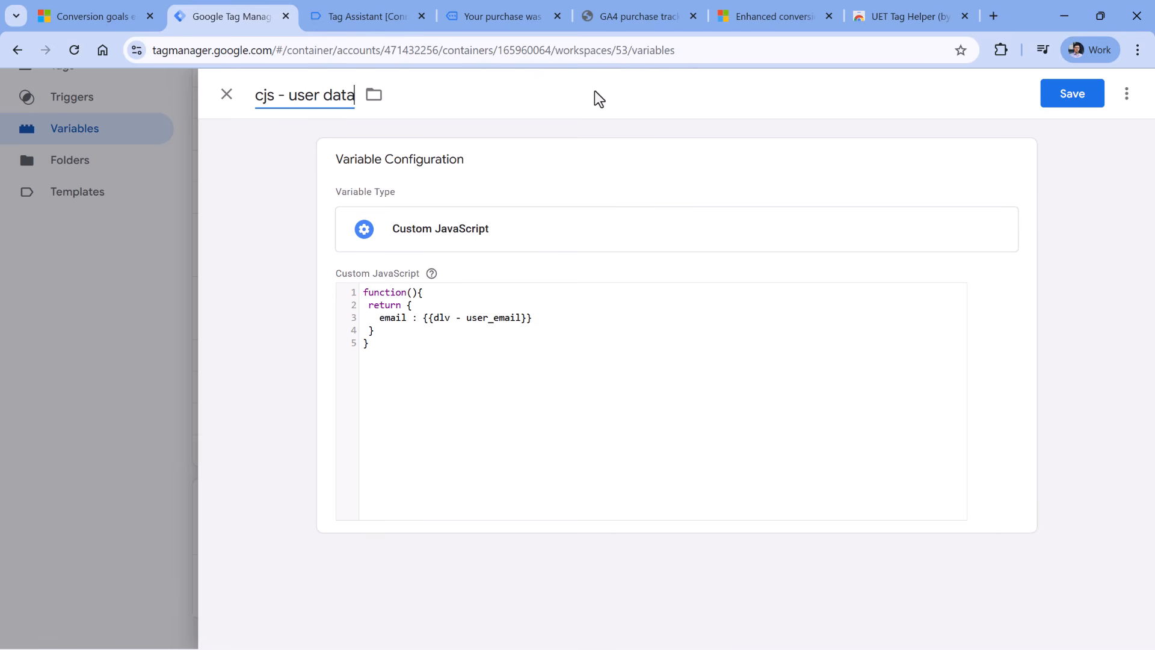
pyautogui.write(' for ms ads')
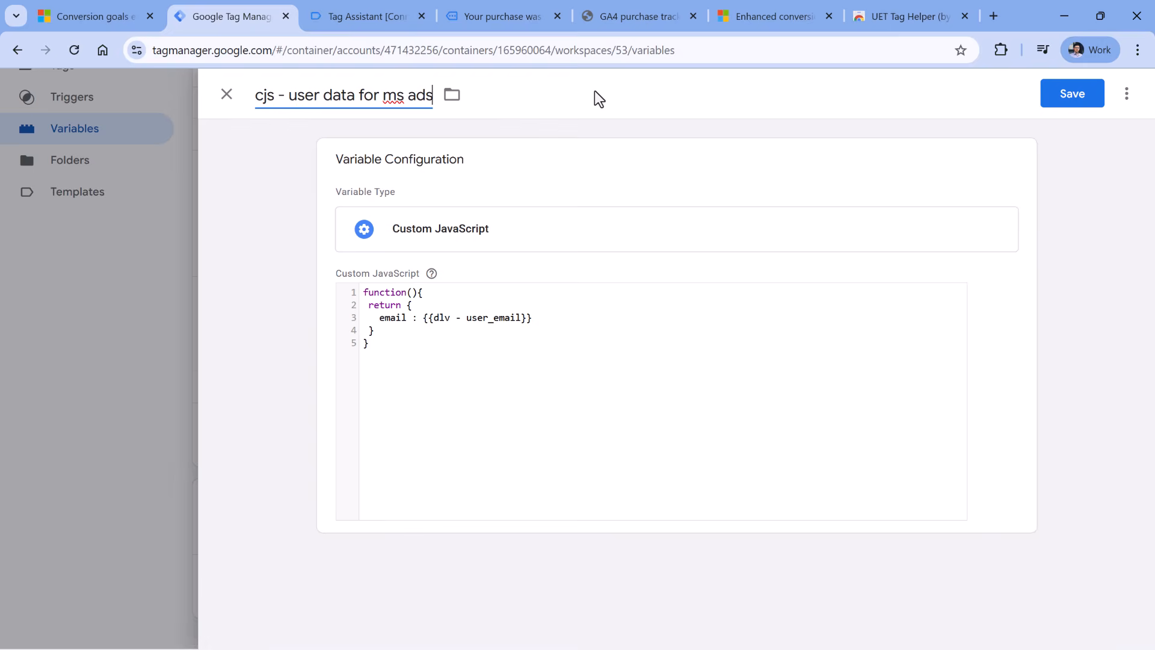
pyautogui.click(1069, 94)
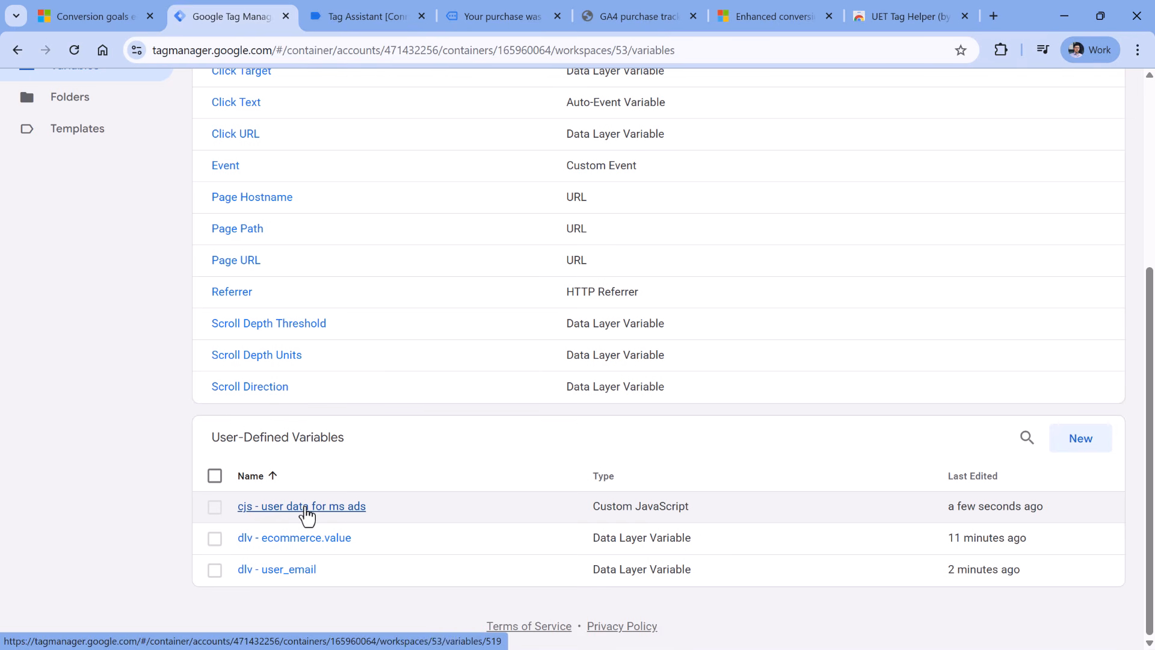
# - Open the configuration of the Microsoft Ads - purchase tag for editing, at its custom event parameters
pyautogui.scroll(5, 303, 451)
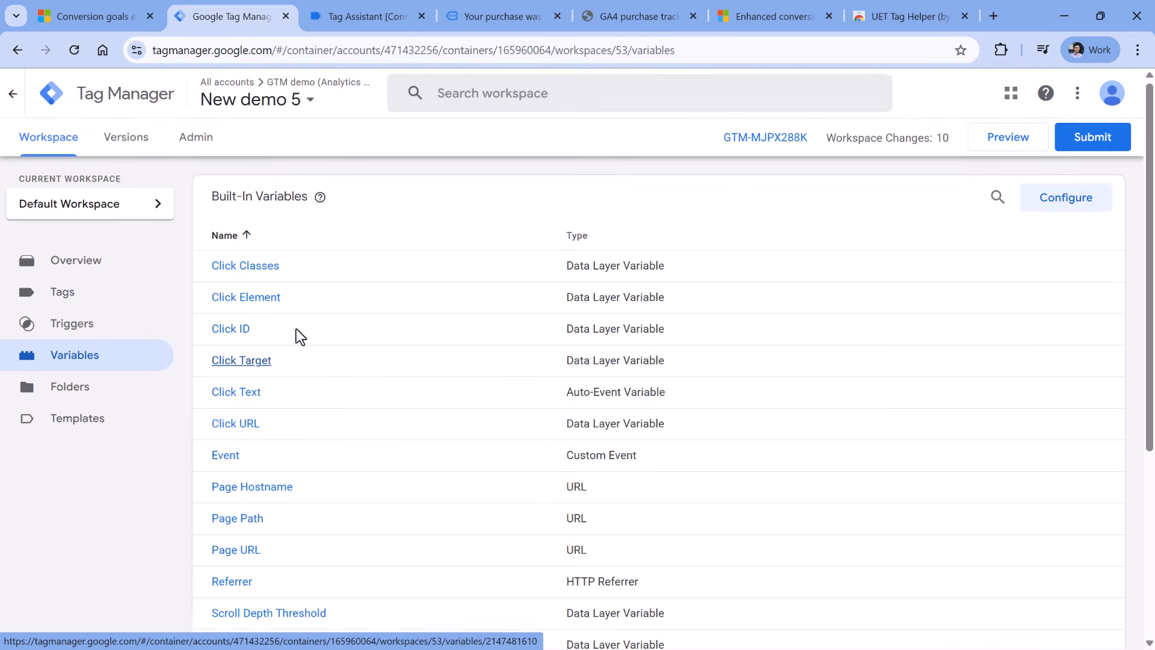
pyautogui.click(64, 294)
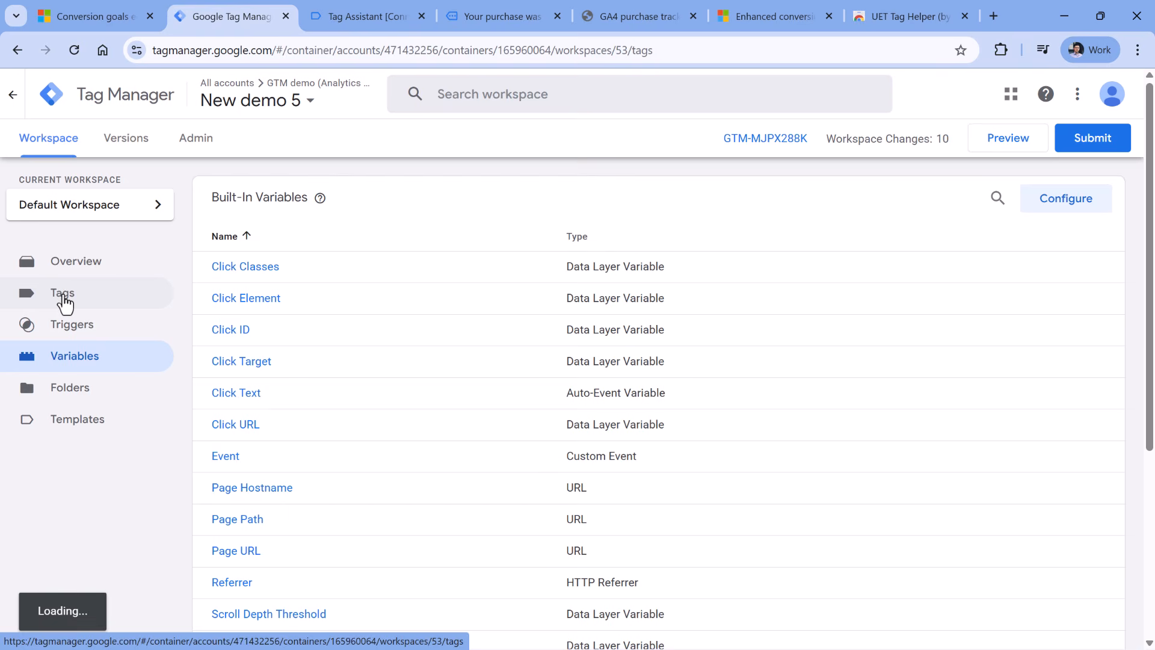
pyautogui.click(295, 312)
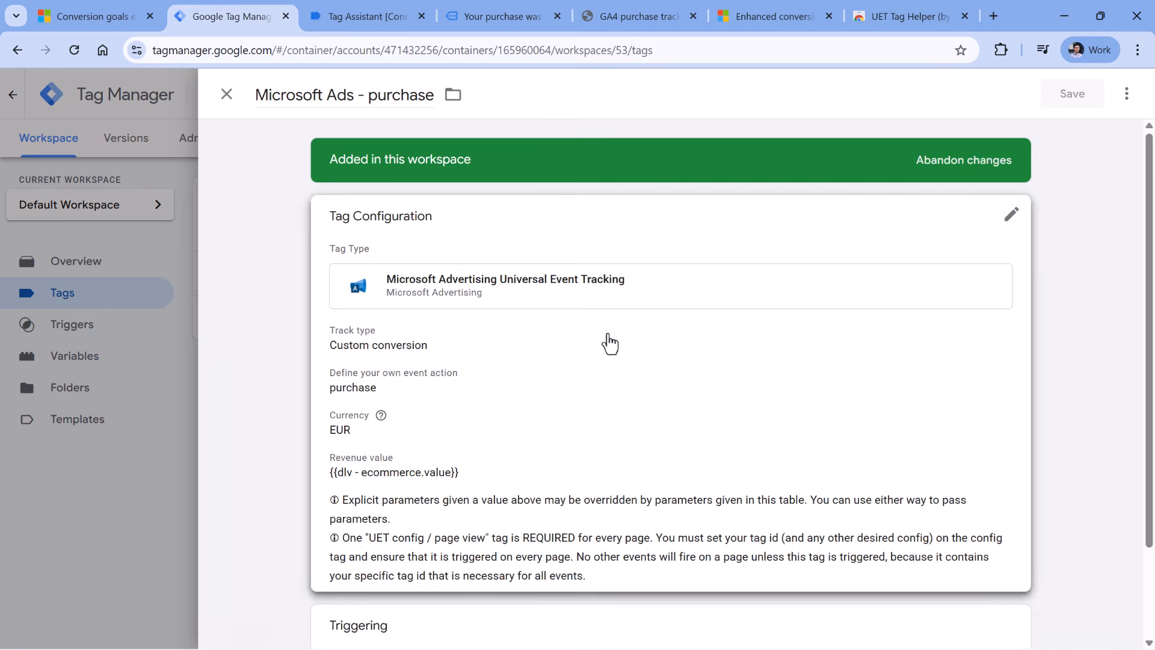
pyautogui.click(1011, 220)
pyautogui.scroll(-10, 457, 390)
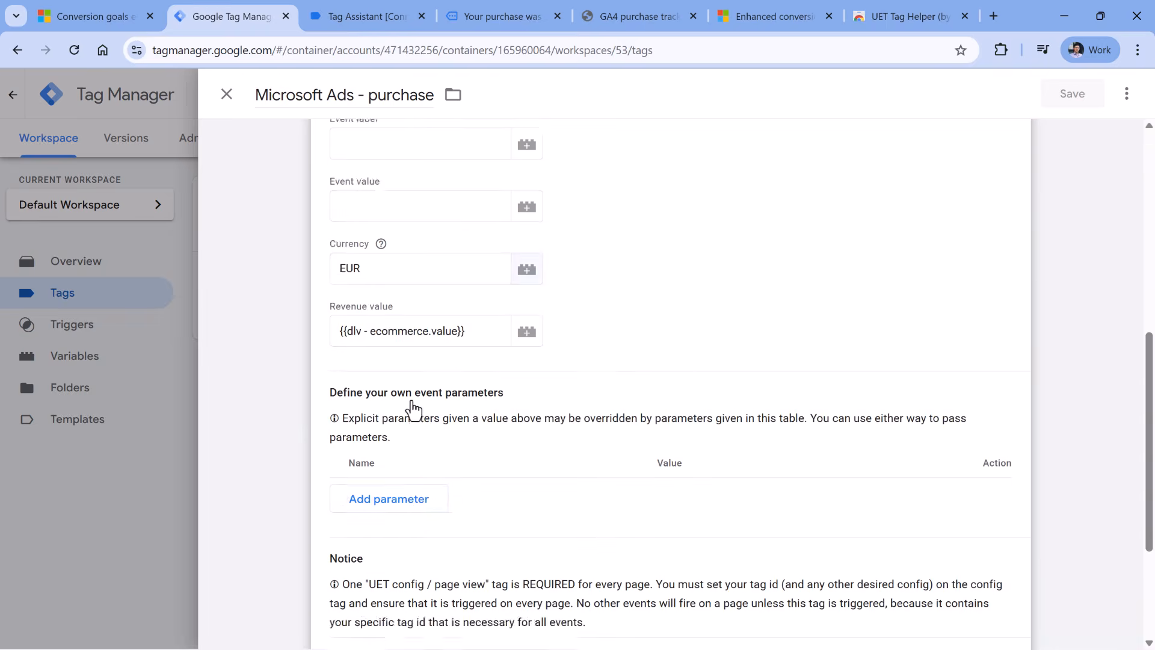
# - Enter a new event parameter named pid with the value {{cjs - user data for ms ads}}, checking the name in Microsoft's enhanced conversions help
pyautogui.click(400, 430)
pyautogui.click(776, 16)
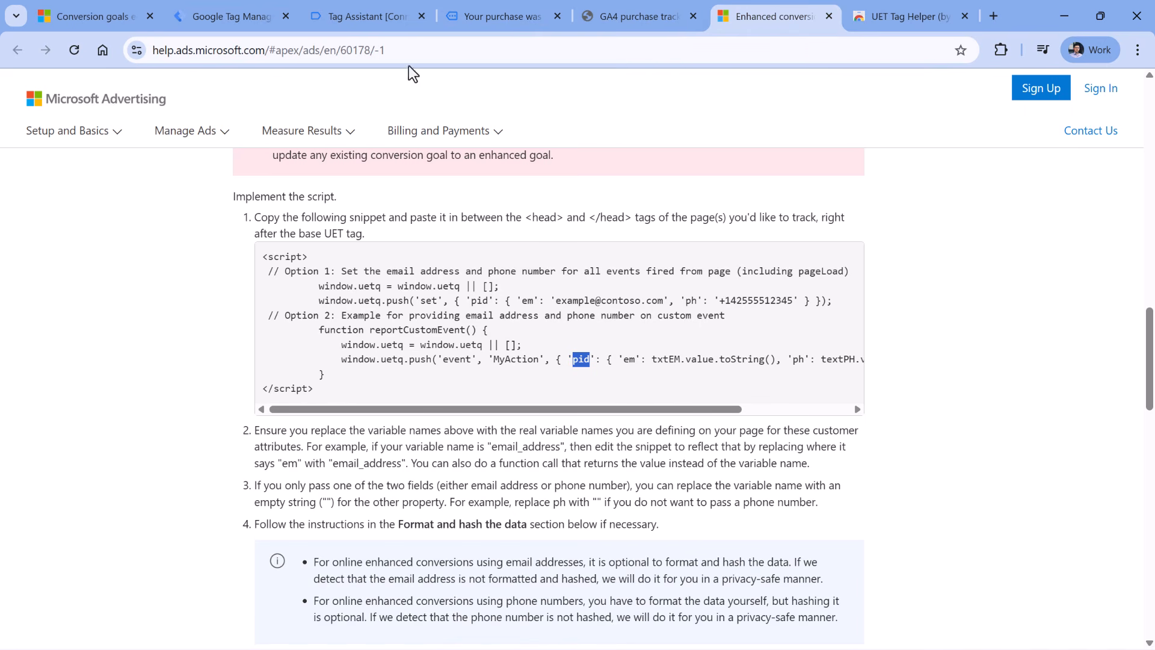
pyautogui.click(231, 16)
pyautogui.write('pid')
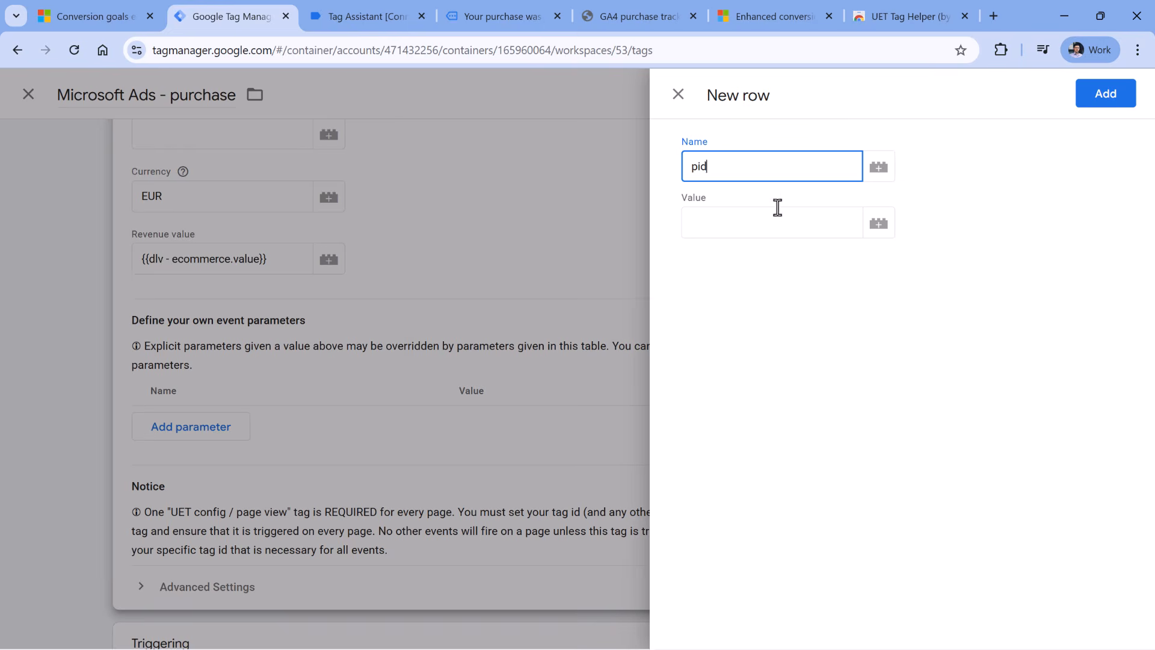
pyautogui.click(777, 220)
pyautogui.click(879, 228)
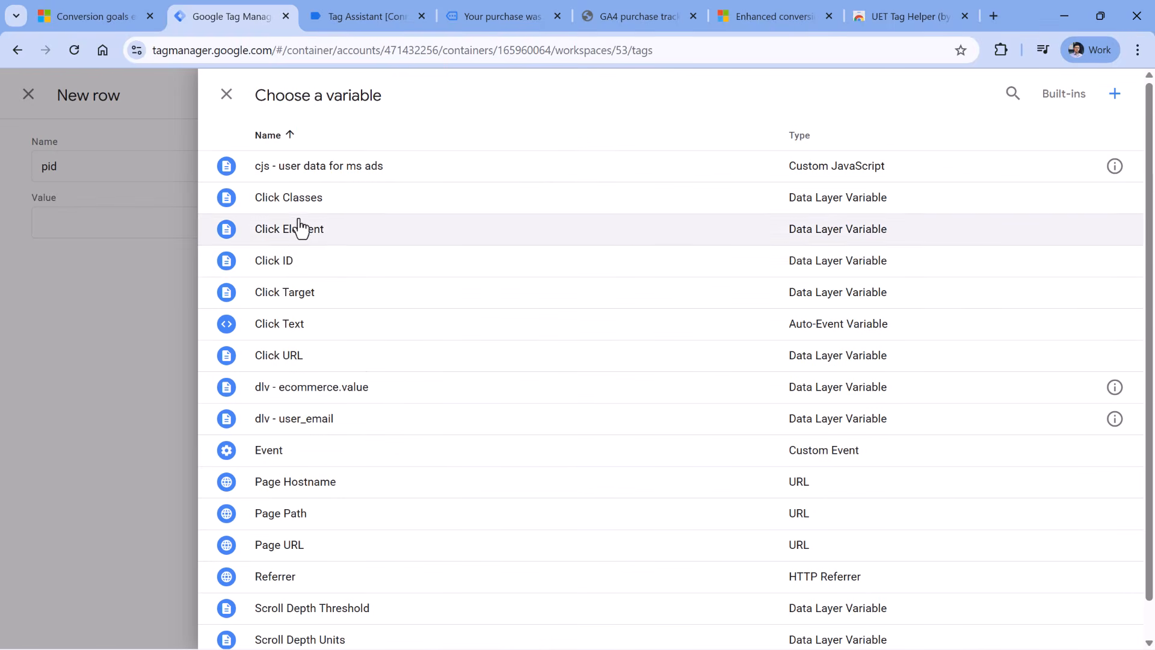
pyautogui.click(320, 167)
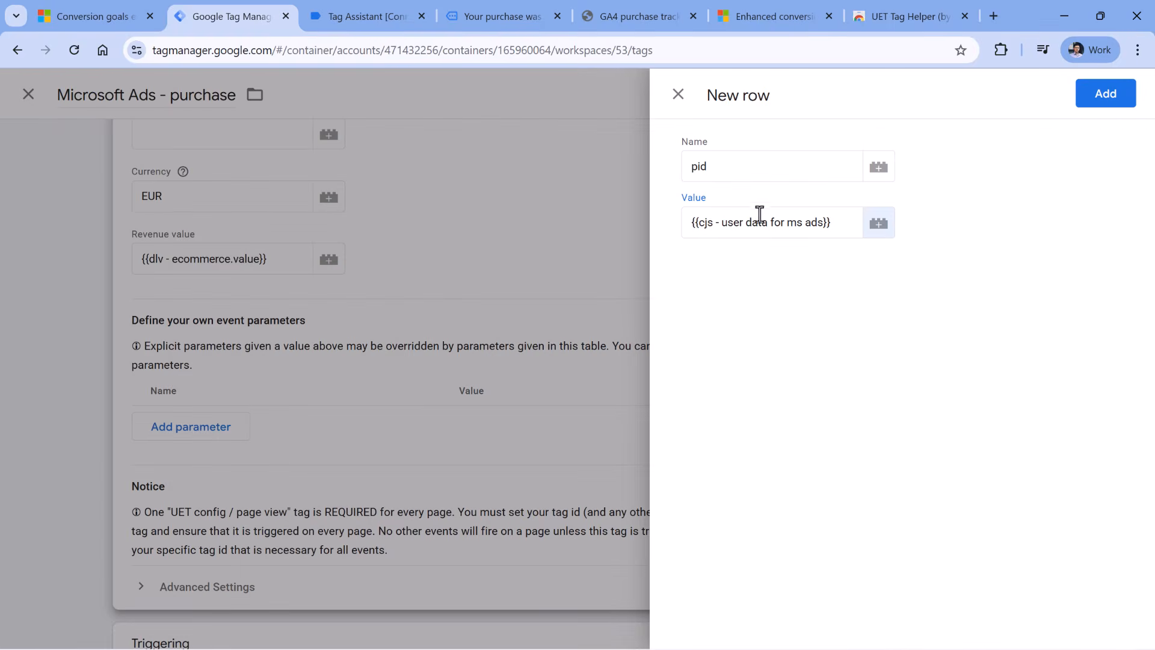
# - Compare the pid parameter's value with the object passed to pid in the custom event snippet of Microsoft's help article
pyautogui.hotkey('ctrl', '6')
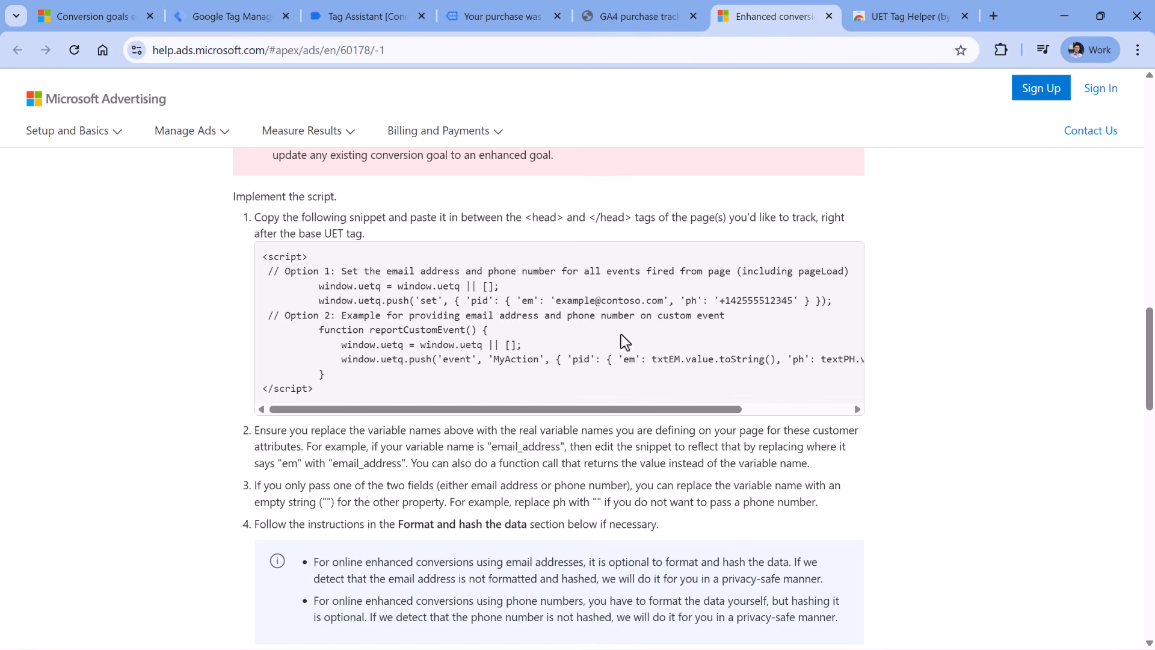
pyautogui.moveTo(607, 360); pyautogui.dragTo(323, 373)
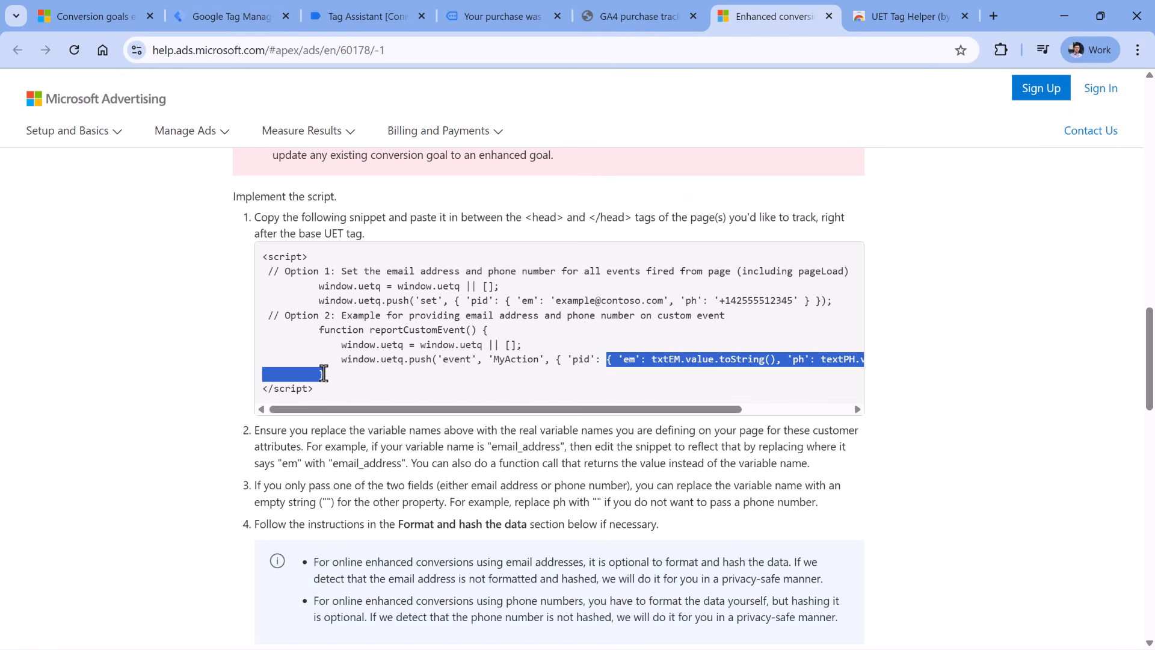
pyautogui.click(99, 18)
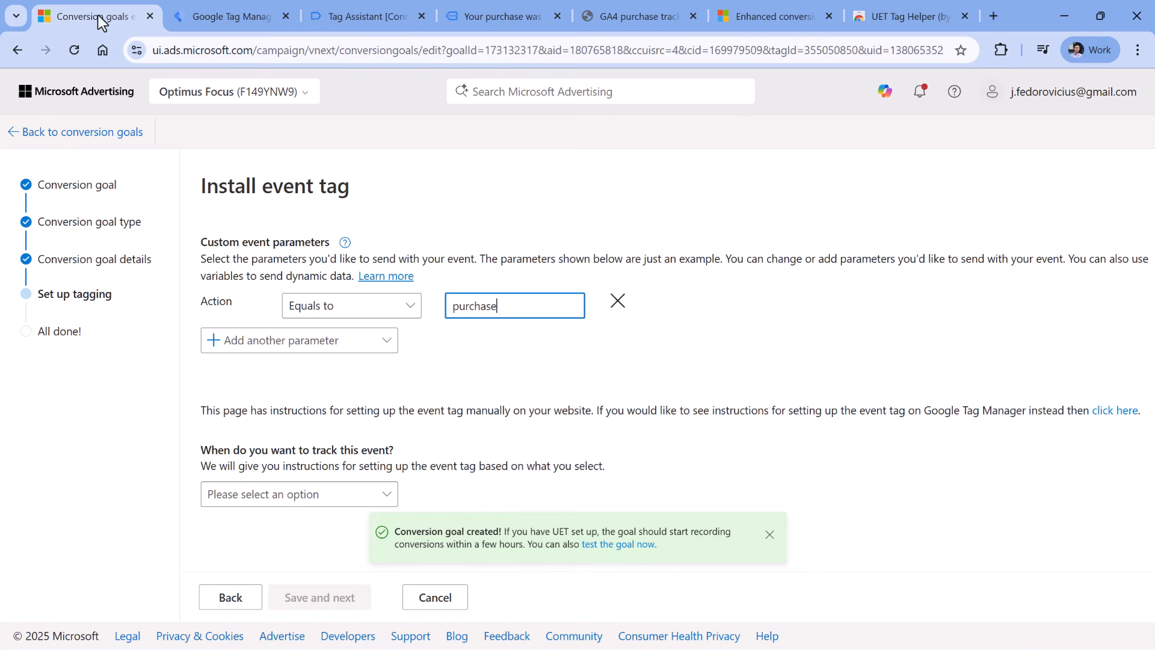
pyautogui.click(224, 20)
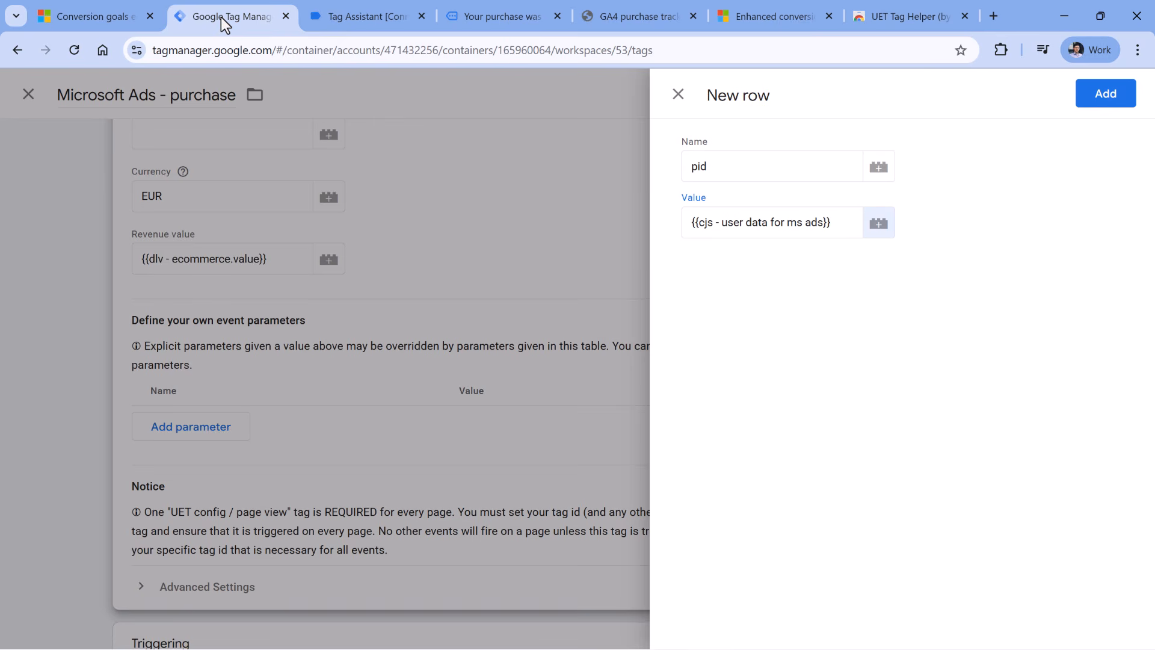
# - Add the pid parameter row to the Microsoft Ads - purchase tag and save the tag
pyautogui.click(1105, 94)
pyautogui.scroll(4, 602, 271)
pyautogui.click(1073, 94)
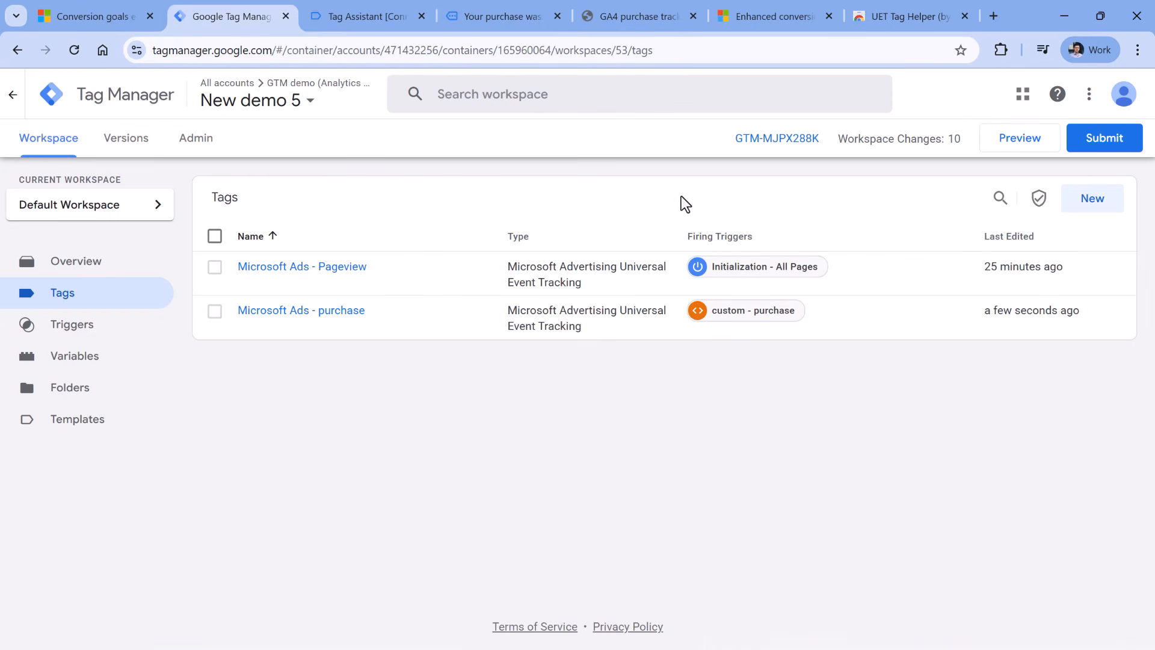
# - Preview the container on the GA4 purchase tracking page, checking its UET Tag Helper entry and the fired tags in Tag Assistant
pyautogui.click(1024, 144)
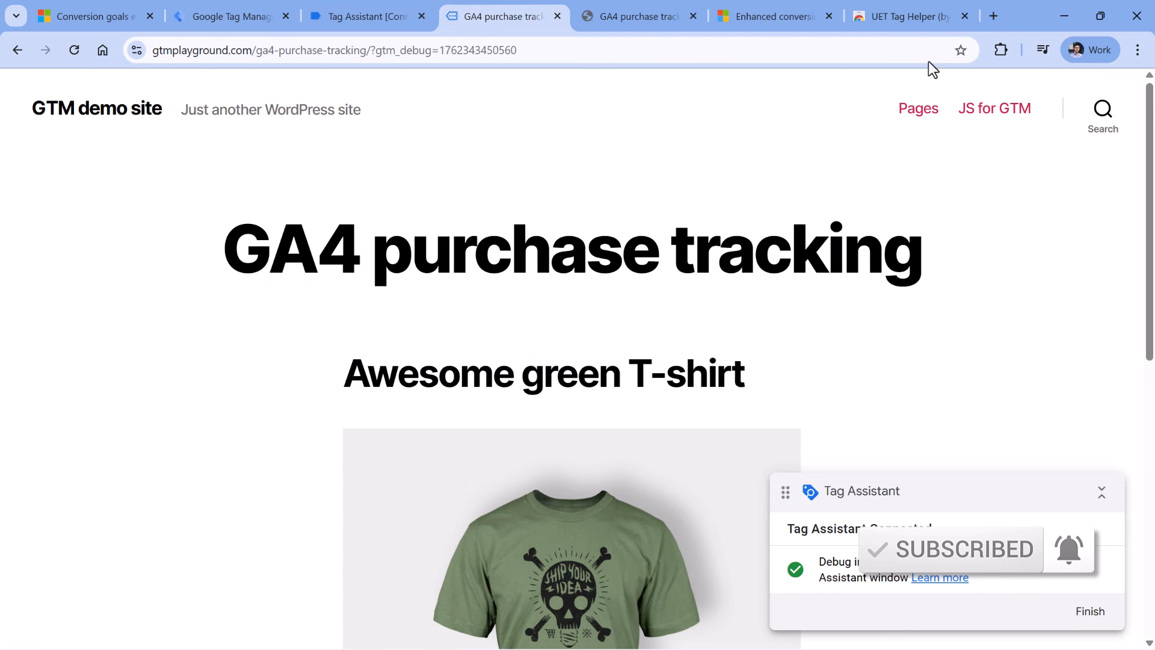
pyautogui.click(1000, 51)
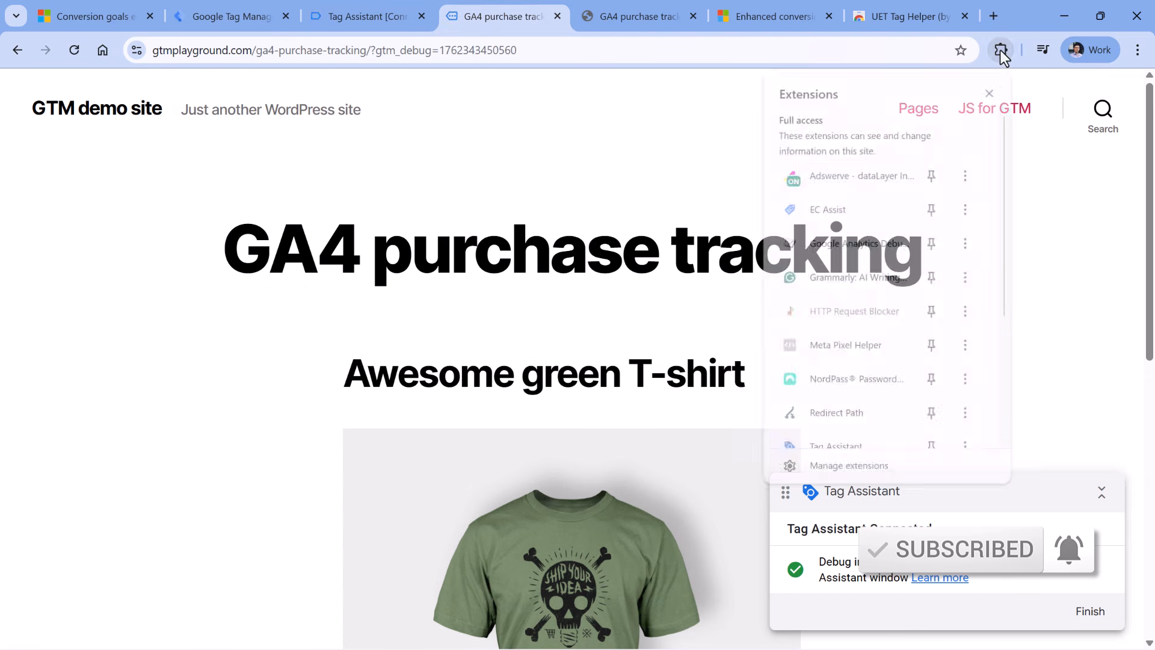
pyautogui.scroll(-2, 850, 322)
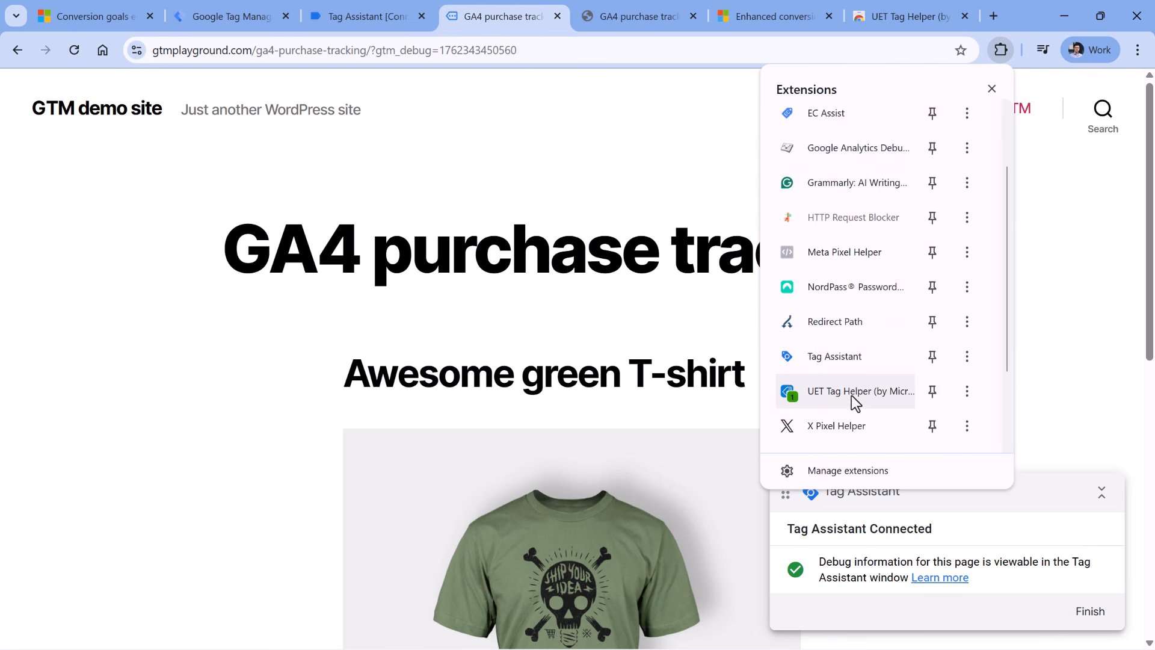
pyautogui.click(403, 16)
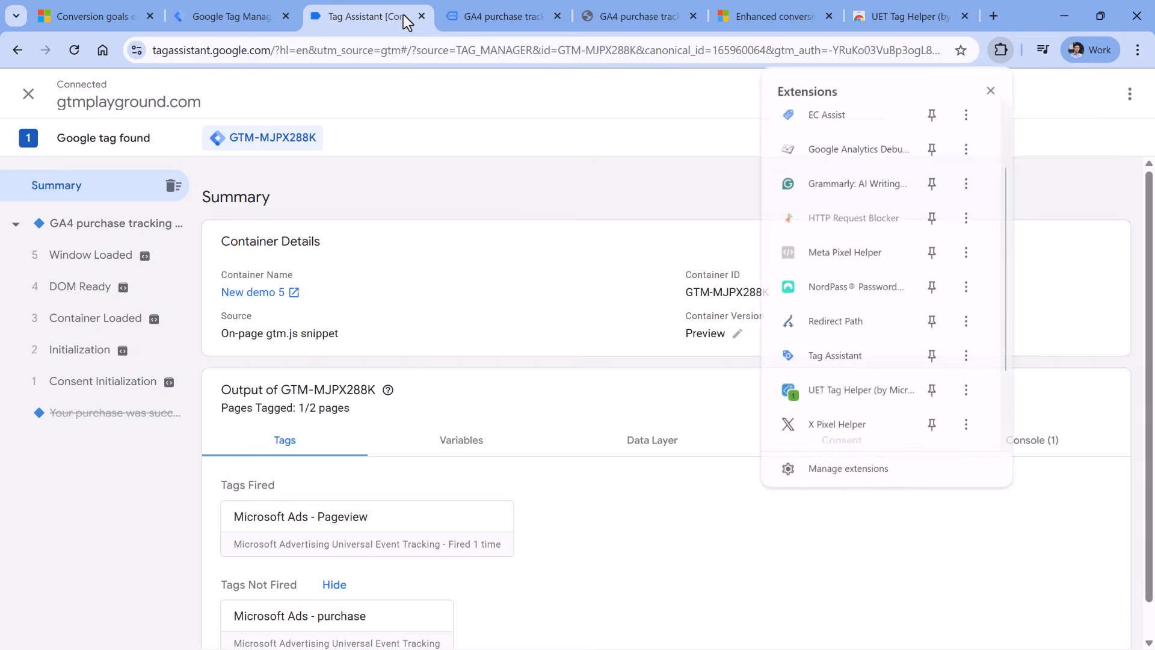
# - Make a test purchase of the green T-shirt on the demo site
pyautogui.click(506, 12)
pyautogui.scroll(-10, 529, 301)
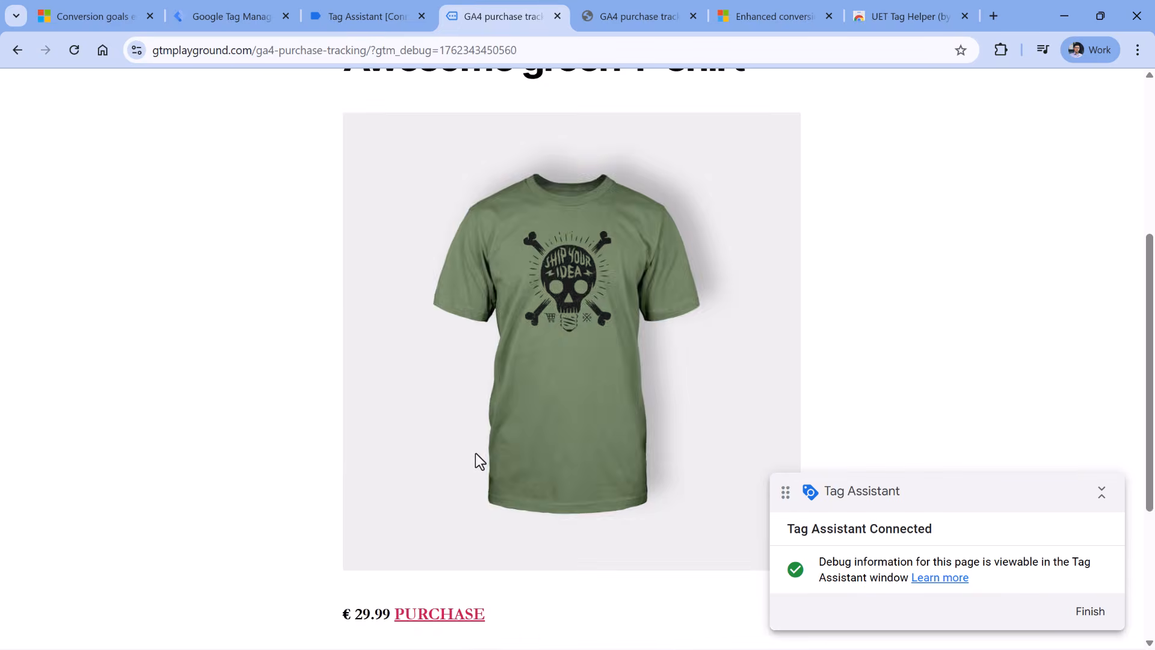
pyautogui.click(468, 328)
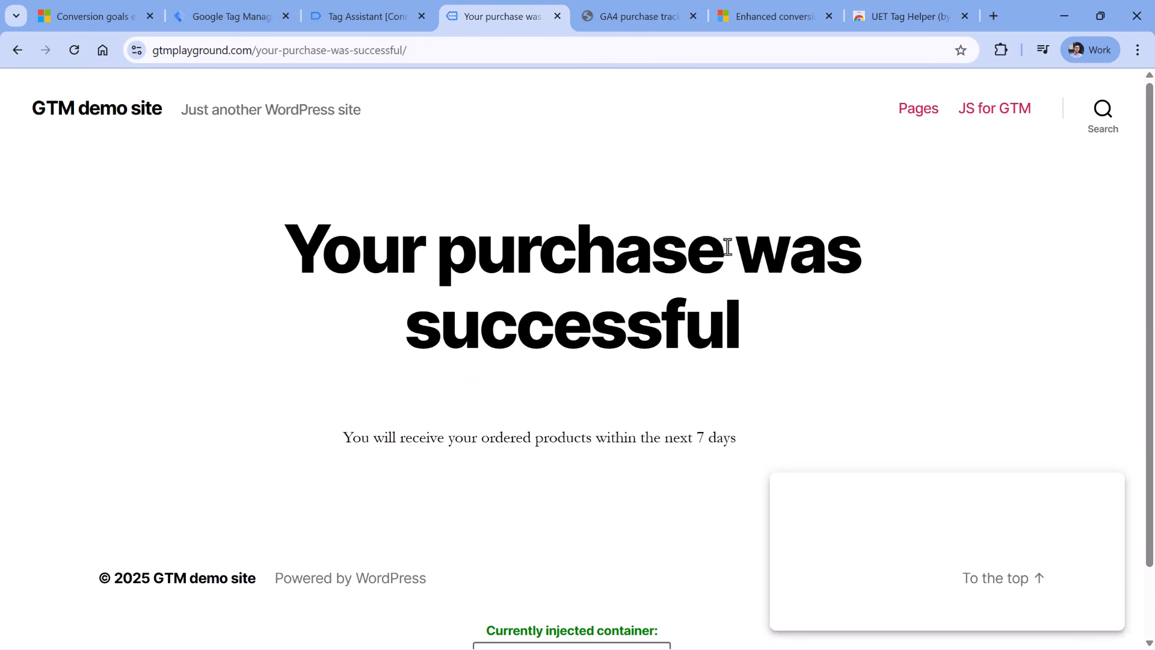
# - Inspect the UET events sent from the purchase success page with the UET Tag Helper extension
pyautogui.click(1002, 49)
pyautogui.scroll(-3, 866, 252)
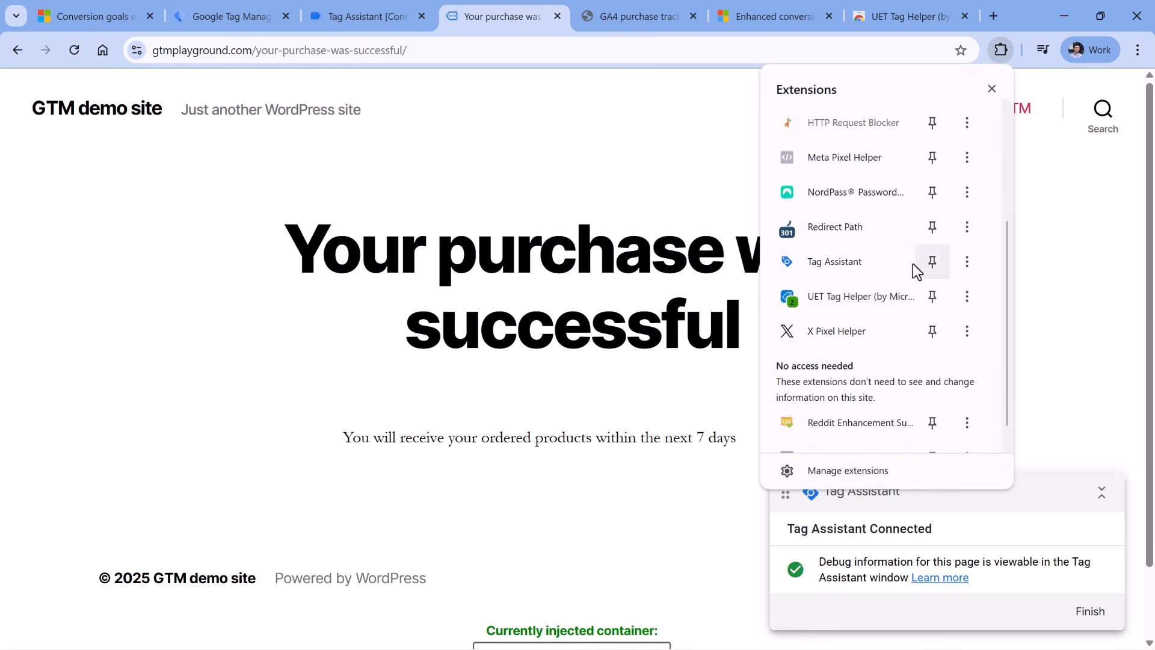
pyautogui.click(857, 305)
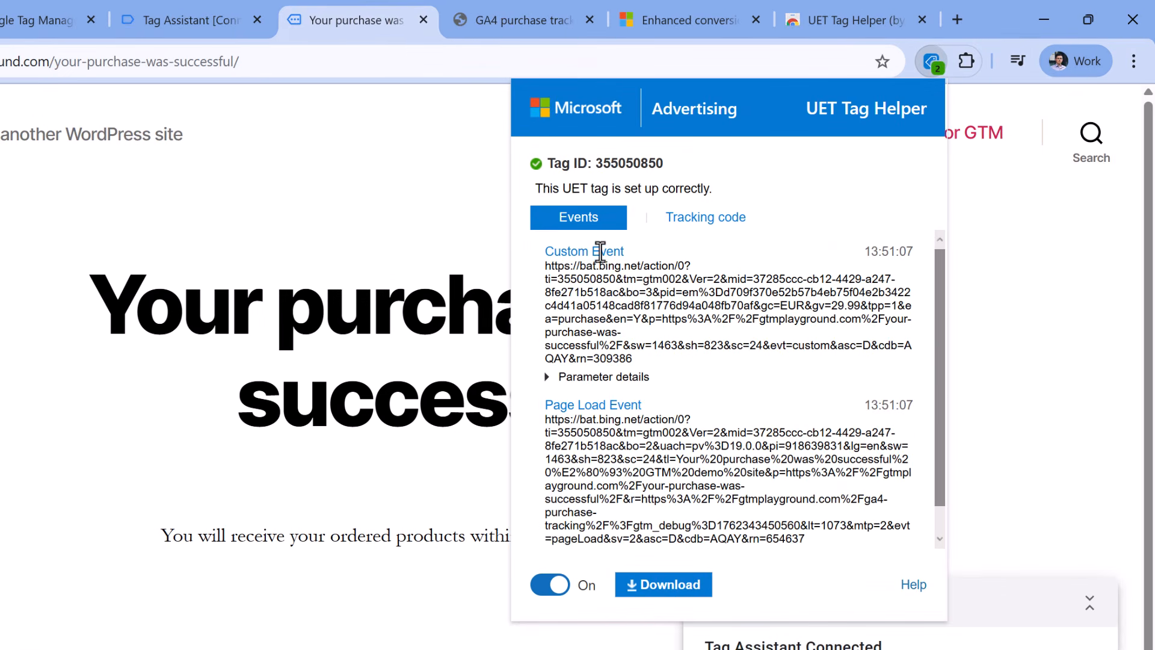
# - Expand the custom event's parameter details in UET Tag Helper and check its event action, variable revenue and currency
pyautogui.click(548, 377)
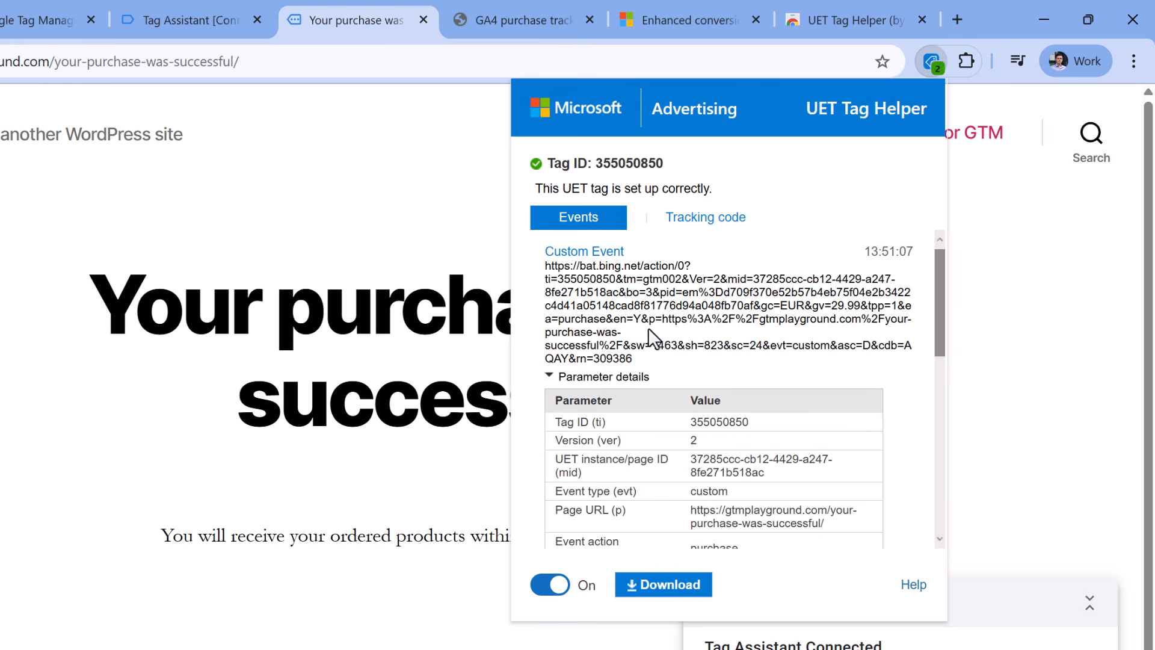
pyautogui.scroll(-3, 647, 327)
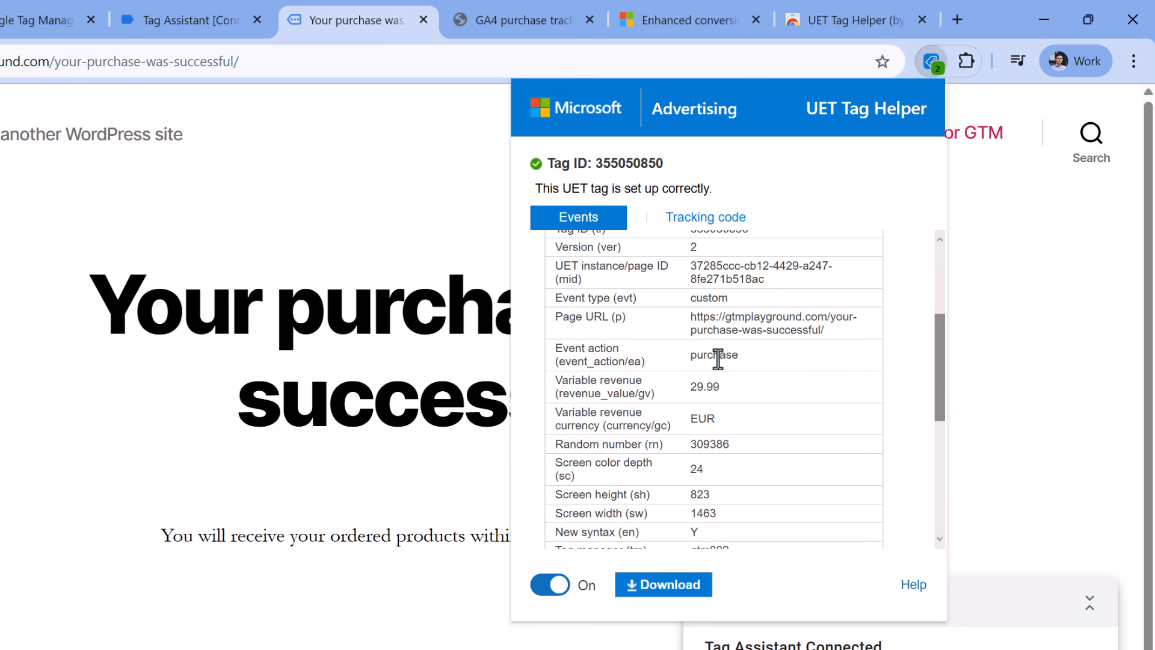
pyautogui.doubleClick(717, 358)
pyautogui.moveTo(691, 387); pyautogui.dragTo(721, 388)
pyautogui.doubleClick(704, 421)
pyautogui.scroll(-2, 742, 407)
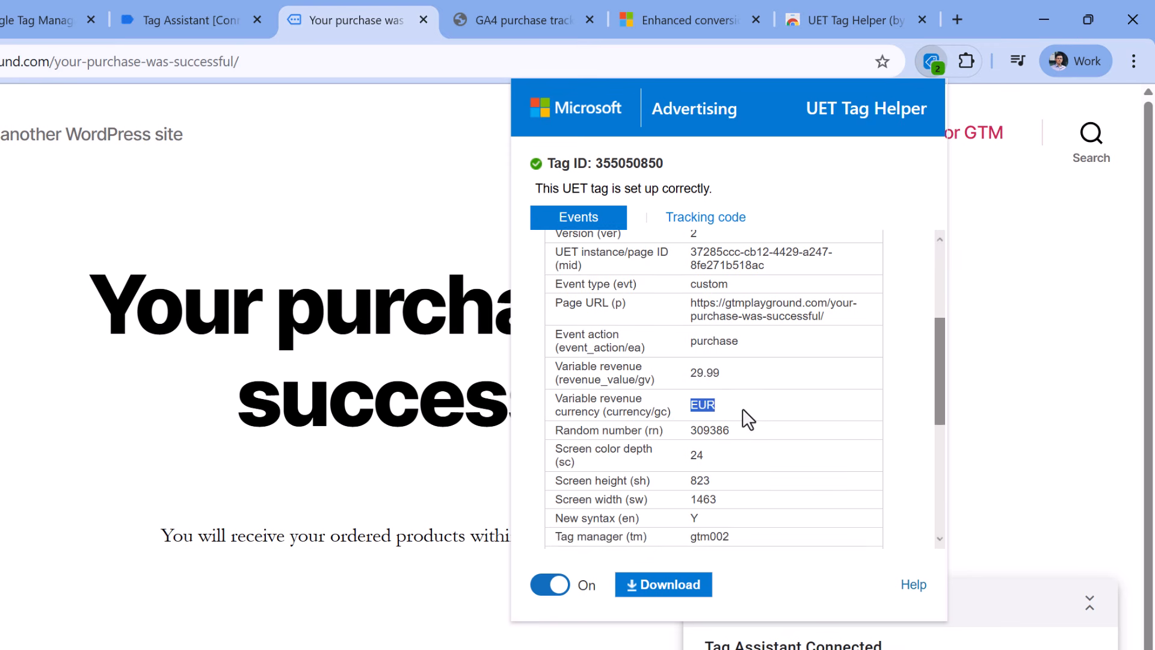
pyautogui.scroll(-1, 749, 369)
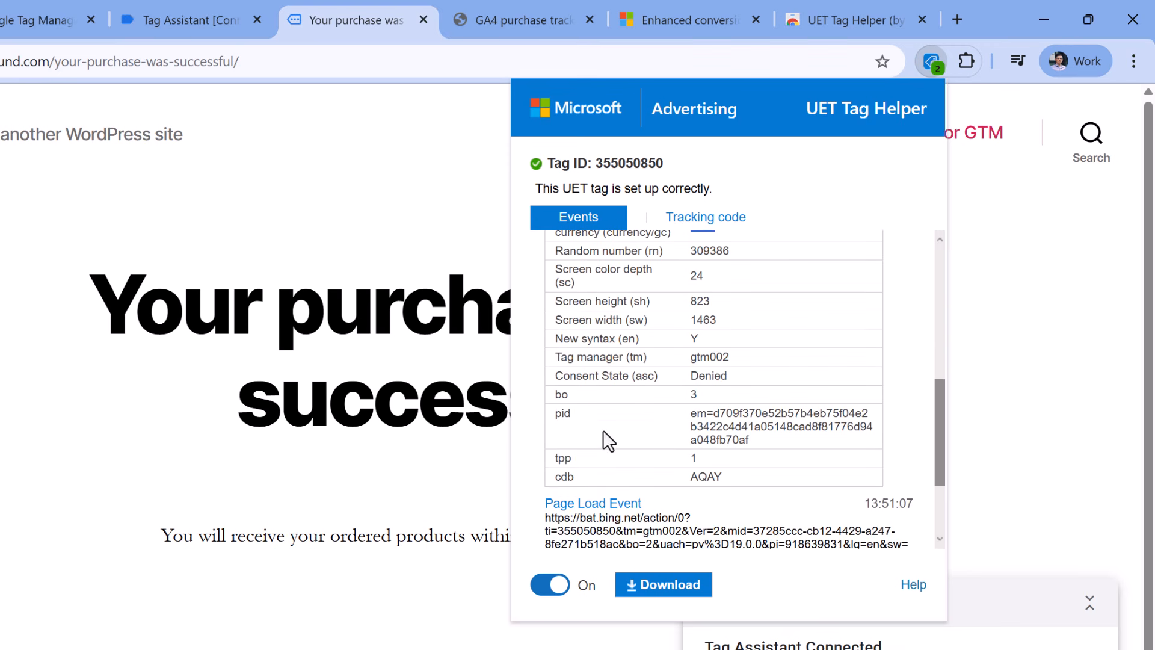
# - Examine the pid parameter and its hashed email value in the custom event's details
pyautogui.doubleClick(564, 414)
pyautogui.click(713, 428)
pyautogui.moveTo(692, 416); pyautogui.dragTo(749, 443)
pyautogui.click(723, 419)
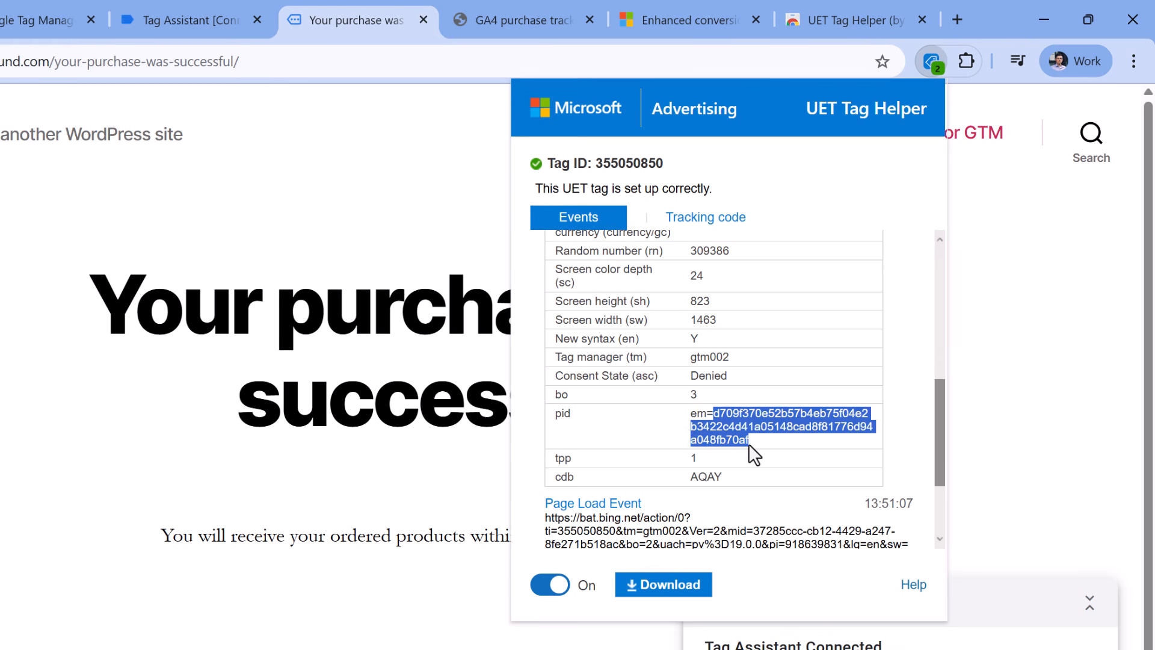
pyautogui.click(746, 415)
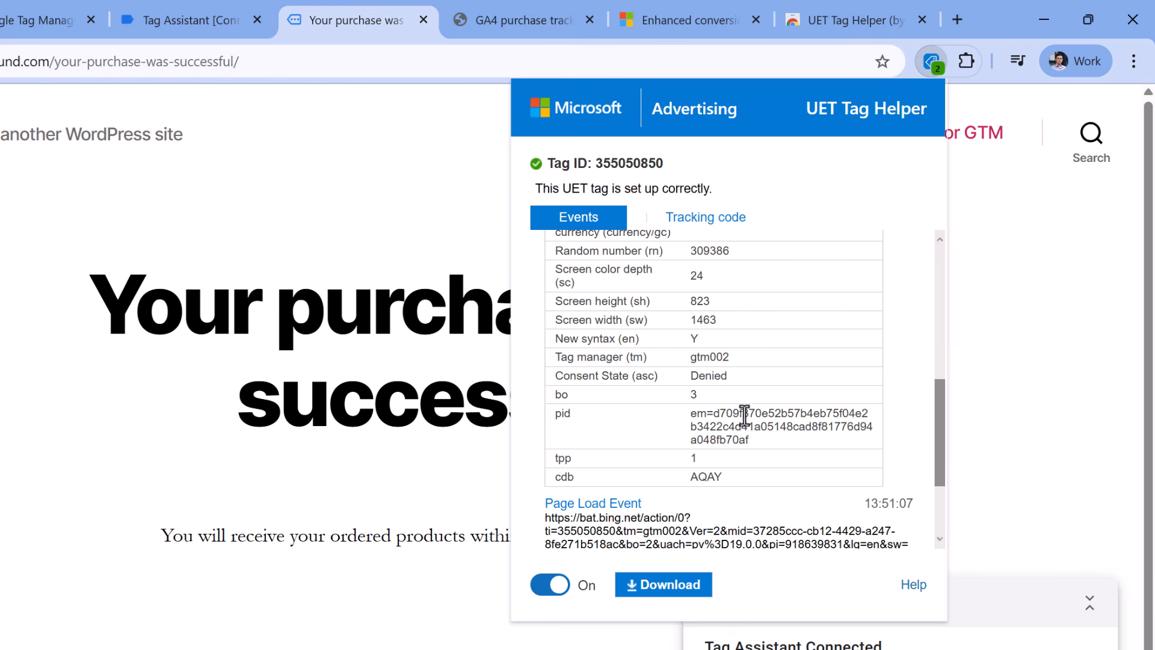
pyautogui.moveTo(753, 442); pyautogui.dragTo(713, 416)
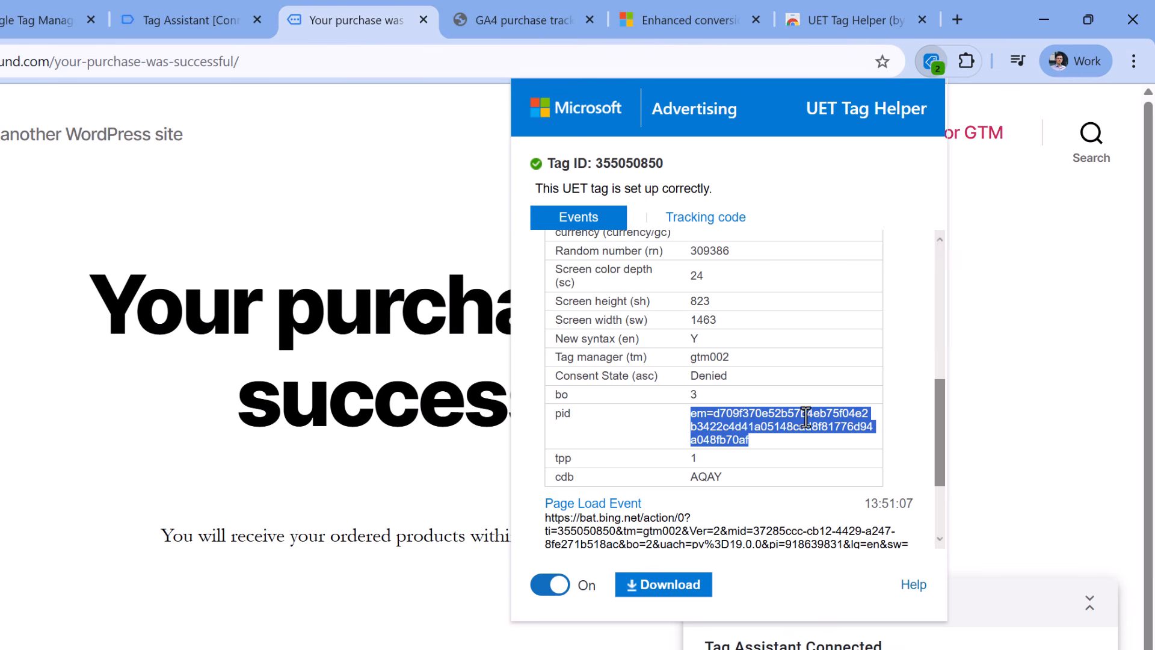
pyautogui.scroll(6, 778, 464)
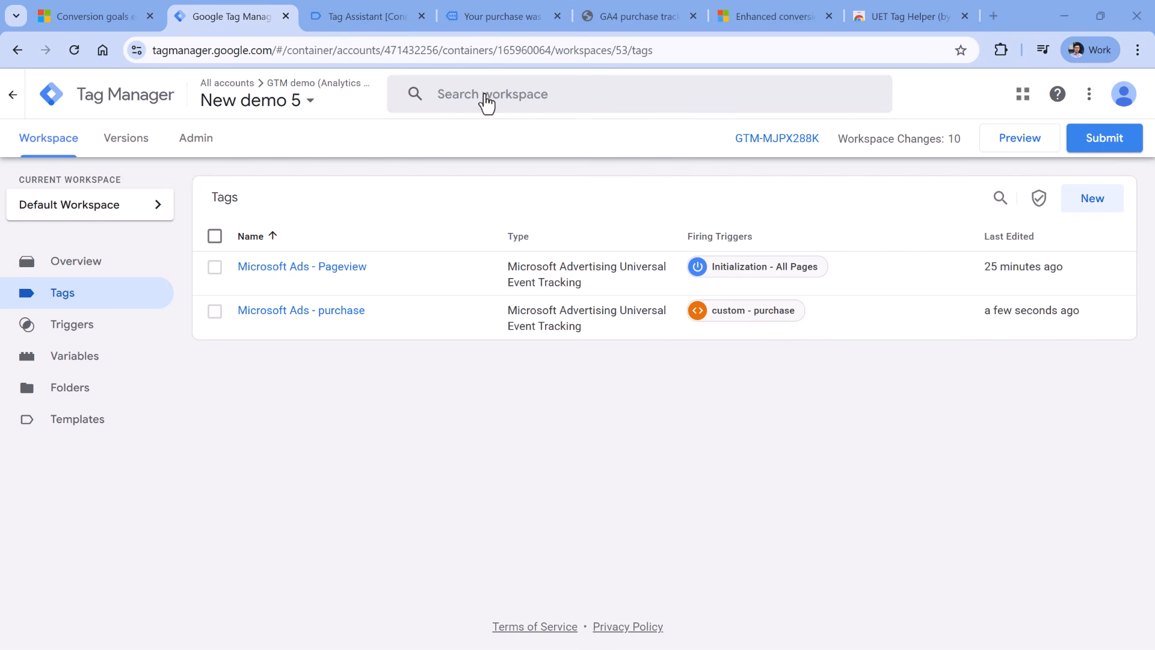
# - Switch to Microsoft Advertising, leave the conversion goal setup and check the Test UET tag's status
pyautogui.click(113, 19)
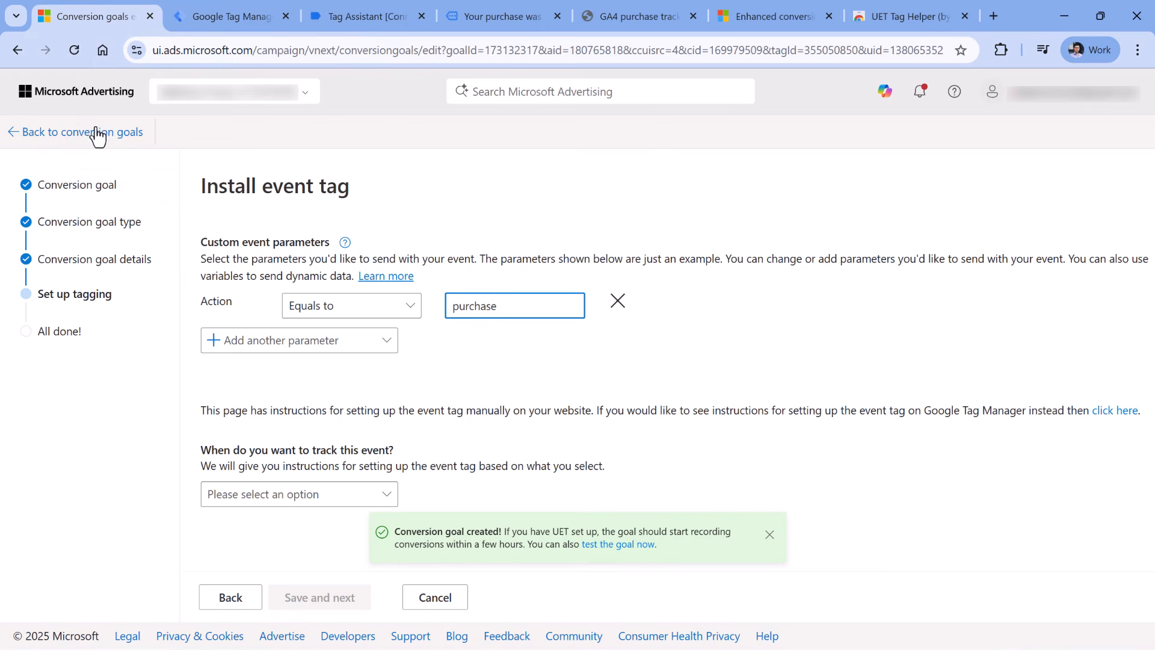
pyautogui.click(13, 132)
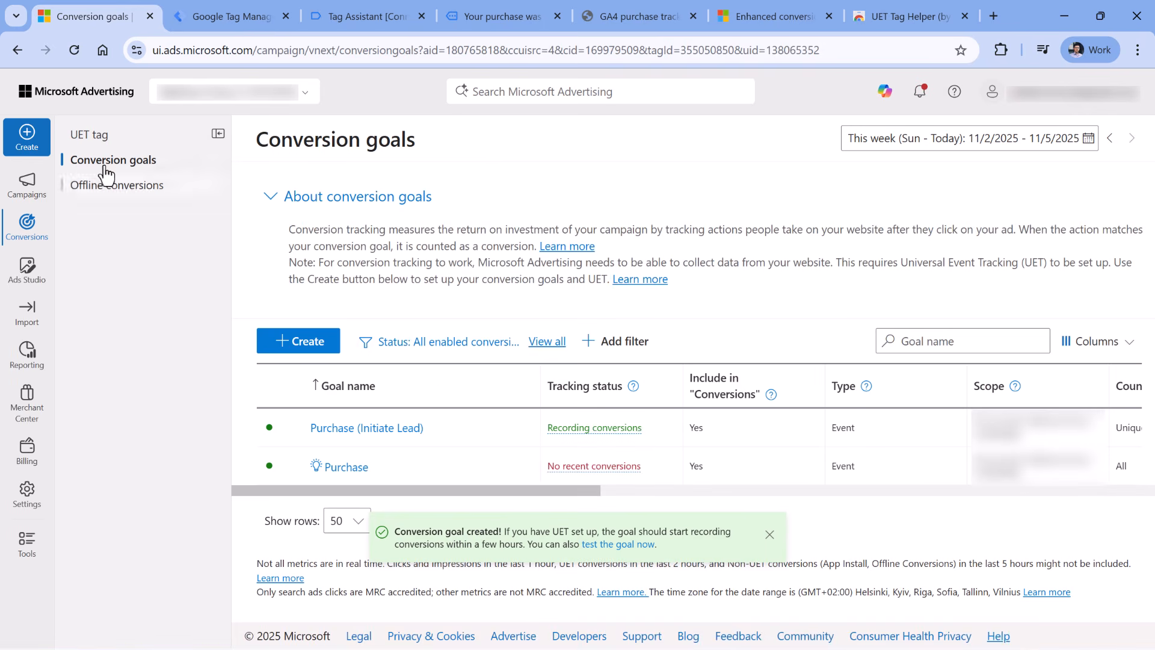
pyautogui.click(89, 134)
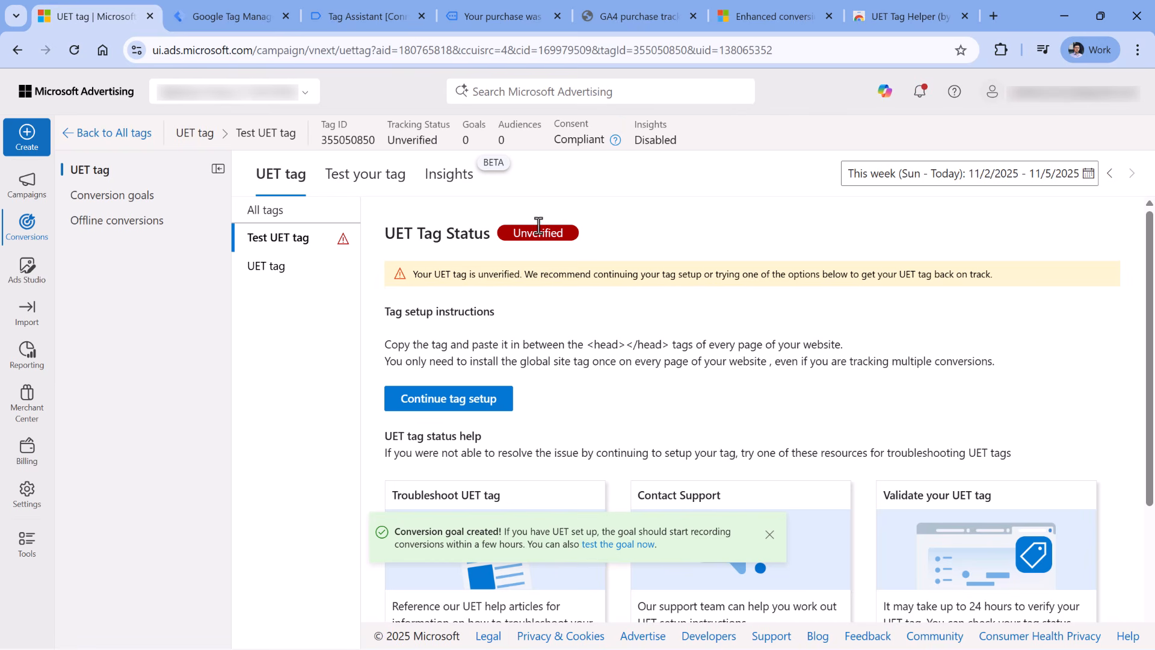
# - Review the tracking status, conversion and revenue columns of the purchase goals on the conversion goals page
pyautogui.click(115, 196)
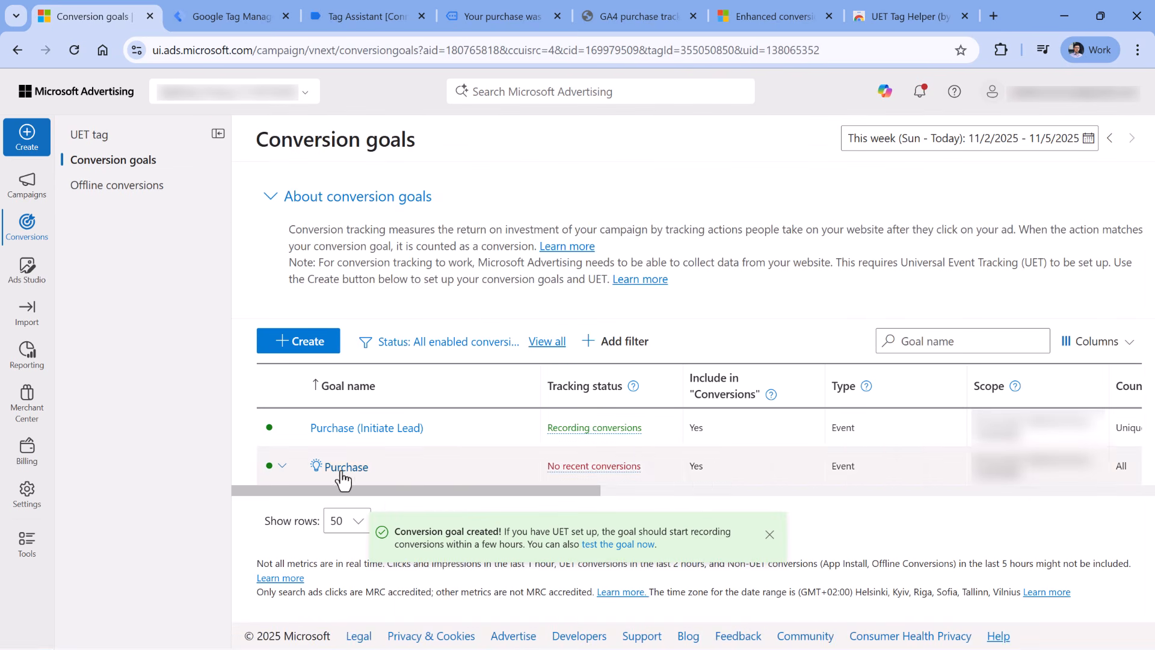
pyautogui.moveTo(599, 478)
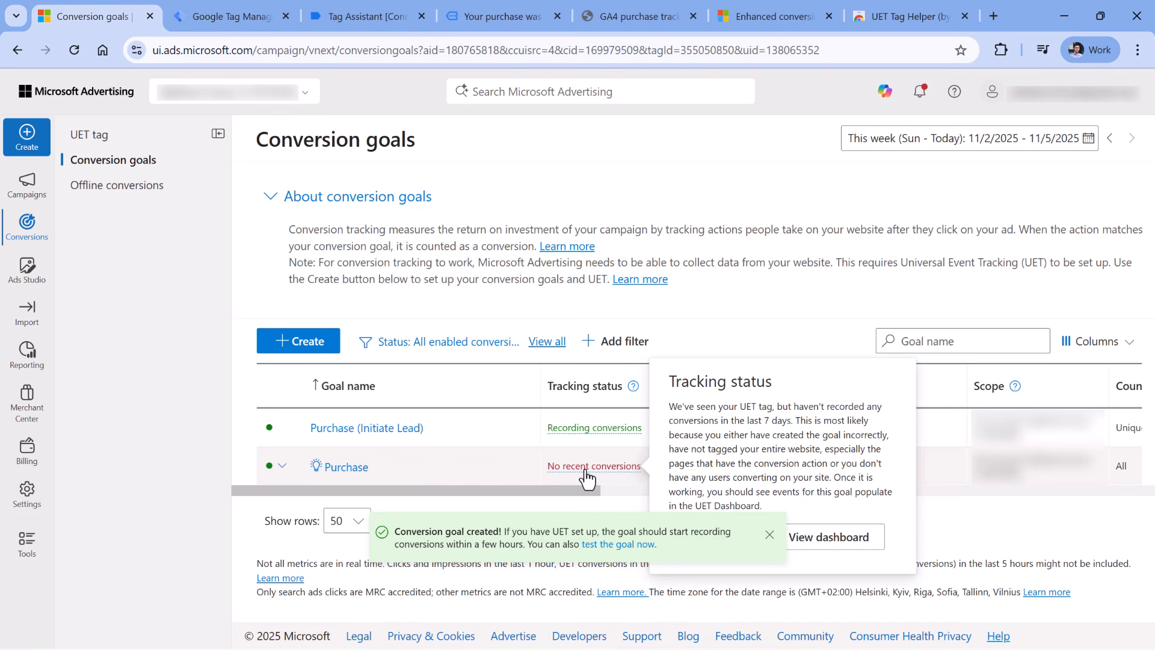
pyautogui.moveTo(578, 441)
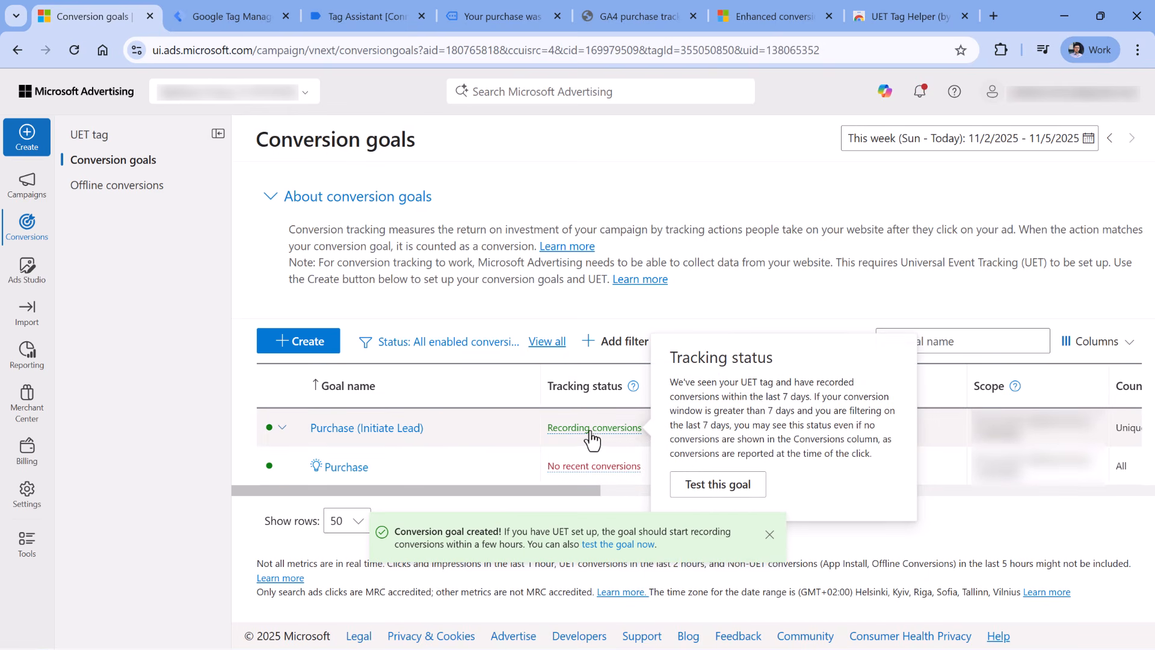
pyautogui.moveTo(567, 492); pyautogui.dragTo(1052, 502)
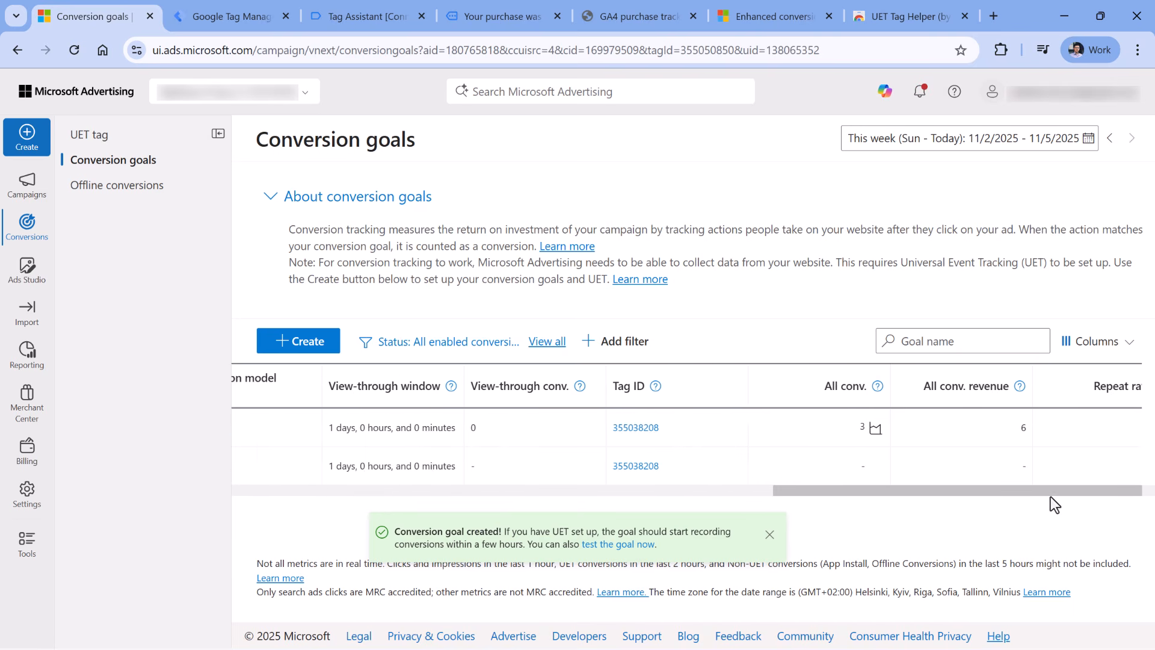
# - Reopen UET Tag Helper on the purchase success page and check the custom event's consent state parameter
pyautogui.hotkey('ctrl', '4')
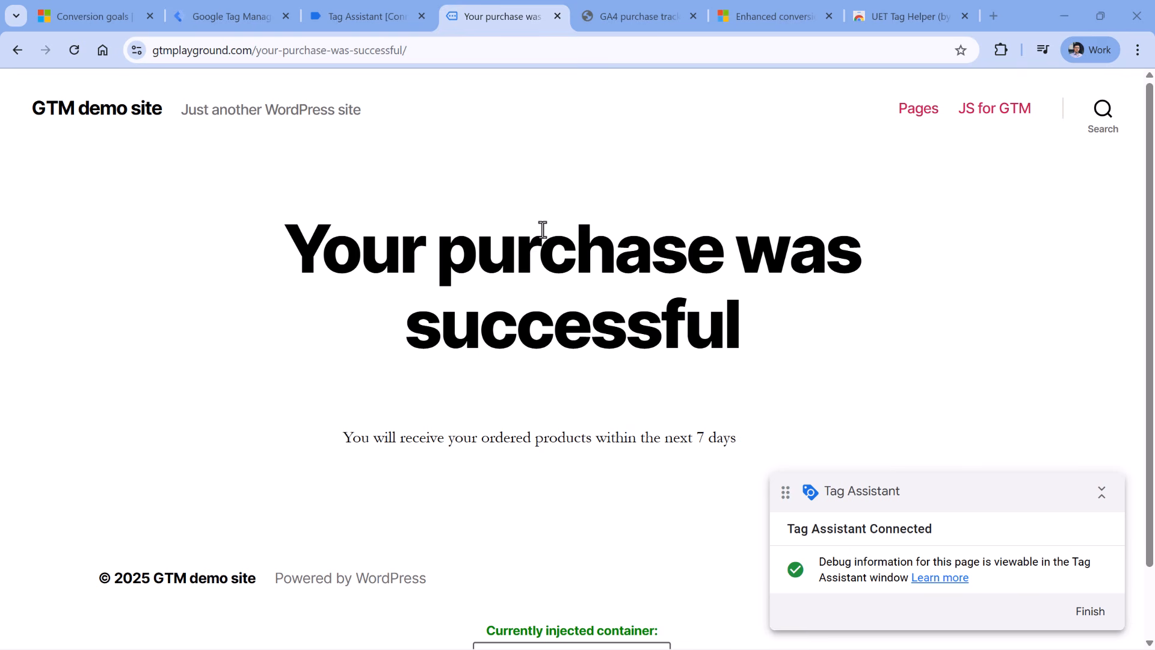
pyautogui.click(1001, 49)
pyautogui.scroll(-3, 875, 193)
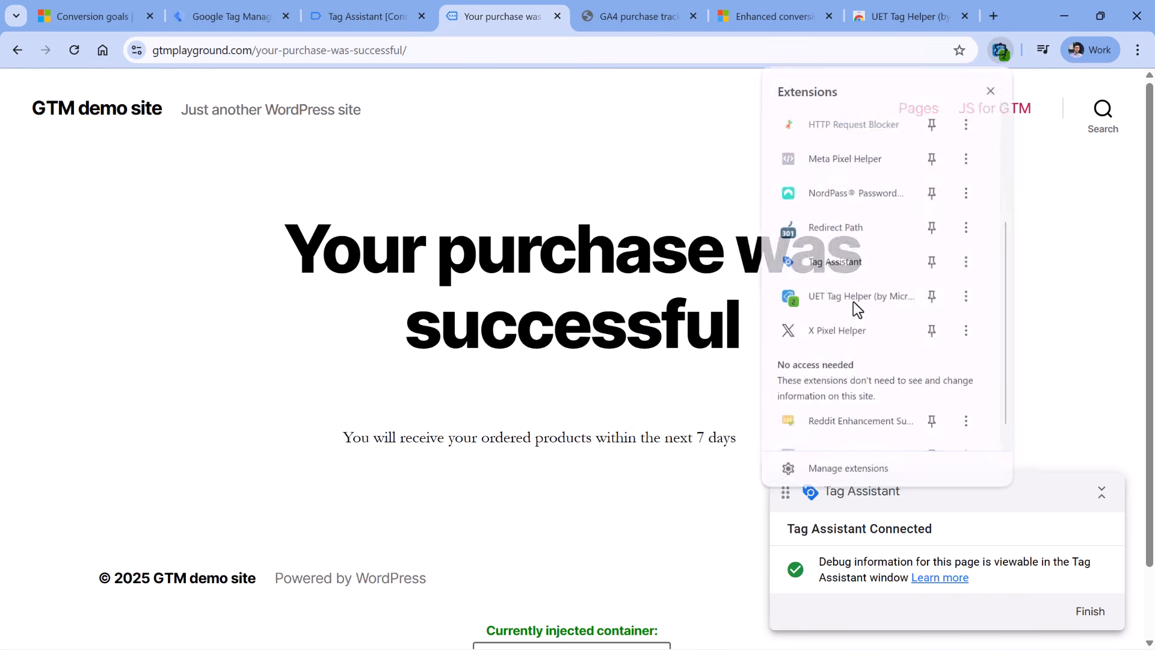
pyautogui.click(853, 301)
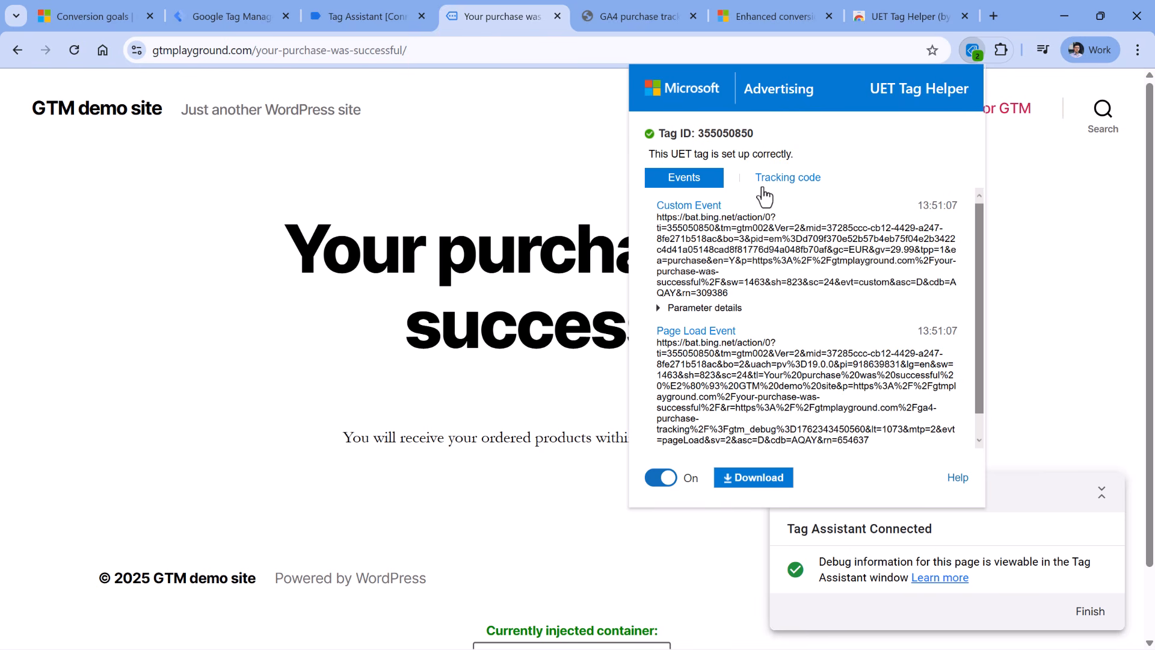
pyautogui.click(667, 307)
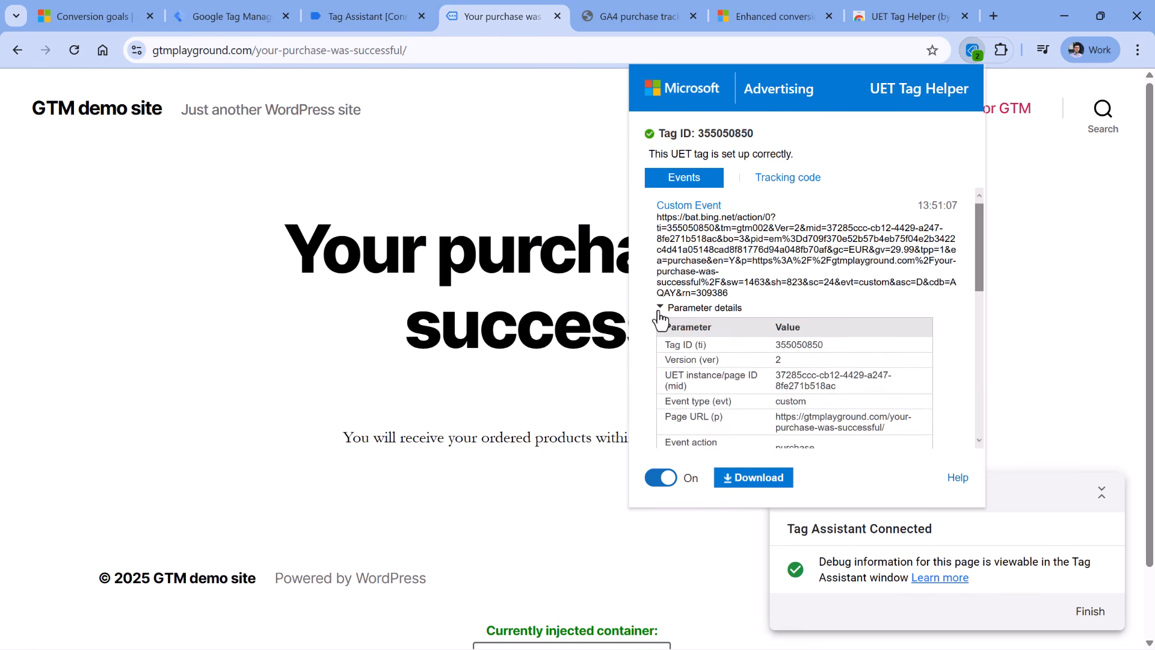
pyautogui.scroll(-1, 668, 310)
pyautogui.scroll(1, 785, 310)
pyautogui.scroll(-5, 785, 310)
pyautogui.scroll(1, 795, 246)
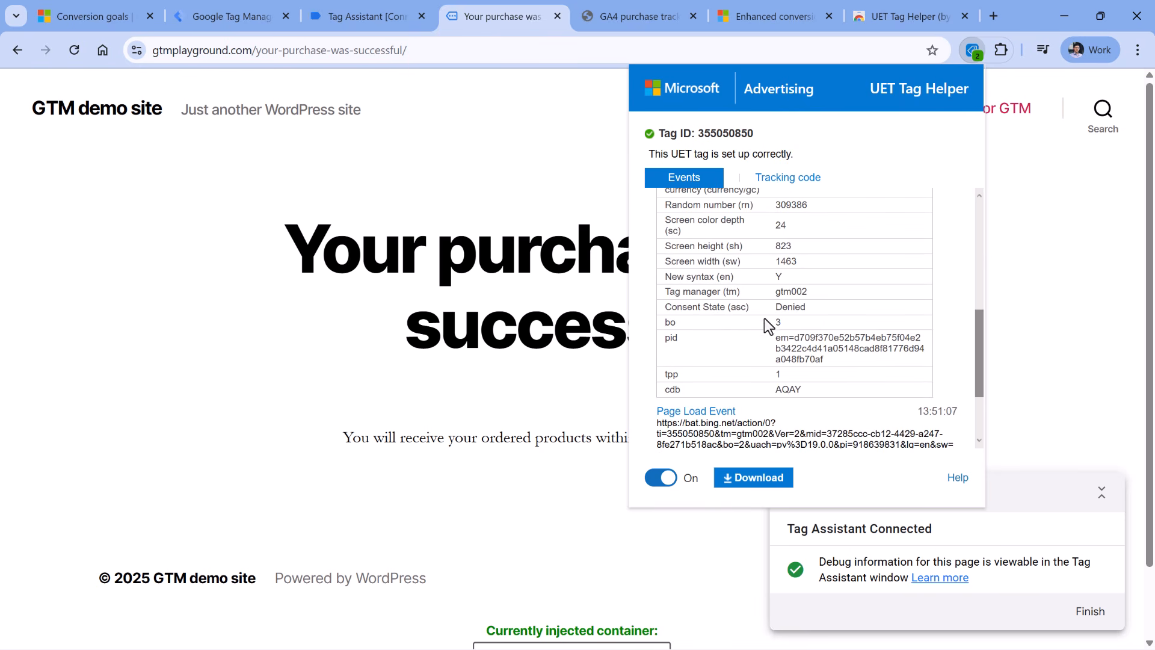
pyautogui.doubleClick(790, 307)
# - Review the consent settings of the Microsoft Ads - Pageview tag in Tag Manager, including the help on consent updates from GTM
pyautogui.click(233, 19)
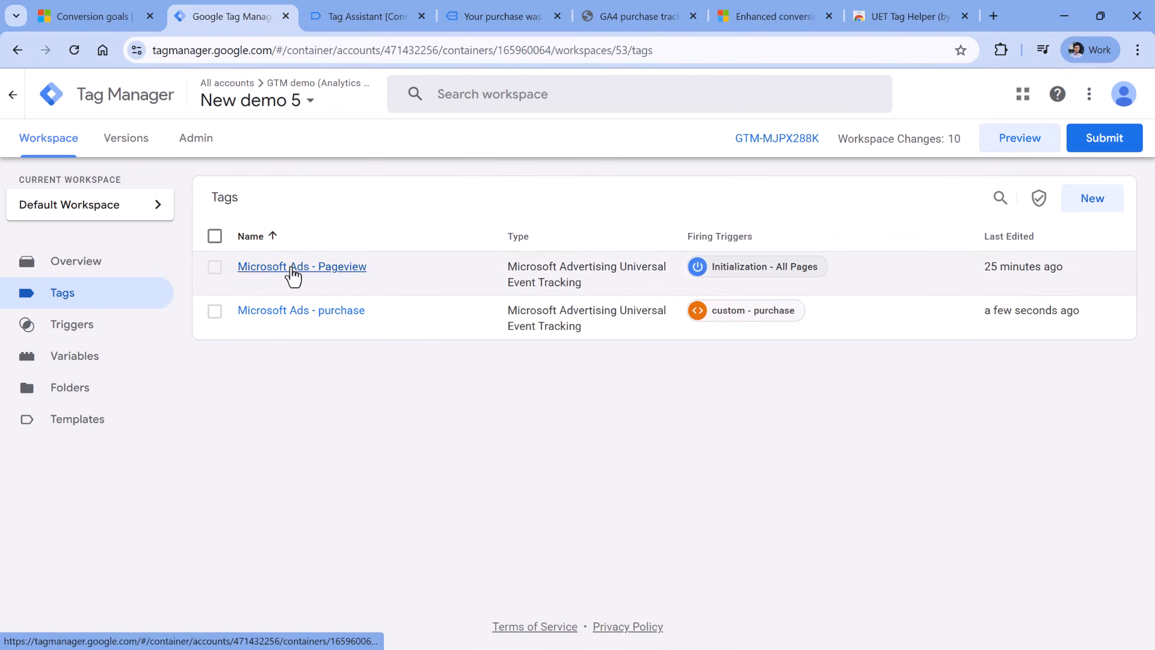
pyautogui.click(391, 266)
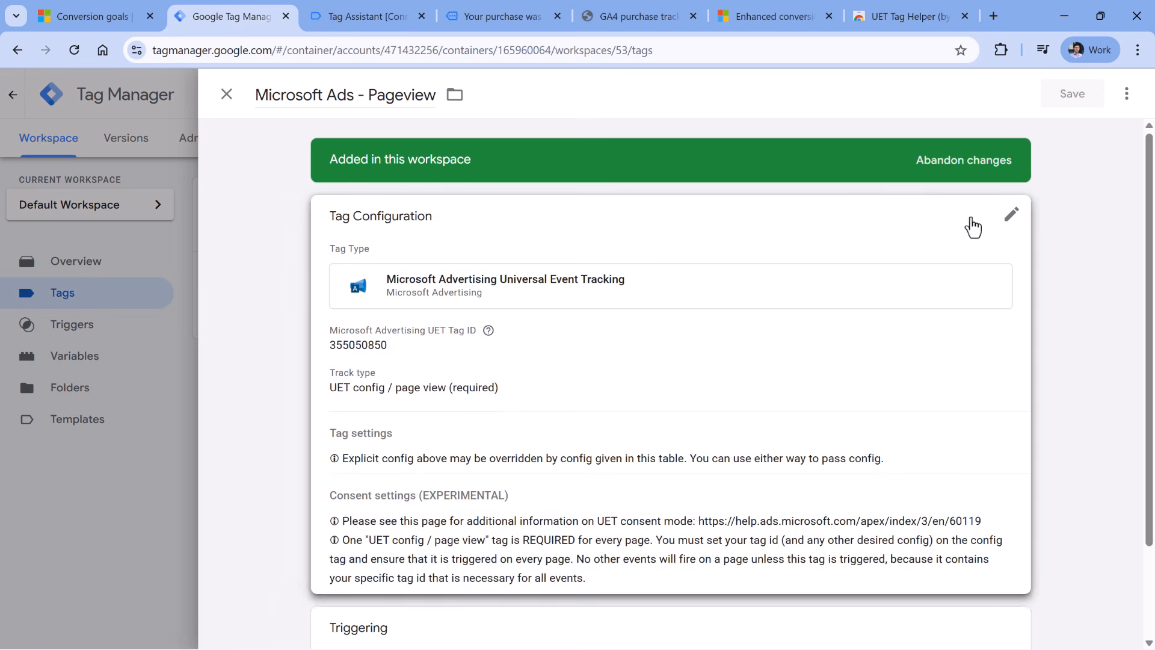
pyautogui.scroll(-5, 568, 279)
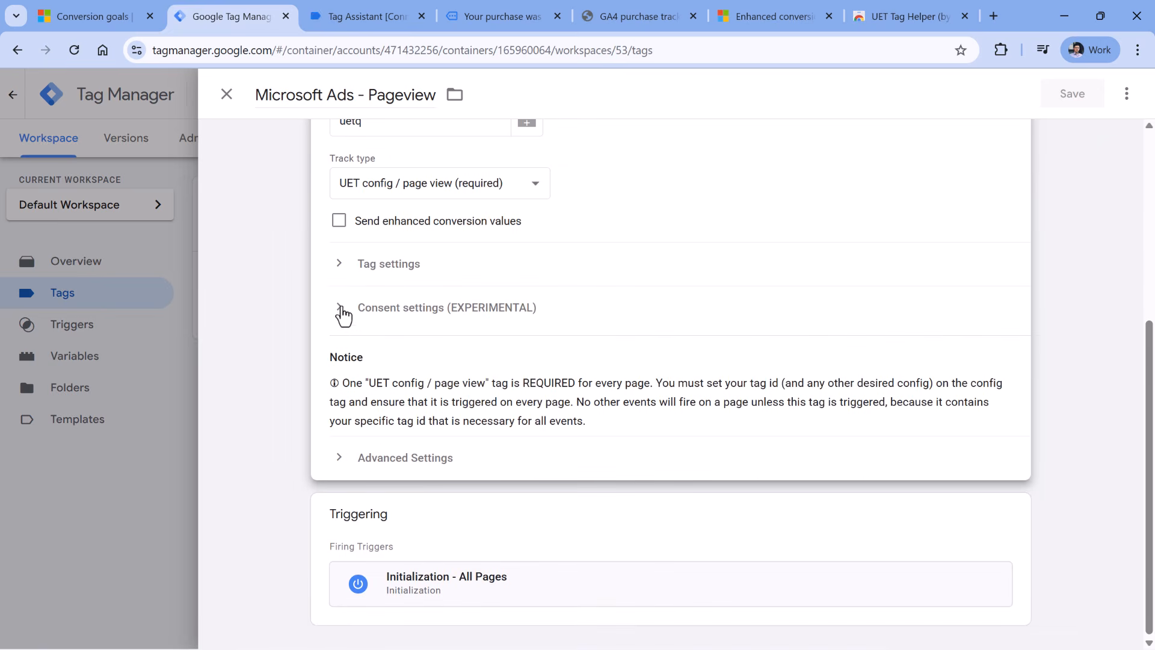
pyautogui.click(341, 308)
pyautogui.moveTo(395, 318)
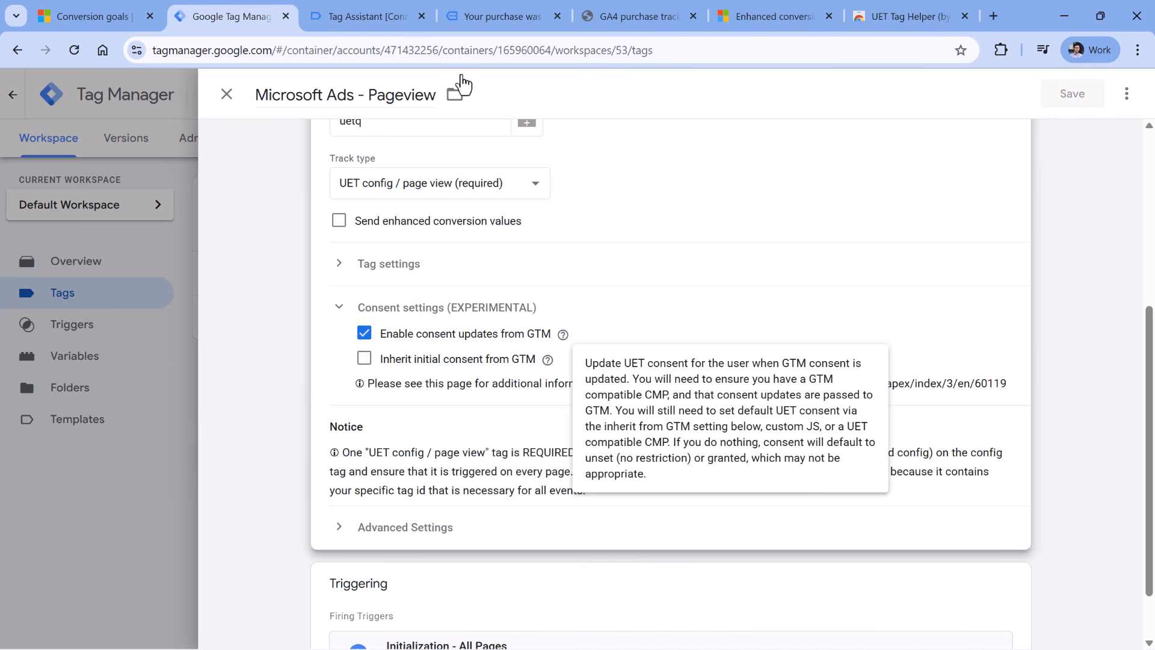
# - Recheck the consent state sent with the custom event on the purchase success page, then close UET Tag Helper
pyautogui.click(492, 17)
pyautogui.click(1000, 50)
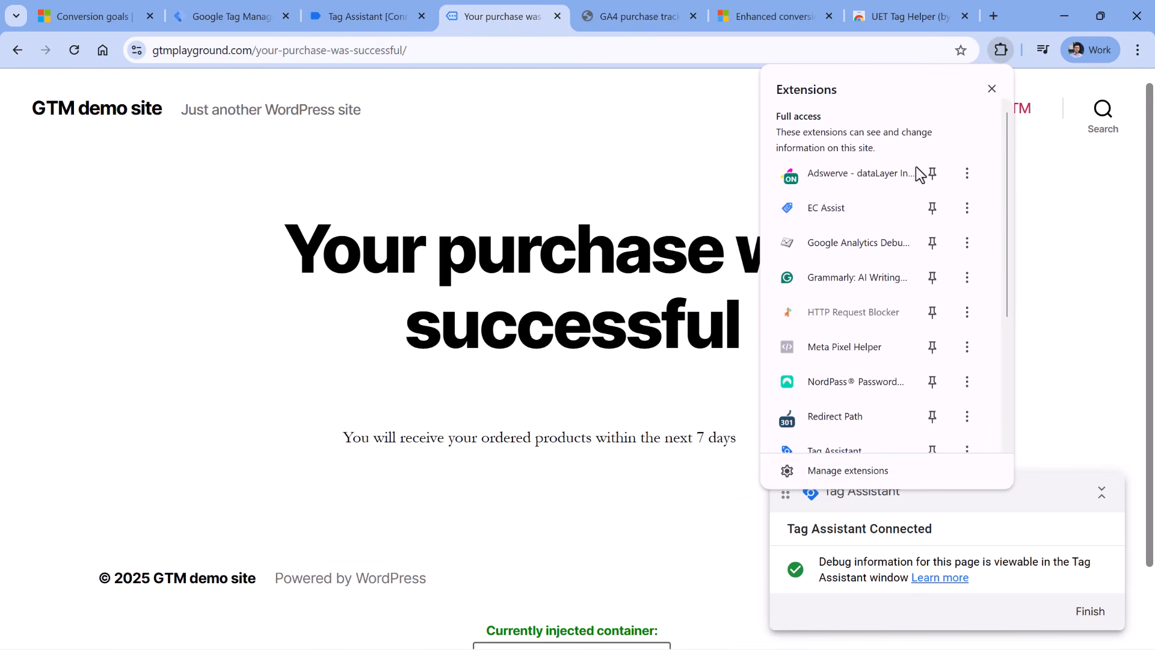
pyautogui.scroll(-3, 842, 319)
pyautogui.click(840, 296)
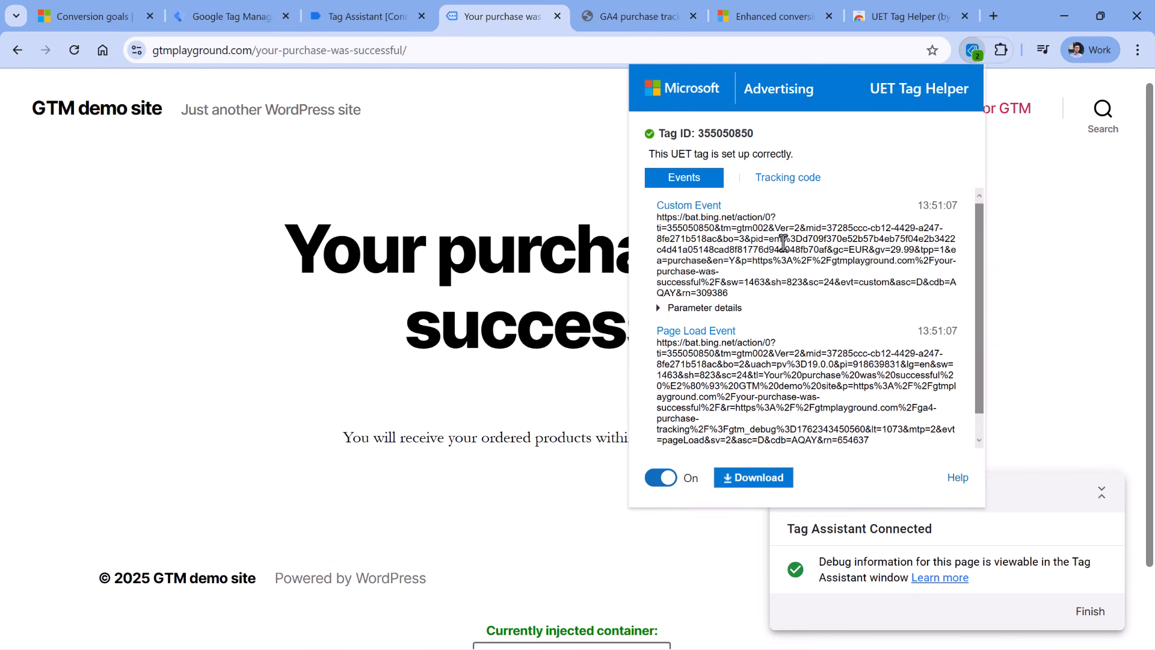
pyautogui.scroll(-3, 741, 262)
pyautogui.scroll(-2, 742, 263)
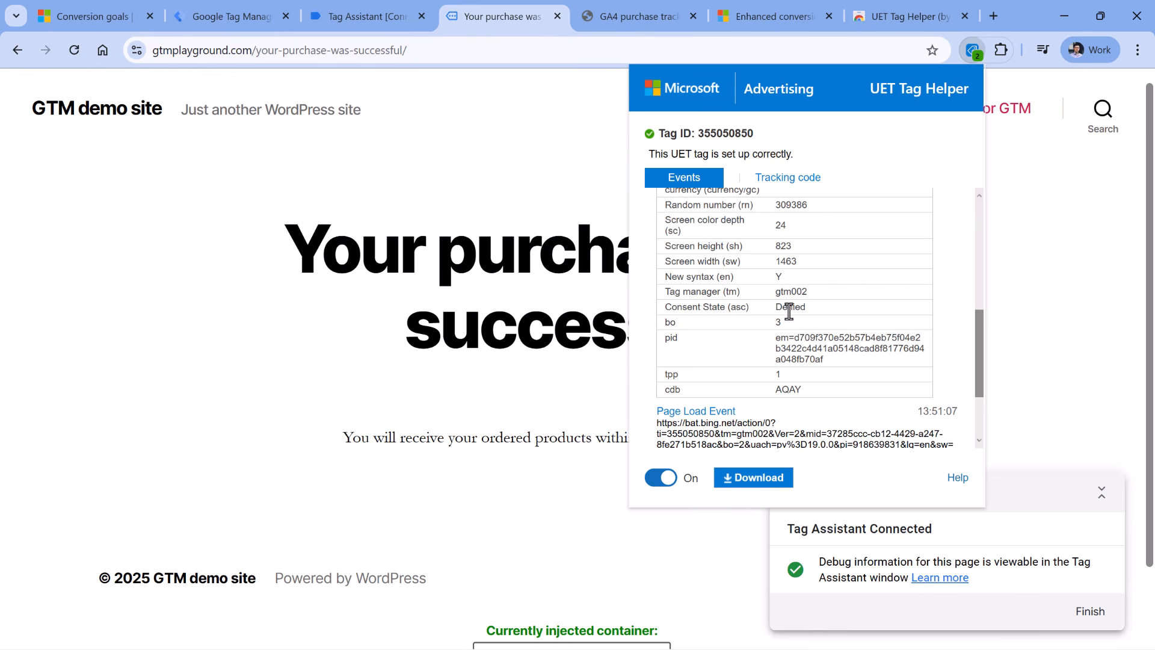
pyautogui.press('Escape')
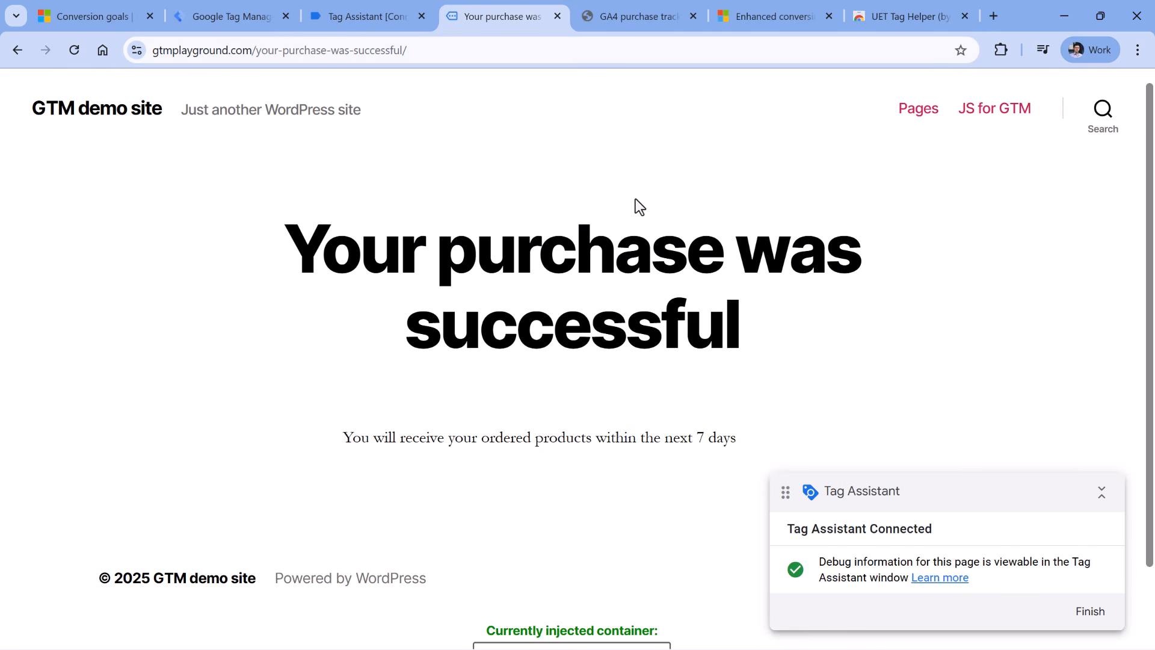
# - Edit the Test UET tag in Microsoft Advertising, choosing to install it yourself with consent mode enabled, and finish the setup
pyautogui.hotkey('ctrl', '1')
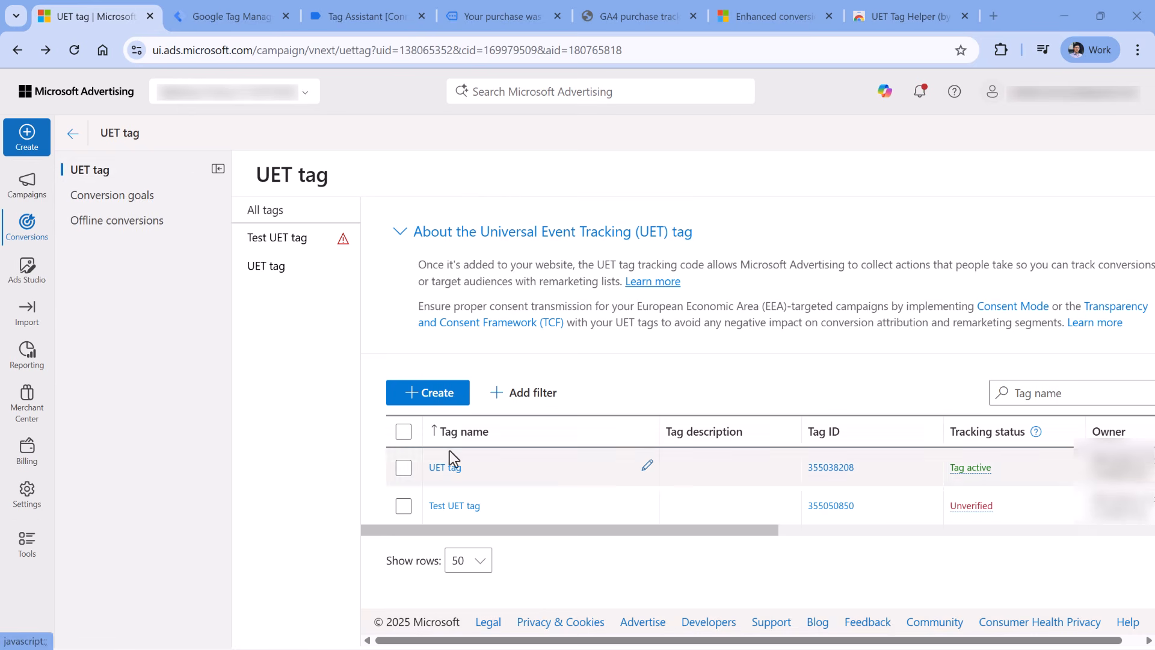
pyautogui.click(647, 504)
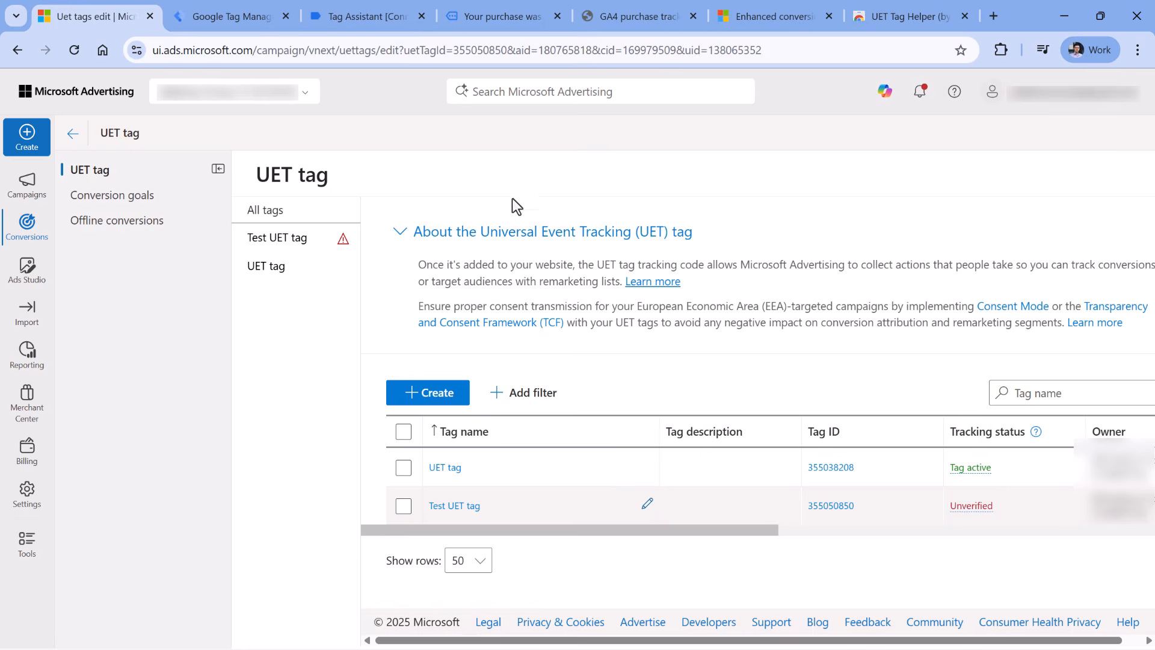
pyautogui.scroll(-2, 328, 229)
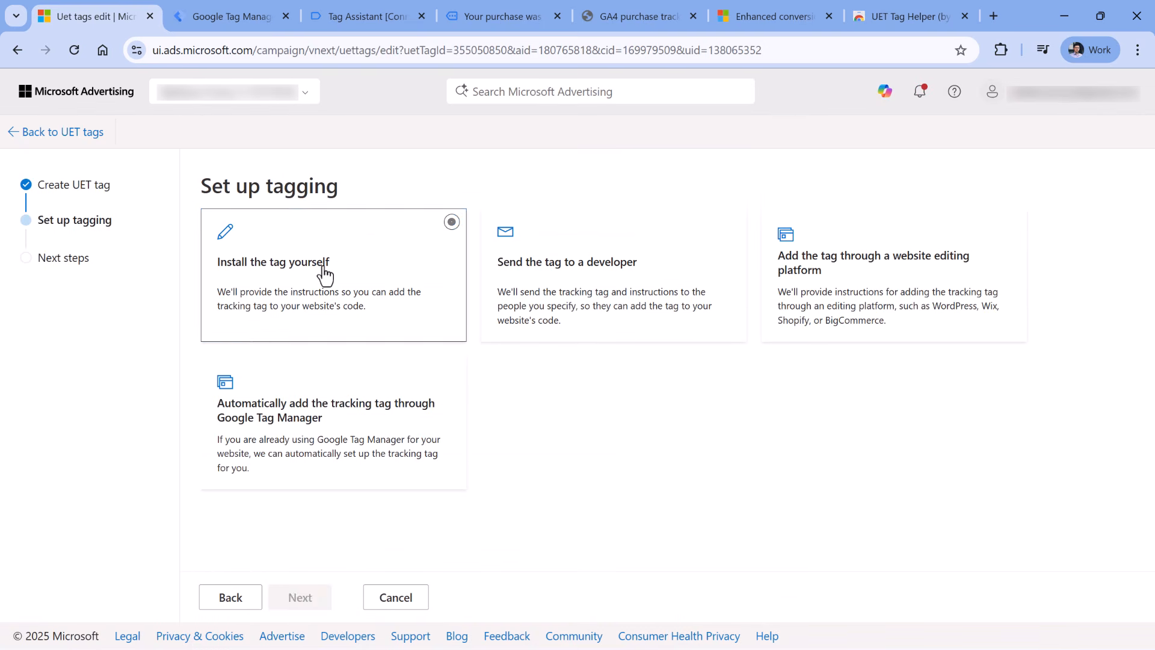
pyautogui.click(325, 276)
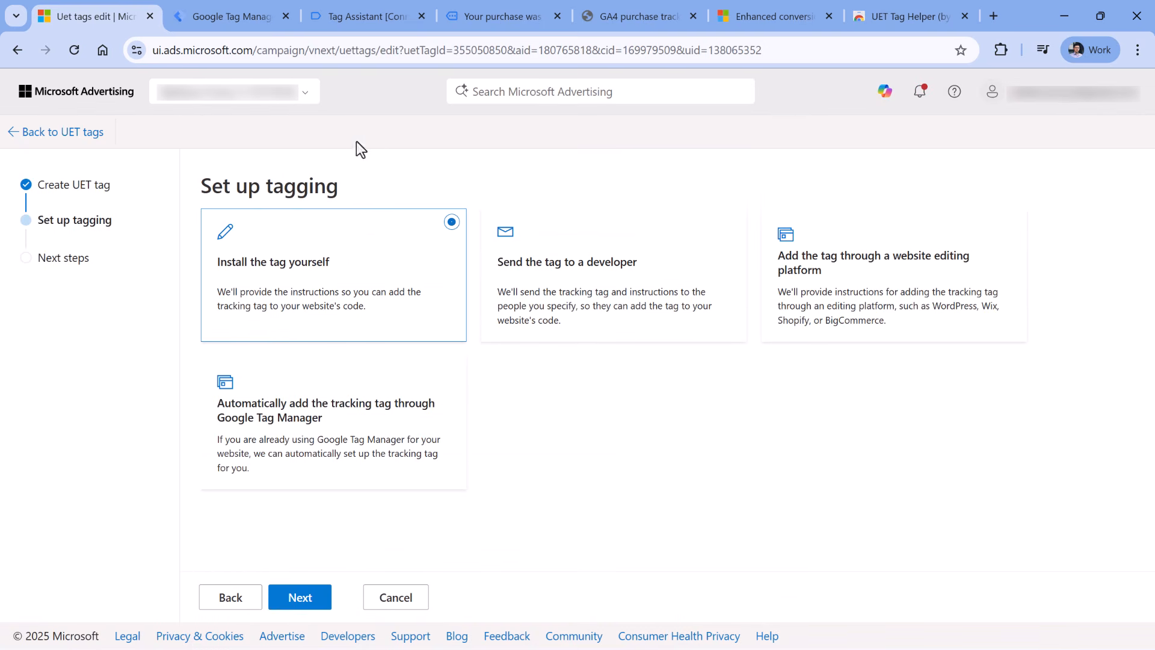
pyautogui.click(299, 599)
pyautogui.click(232, 345)
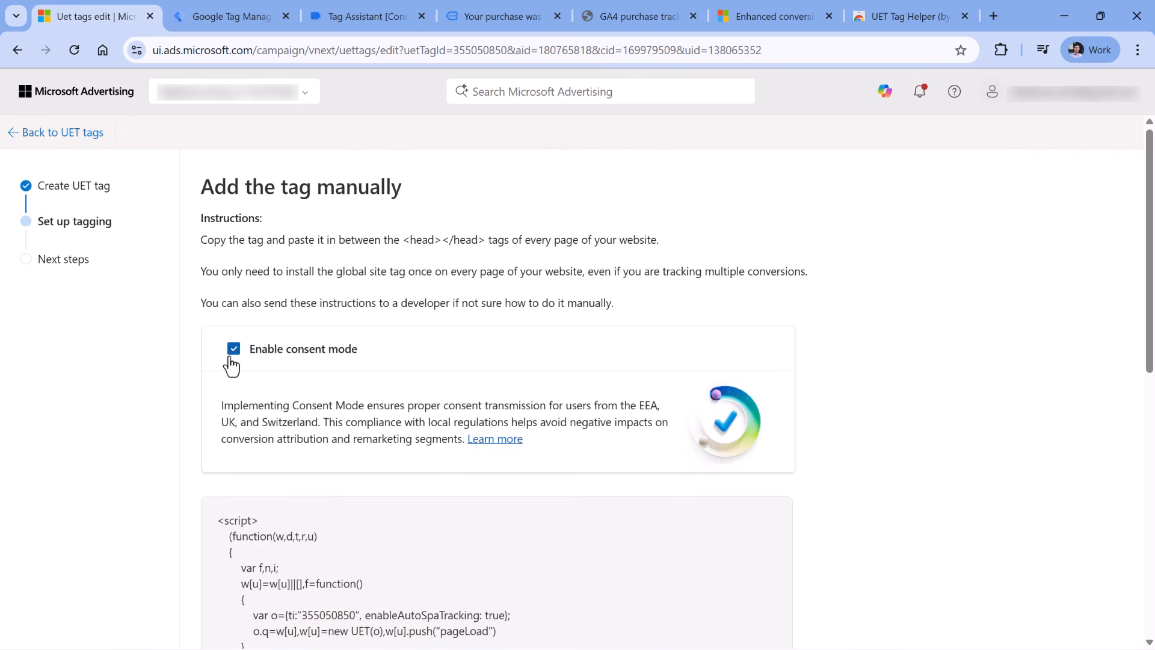
pyautogui.scroll(-10, 328, 293)
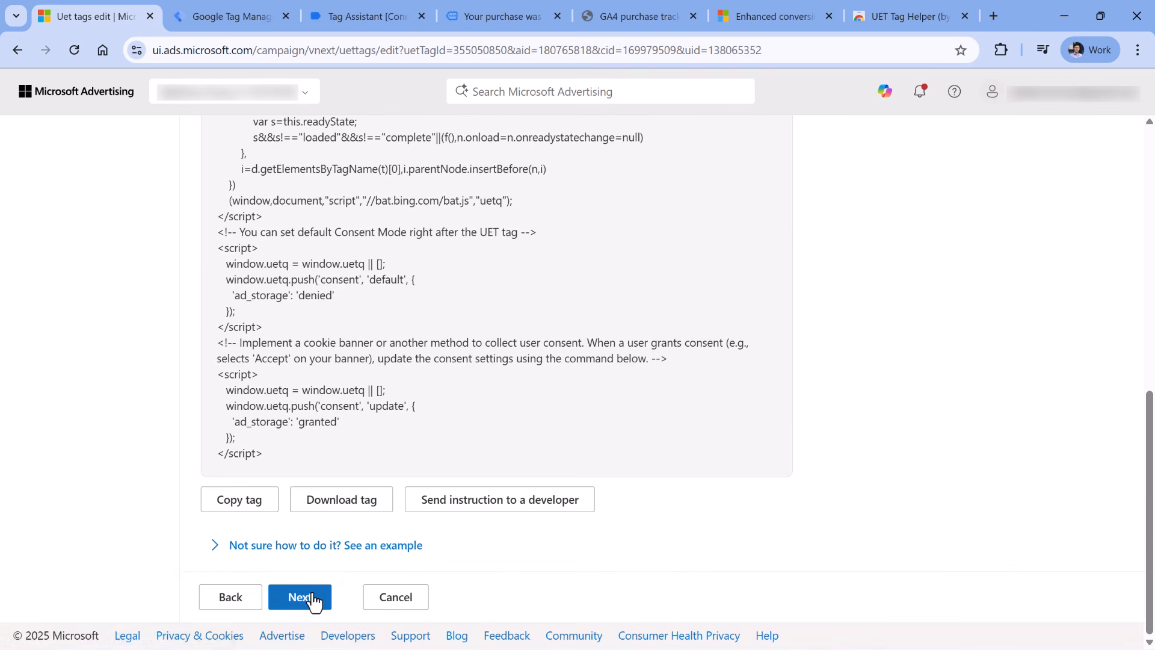
pyautogui.click(305, 598)
pyautogui.click(251, 597)
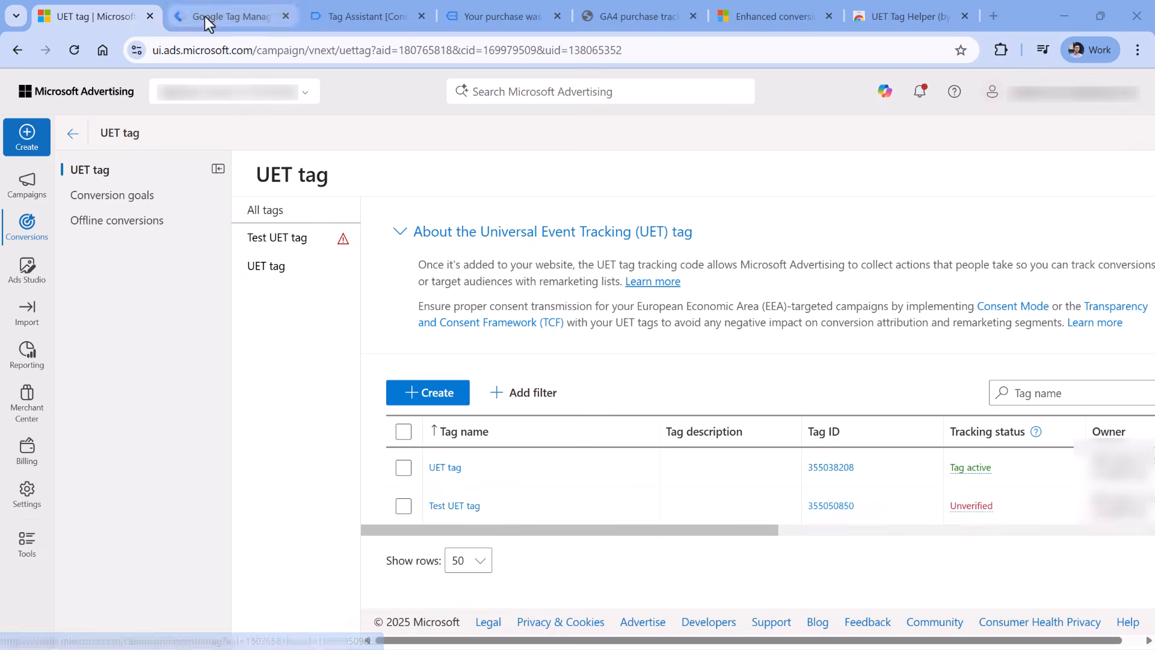
# - Open the Microsoft Ads - Pageview tag in Tag Manager for editing and expand its consent settings
pyautogui.click(222, 22)
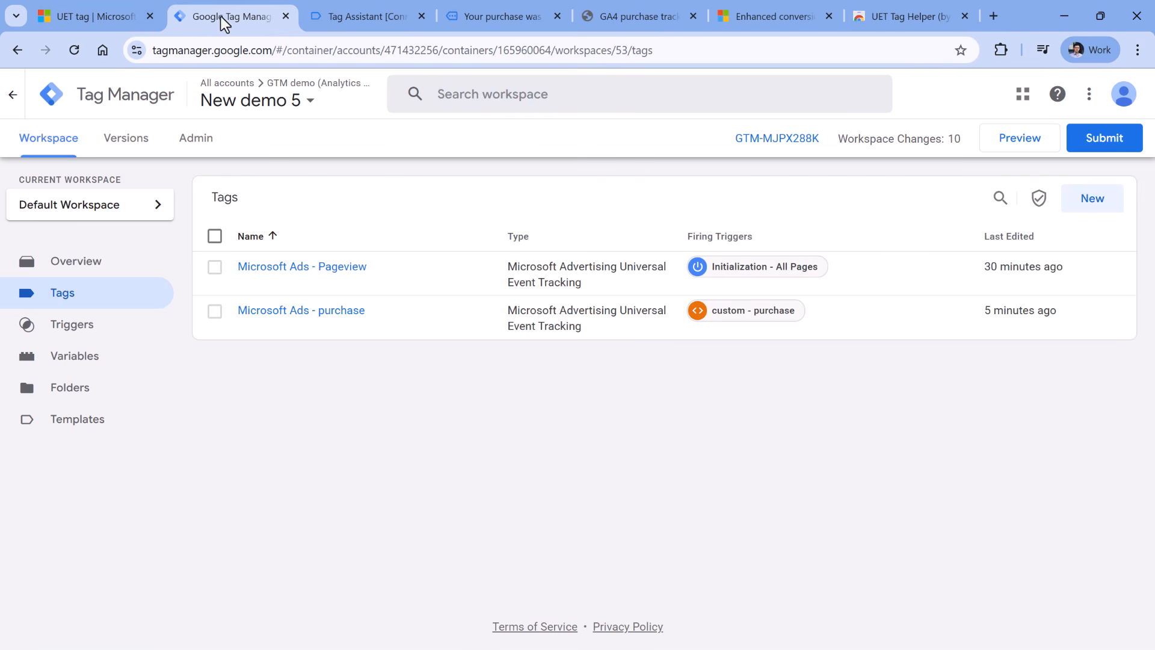
pyautogui.click(296, 275)
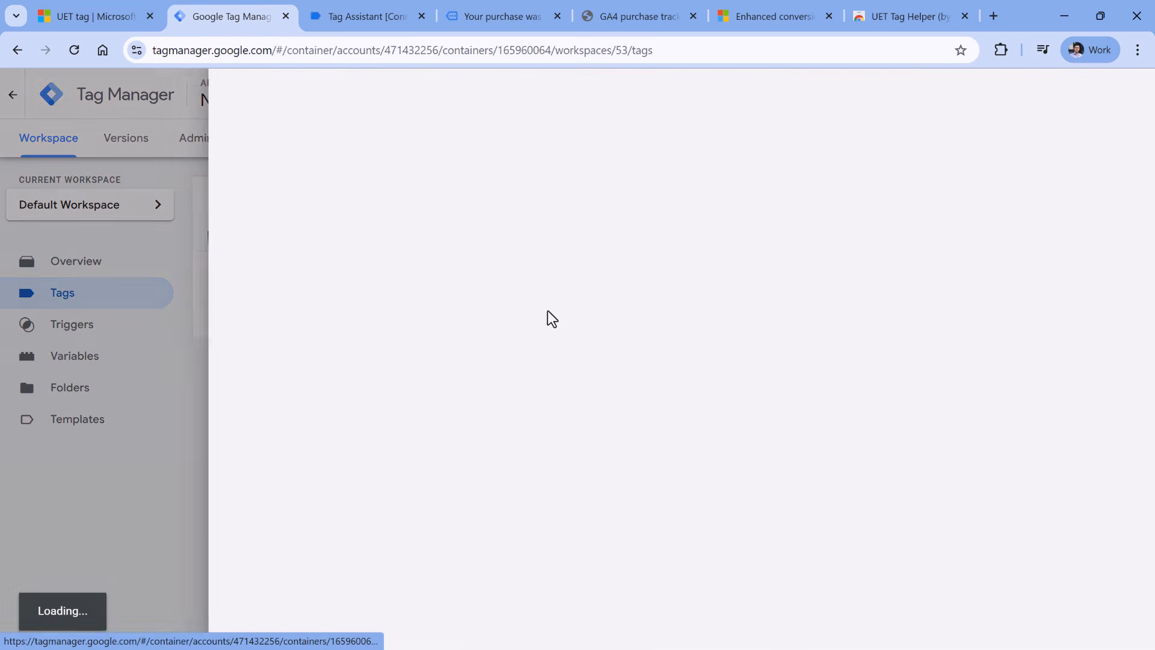
pyautogui.scroll(-4, 608, 359)
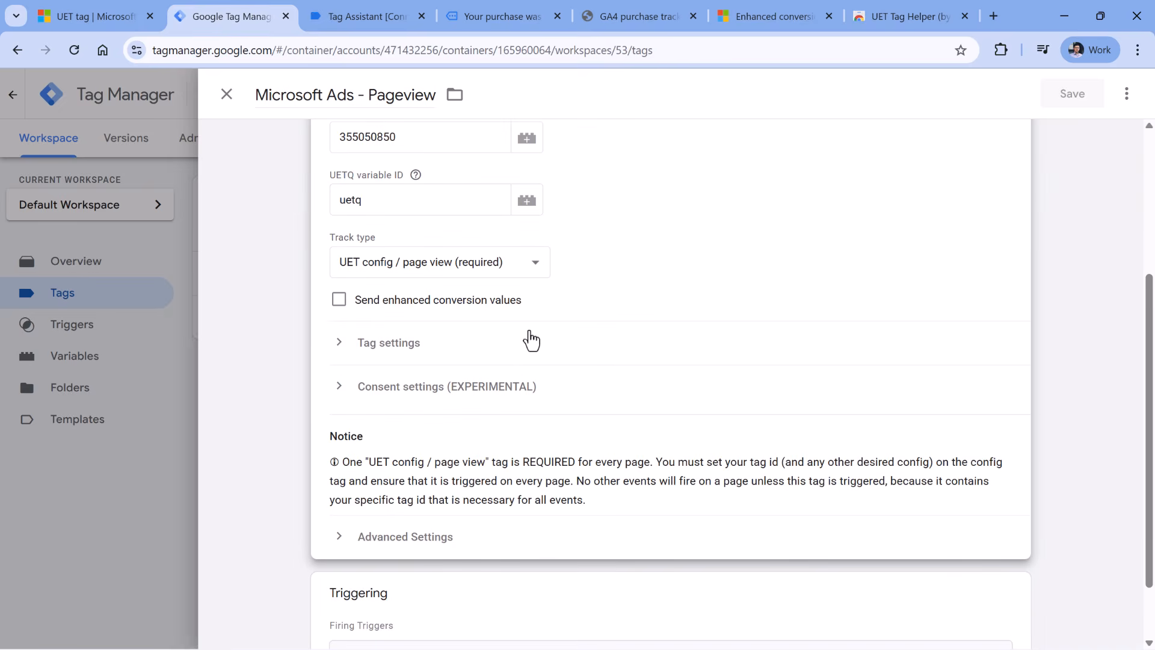
pyautogui.click(338, 388)
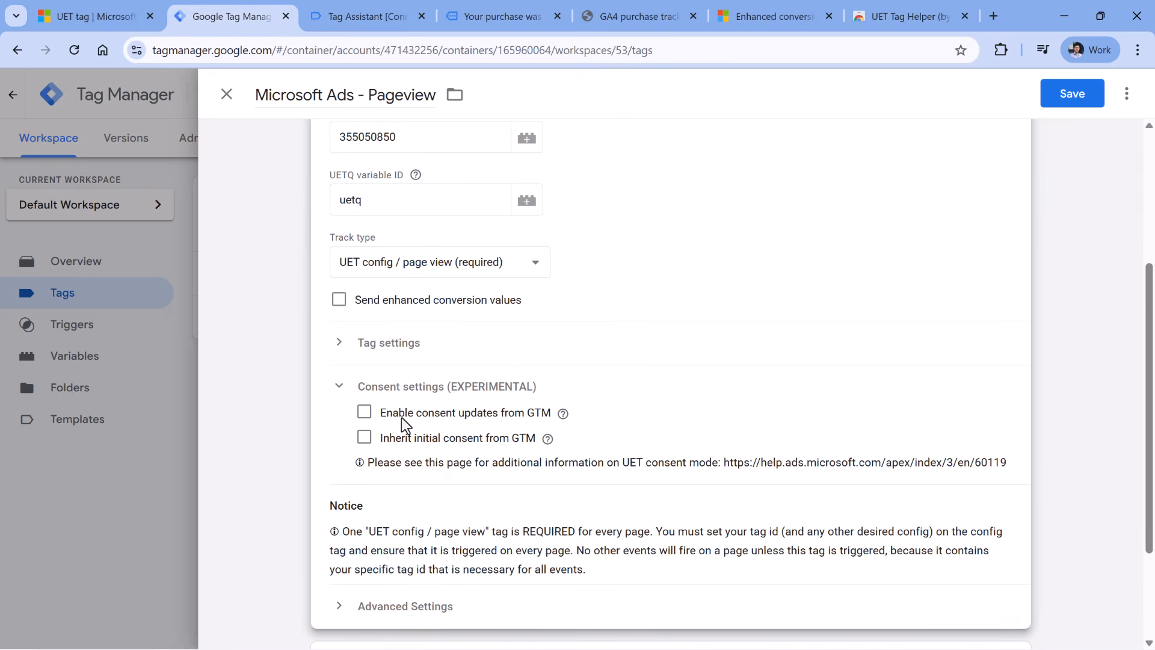